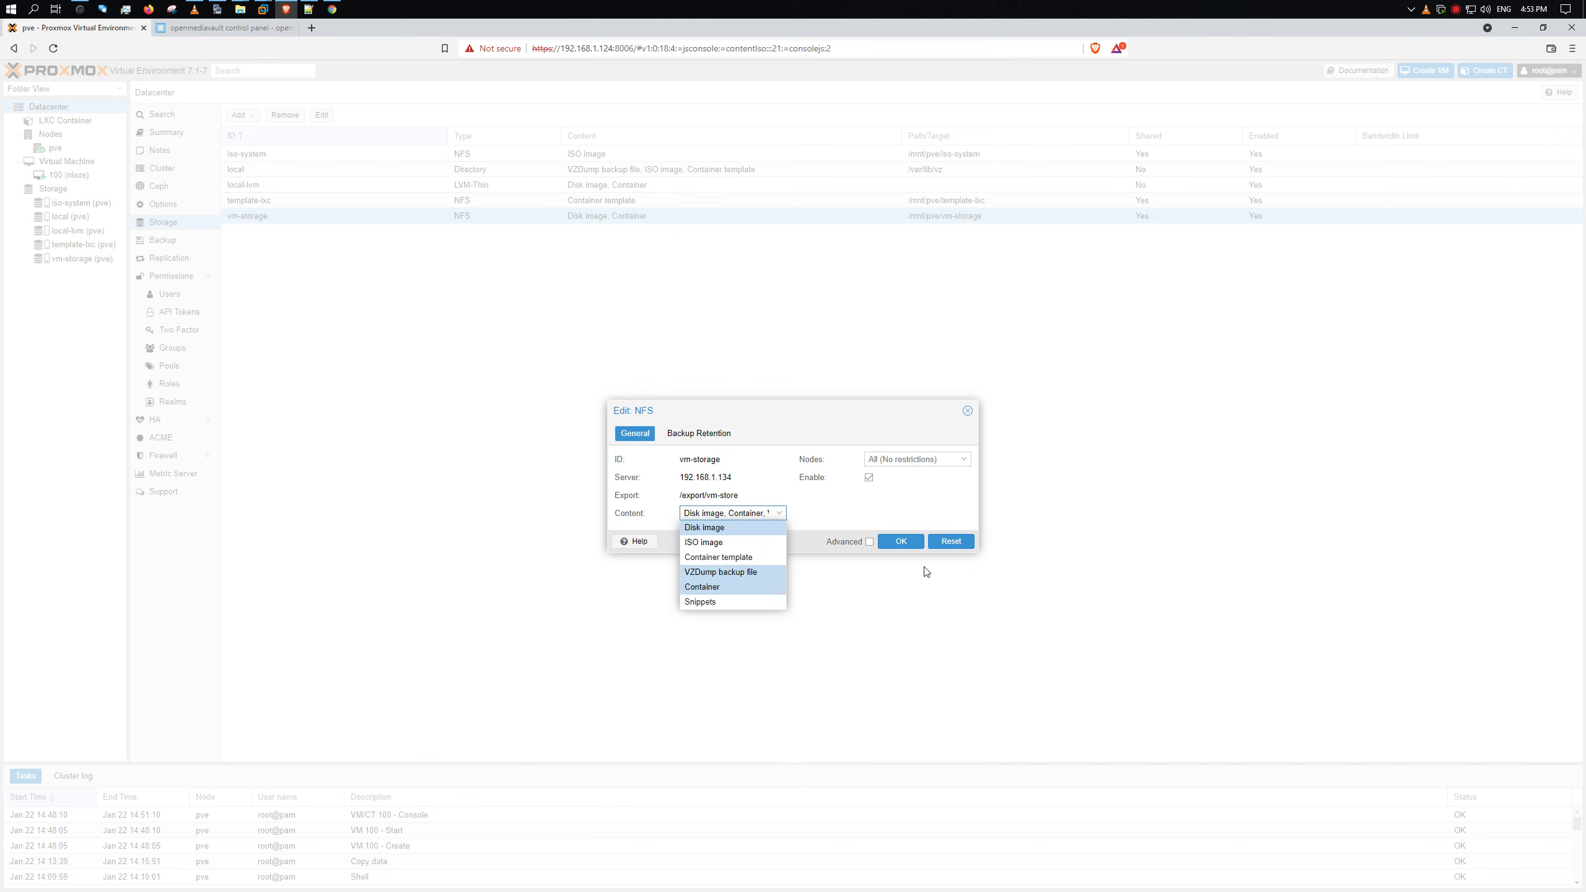
# - Save vm-storage with VZDump backup file added to its Content types
pyautogui.click(901, 541)
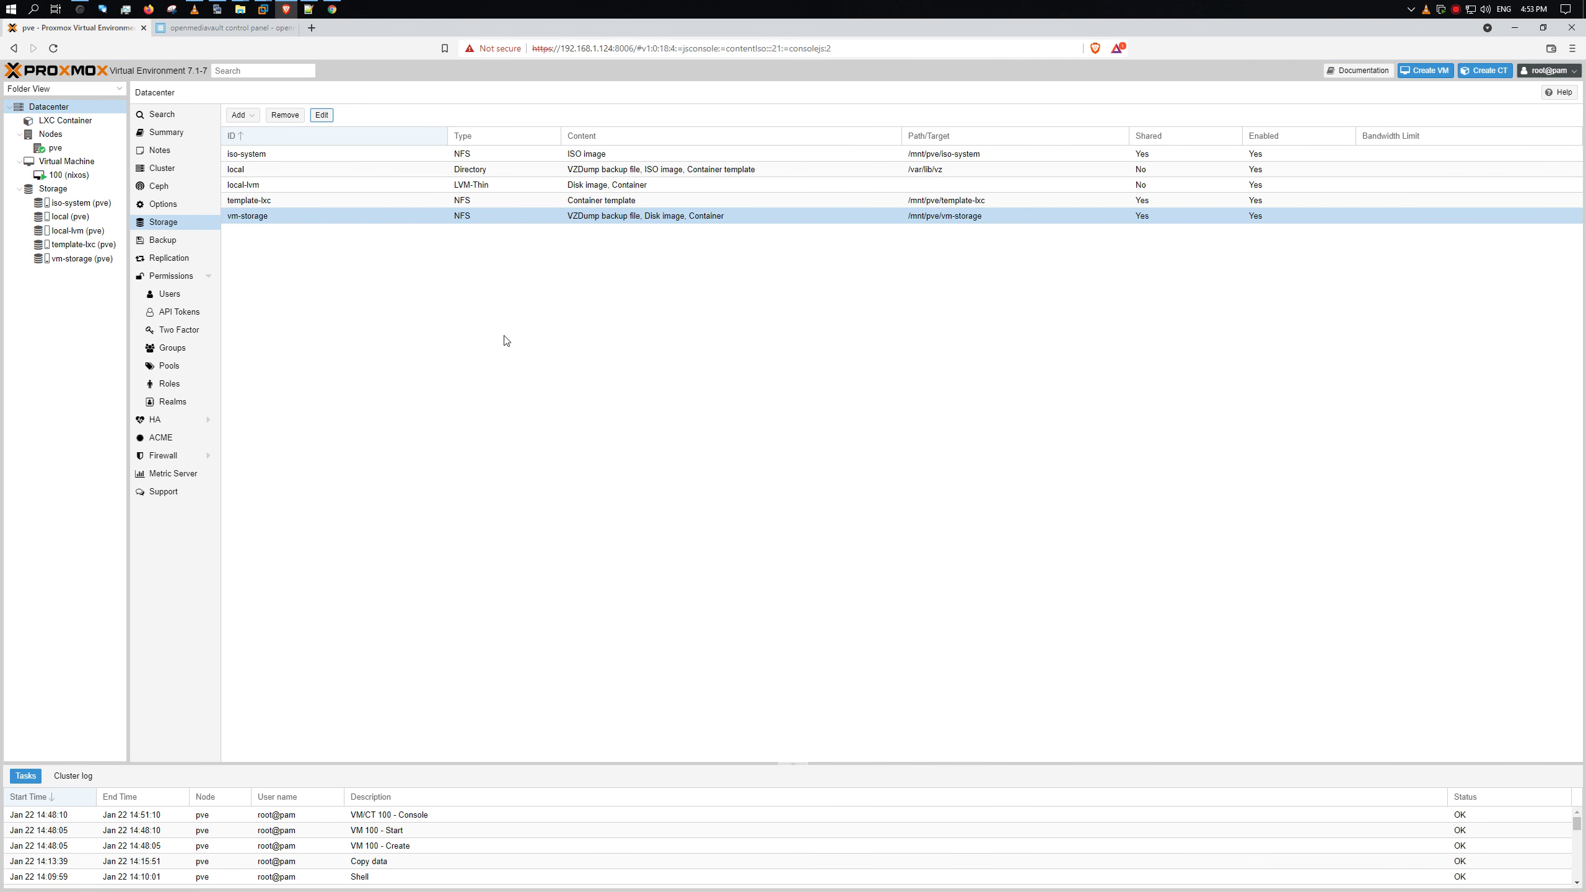
# - Open Backup now for VM 100 with storage vm-storage, Snapshot mode and ZSTD compression
pyautogui.click(92, 176)
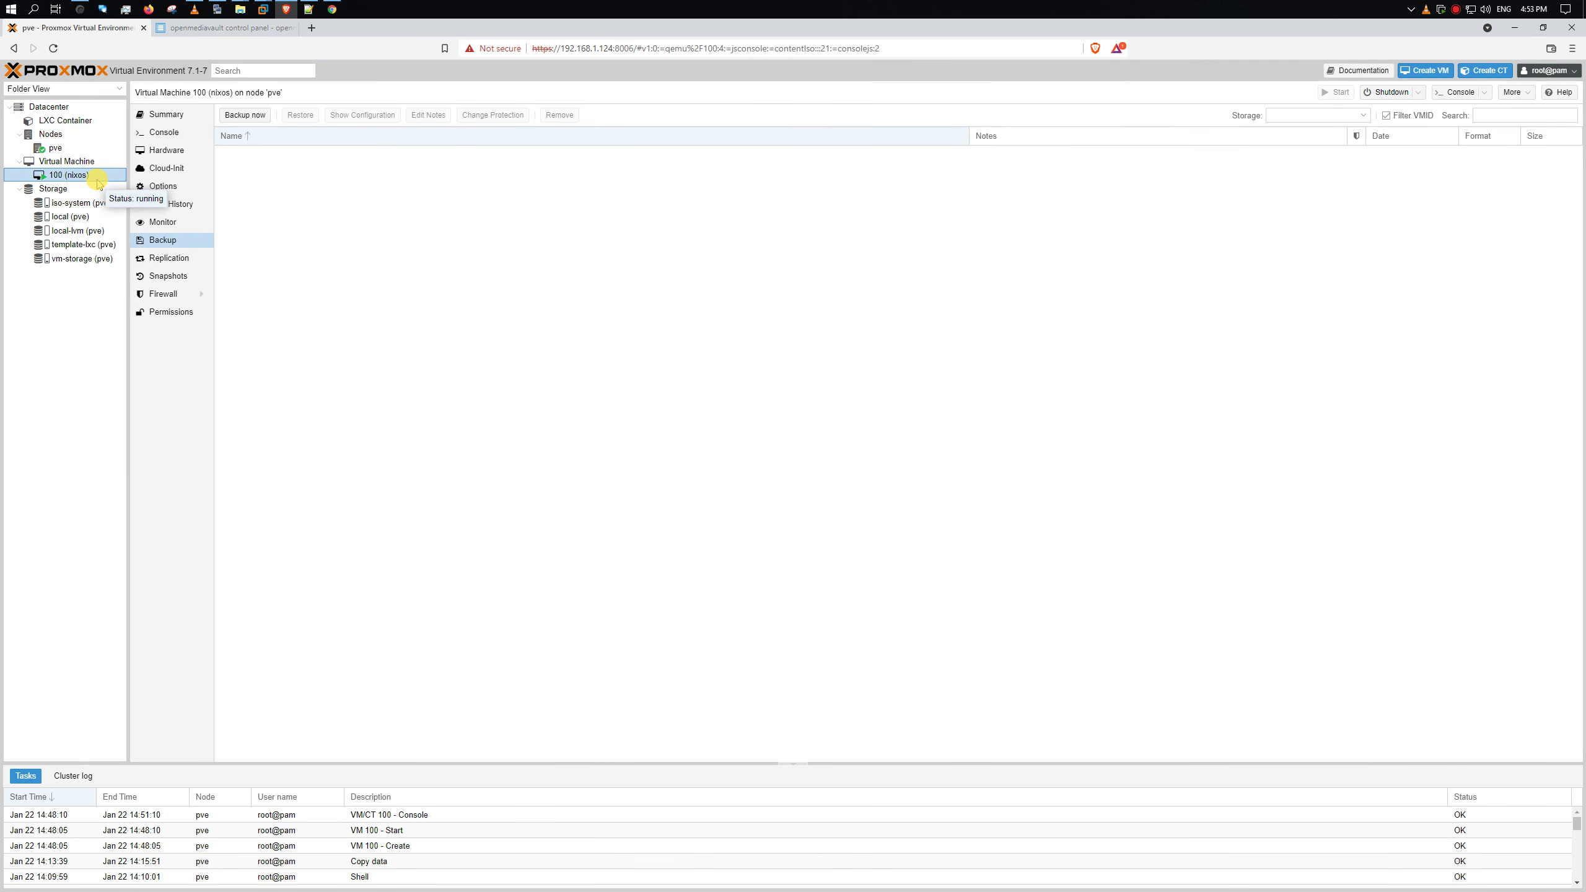
pyautogui.click(267, 116)
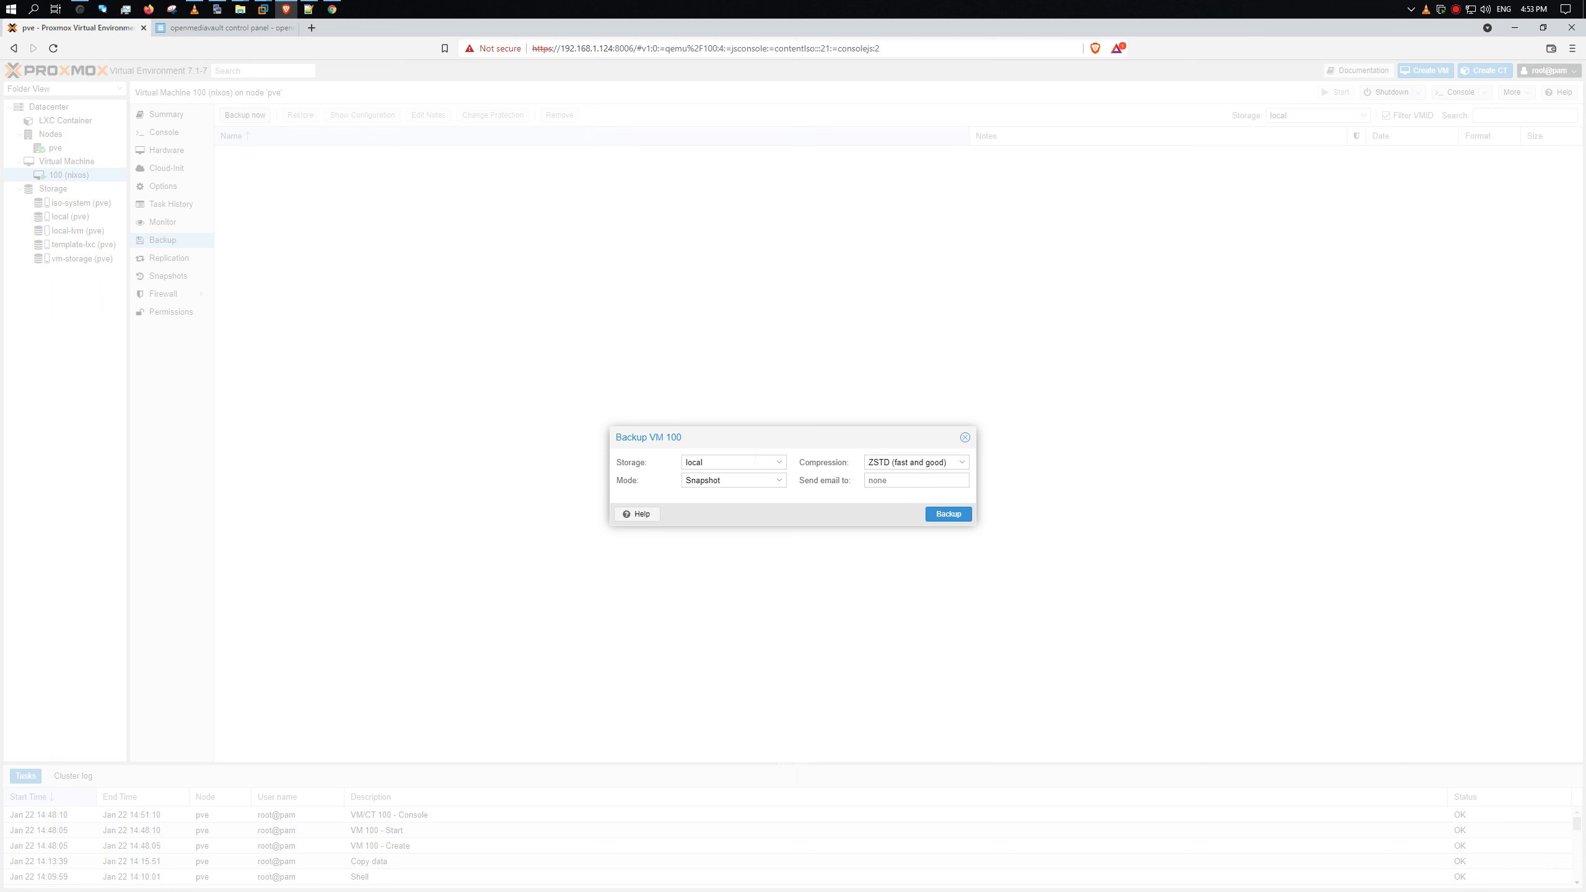
pyautogui.click(752, 462)
pyautogui.click(744, 513)
pyautogui.click(741, 480)
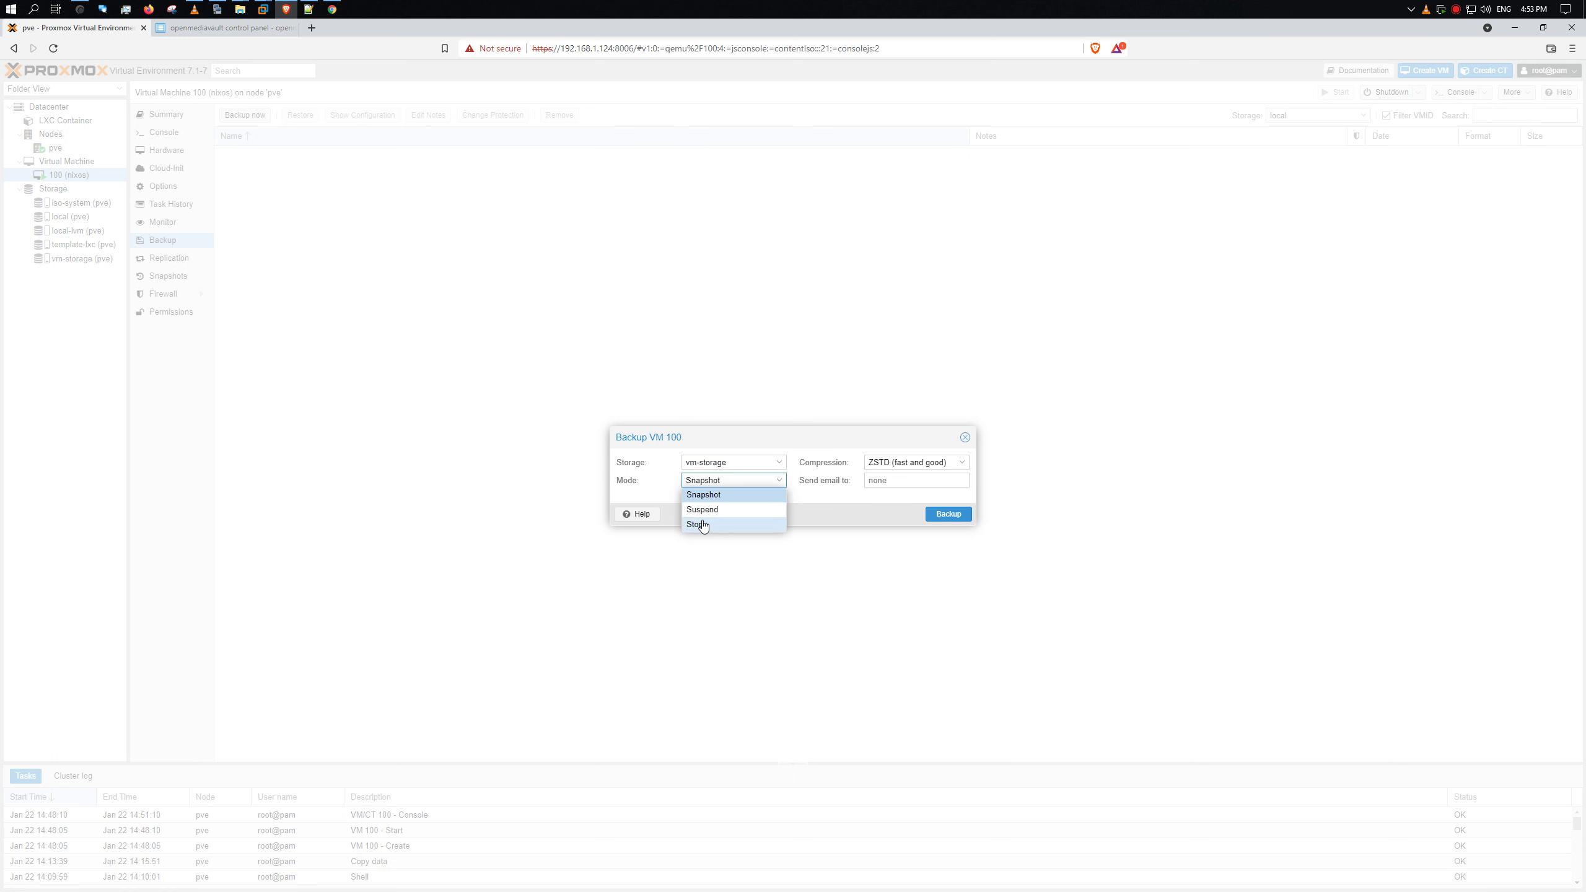
pyautogui.click(857, 495)
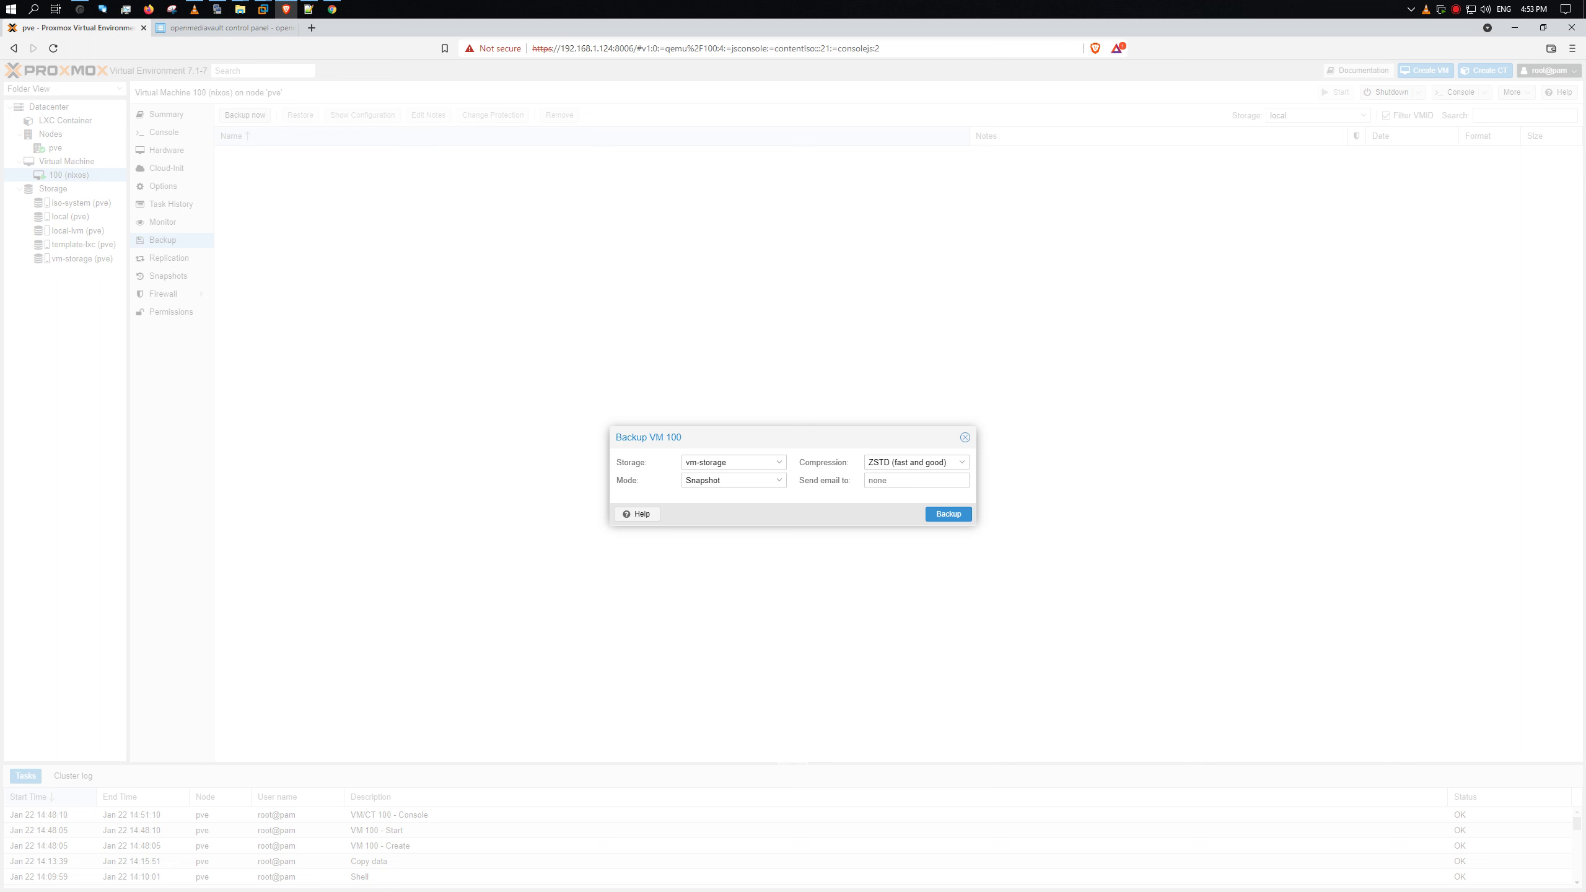
pyautogui.click(737, 480)
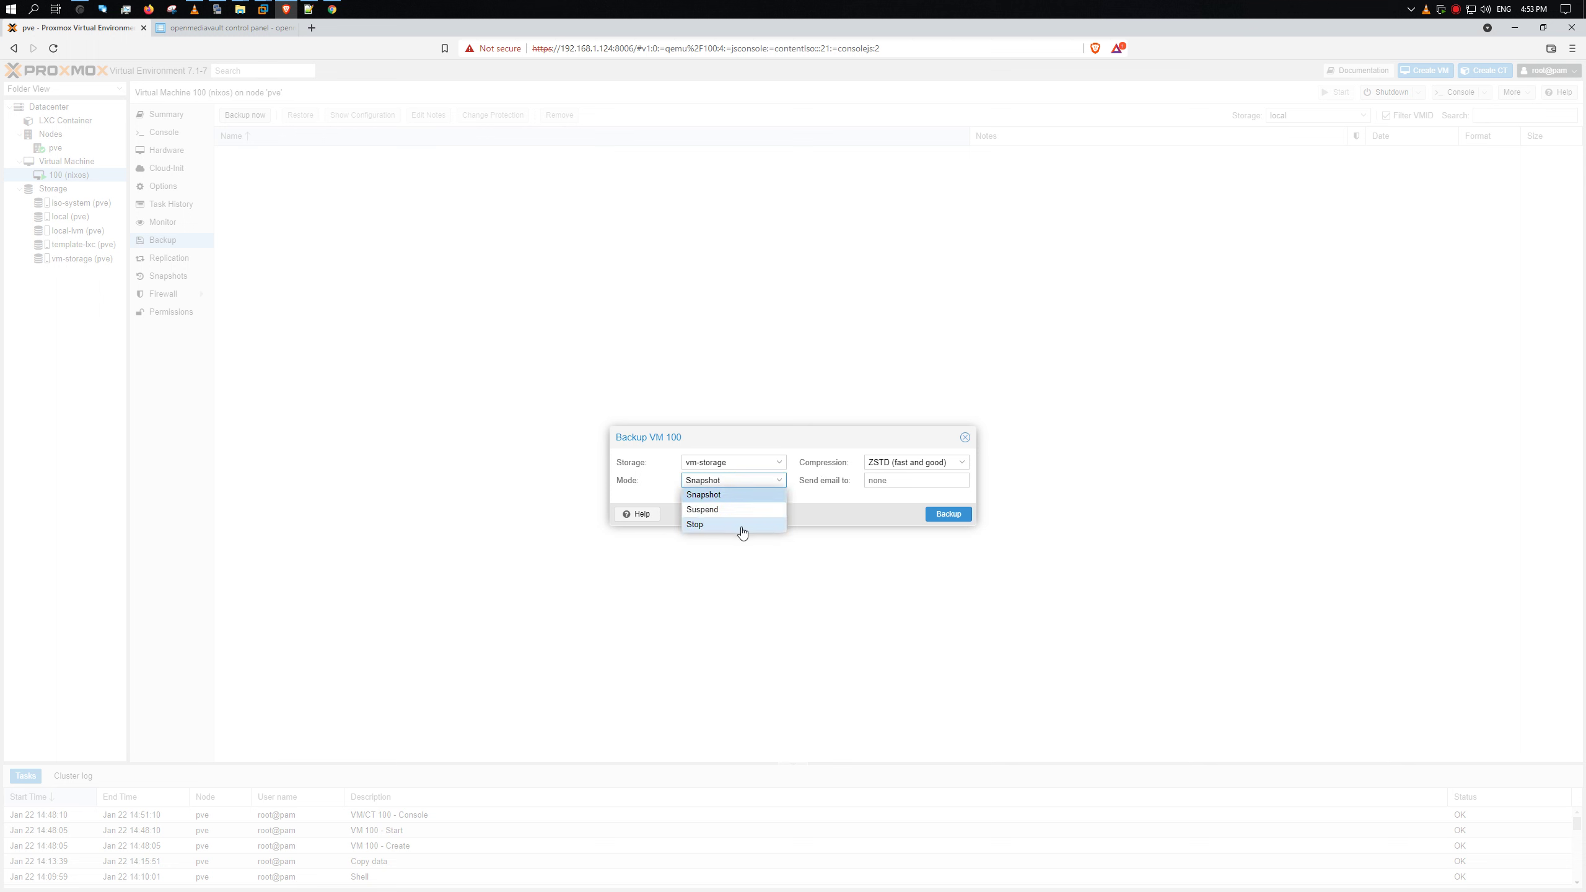
pyautogui.click(874, 489)
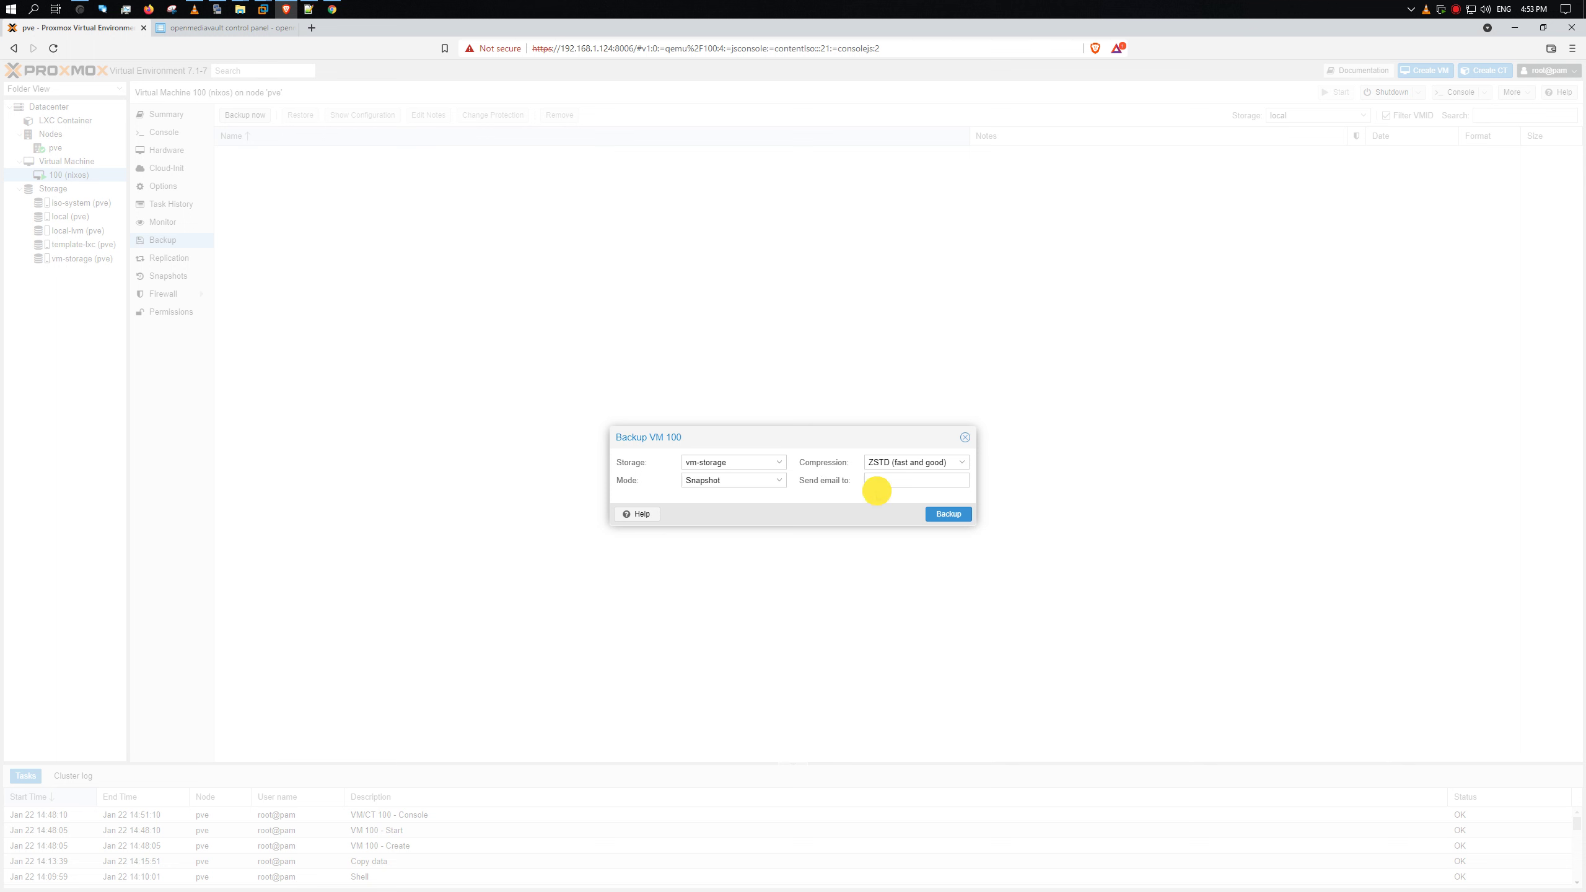
pyautogui.click(905, 462)
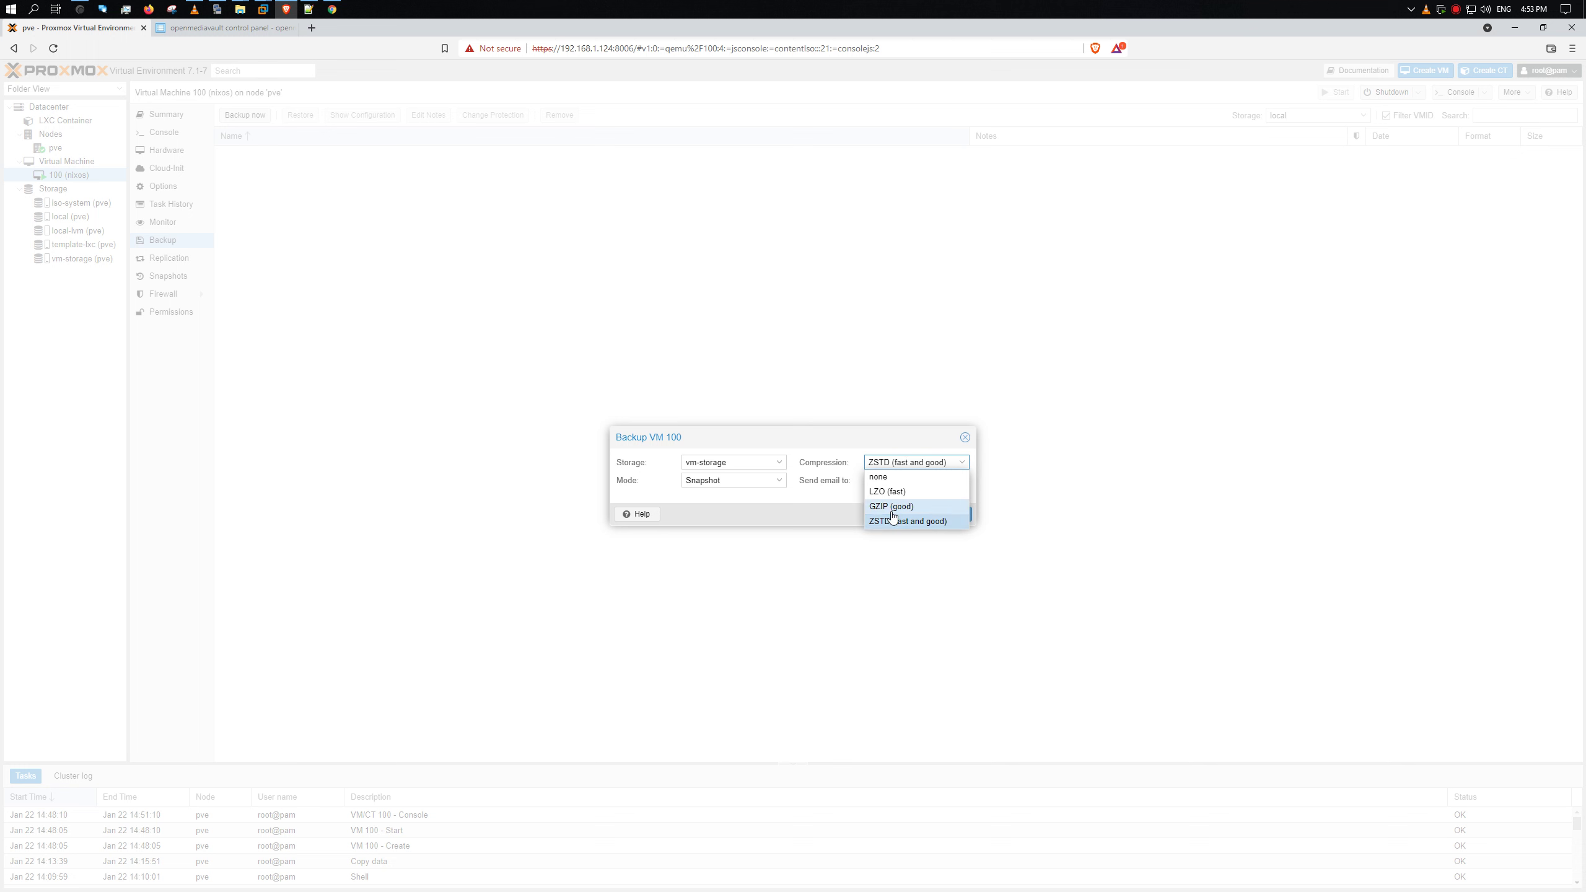
pyautogui.click(811, 511)
pyautogui.click(884, 481)
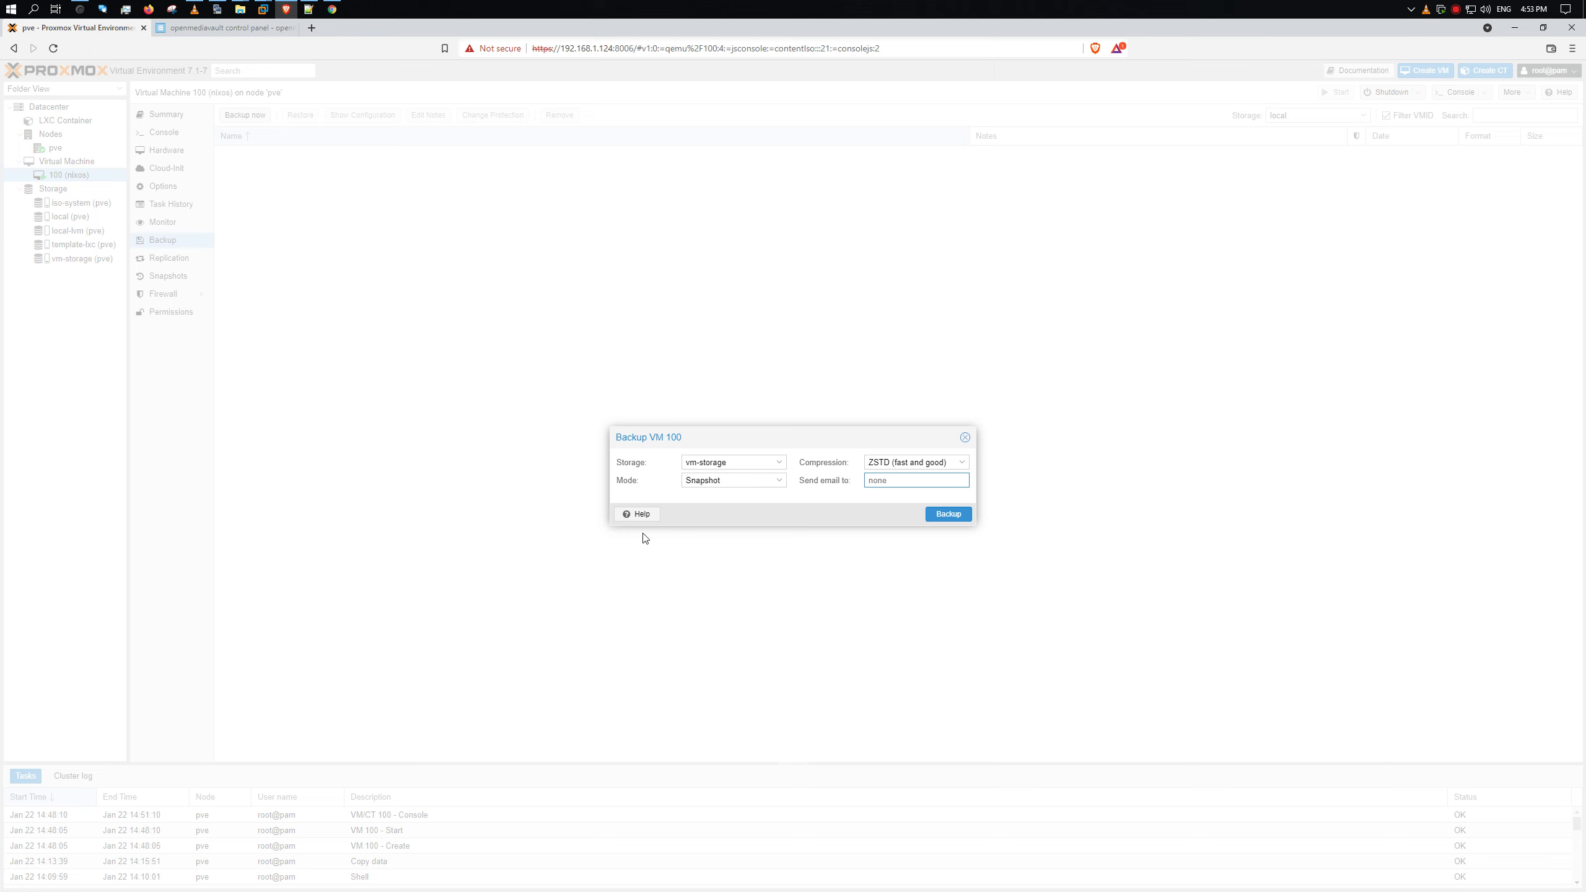
# - Open the backup Help page and highlight the snapshot mode text and 'guest agent is enabled'
pyautogui.click(633, 515)
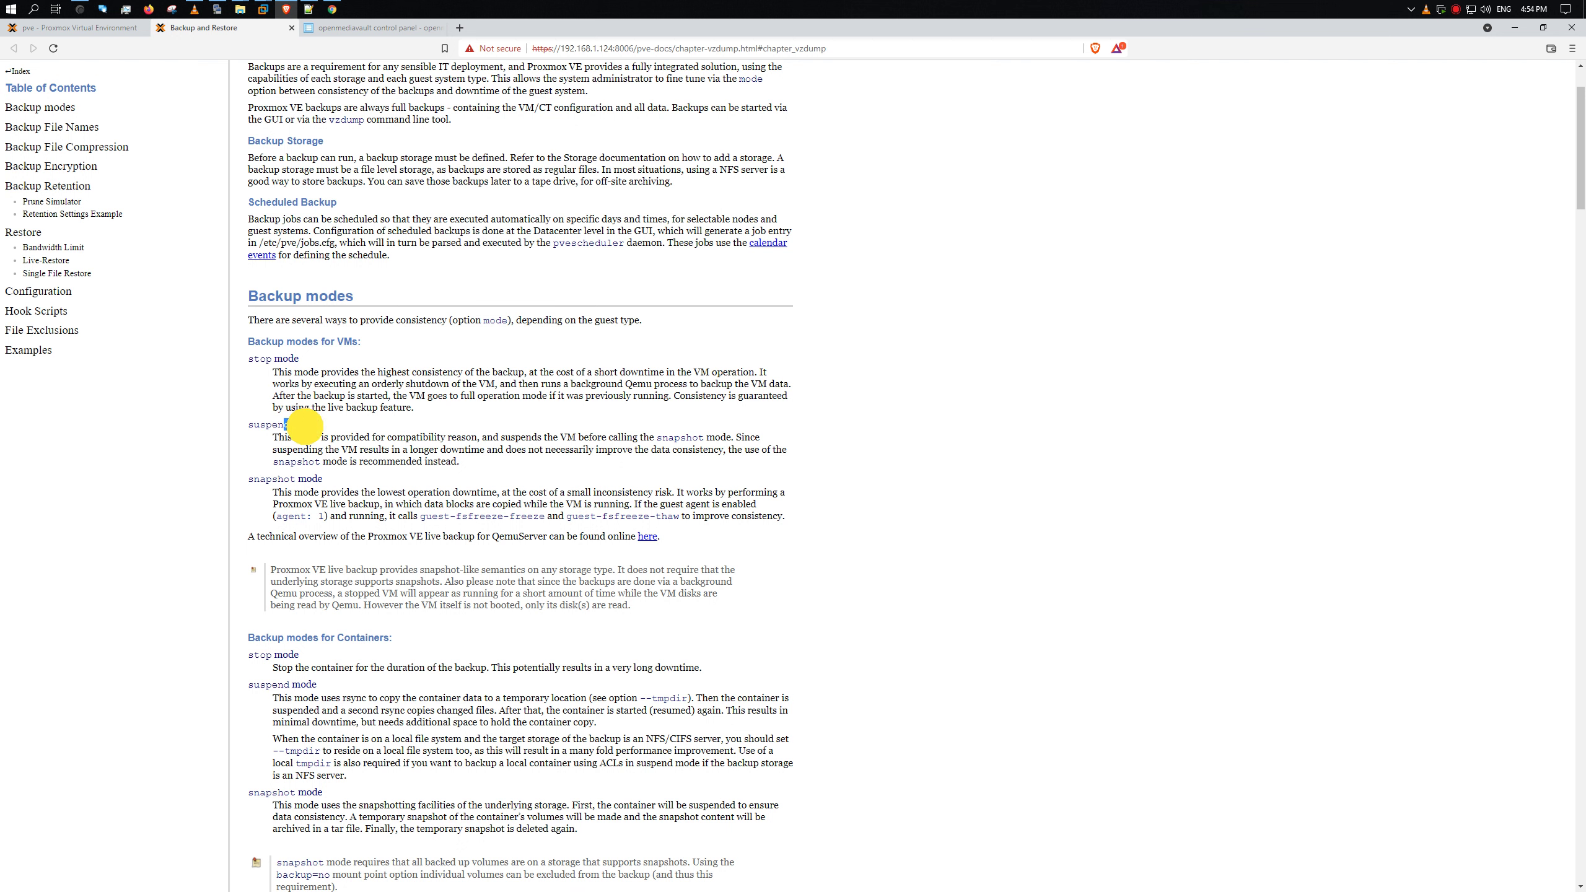
pyautogui.moveTo(287, 493); pyautogui.dragTo(737, 520)
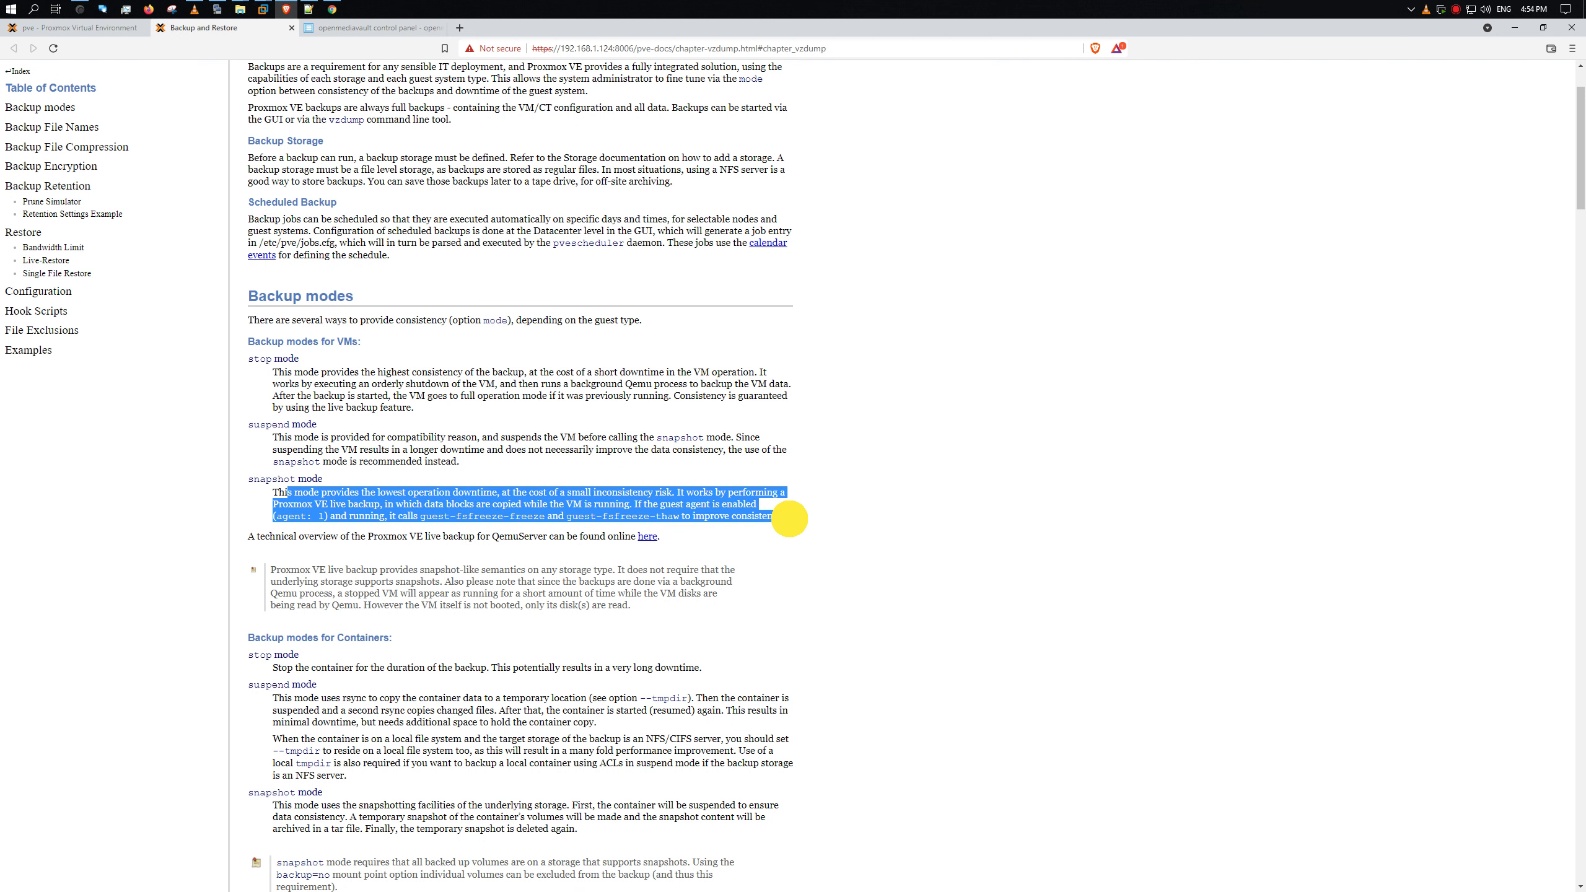
pyautogui.click(644, 508)
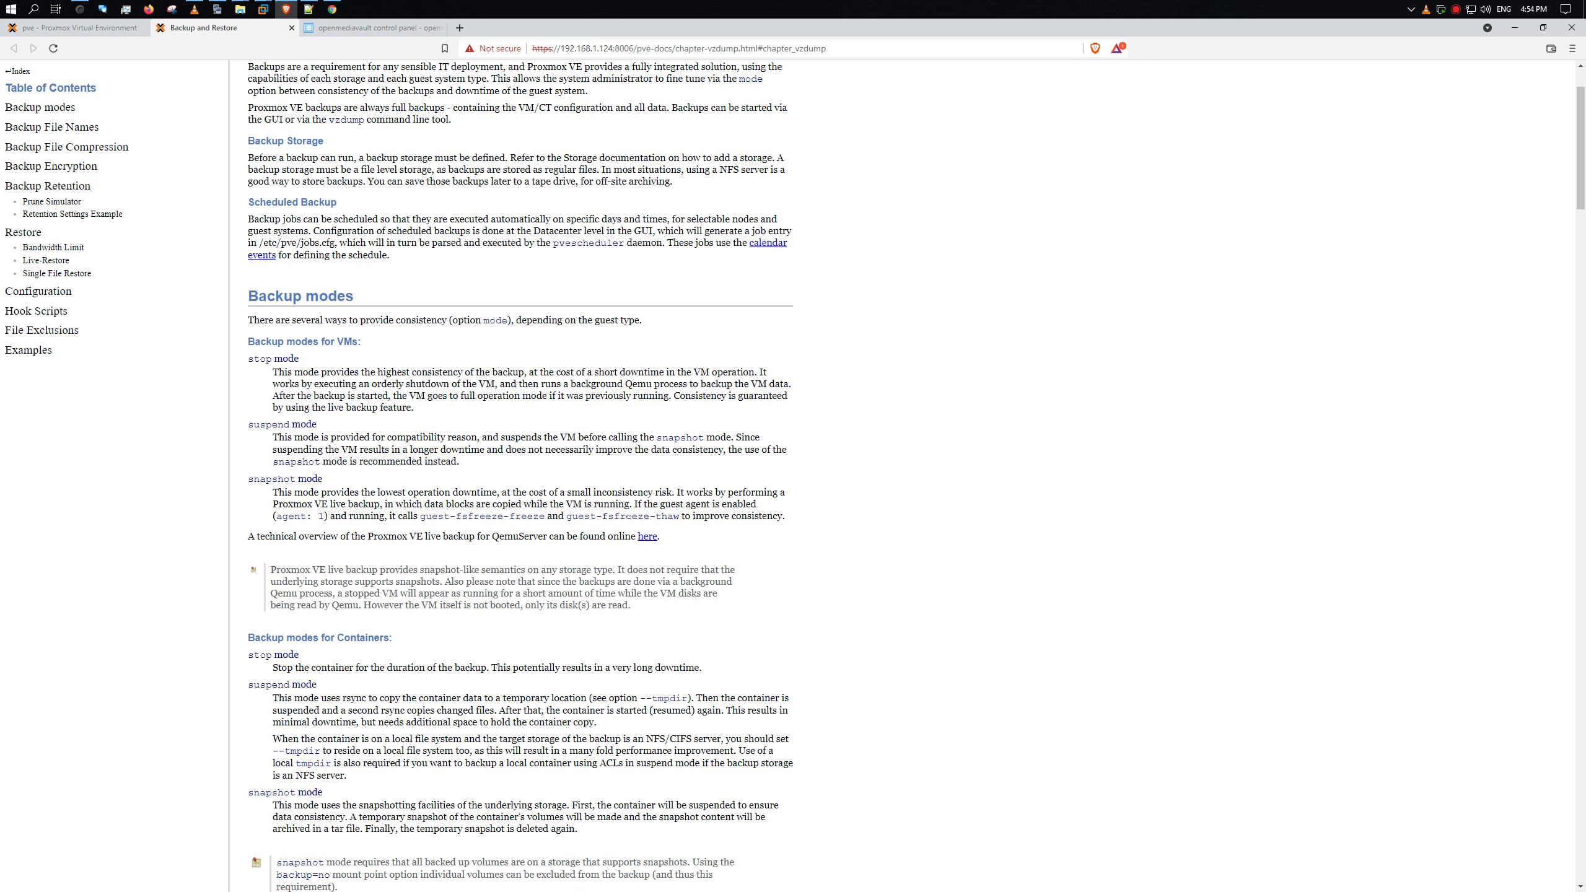
pyautogui.moveTo(659, 504); pyautogui.dragTo(752, 506)
# - Start the VM 100 backup to vm-storage and follow its log to 6% of 80 GiB
pyautogui.click(99, 27)
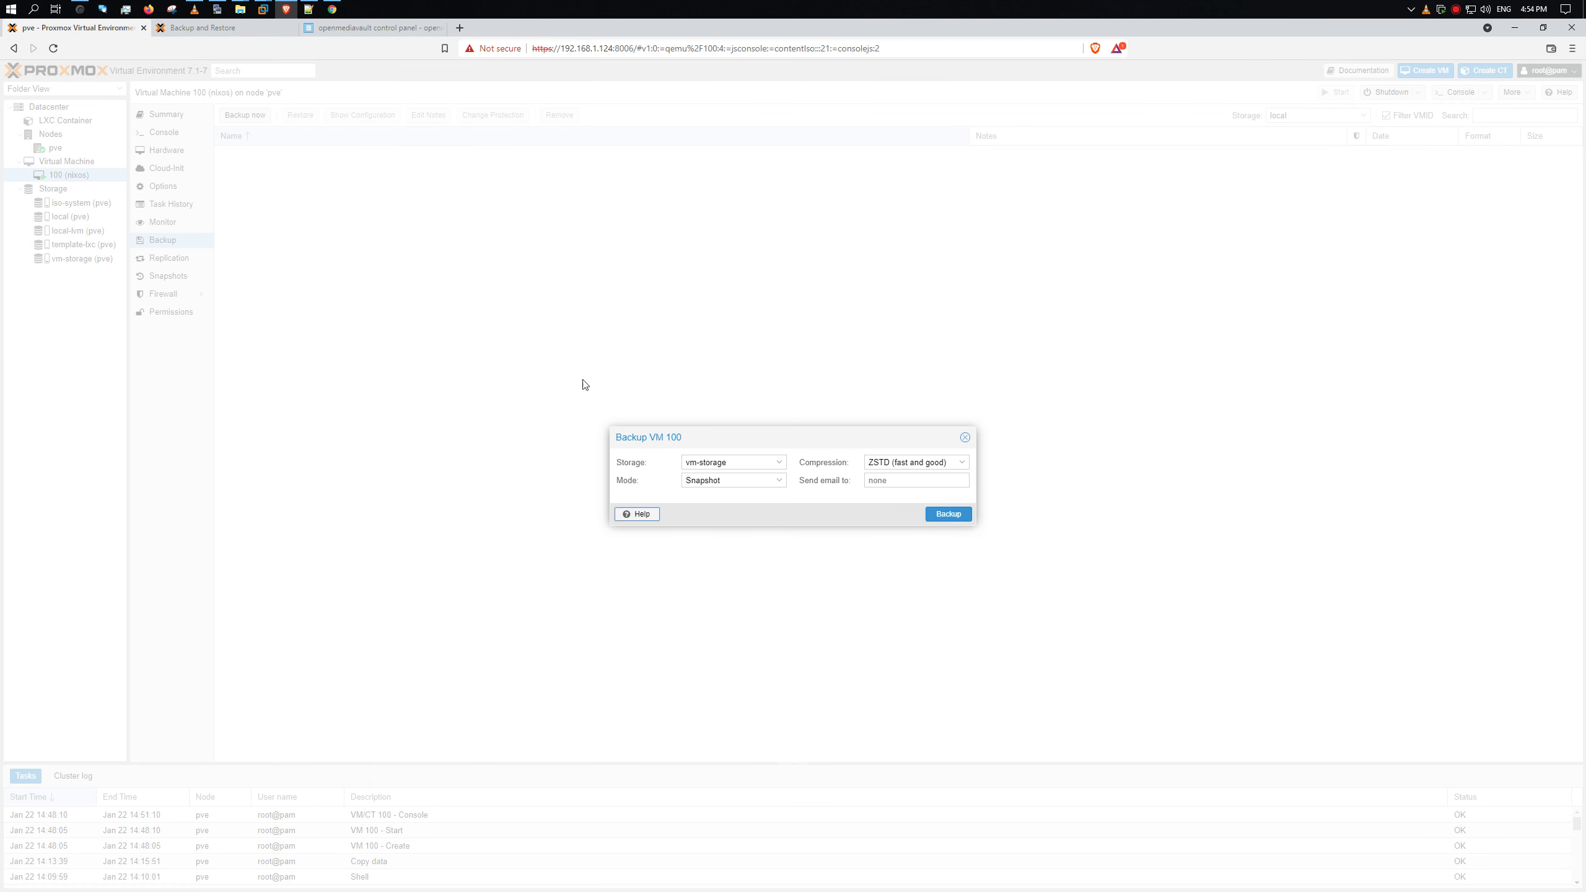
pyautogui.click(947, 514)
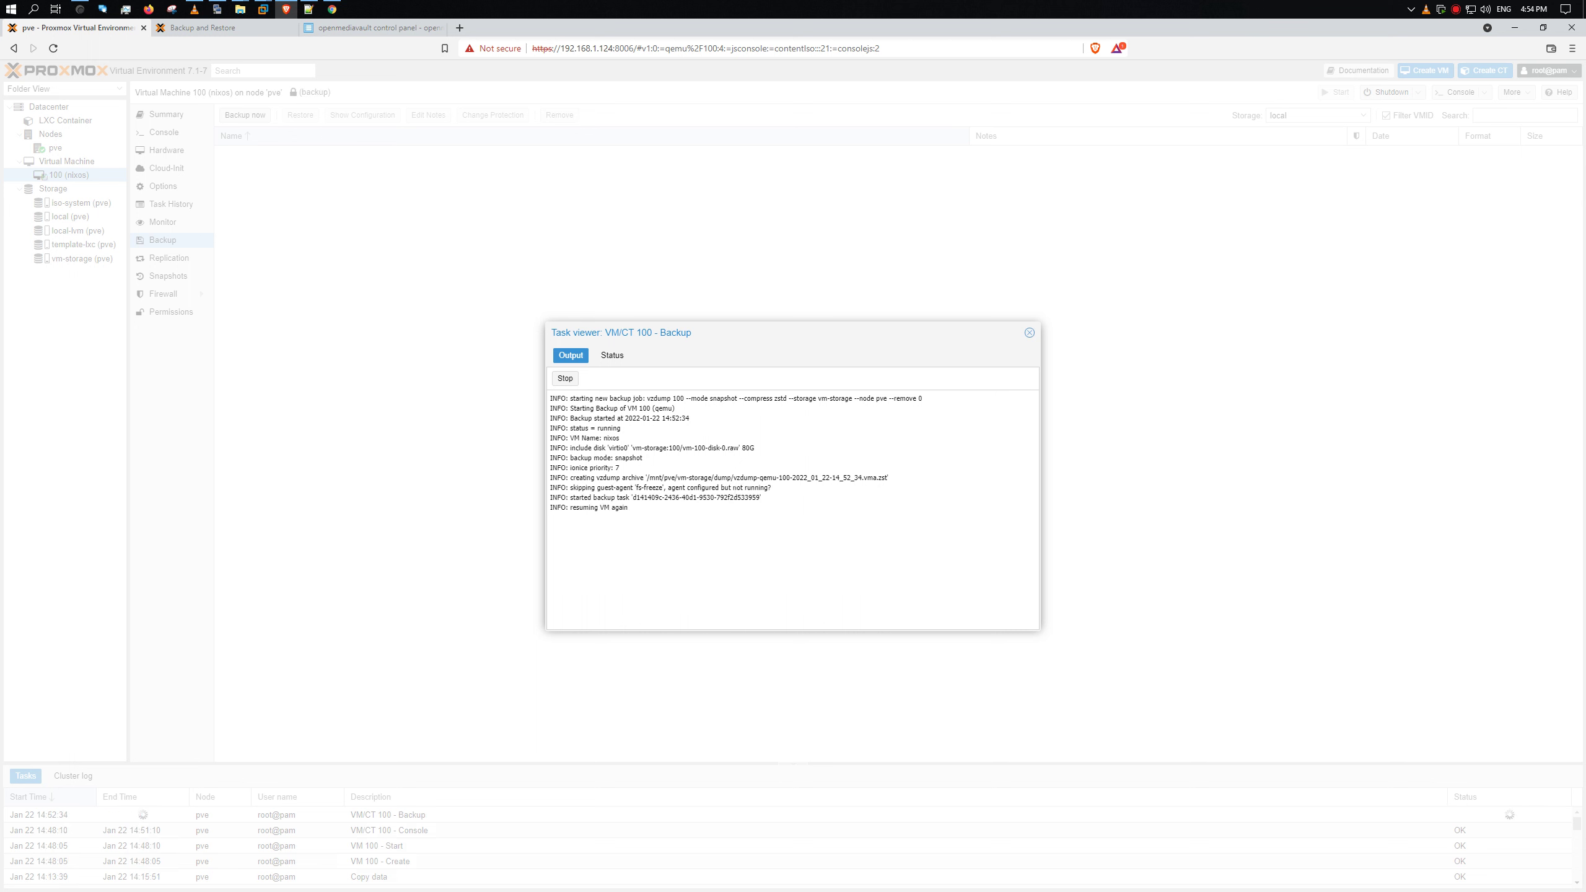
pyautogui.click(225, 27)
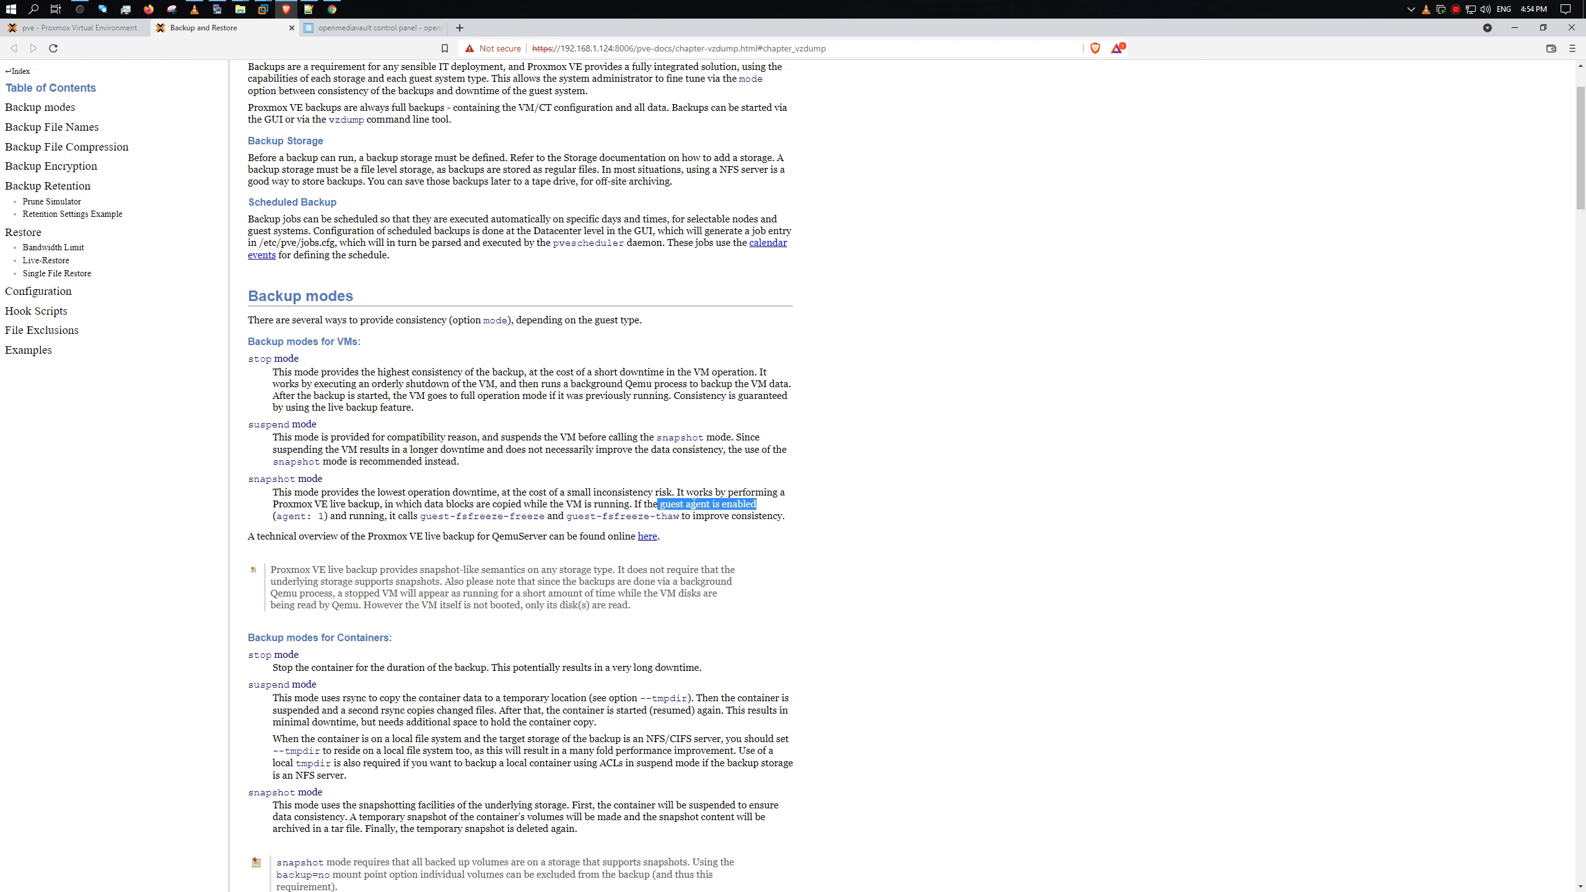
pyautogui.click(105, 26)
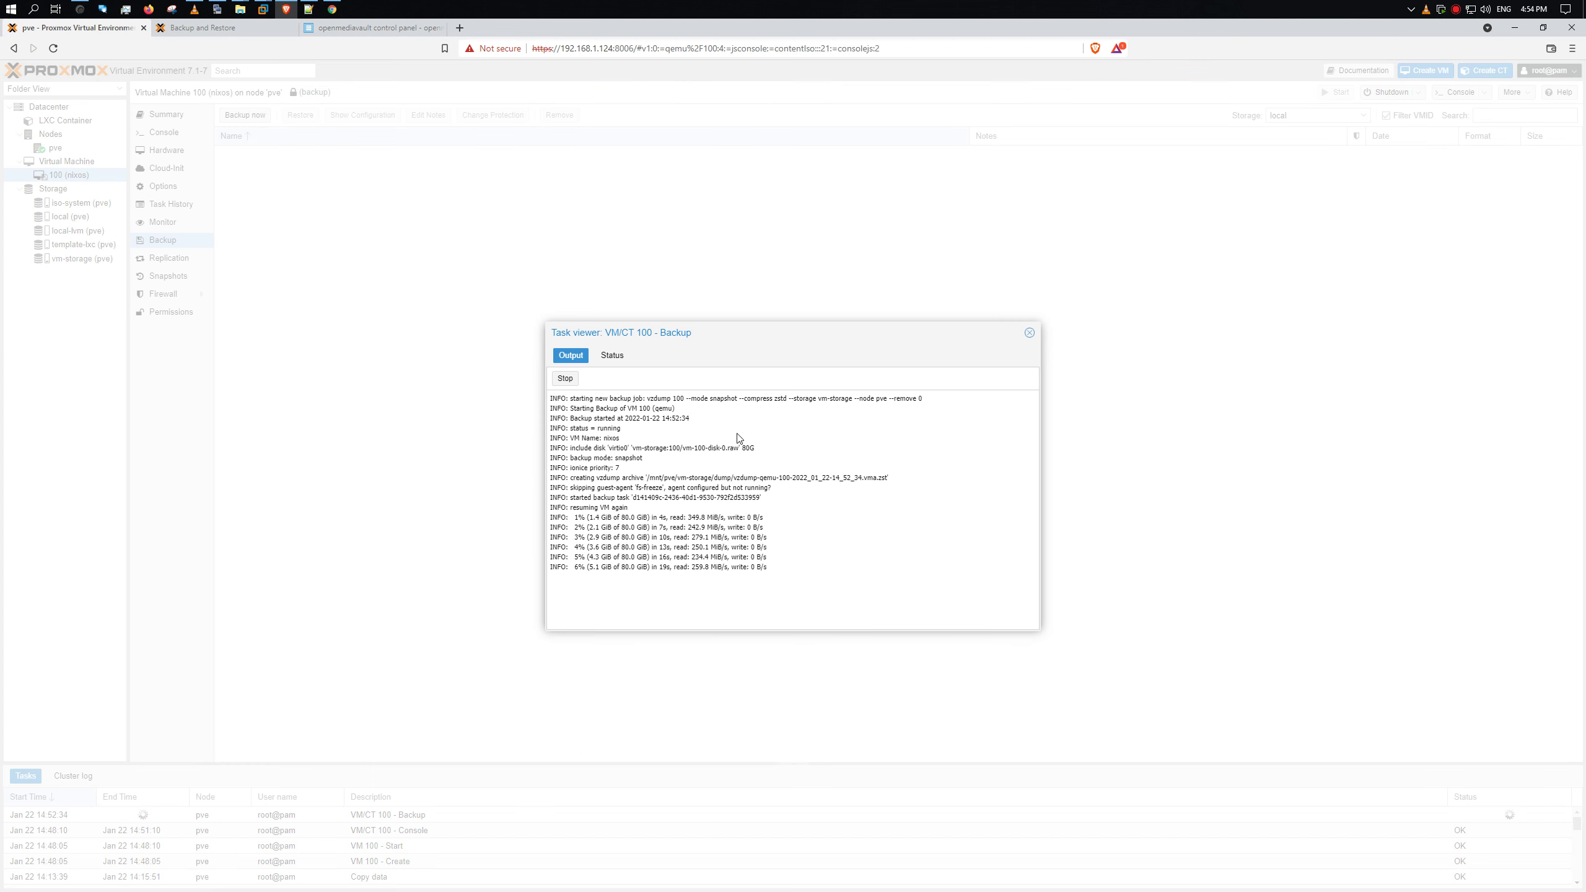
# - Reload openmediavault, log in as admin with the account password, and close the documentation tab
pyautogui.click(374, 27)
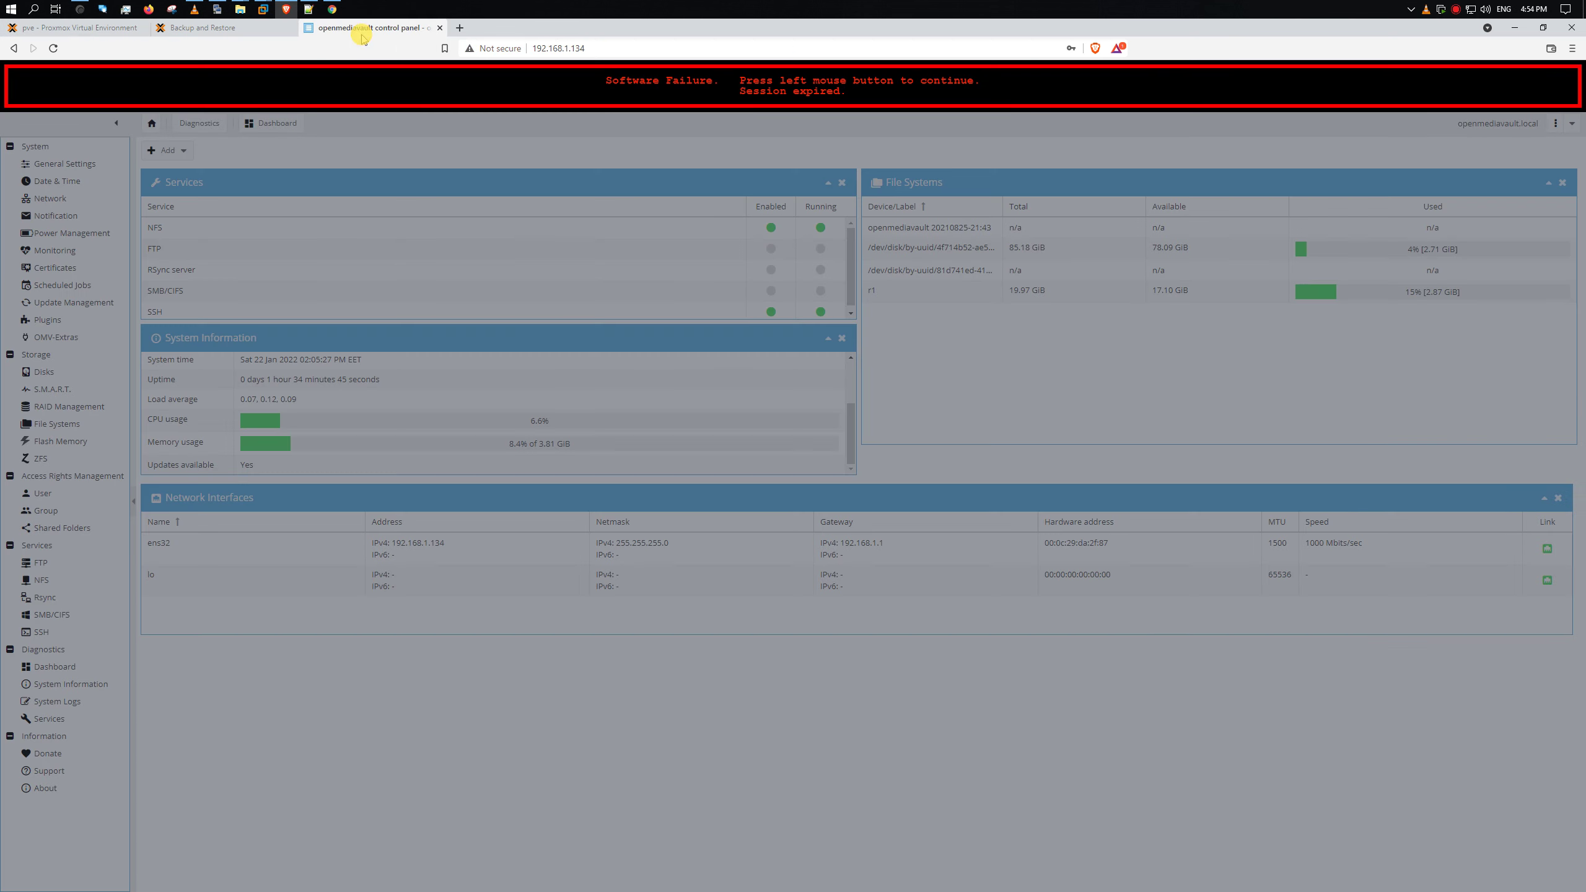
pyautogui.click(54, 48)
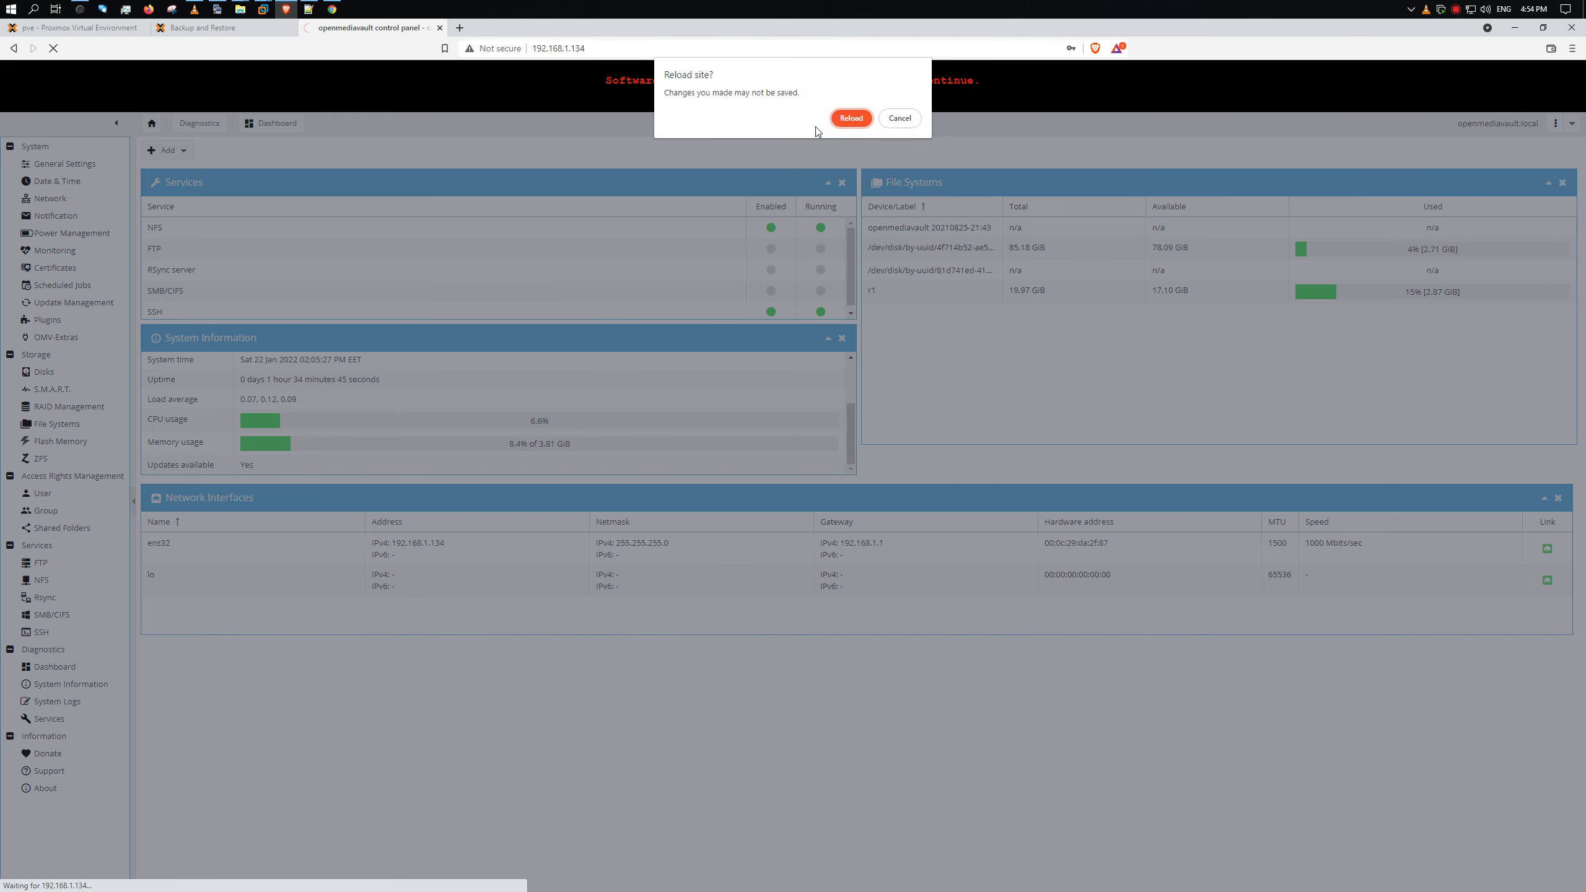
pyautogui.click(851, 117)
pyautogui.click(781, 475)
pyautogui.write('admin')
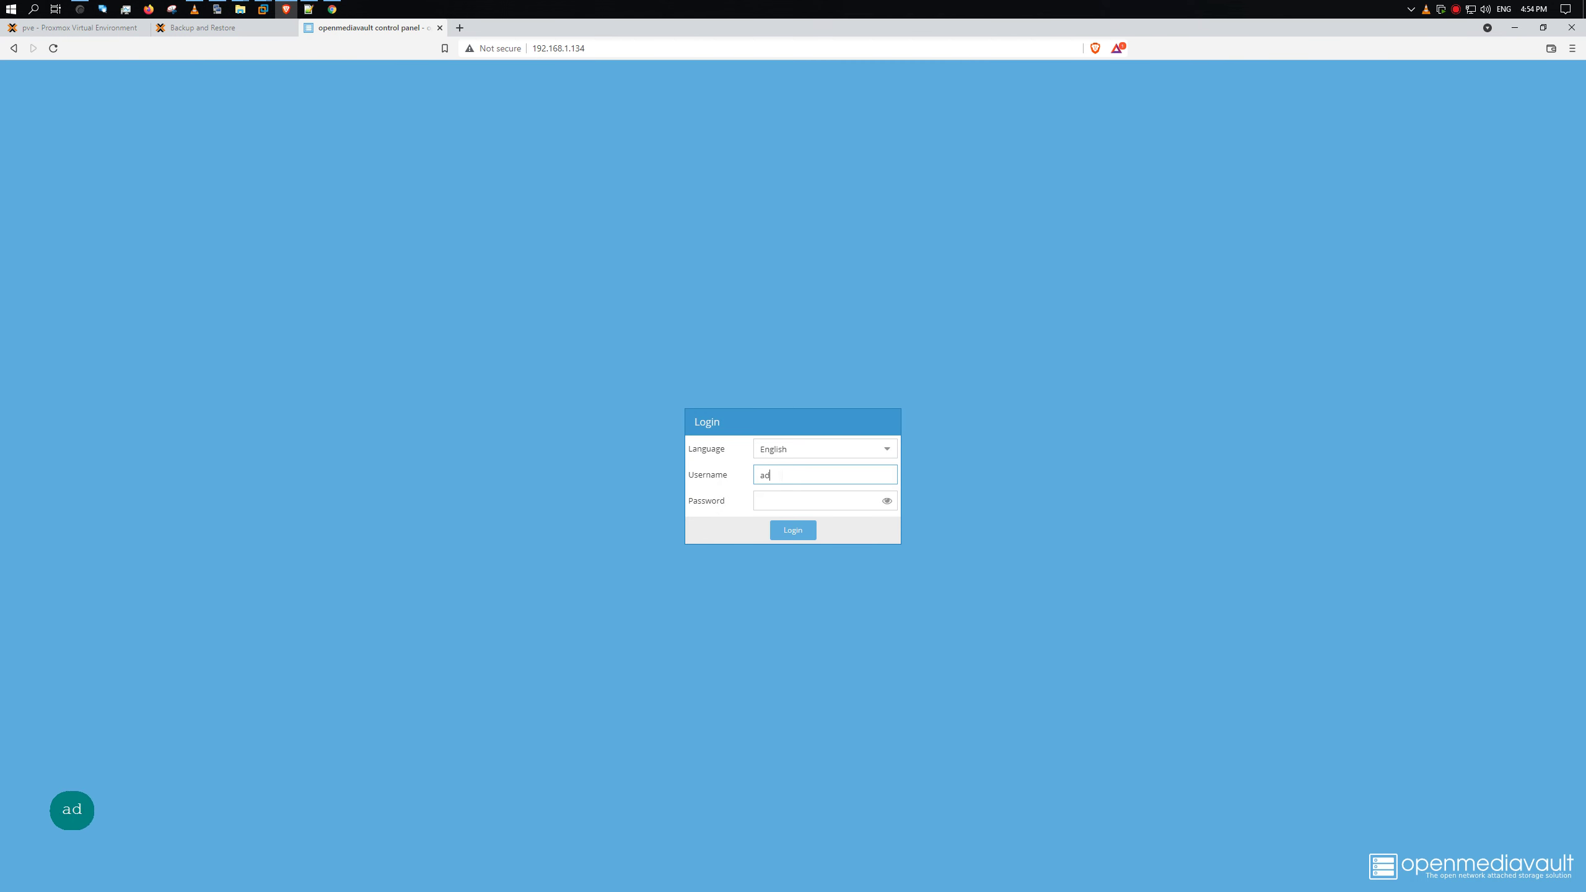
pyautogui.press('Tab')
pyautogui.write('123qwe')
pyautogui.press('Return')
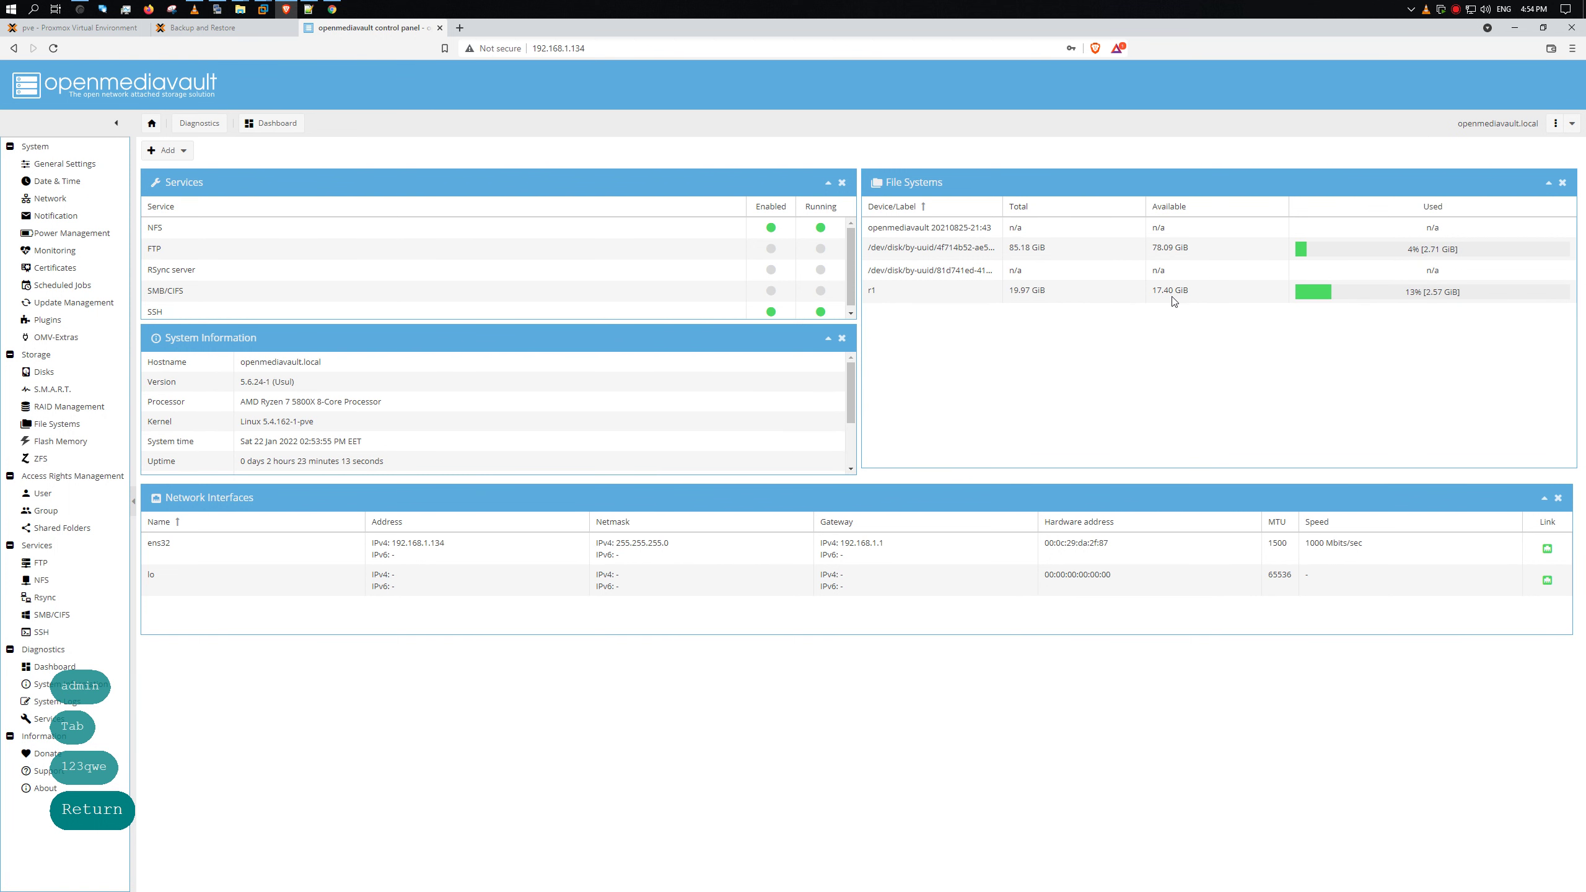
pyautogui.click(114, 32)
pyautogui.click(289, 28)
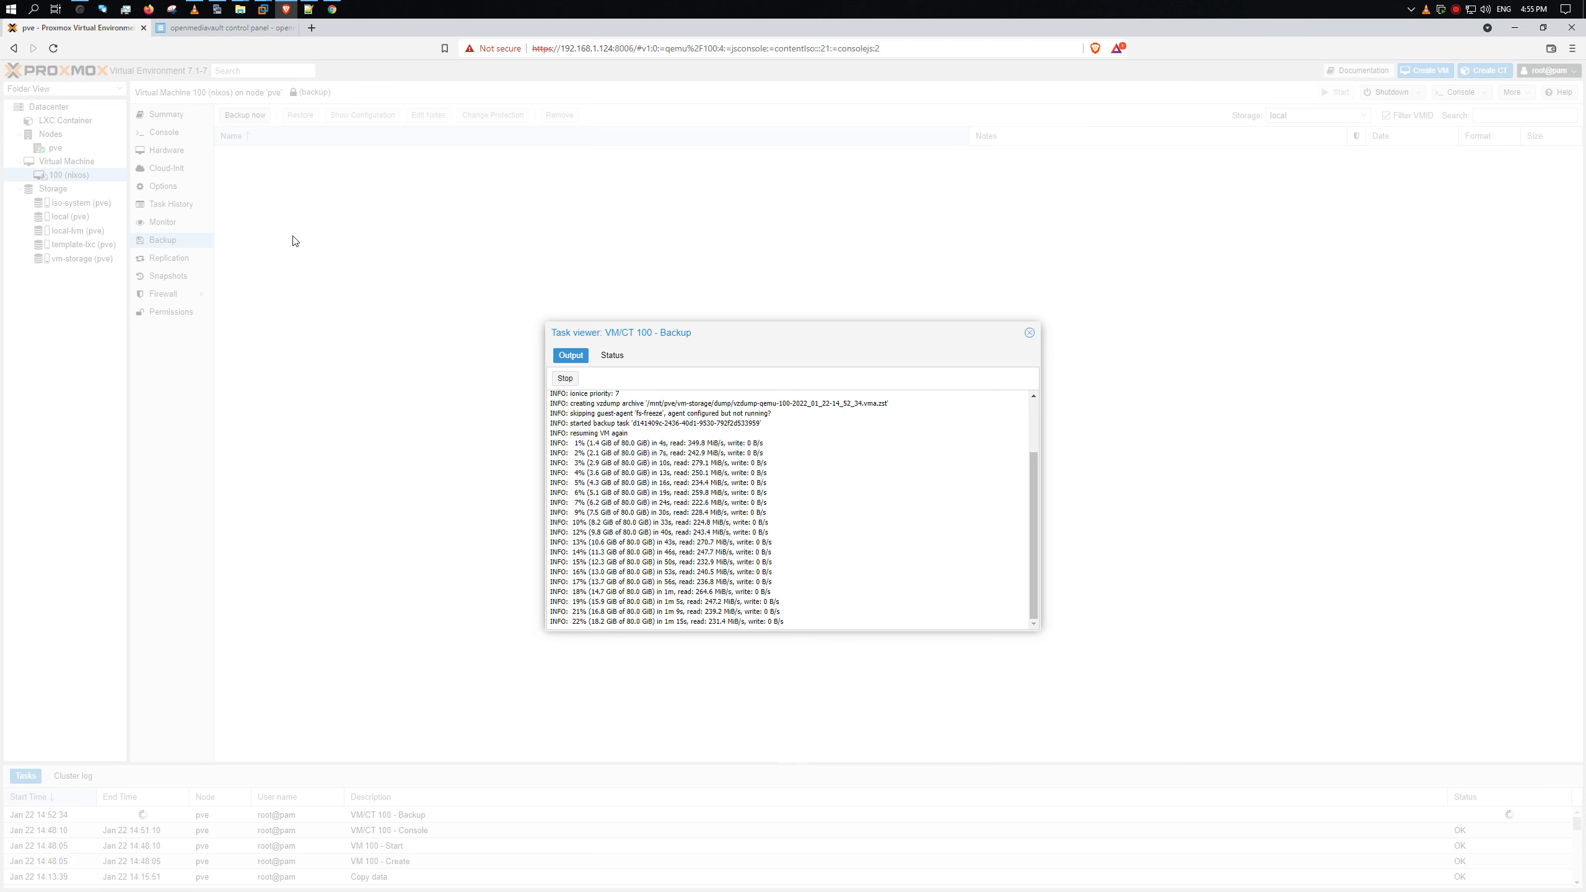
# - Reopen the running VM/CT 100 - Backup task, check its Status details, then close the viewer
pyautogui.click(194, 30)
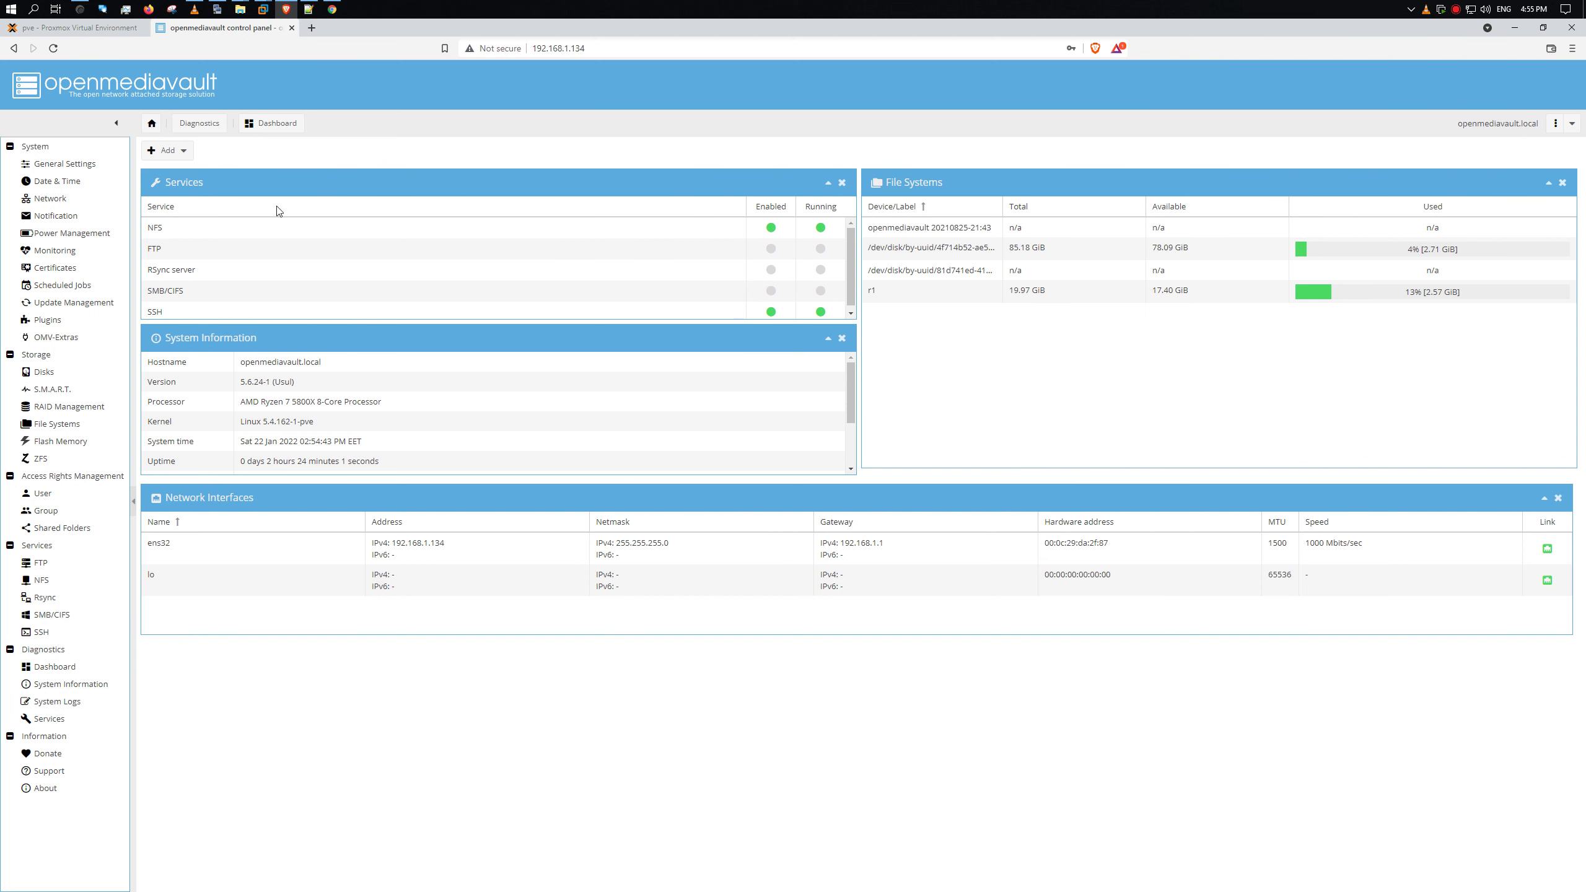
pyautogui.click(105, 27)
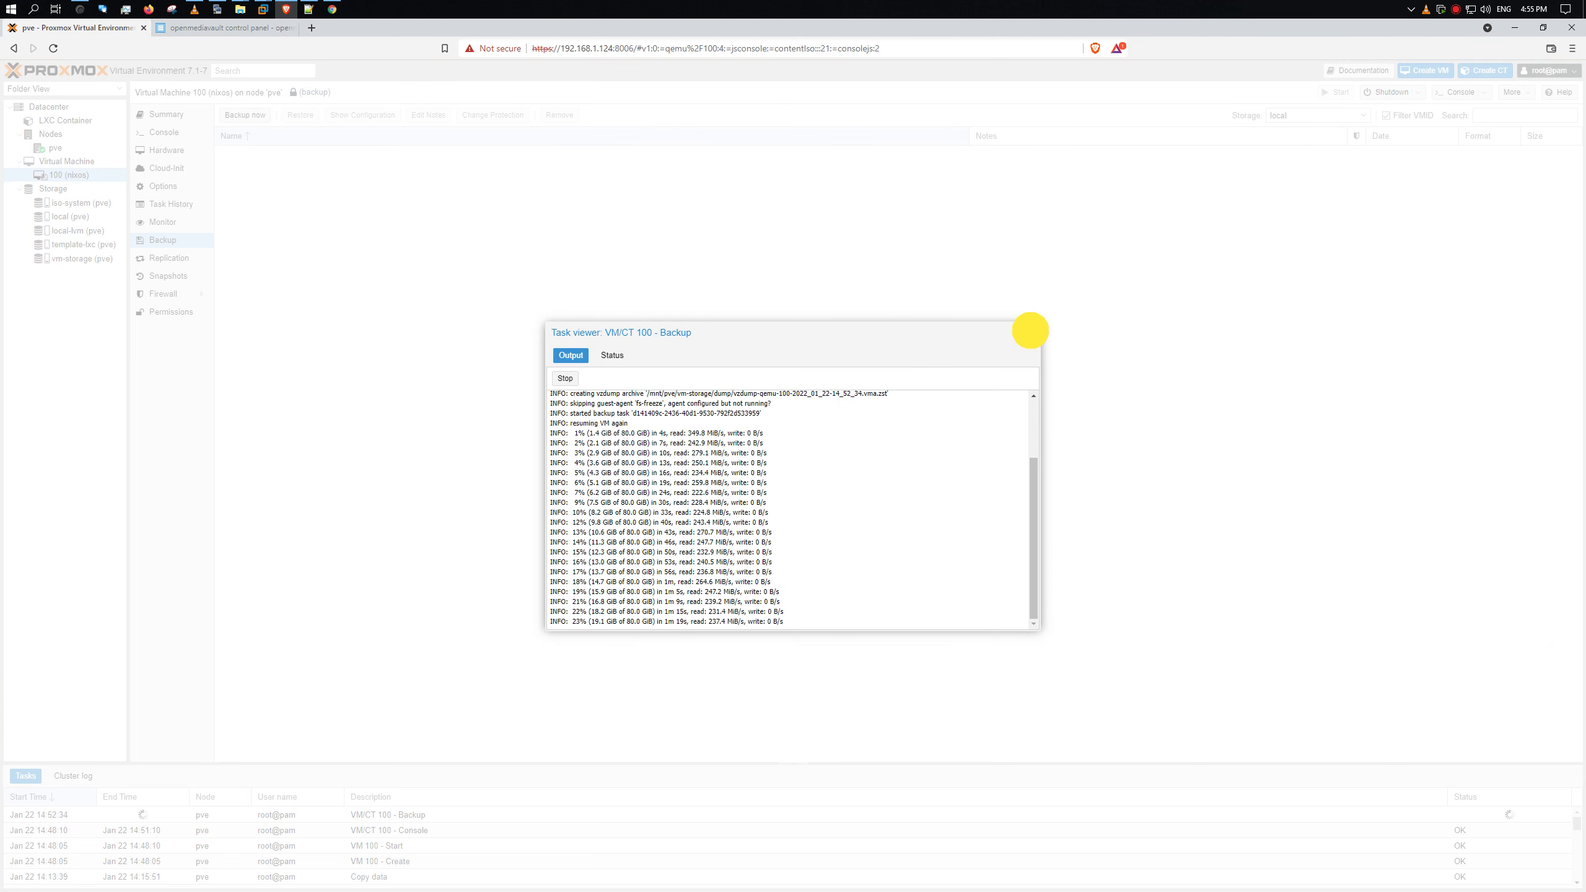
pyautogui.click(1029, 332)
pyautogui.click(389, 814)
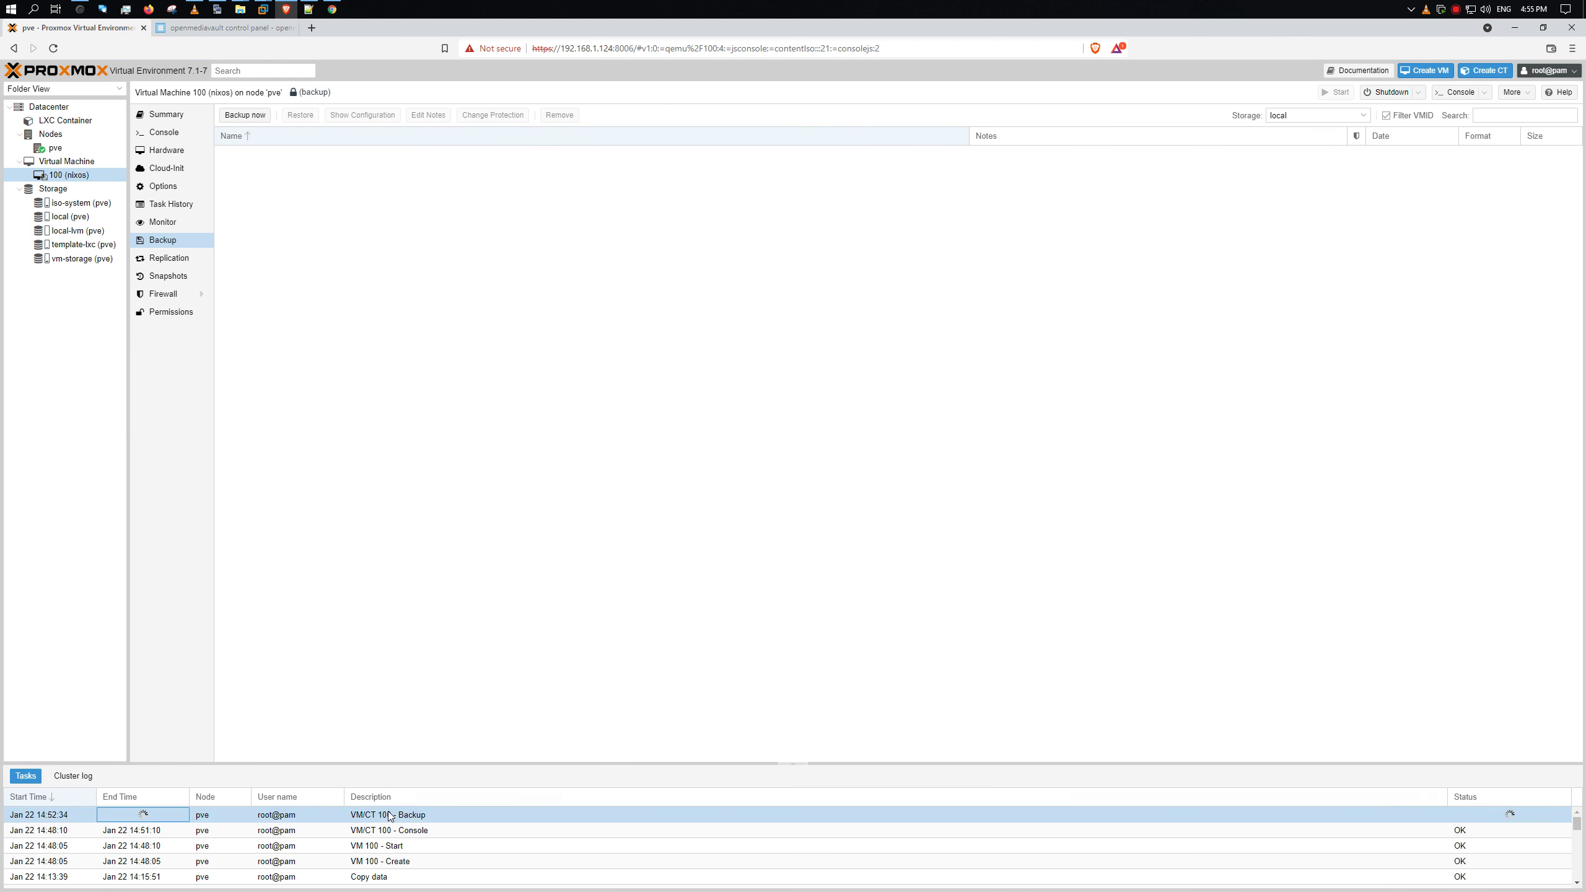
pyautogui.doubleClick(434, 816)
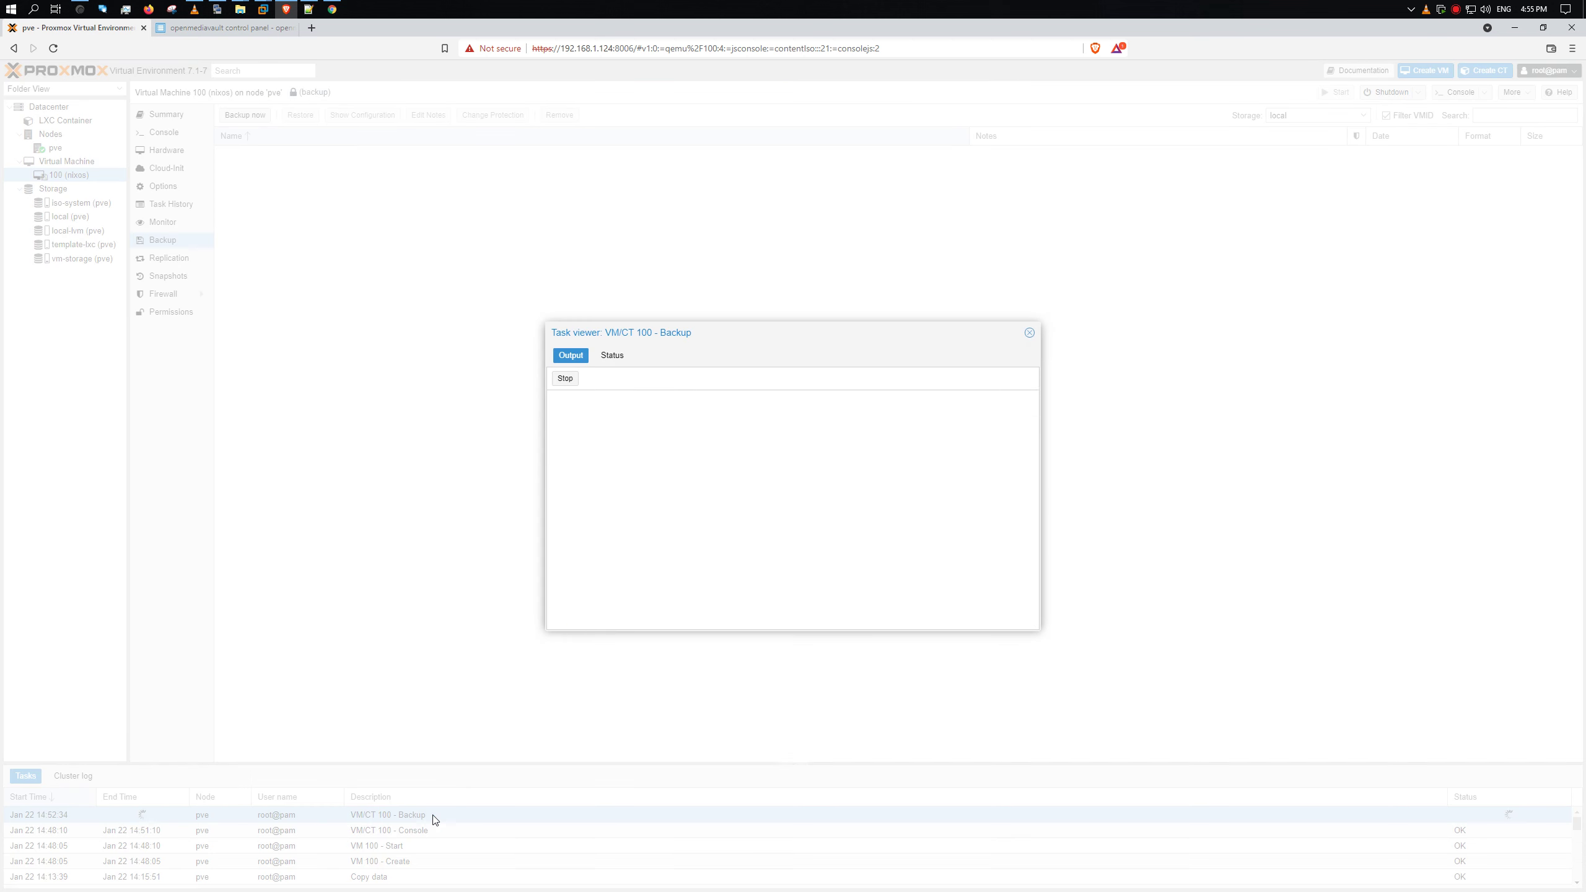
pyautogui.click(611, 356)
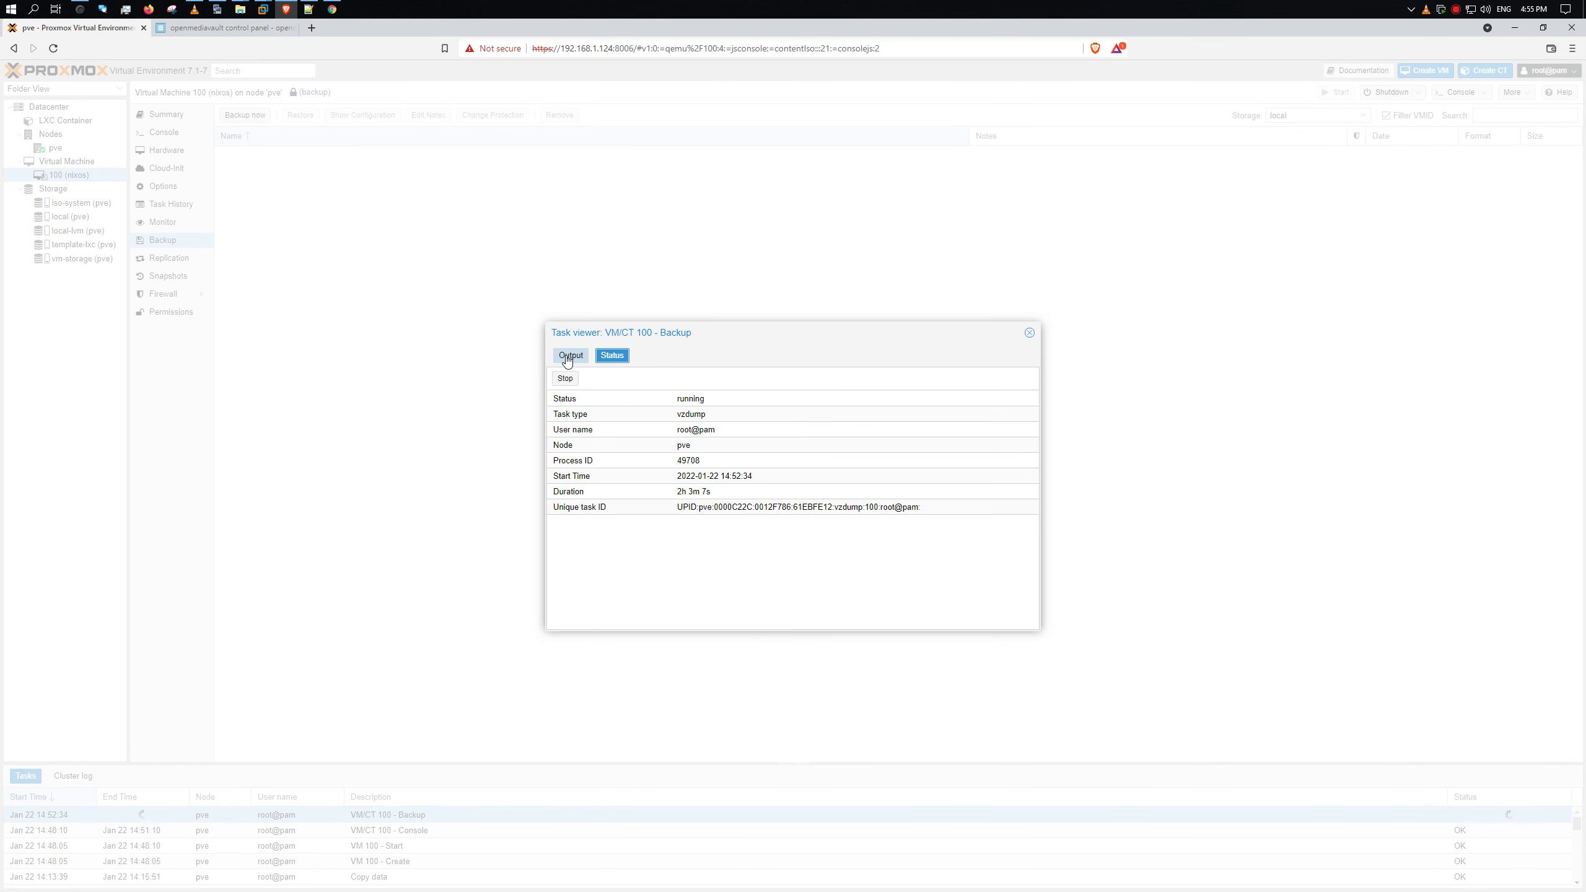
pyautogui.click(569, 357)
pyautogui.click(1028, 332)
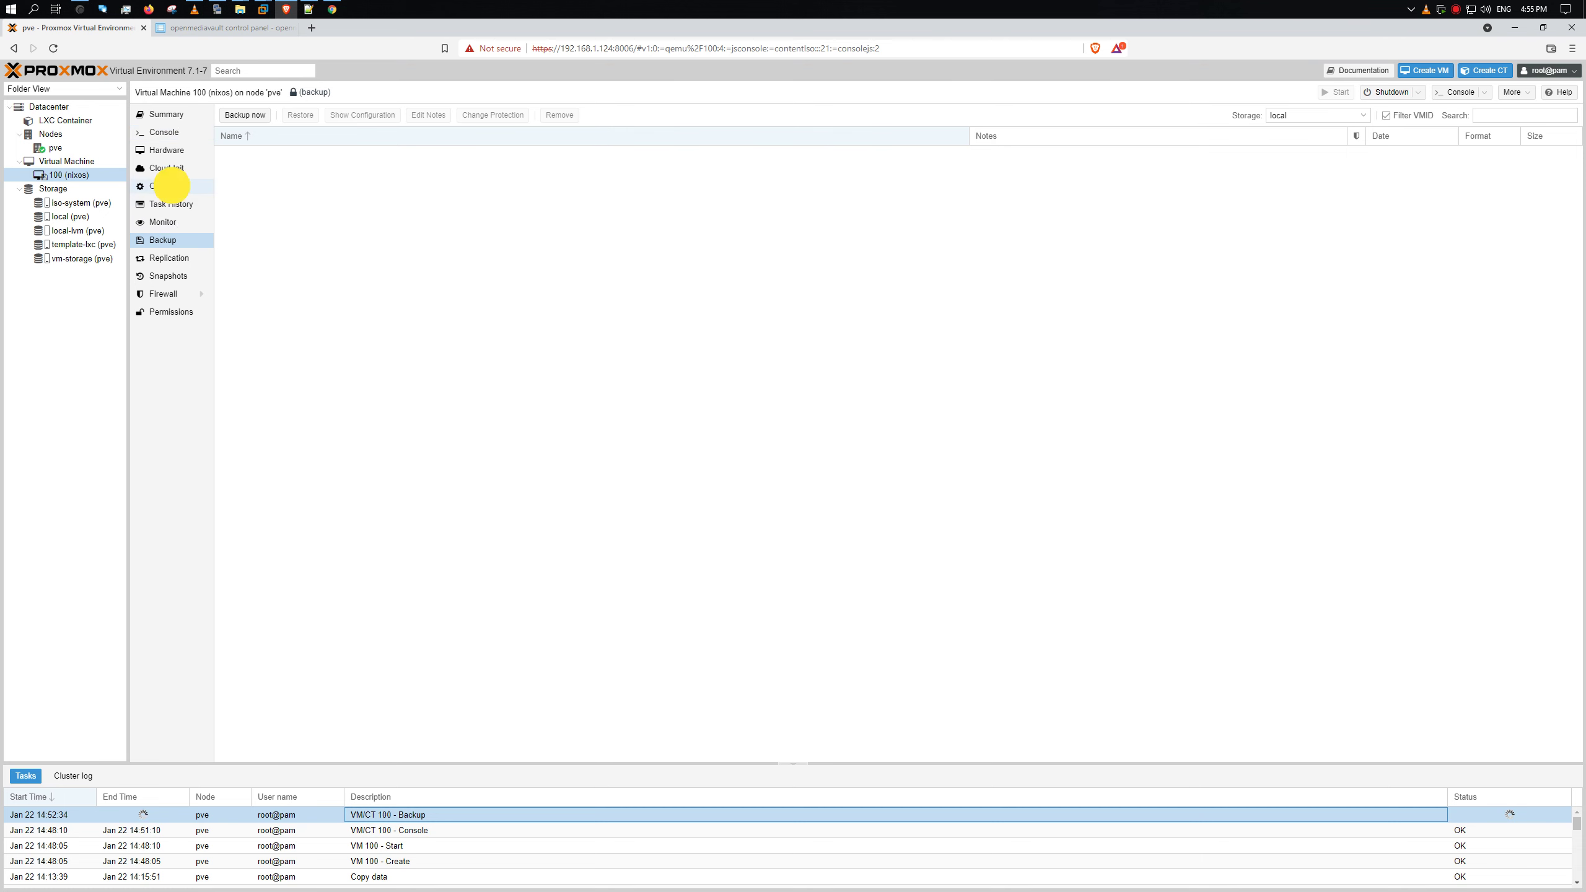
# - Look over VM 100 options and the Datacenter storage and summary, then open node pve's shell
pyautogui.click(164, 186)
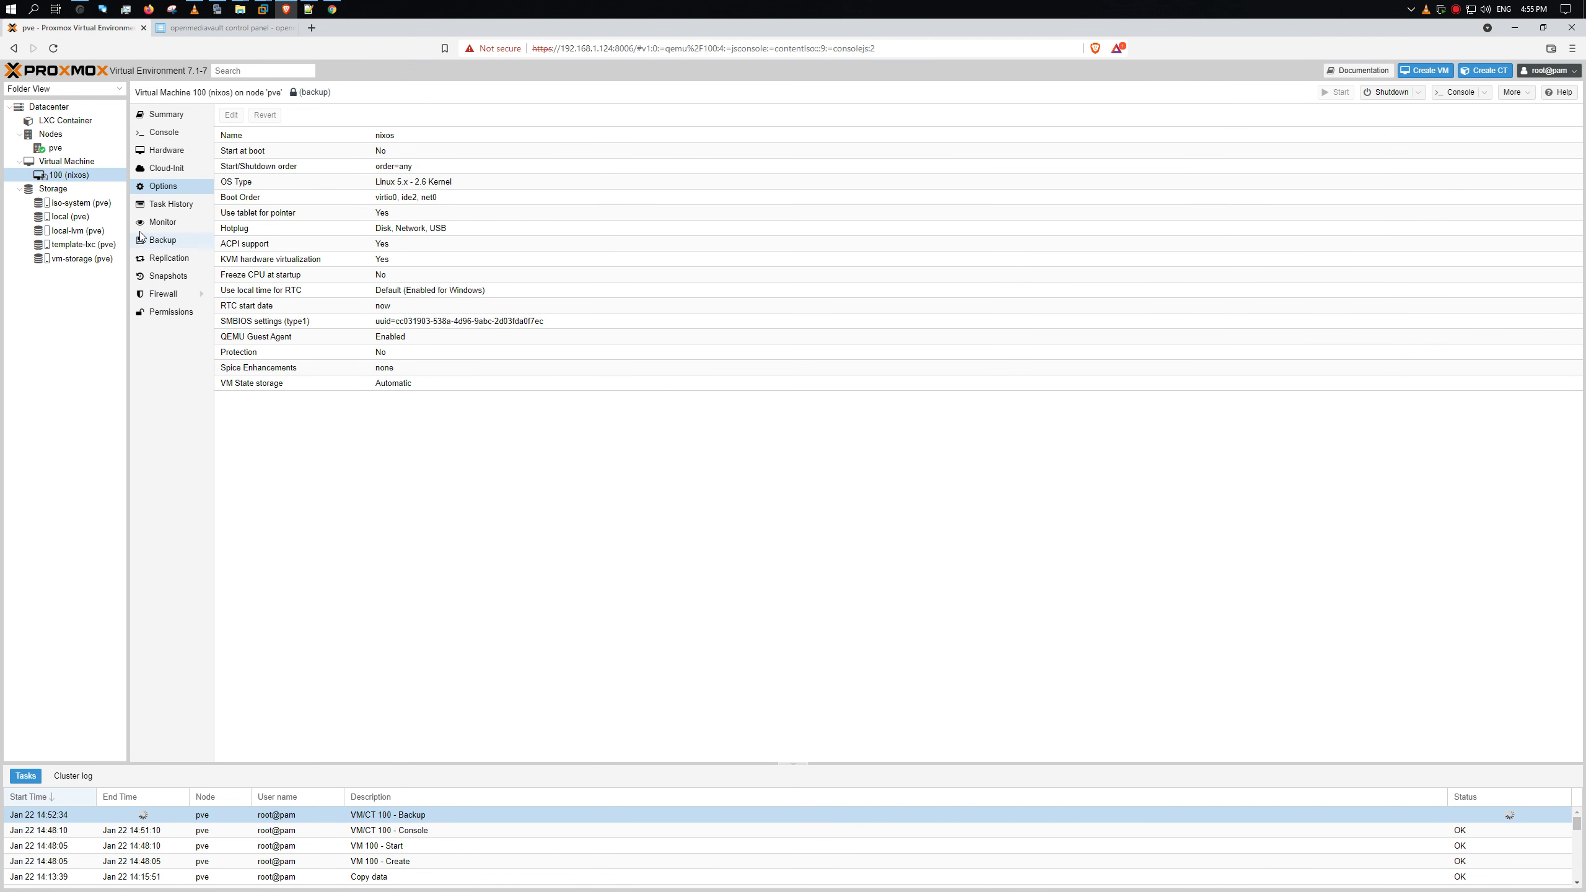
pyautogui.click(47, 107)
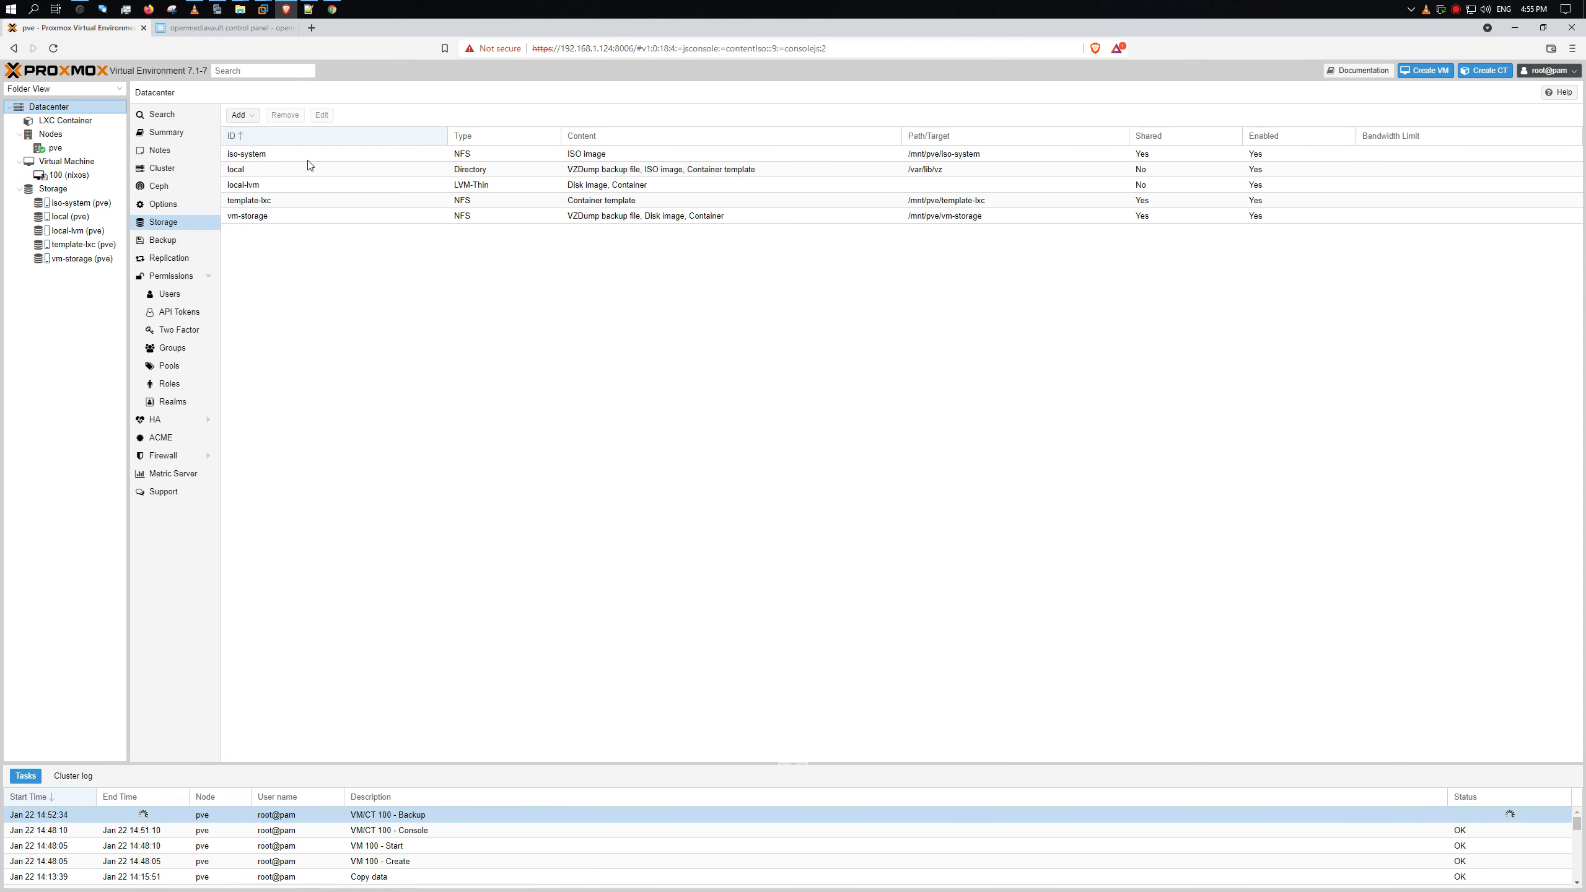
pyautogui.click(175, 135)
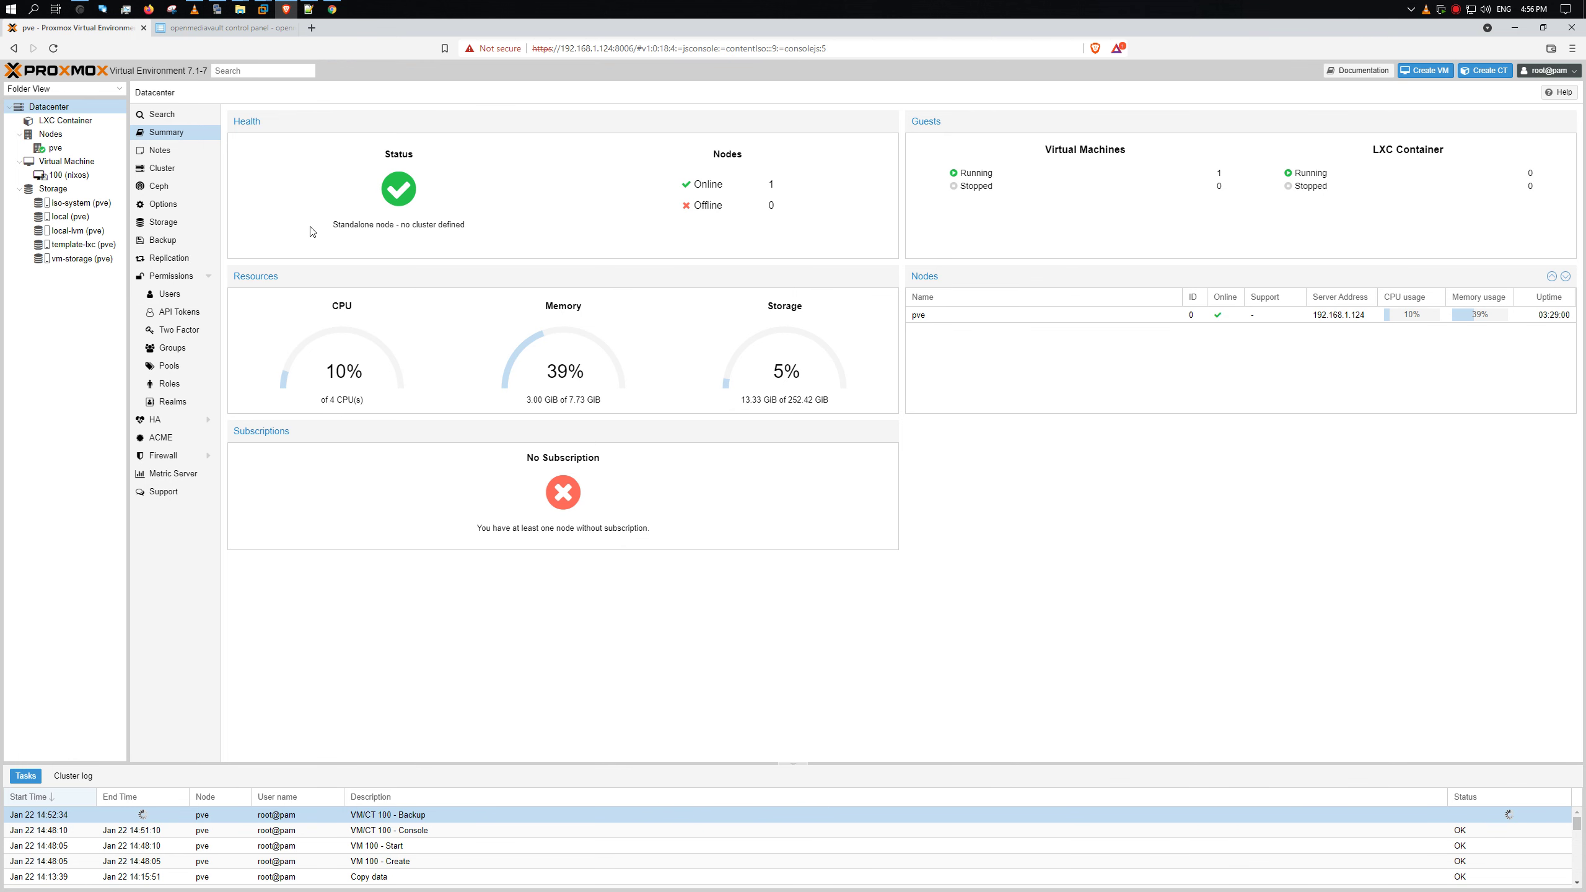
pyautogui.click(75, 153)
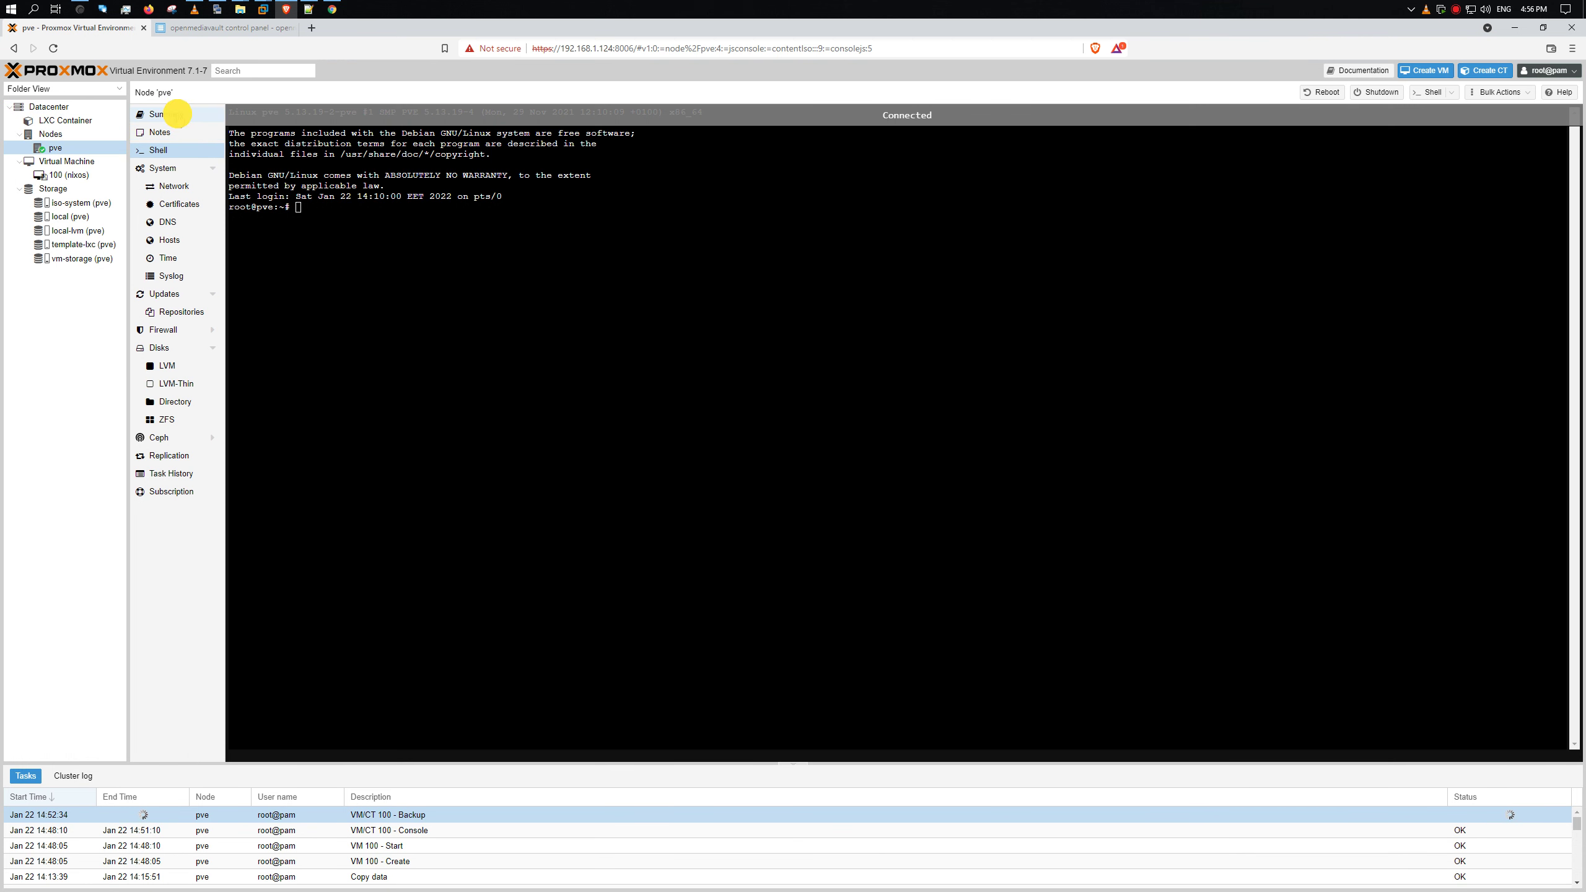
# - Show node pve's Summary charts for CPU, load, memory and network, keeping Hour (average)
pyautogui.click(167, 116)
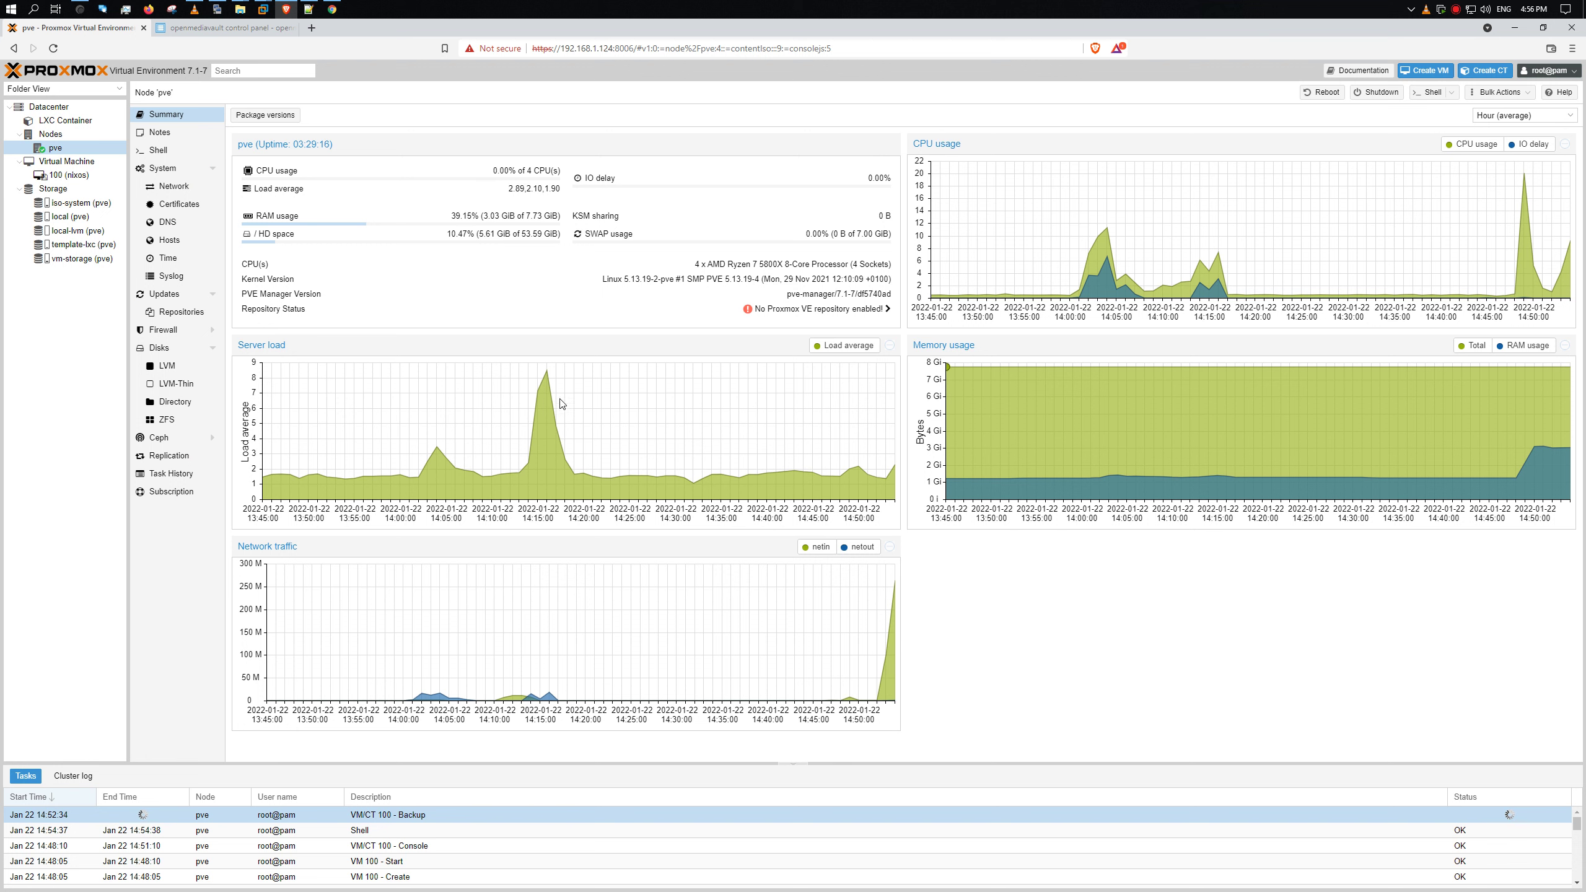
pyautogui.moveTo(893, 585)
pyautogui.click(1524, 114)
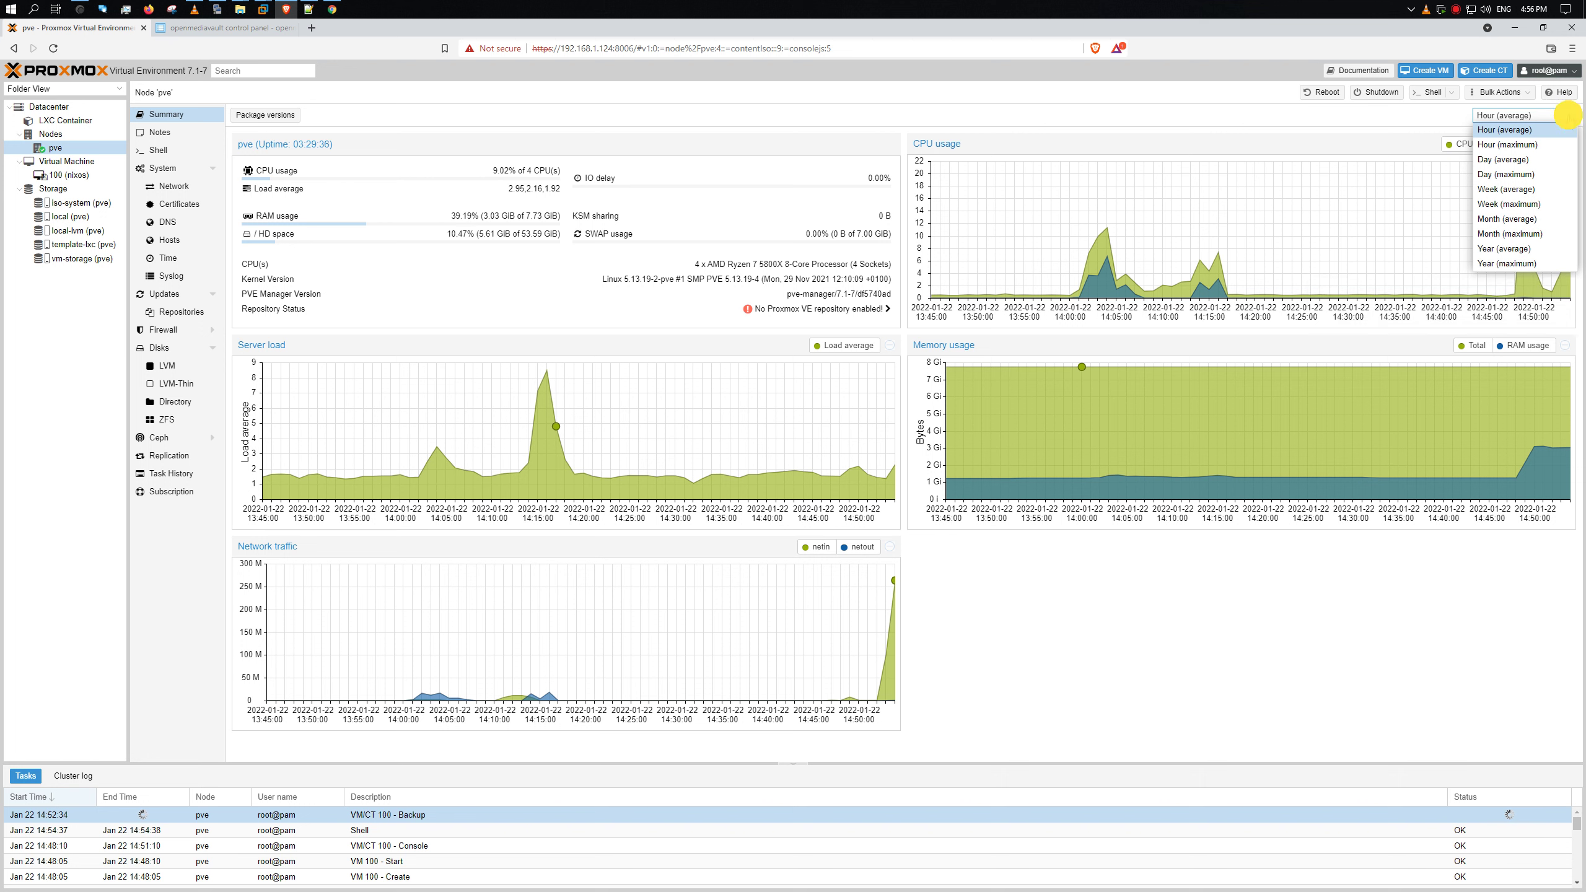
pyautogui.click(1569, 120)
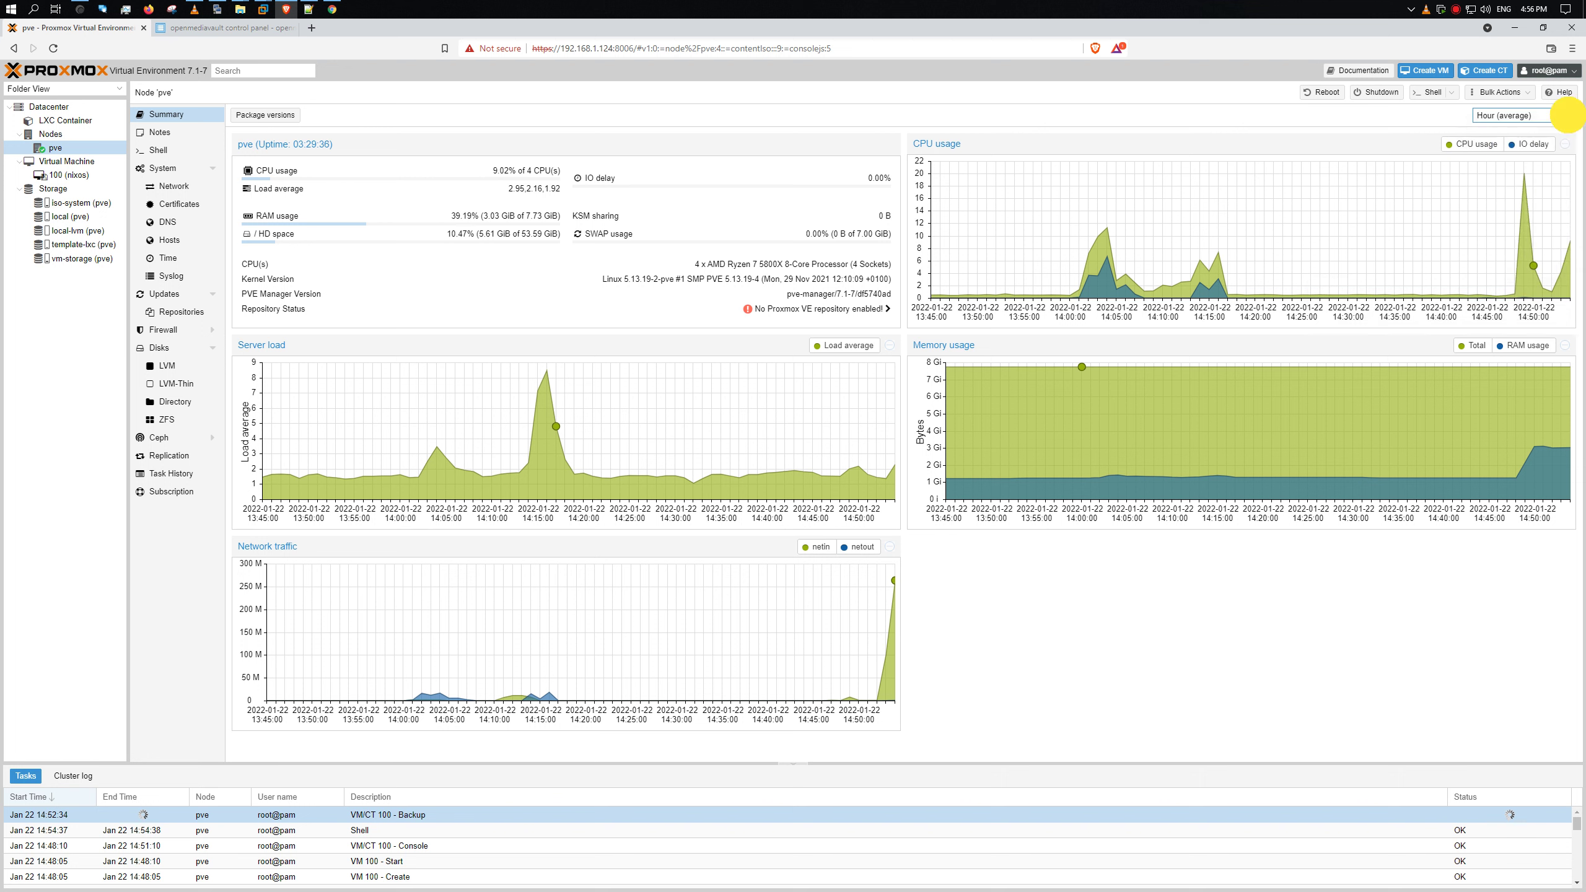
pyautogui.click(1523, 95)
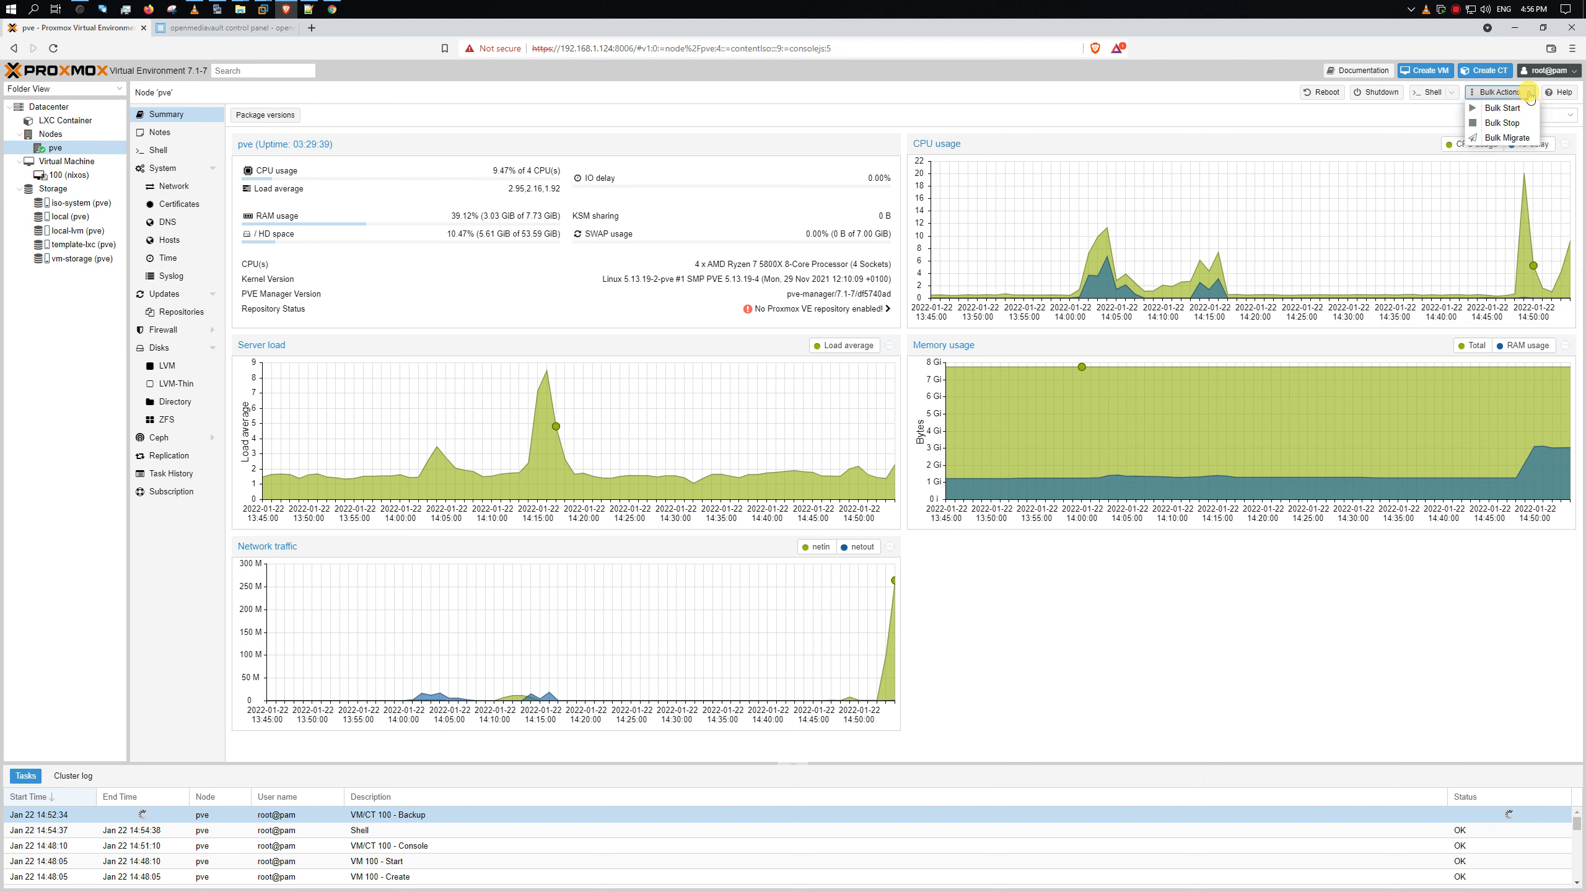
pyautogui.click(1569, 116)
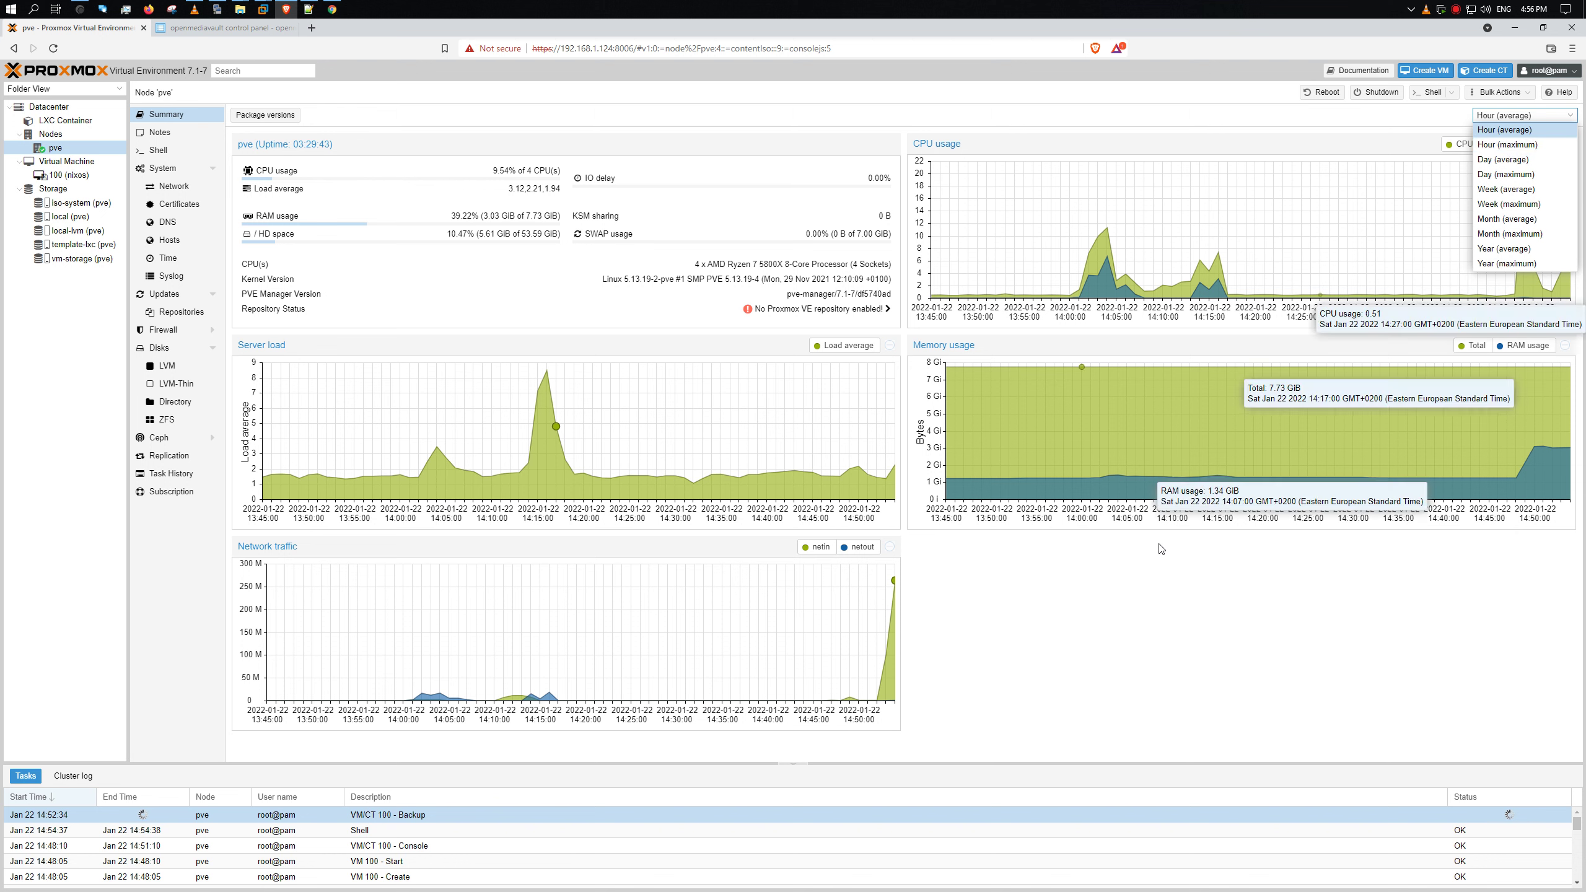
pyautogui.click(1138, 559)
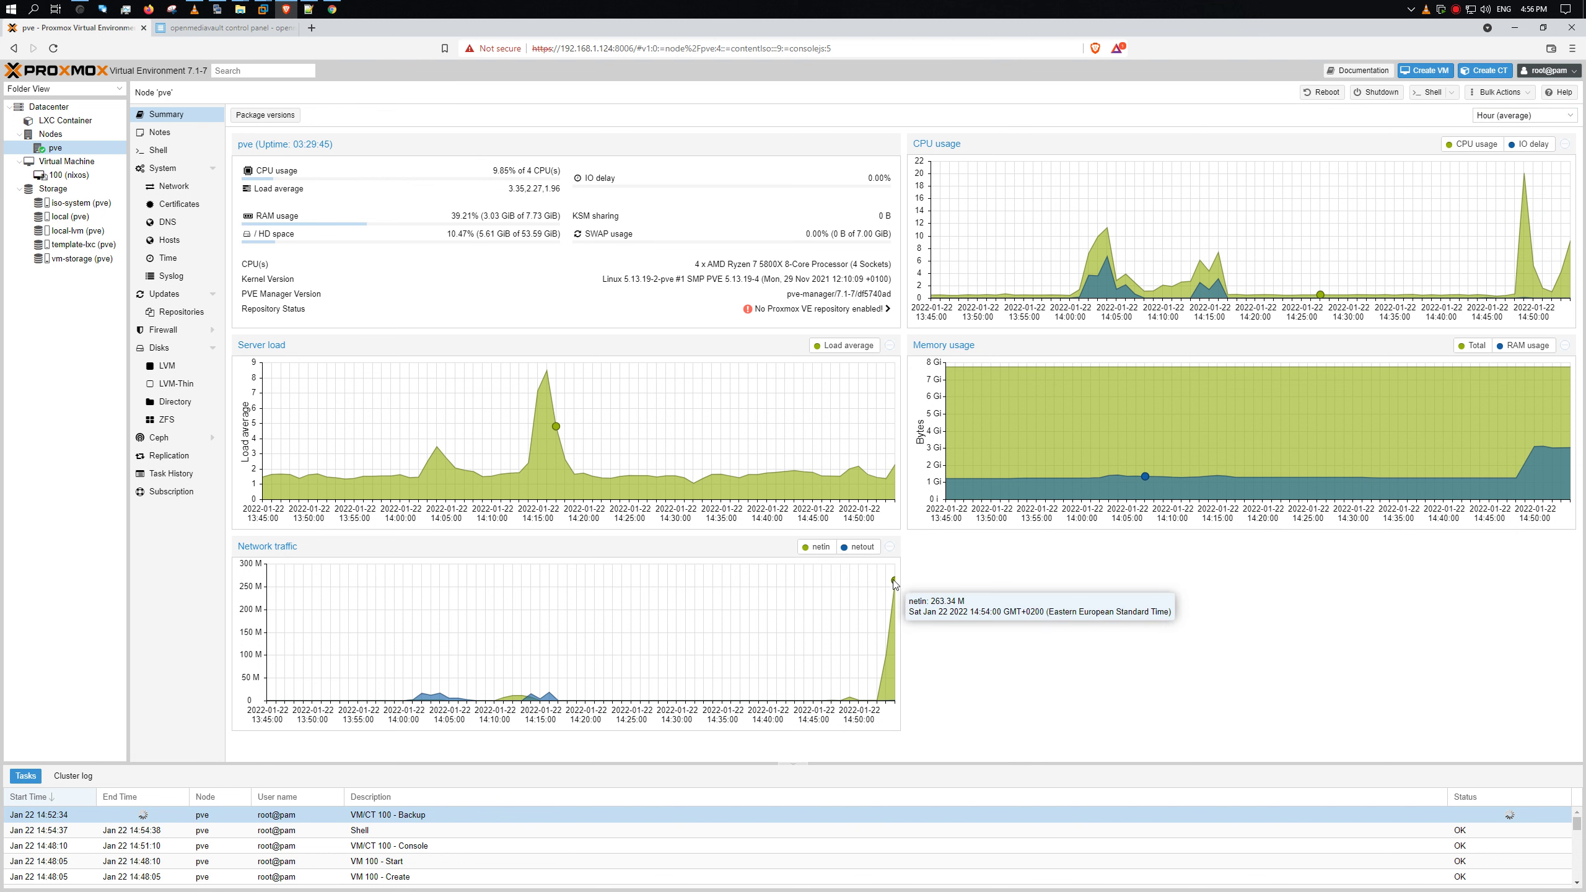
pyautogui.moveTo(884, 662)
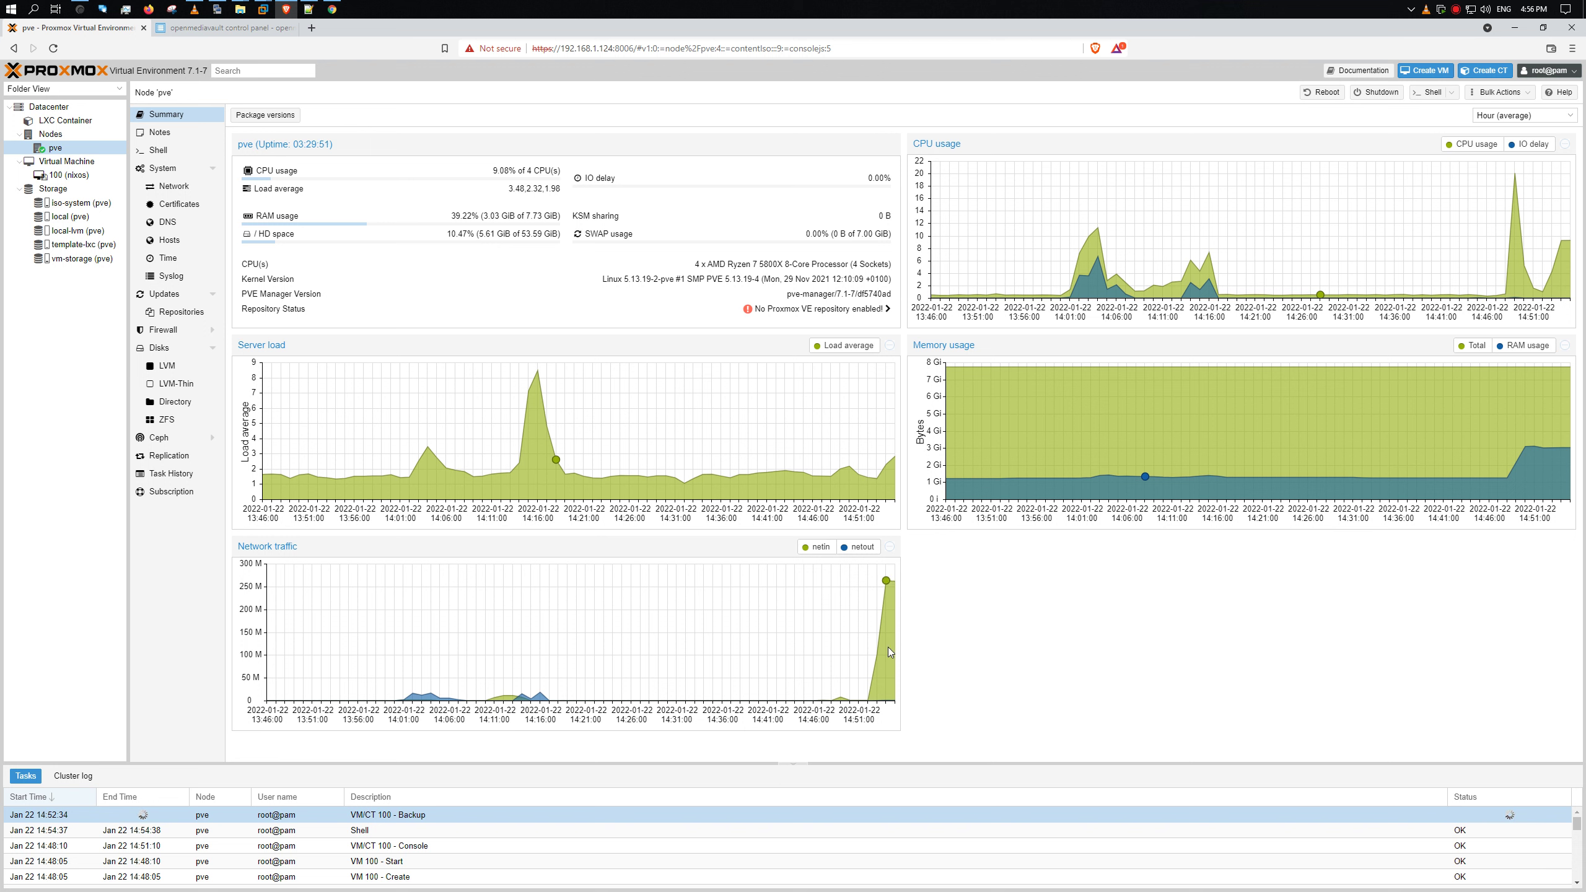
# - Run apt -y install iotop atop in the openmediavault KiTTY session
pyautogui.moveTo(894, 585)
pyautogui.click(217, 9)
pyautogui.write('ap')
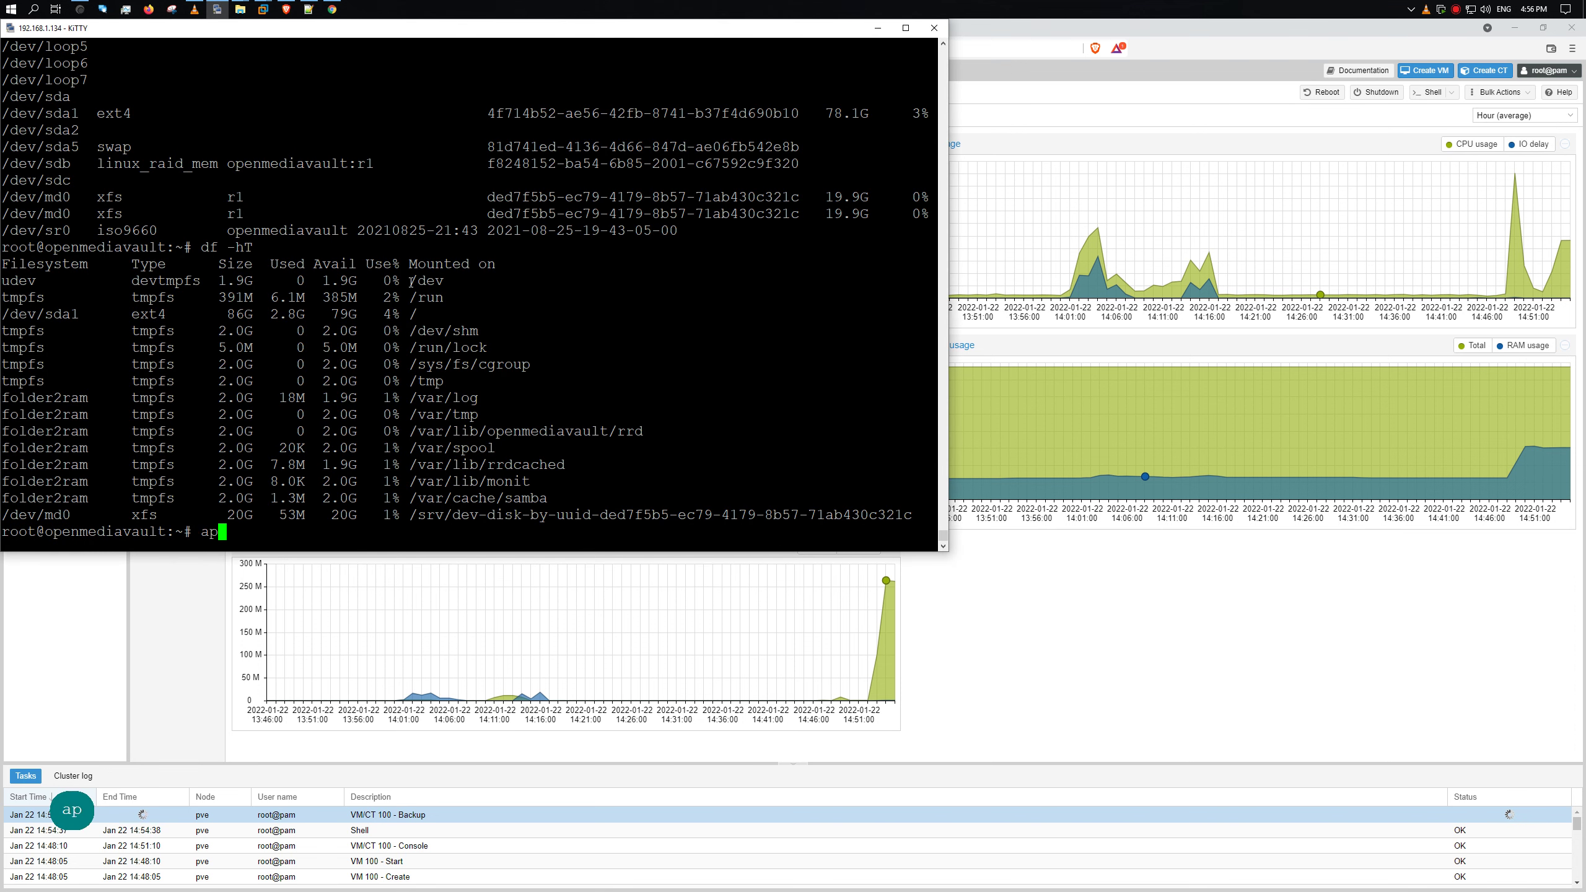
pyautogui.write('t -y ins')
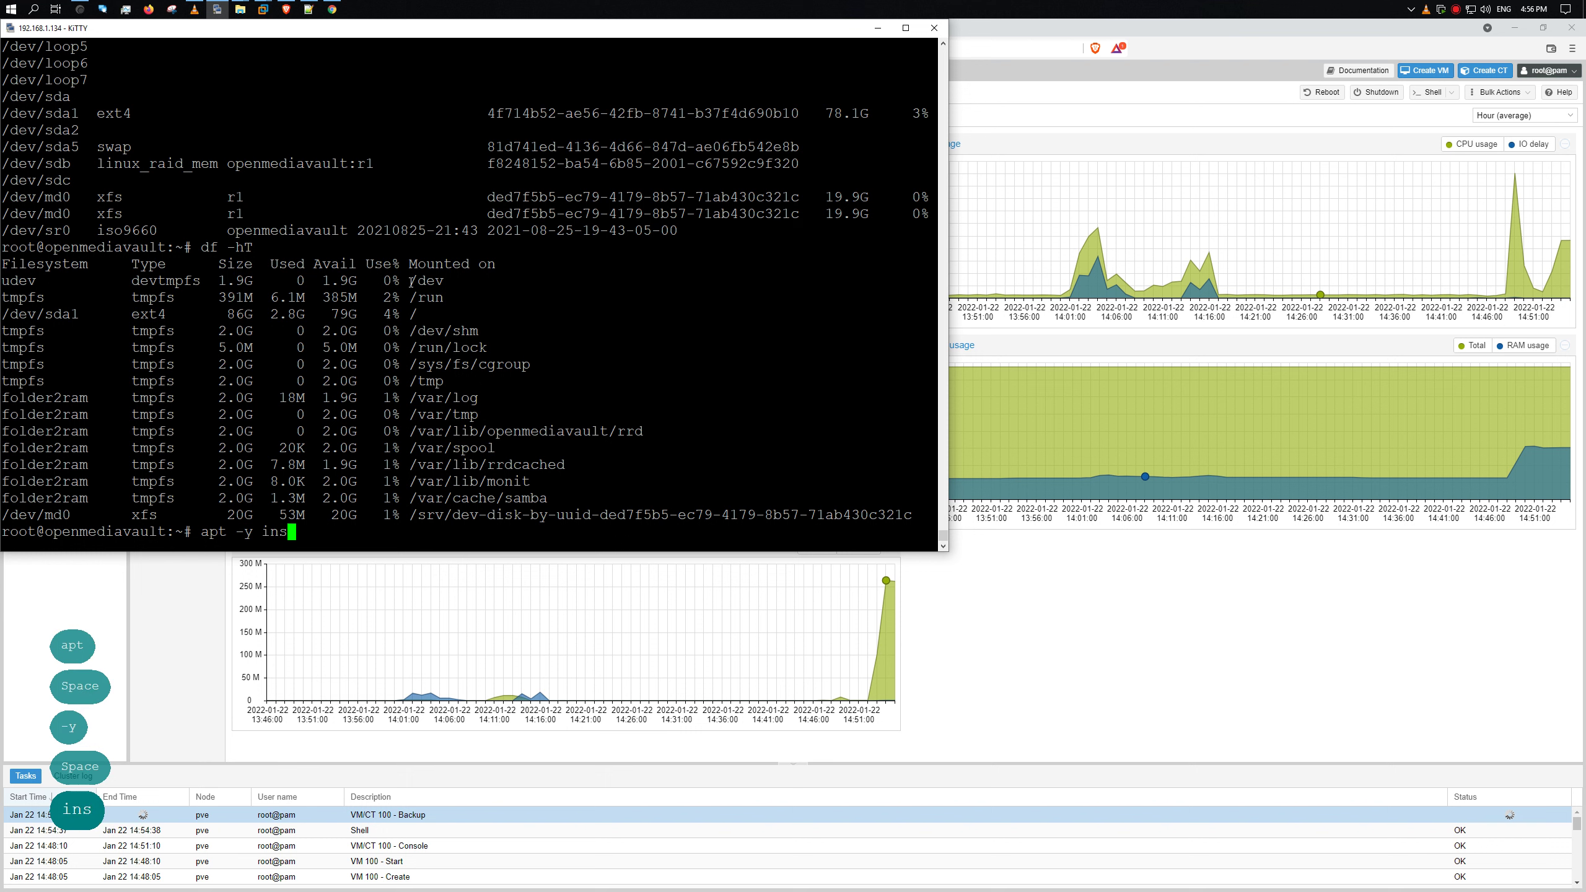
pyautogui.write('tall ')
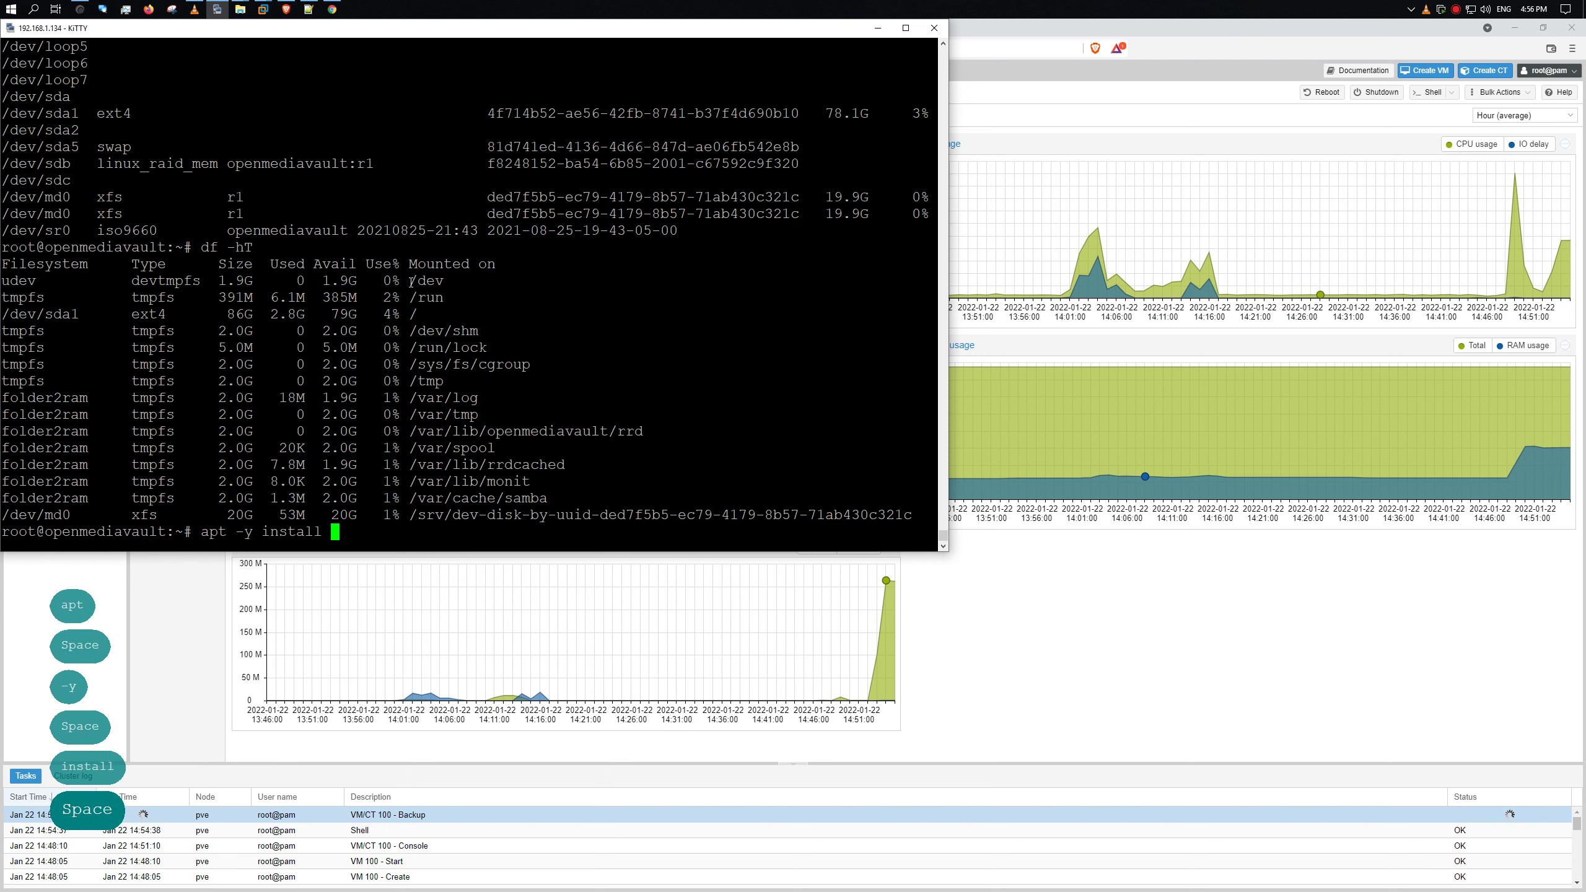
pyautogui.write('iotop ')
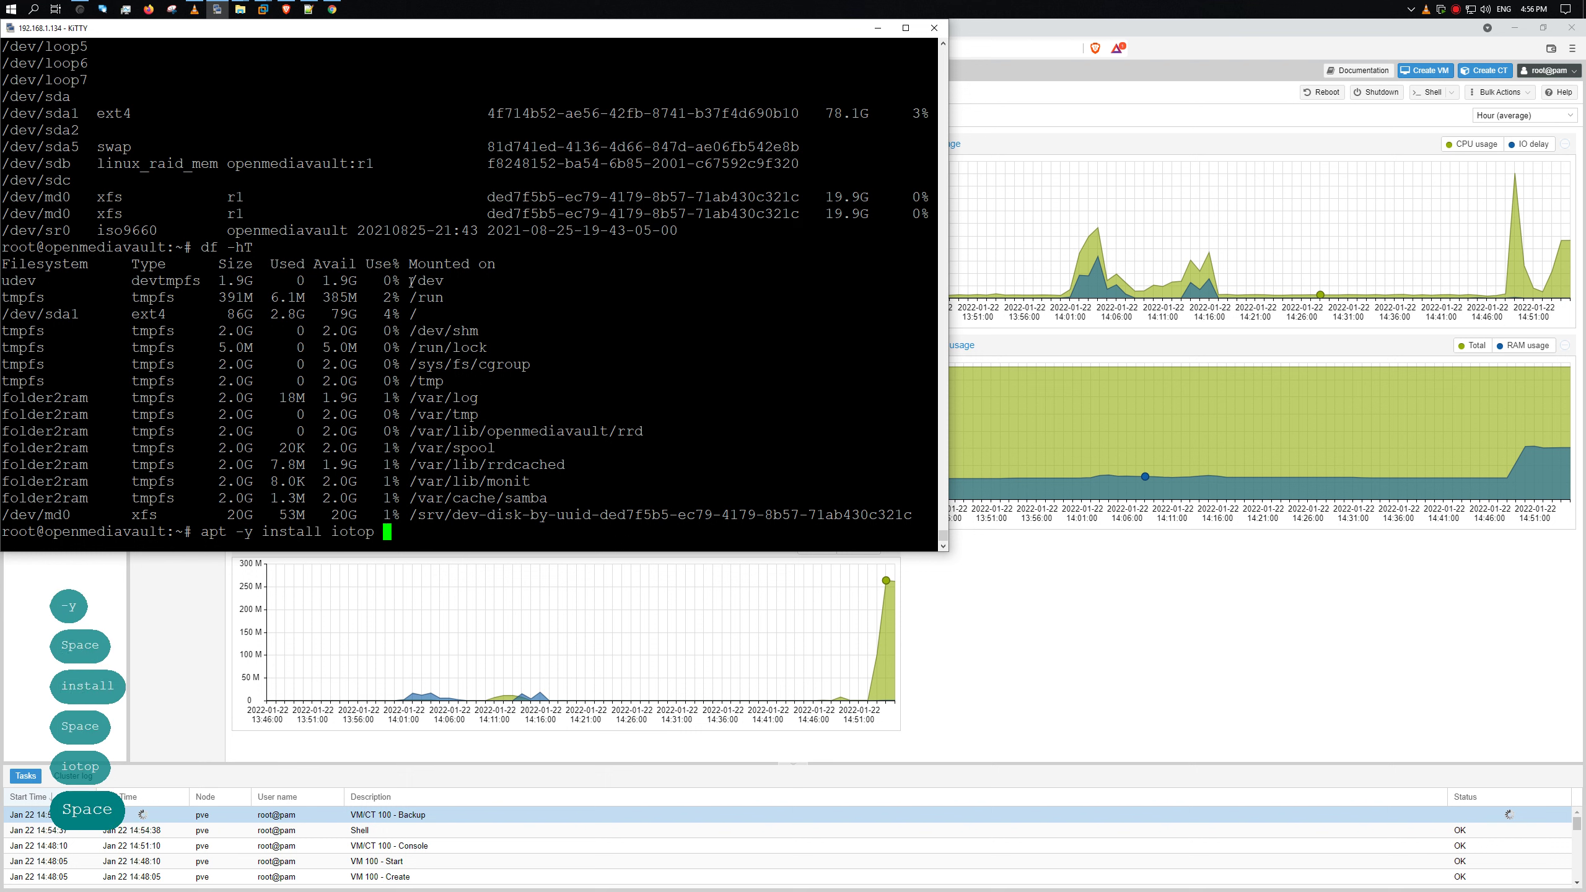
pyautogui.write('atop')
pyautogui.press('Return')
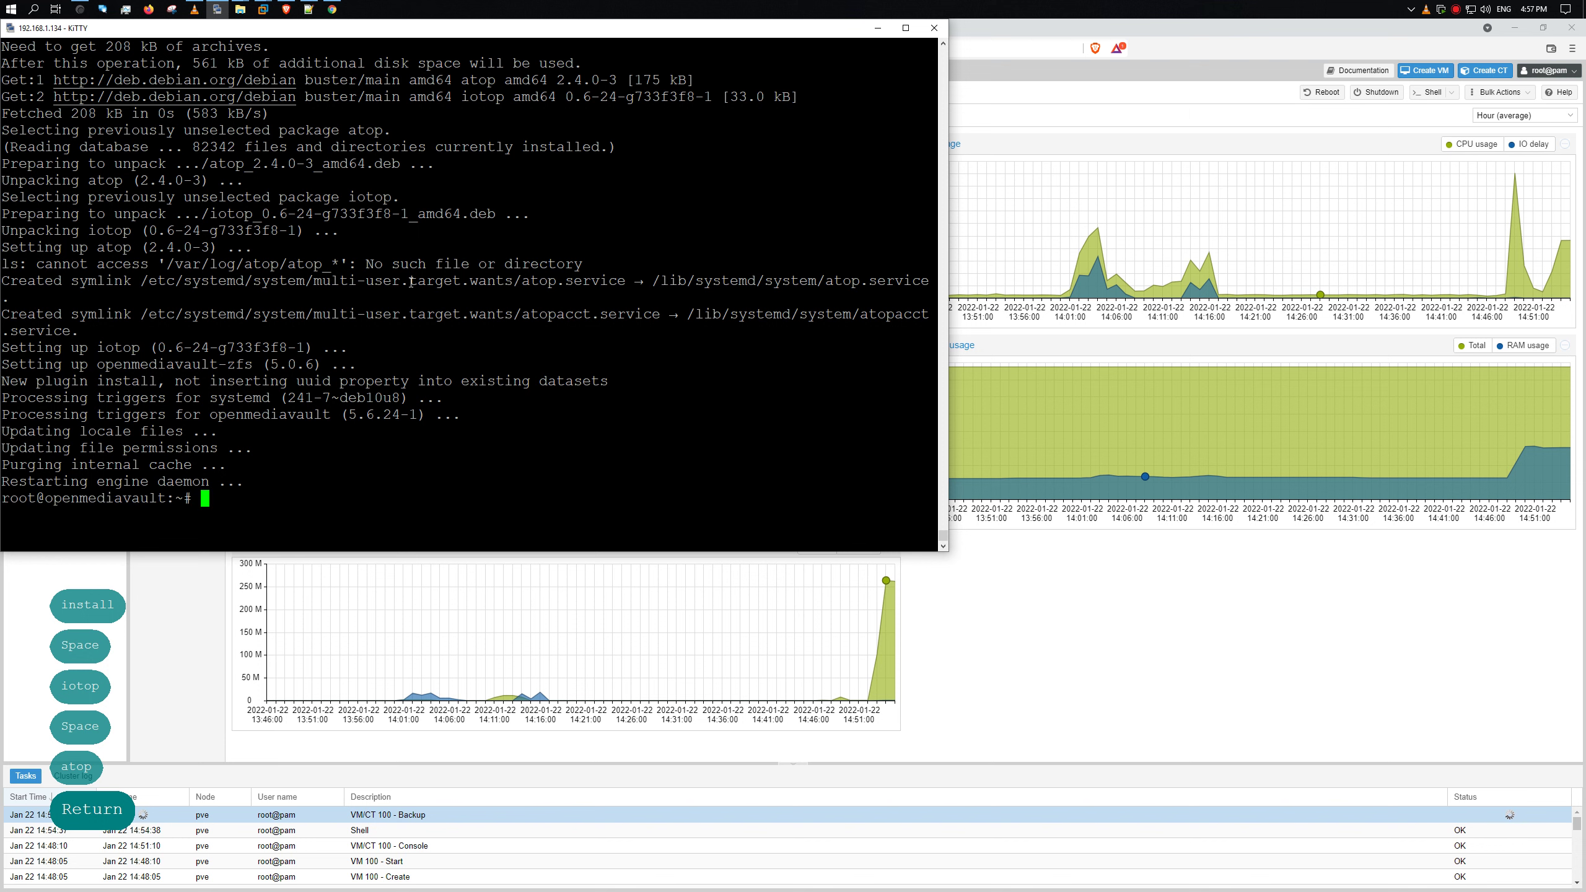
pyautogui.write('iotpp')
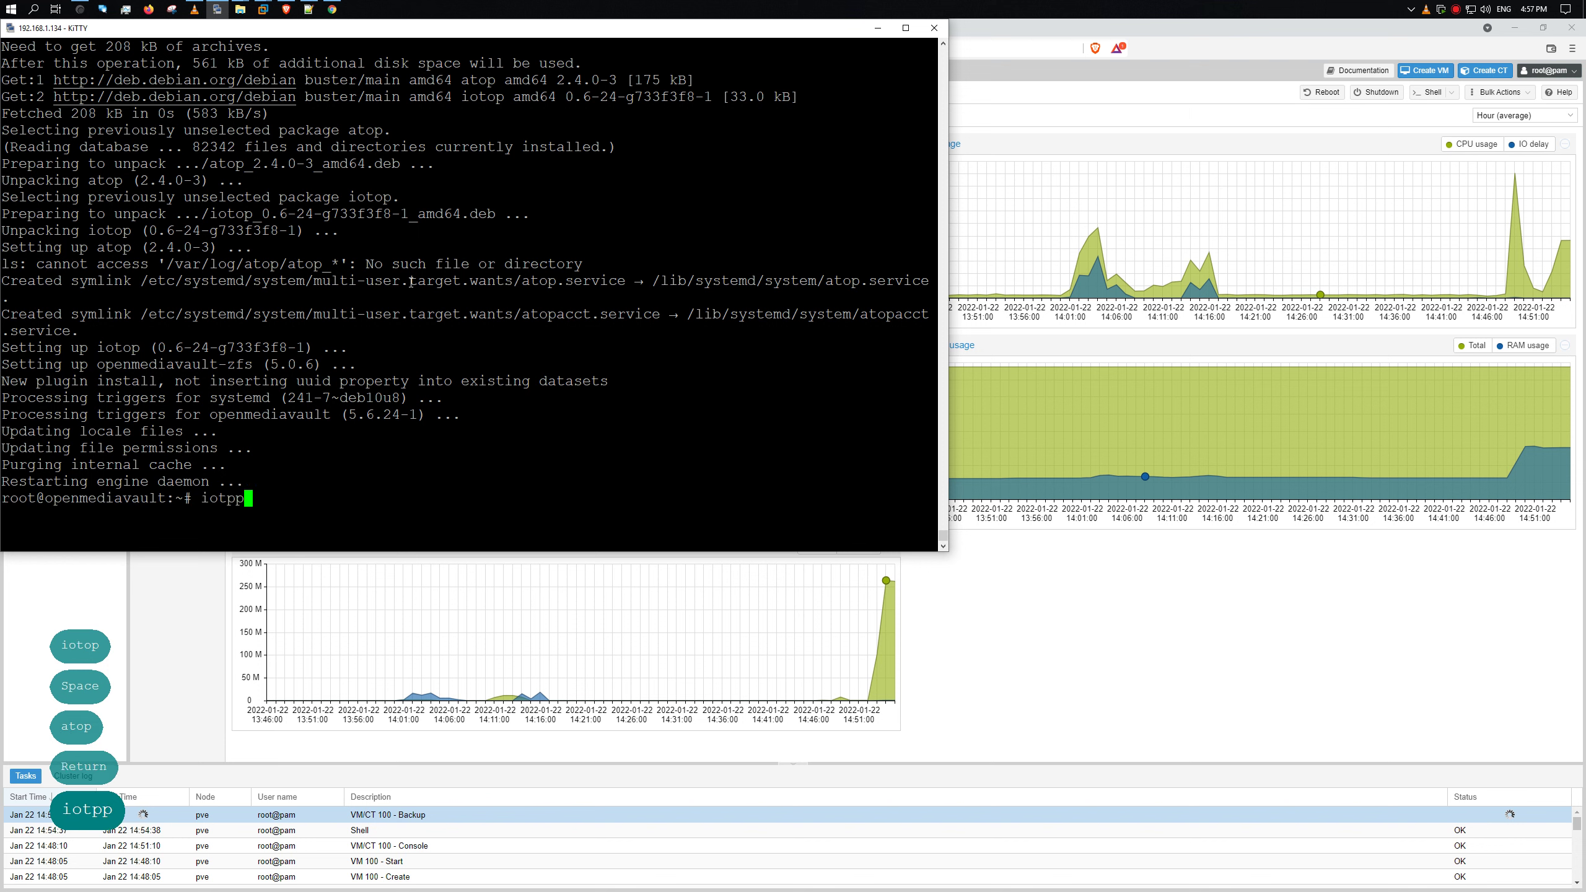
pyautogui.press('BackSpace')
pyautogui.press('BackSpace')
# - Run iotop to view per-process disk I/O, then quit it
pyautogui.write('op')
pyautogui.press('Return')
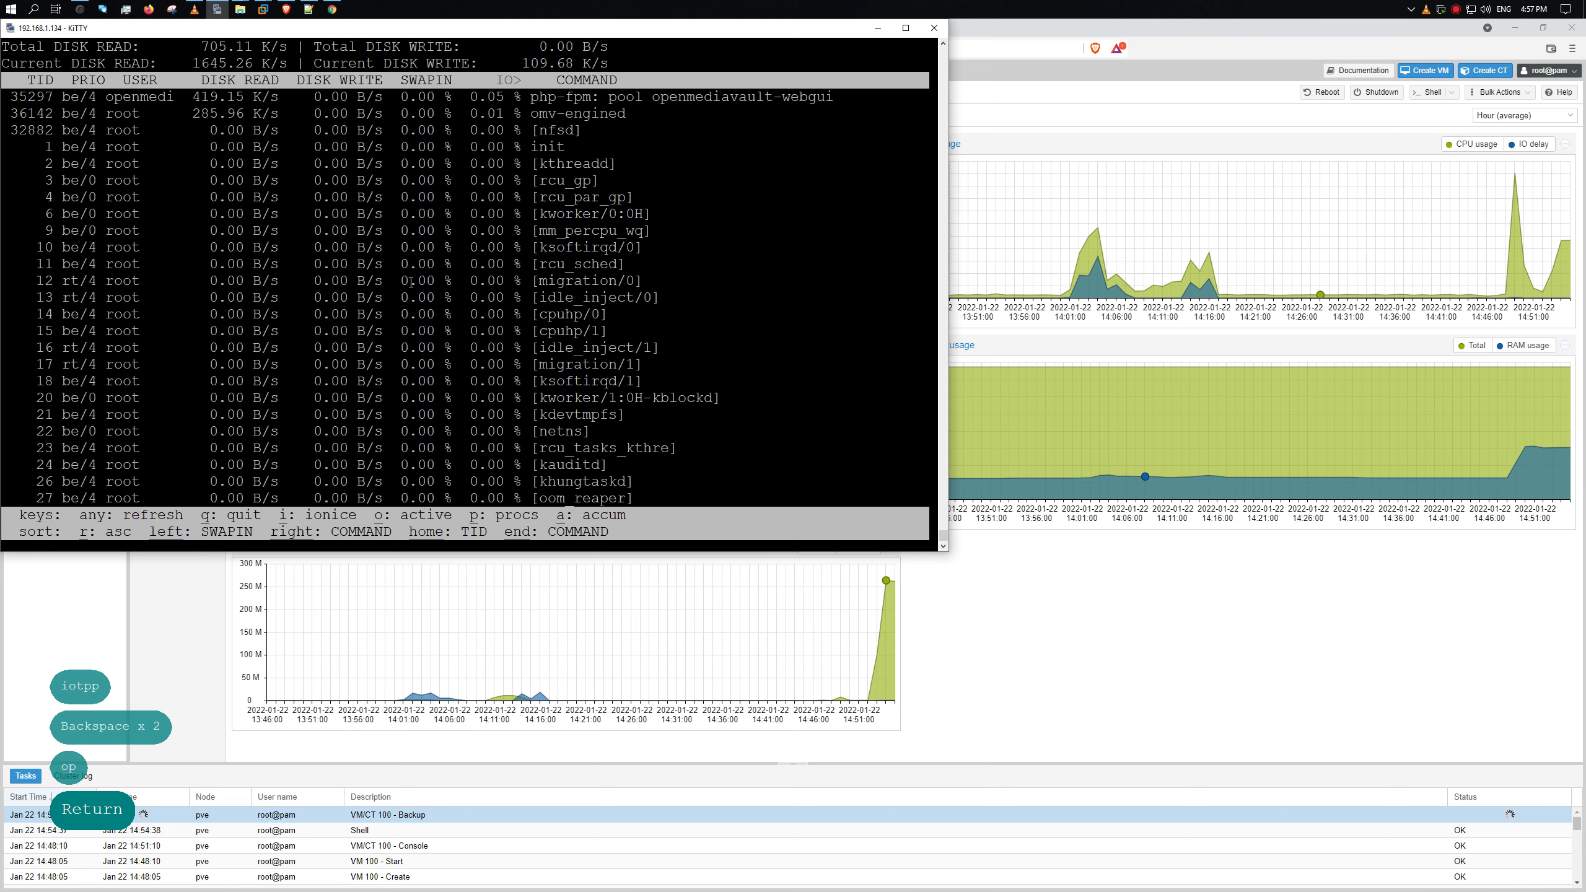
pyautogui.press('q')
# - Run atop -d with a 1-second refresh interval, then quit back to the root prompt
pyautogui.press('Up')
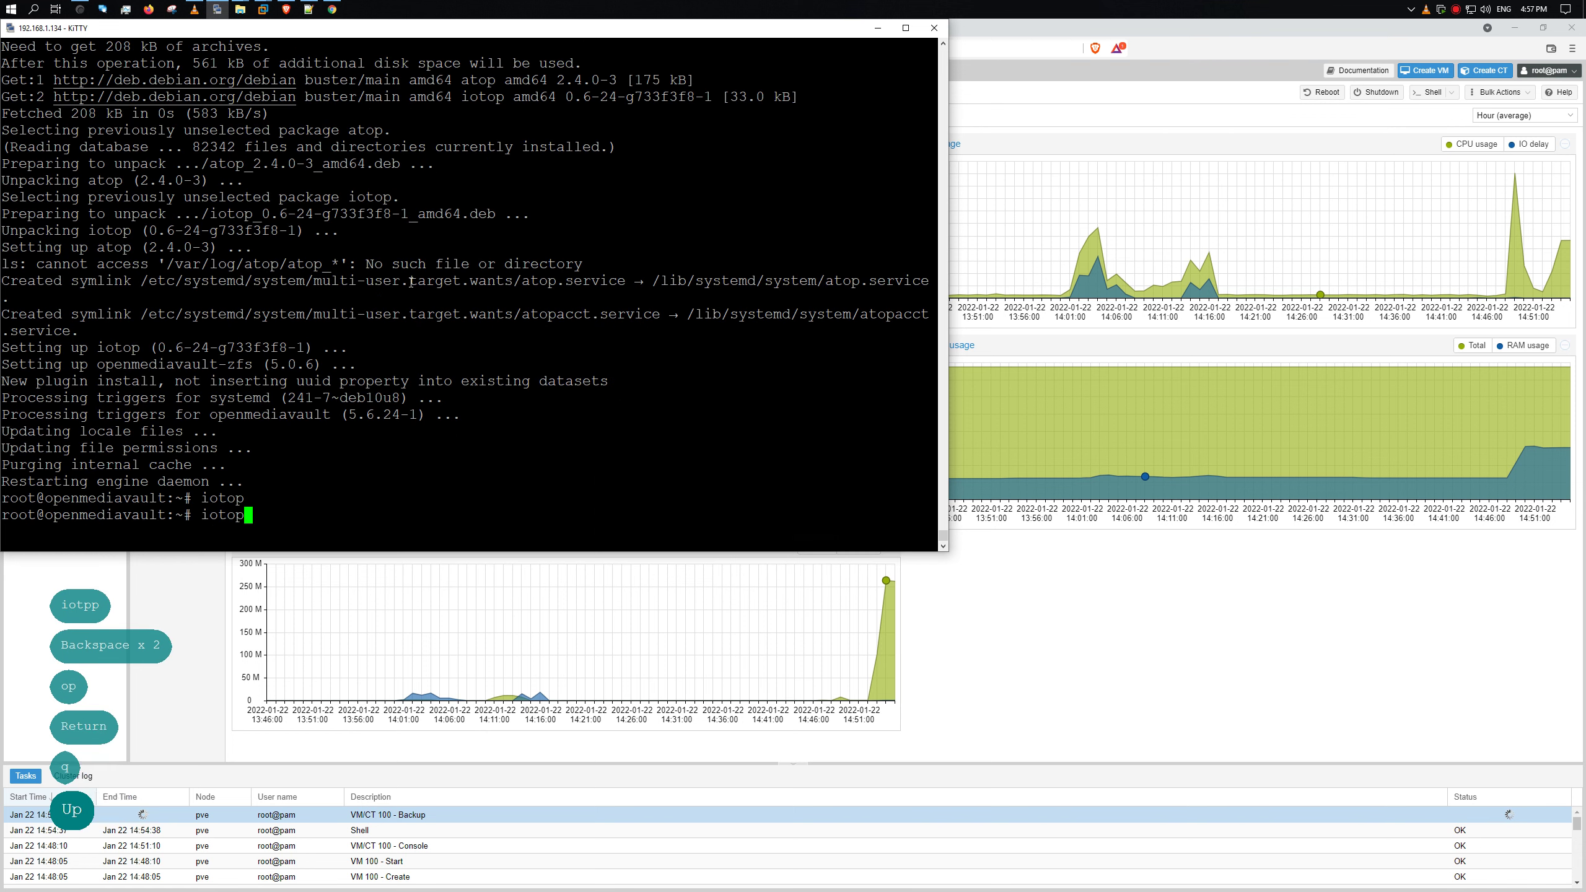
pyautogui.press('BackSpace')
pyautogui.press('BackSpace')
pyautogui.press('BackSpace')
pyautogui.press('BackSpace')
pyautogui.press('BackSpace')
pyautogui.write('atop -d')
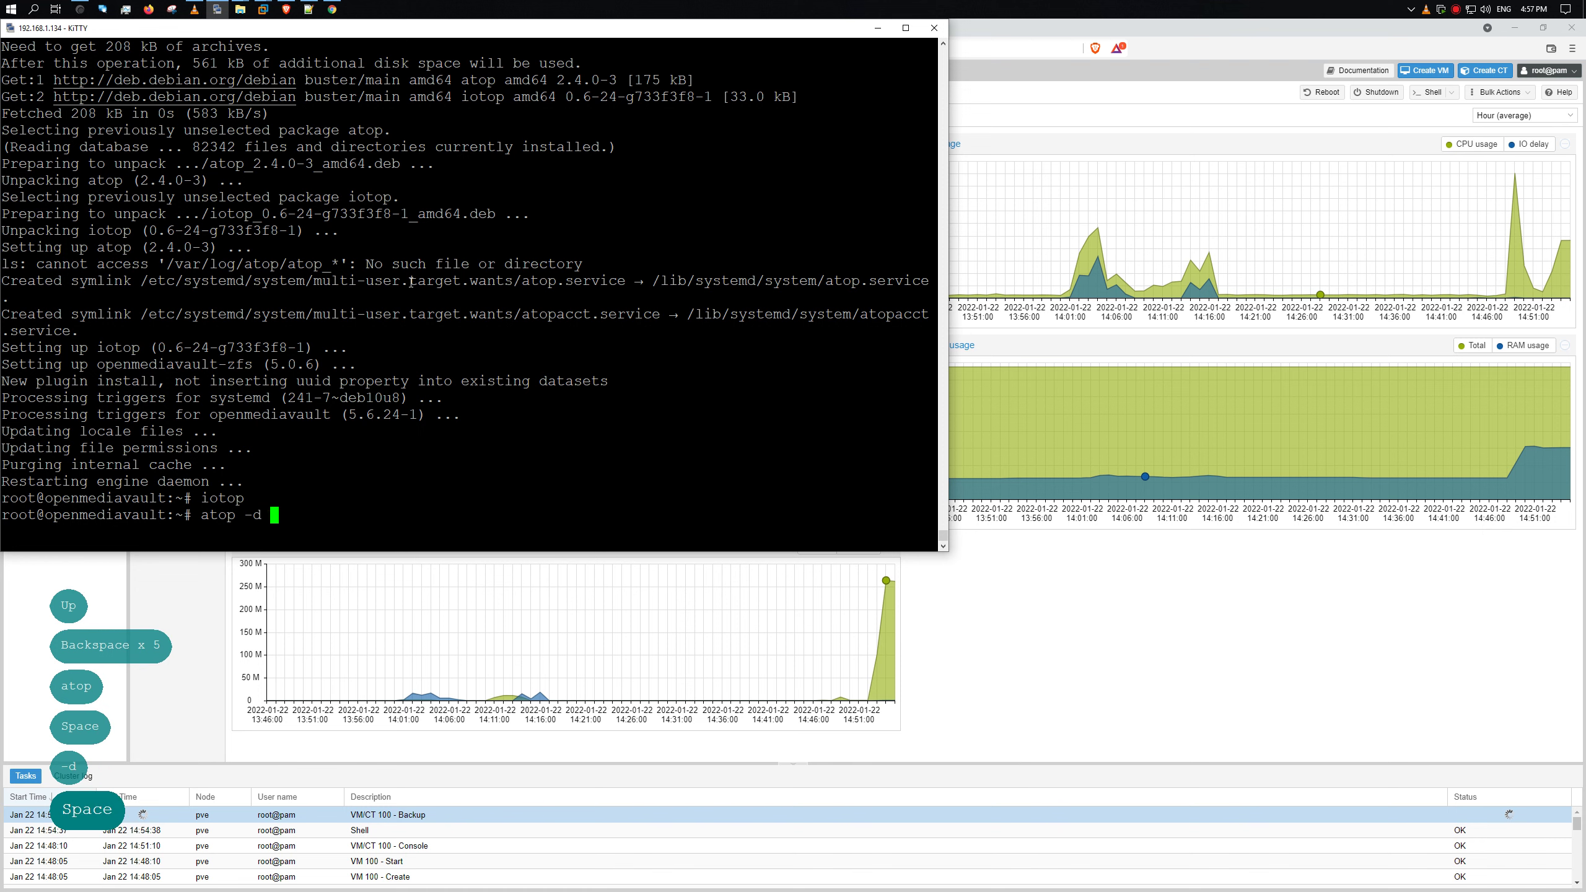
pyautogui.press('Return')
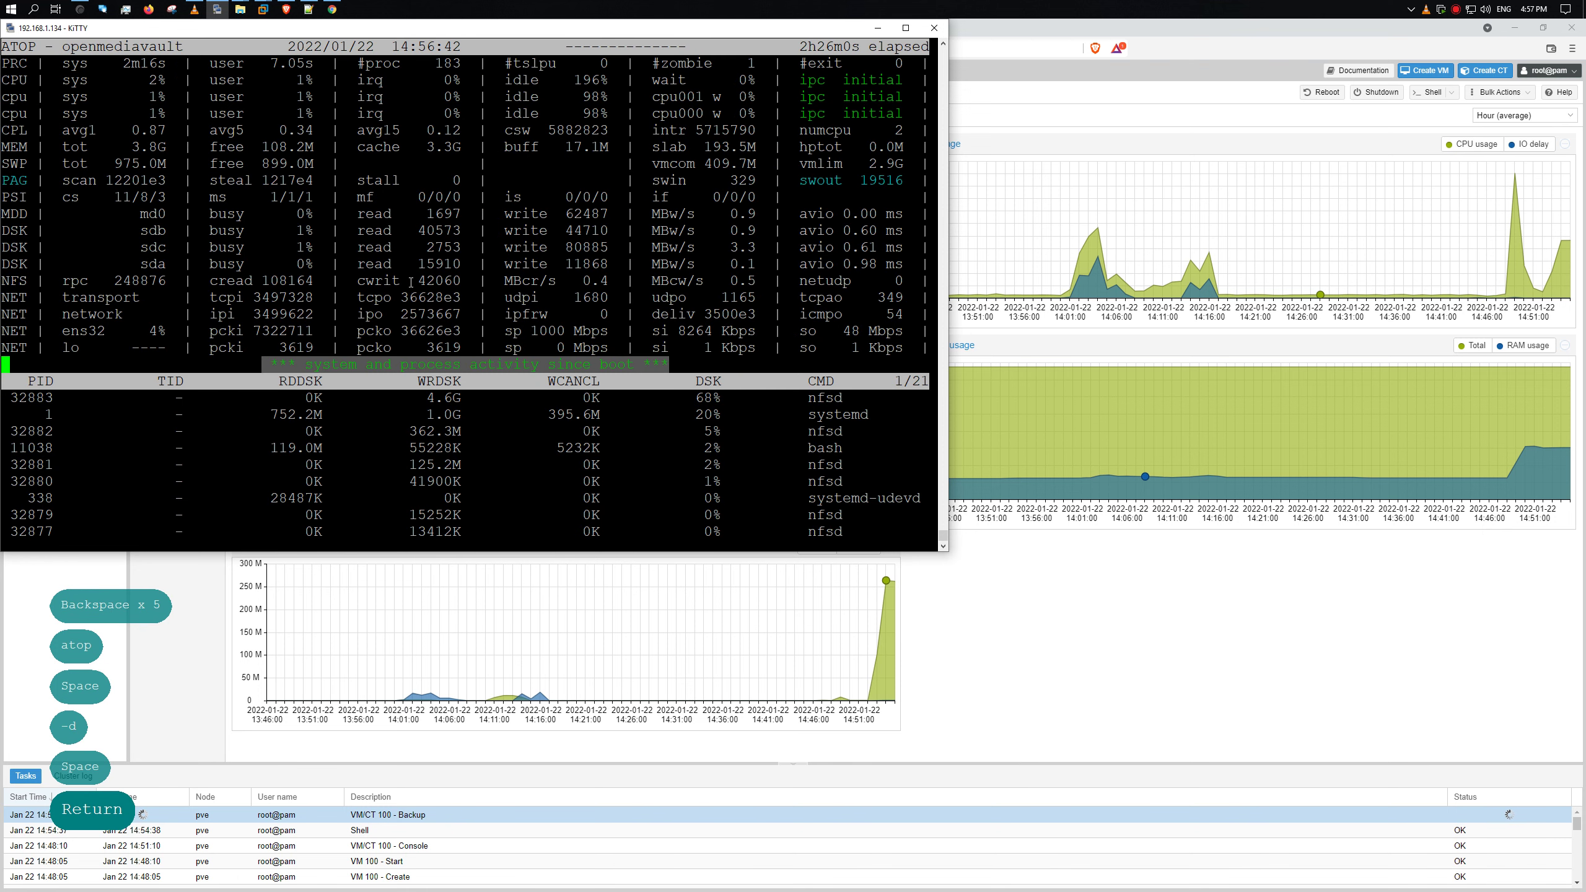
pyautogui.write('i1')
pyautogui.press('Return')
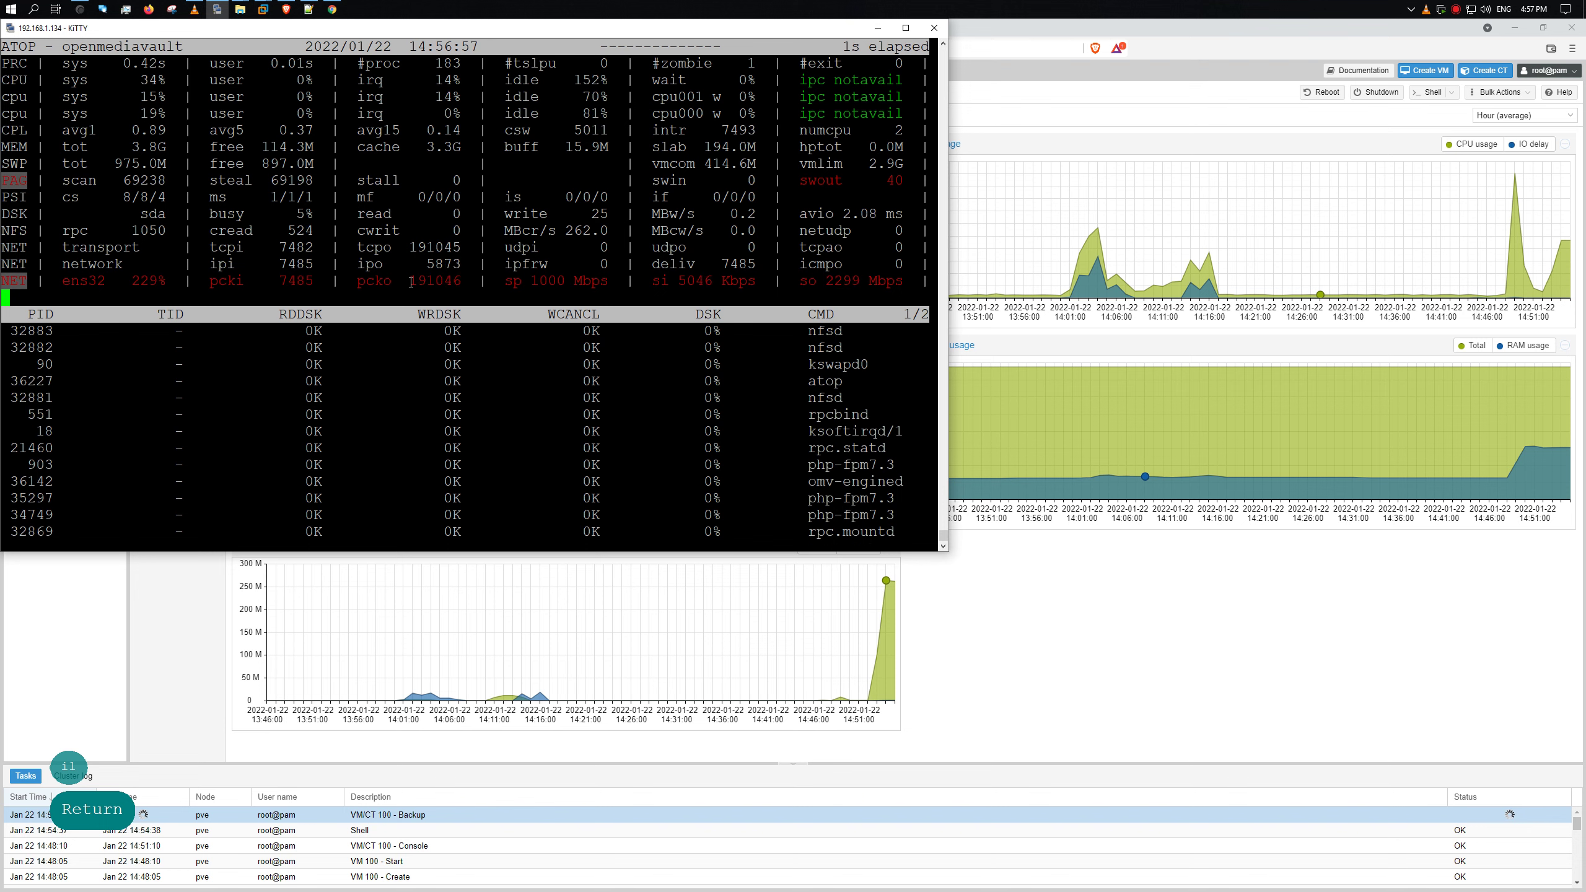
pyautogui.press('q')
pyautogui.press('Return')
pyautogui.press('Return')
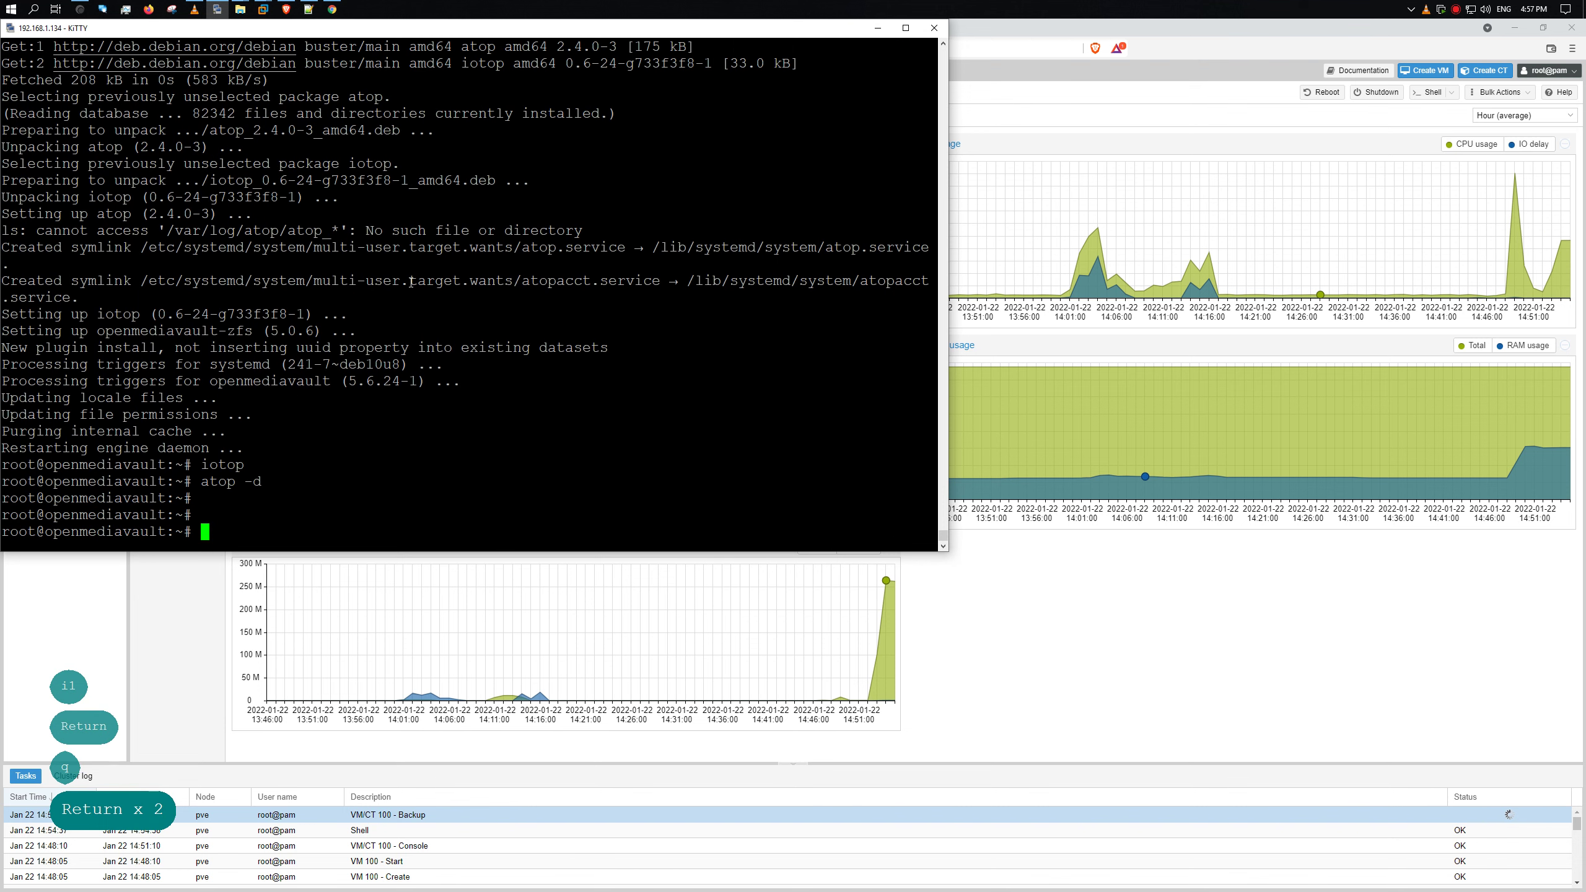
# - Install the nload and iftop packages with apt -y
pyautogui.write('apt -y')
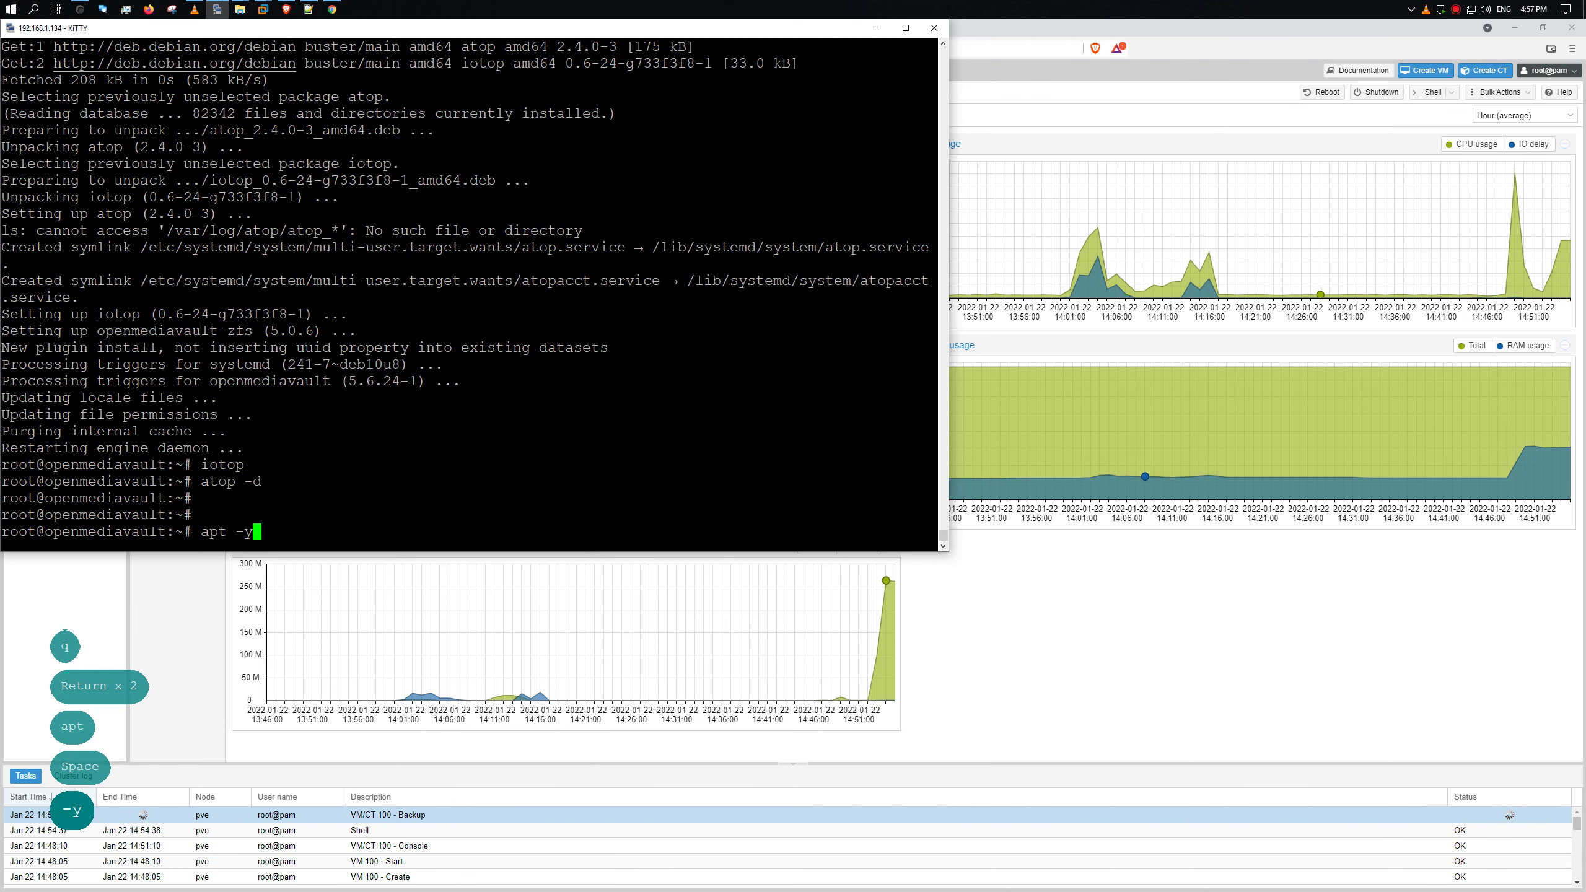
pyautogui.press('Up')
pyautogui.press('Right')
pyautogui.press('Right')
pyautogui.press('Right')
pyautogui.press('Right')
pyautogui.press('Right')
pyautogui.press('Right')
pyautogui.press('Right')
pyautogui.press('Right')
pyautogui.press('Right')
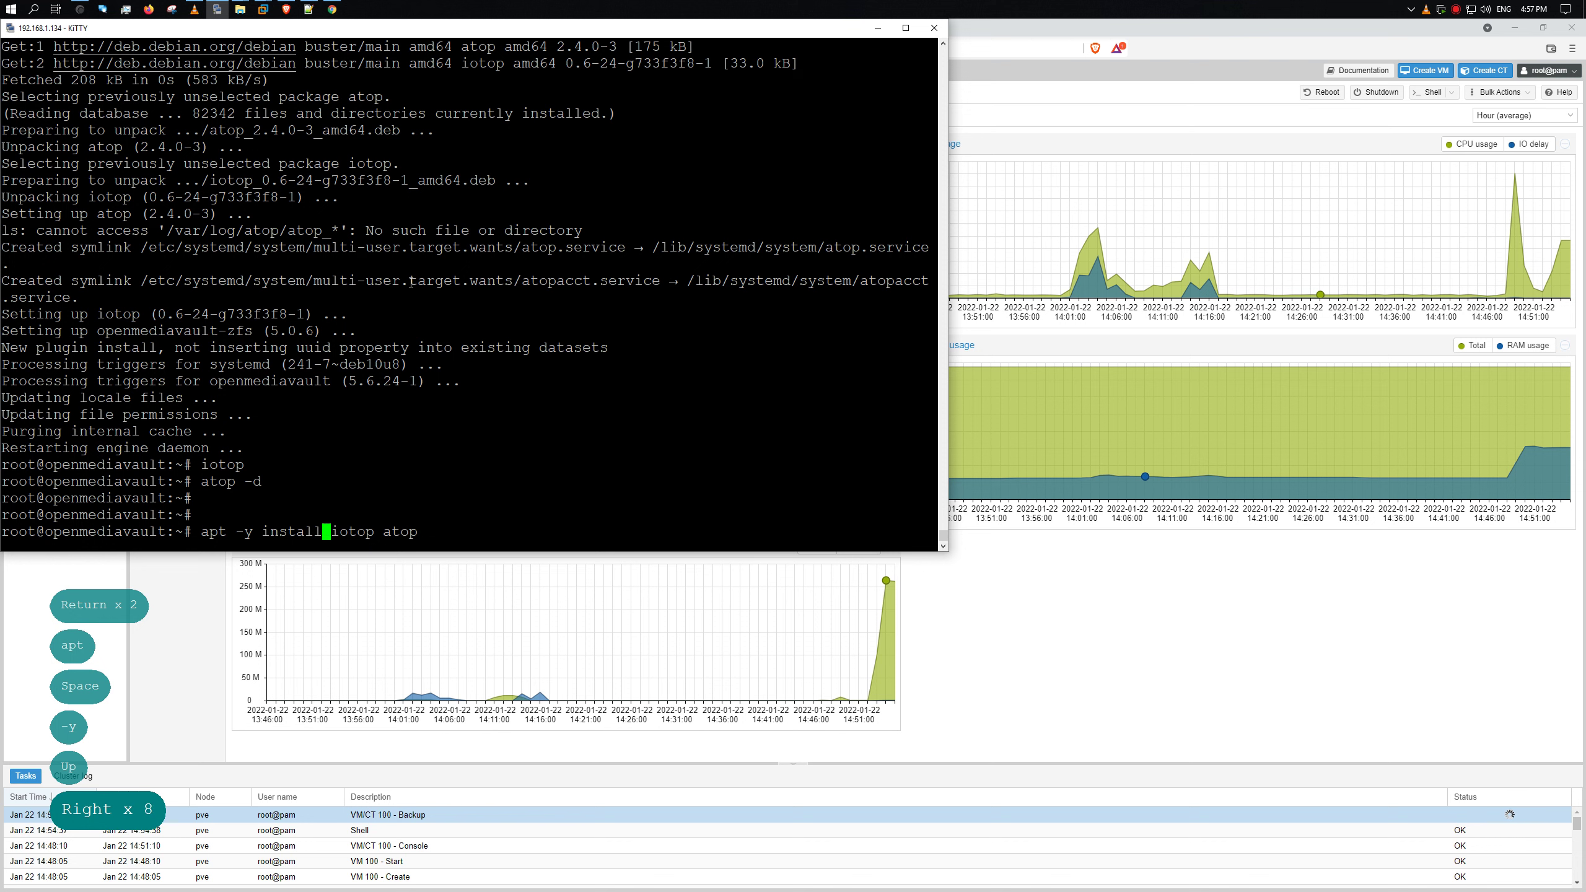
pyautogui.write('nload ')
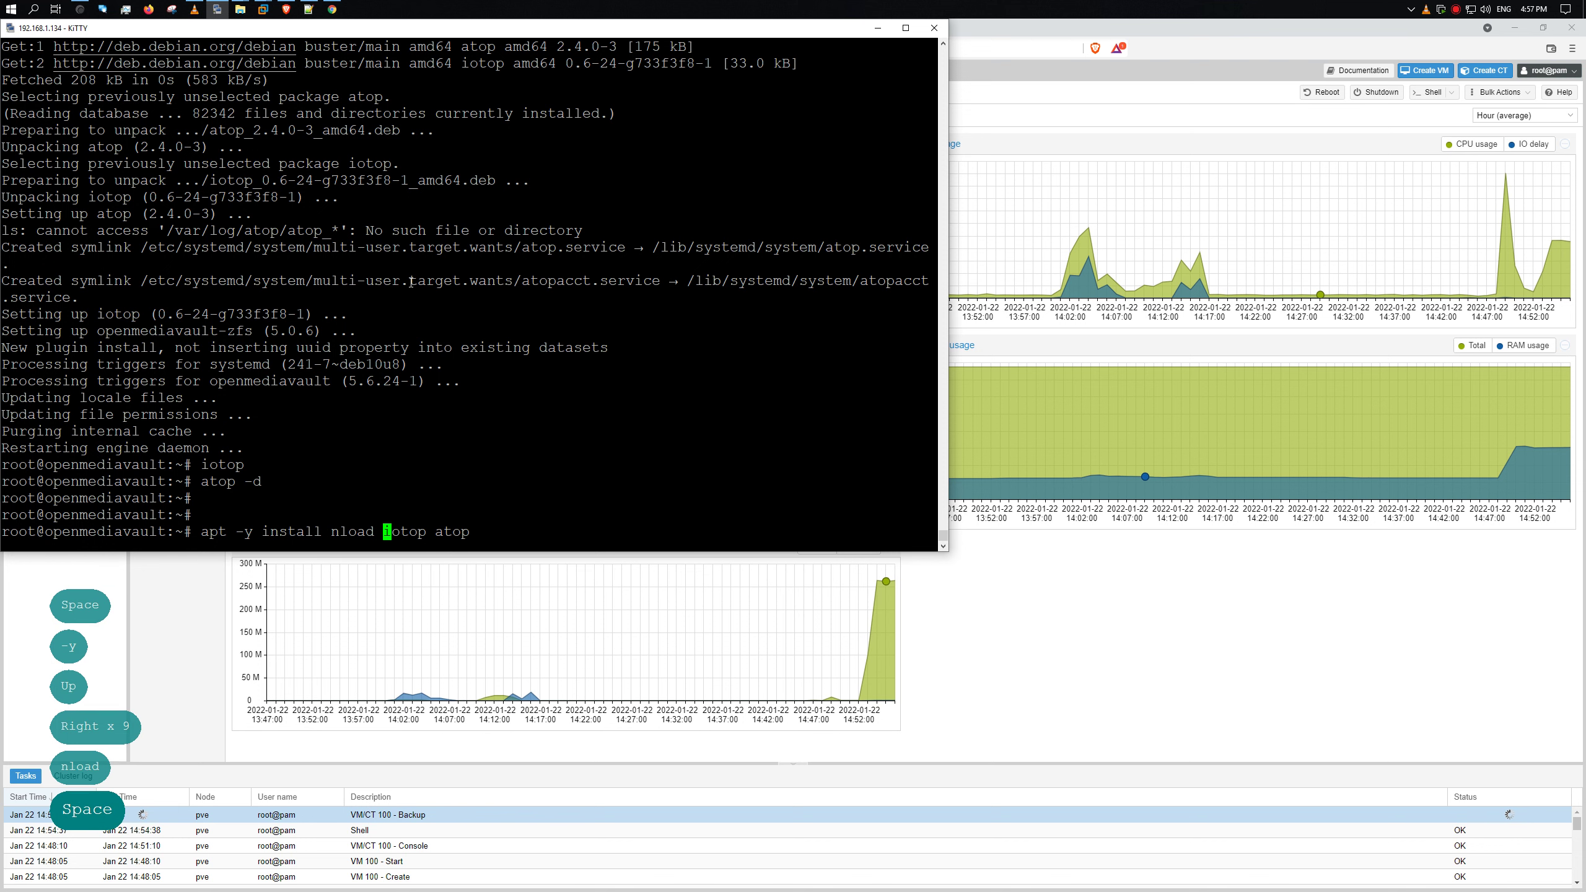
pyautogui.write('iftop')
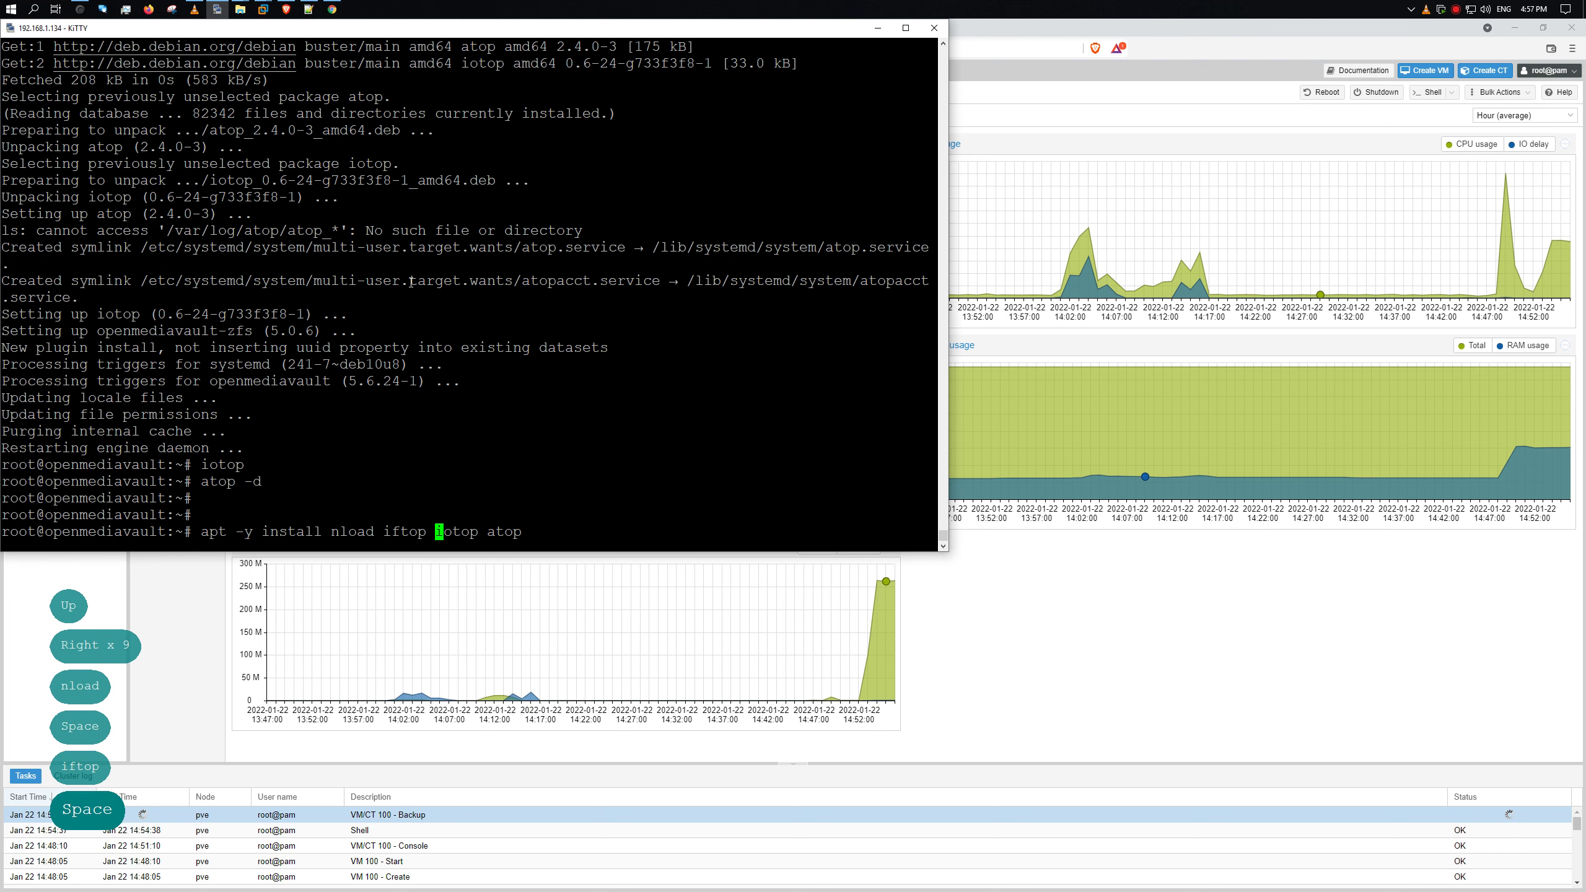
pyautogui.press('Return')
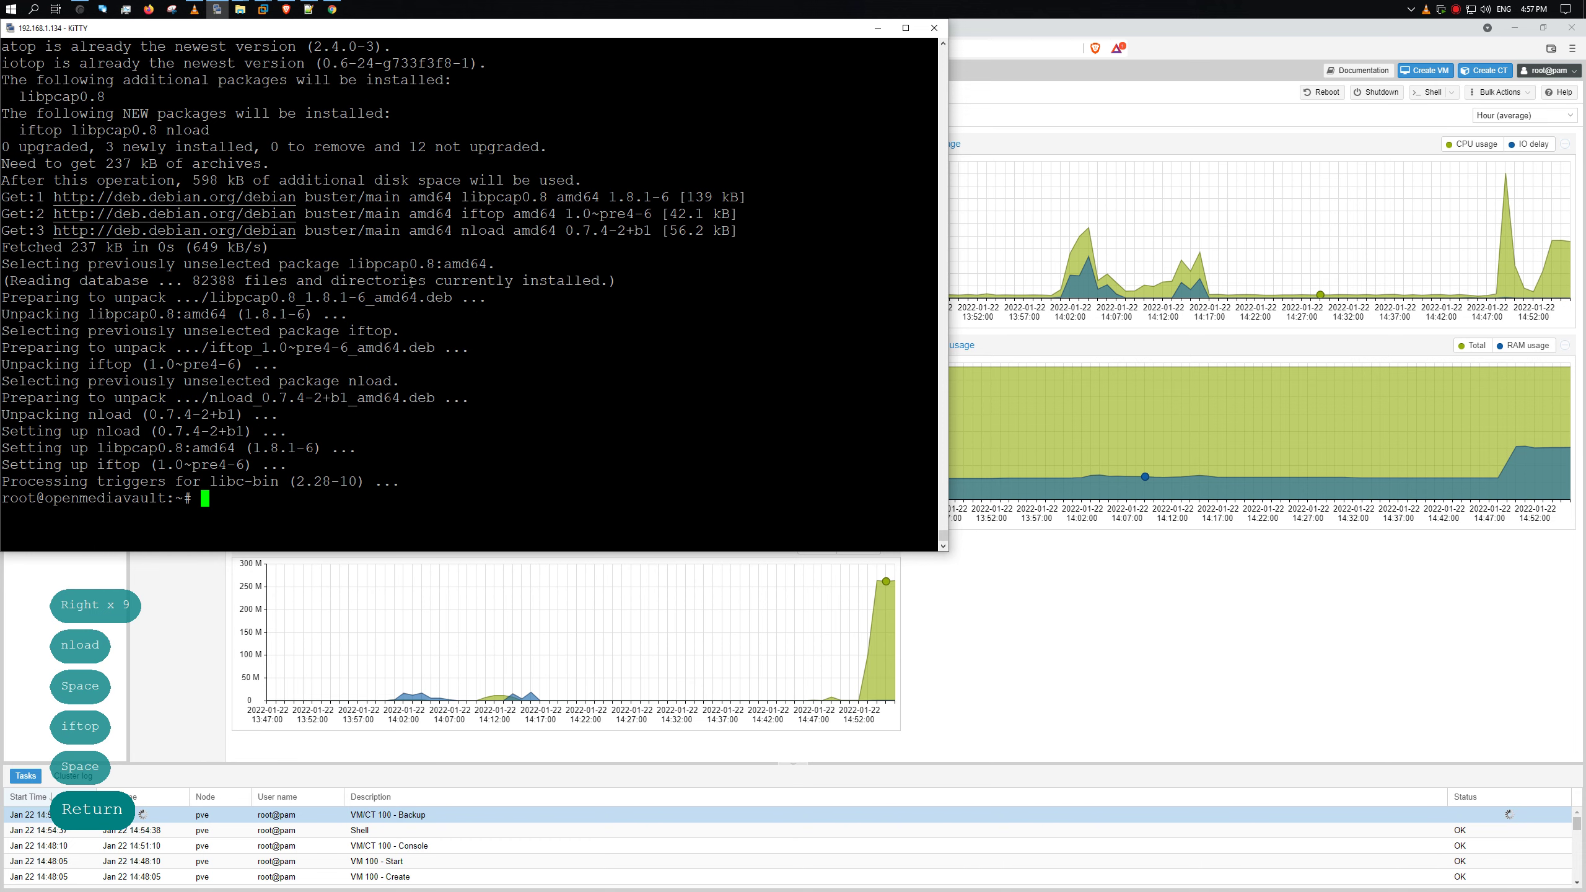
# - Run nload to watch ens32 traffic, briefly checking the lo device
pyautogui.press('Up')
pyautogui.press('Down')
pyautogui.write('nlo')
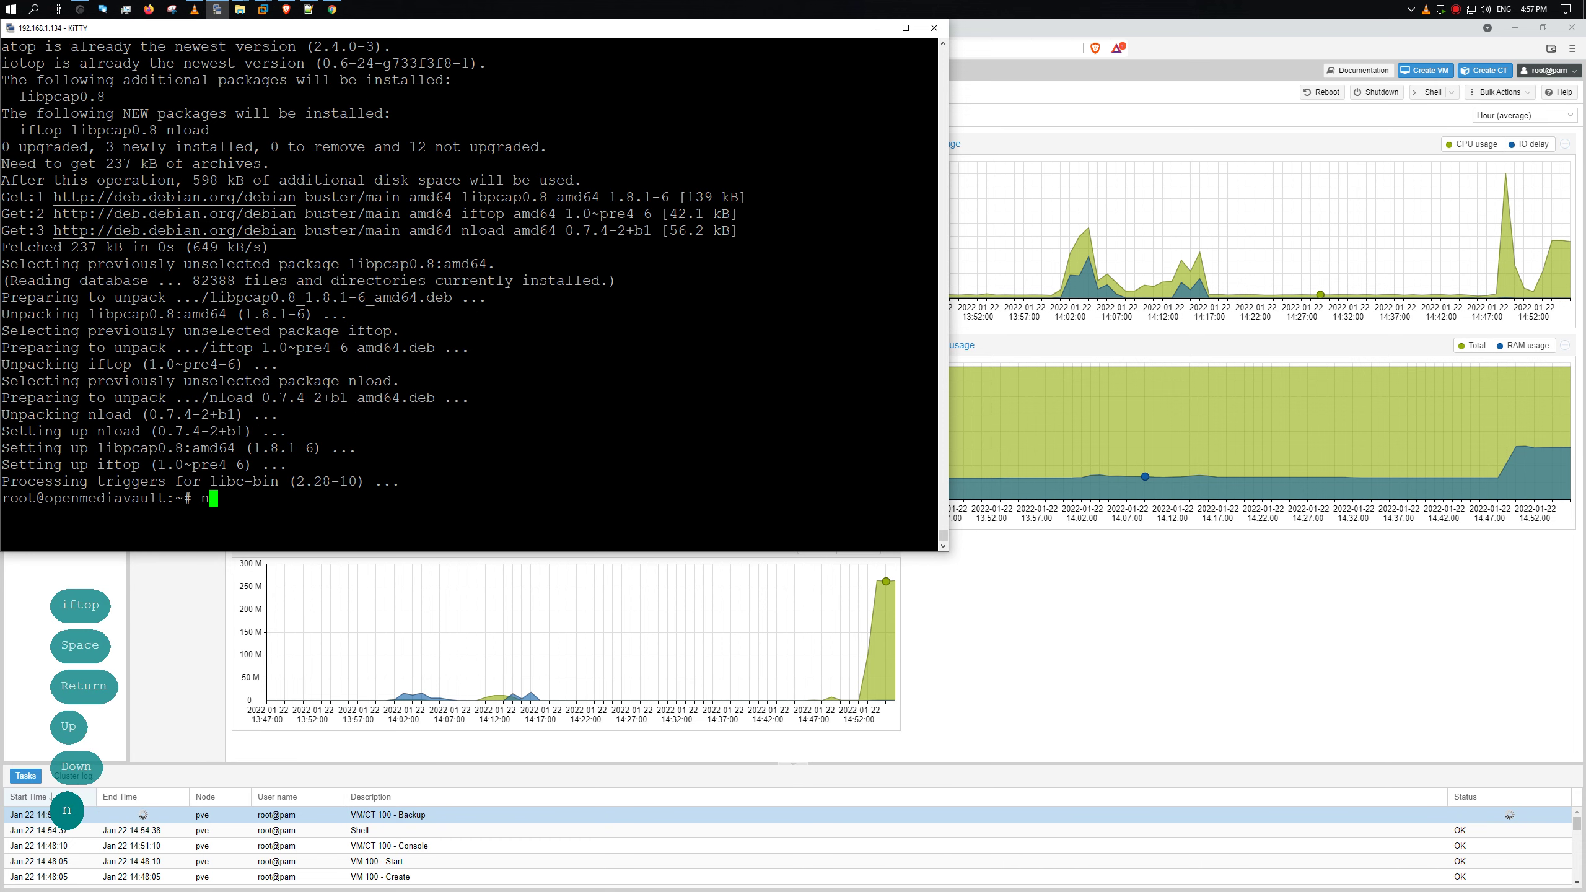
pyautogui.press('Tab')
pyautogui.press('Return')
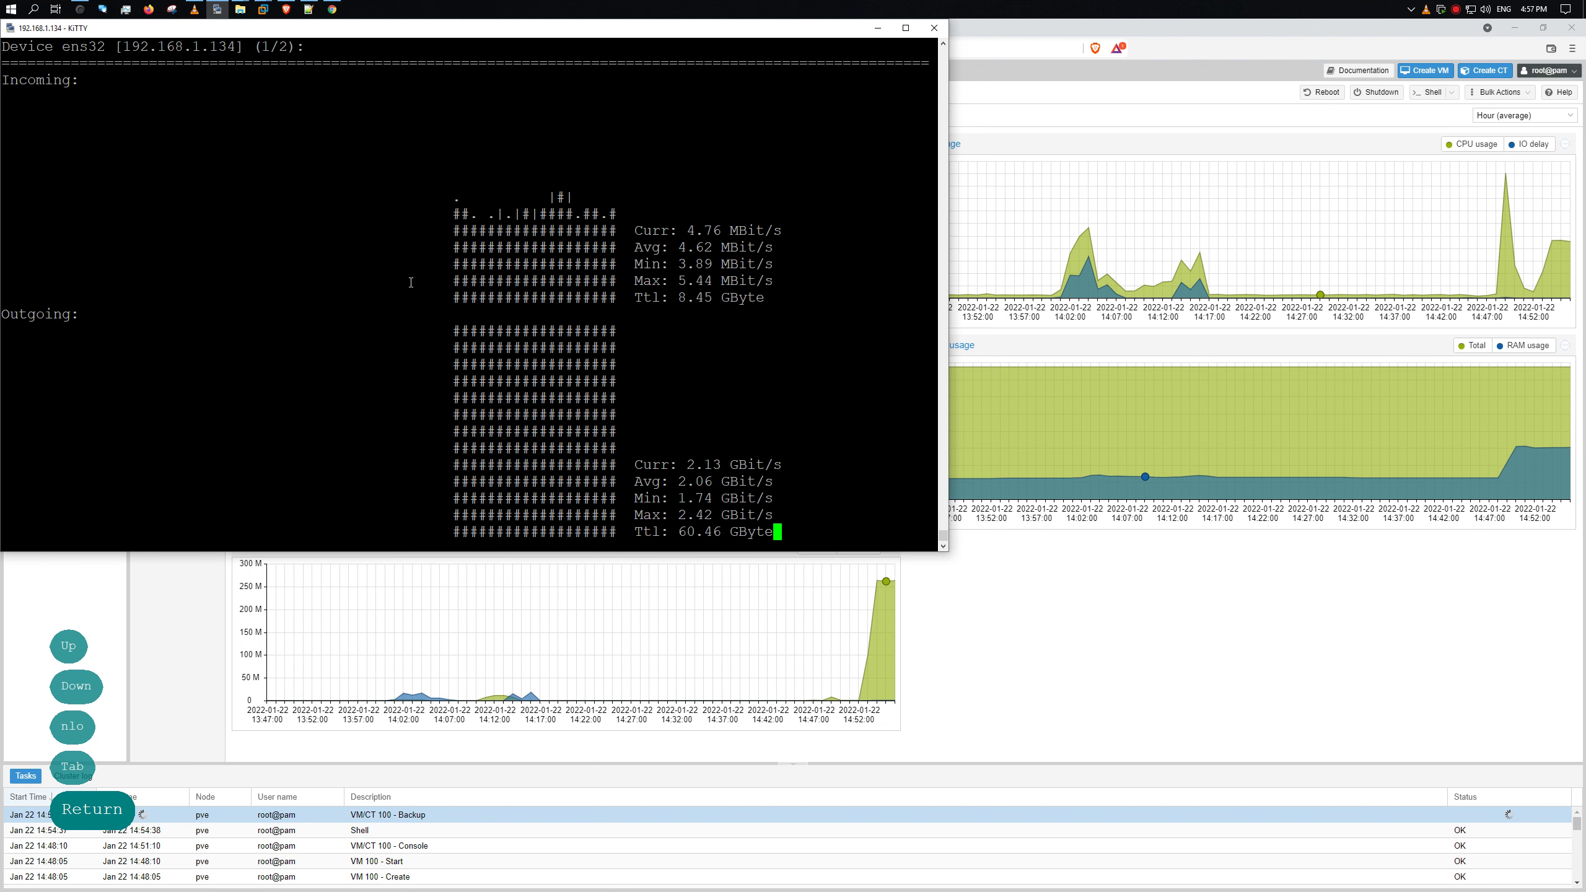
pyautogui.press('Down')
pyautogui.press('Up')
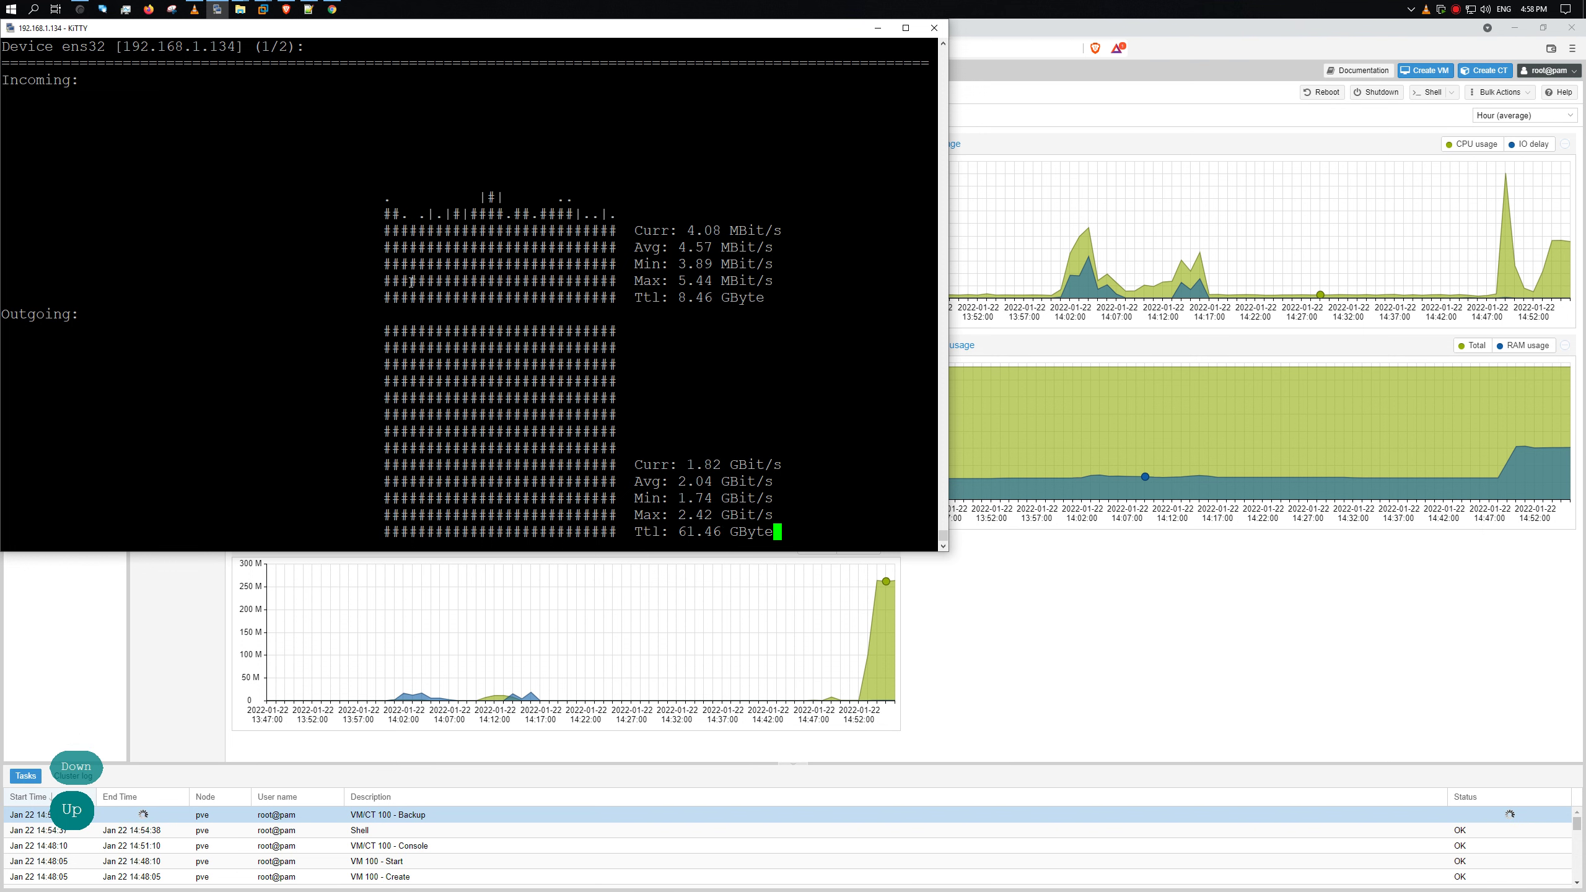
# - Quit nload and start entering the iftop command at the prompt
pyautogui.write('q')
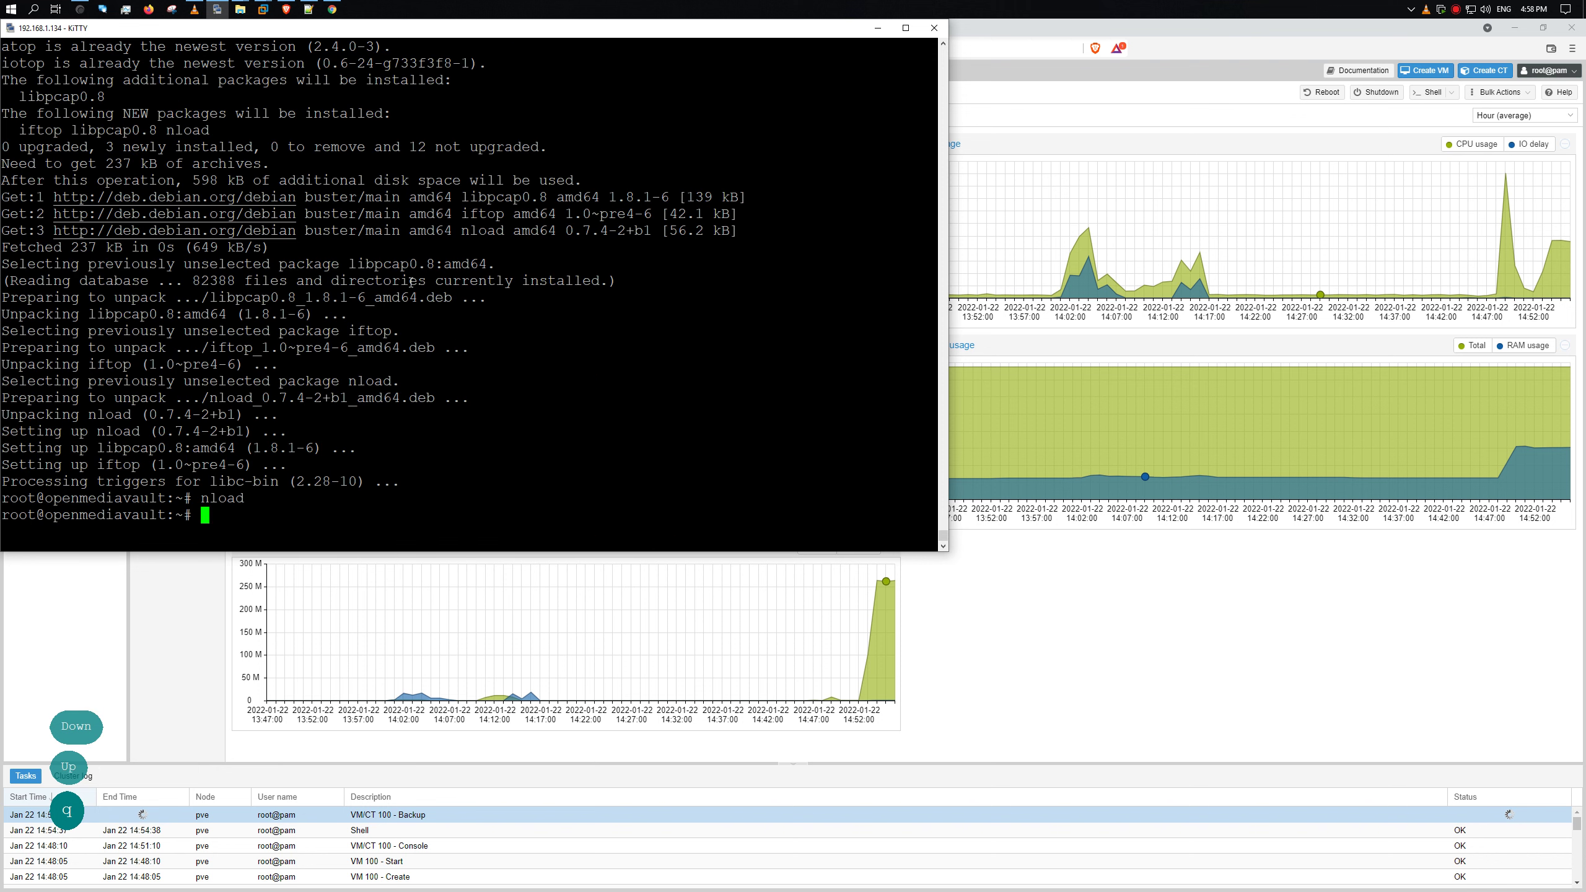
pyautogui.write('if')
pyautogui.press('shift')
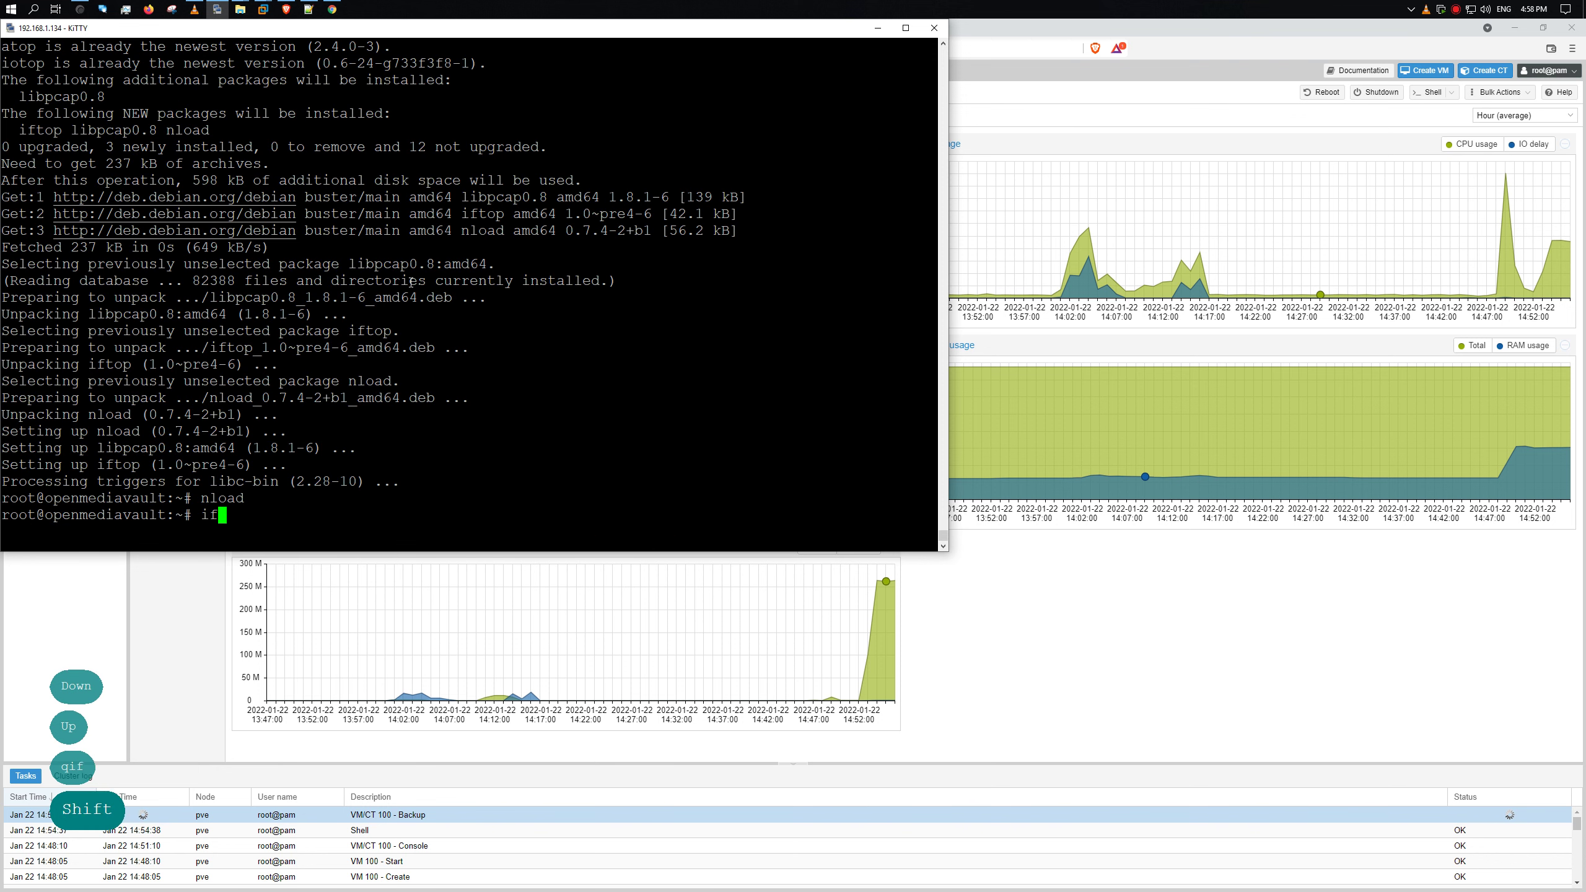
pyautogui.write('r')
pyautogui.press('F12')
pyautogui.press('BackSpace')
pyautogui.write('t')
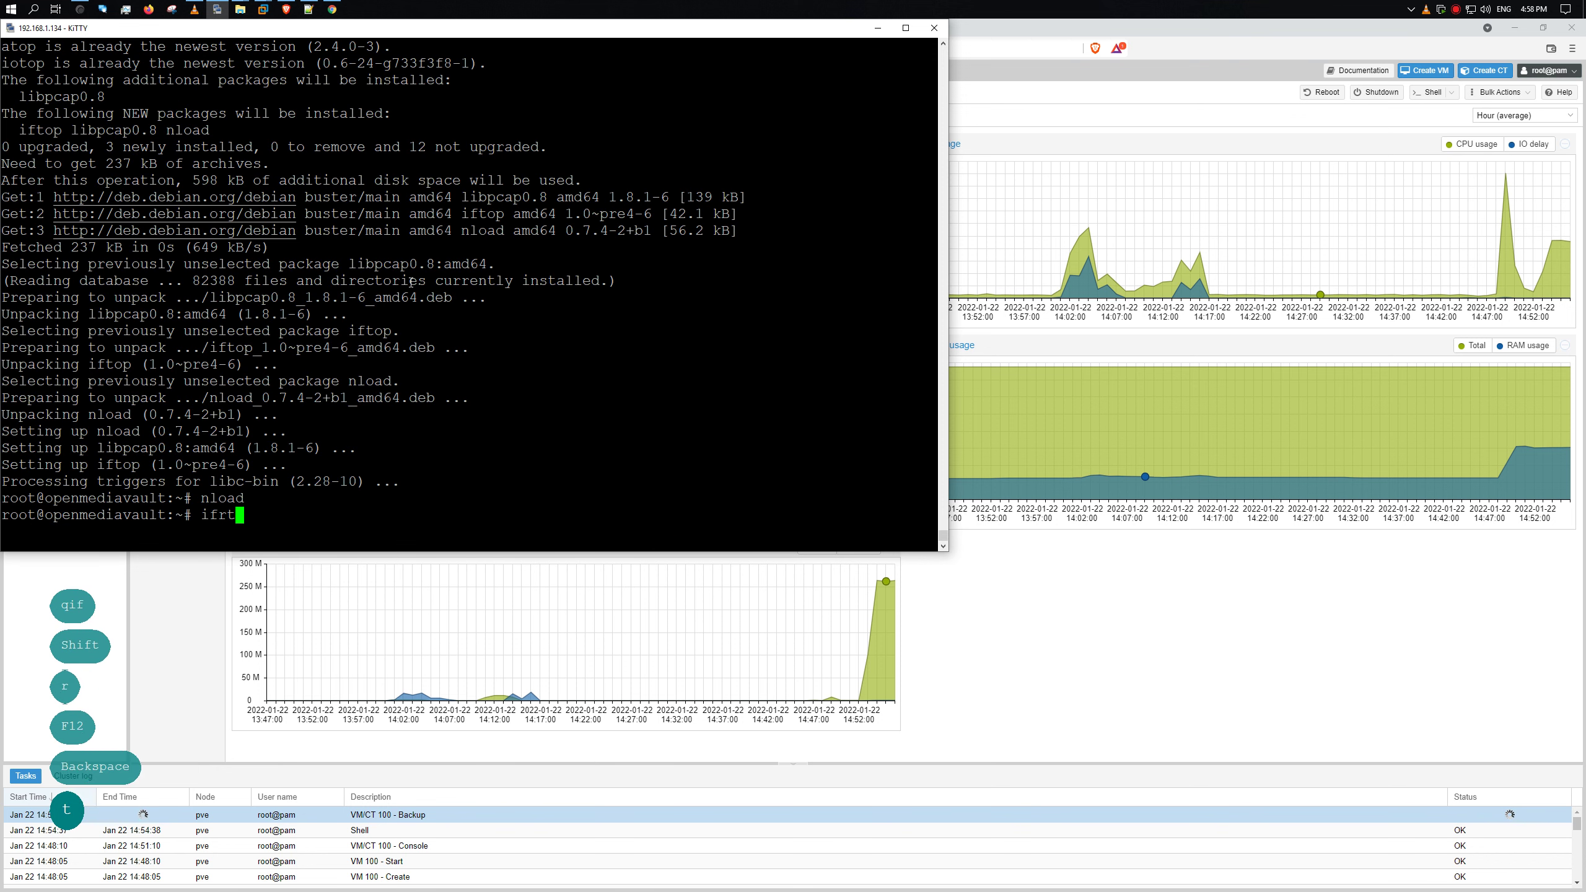
pyautogui.press('Tab')
pyautogui.press('BackSpace')
pyautogui.press('BackSpace')
# - Run iftop and highlight the roughly 1.9 Gb flow to 192.168.1.124 and its rates
pyautogui.write('to')
pyautogui.press('Tab')
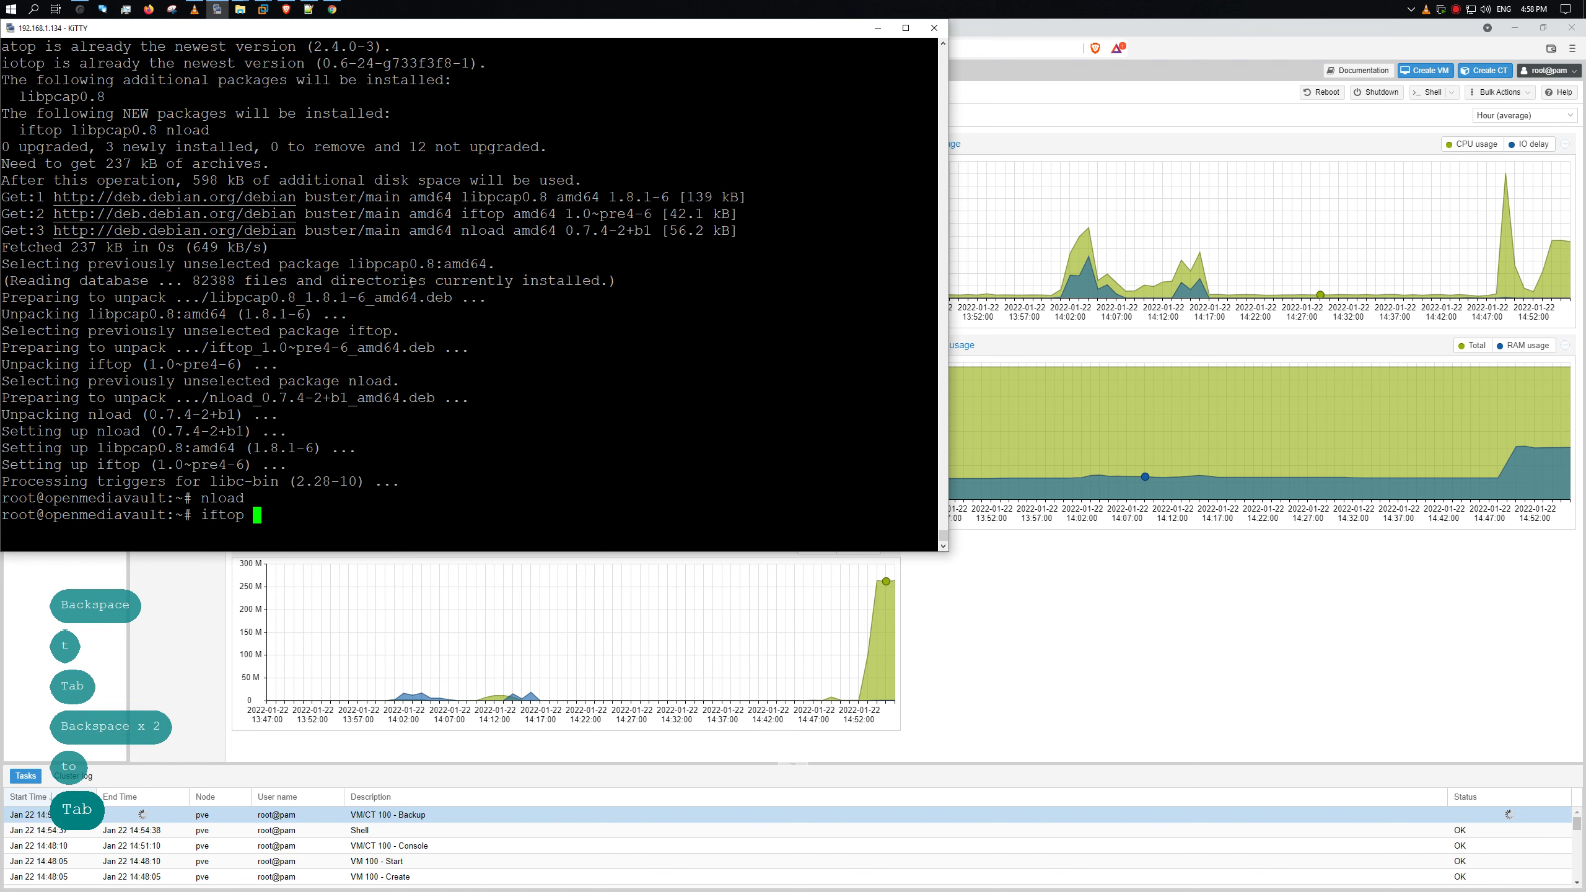
pyautogui.press('Return')
pyautogui.hotkey('shift', 'F9')
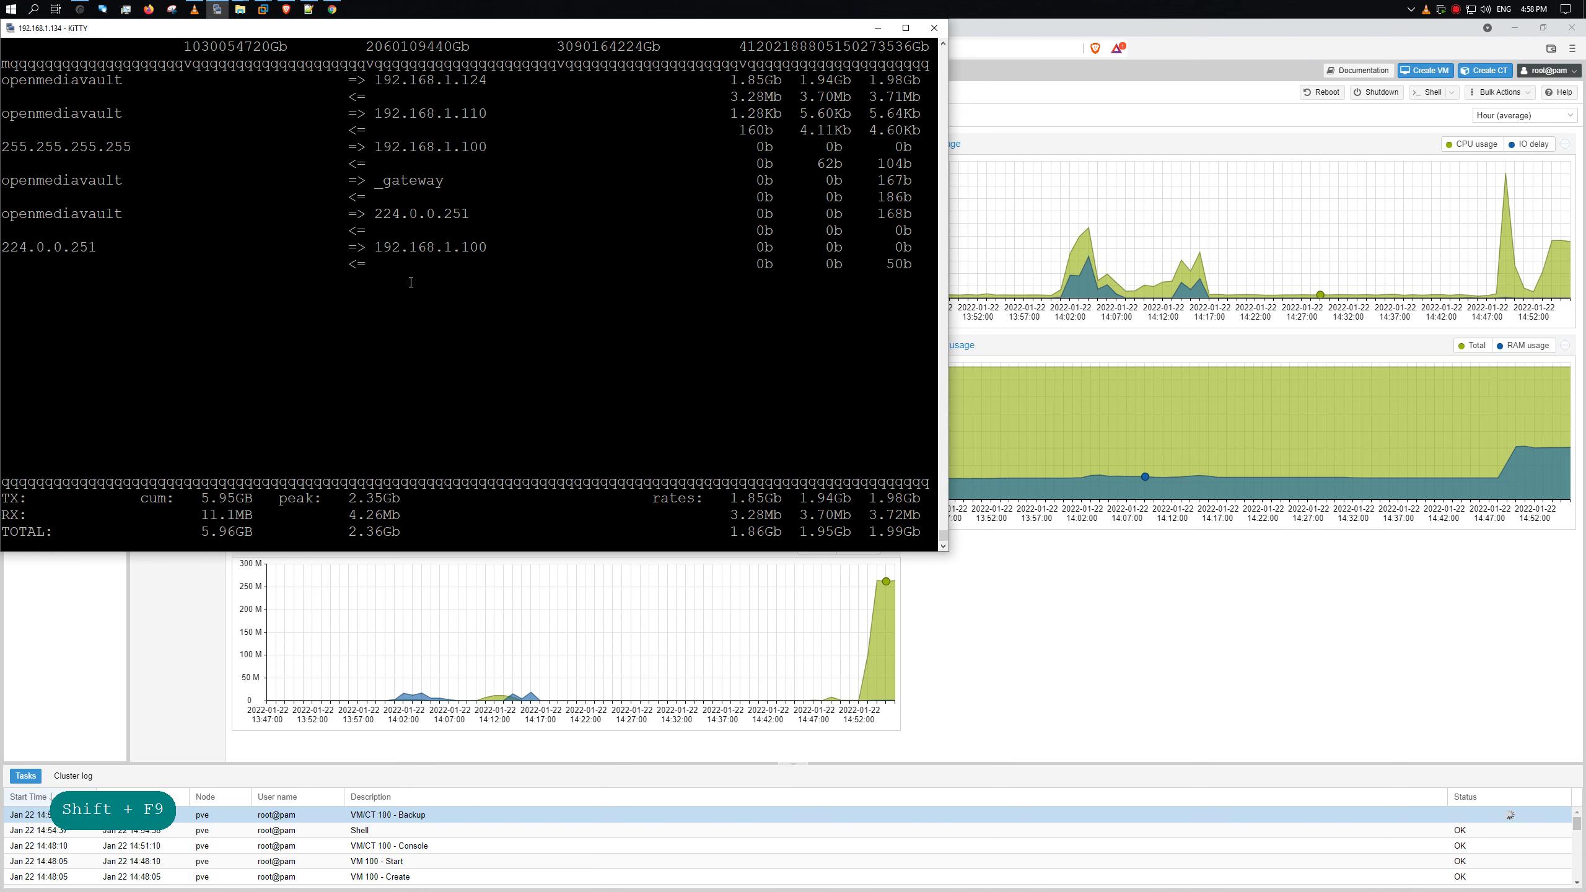
pyautogui.moveTo(292, 29); pyautogui.dragTo(876, 210)
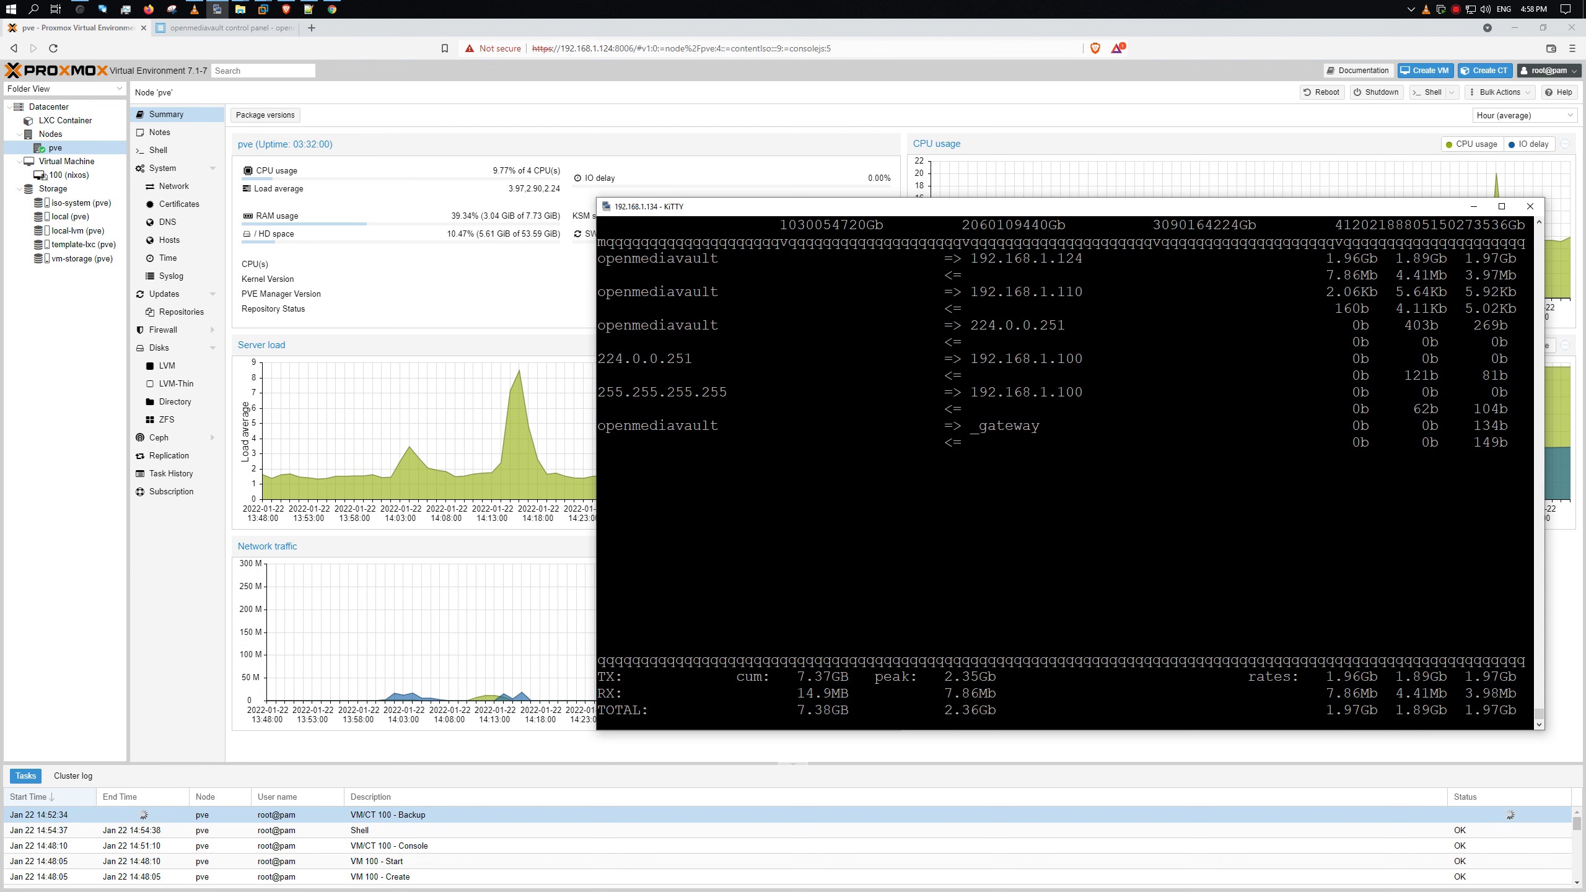
pyautogui.doubleClick(1053, 263)
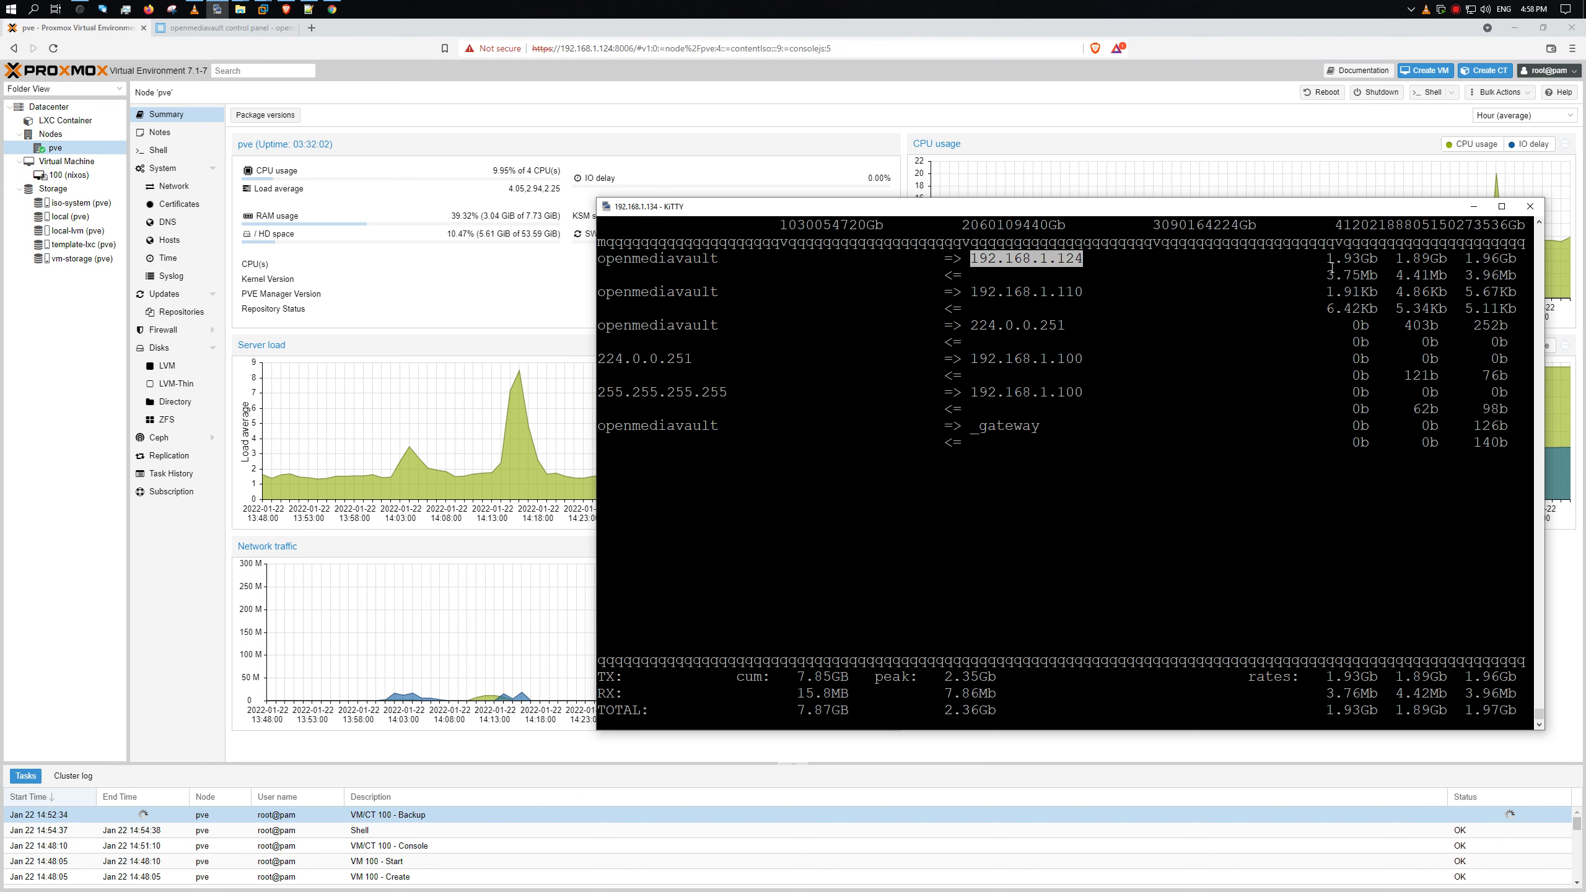
pyautogui.doubleClick(1368, 262)
pyautogui.moveTo(1472, 259); pyautogui.dragTo(1507, 259)
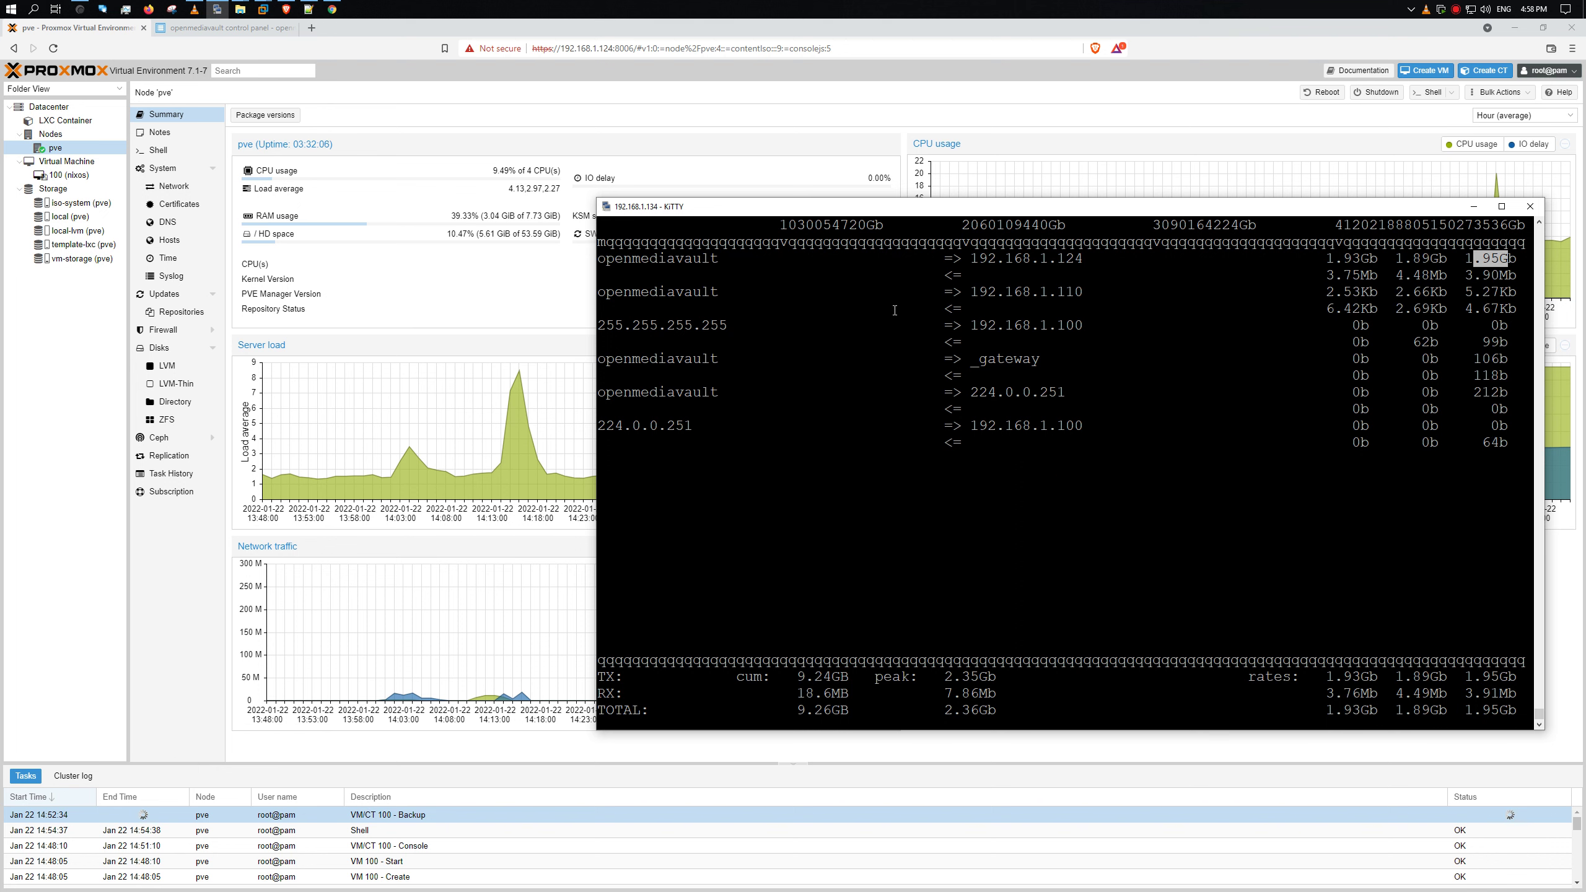
# - Quit iftop and rerun nload to watch ens32 bandwidth again
pyautogui.press('q')
pyautogui.press('Up')
pyautogui.press('Up')
pyautogui.press('Return')
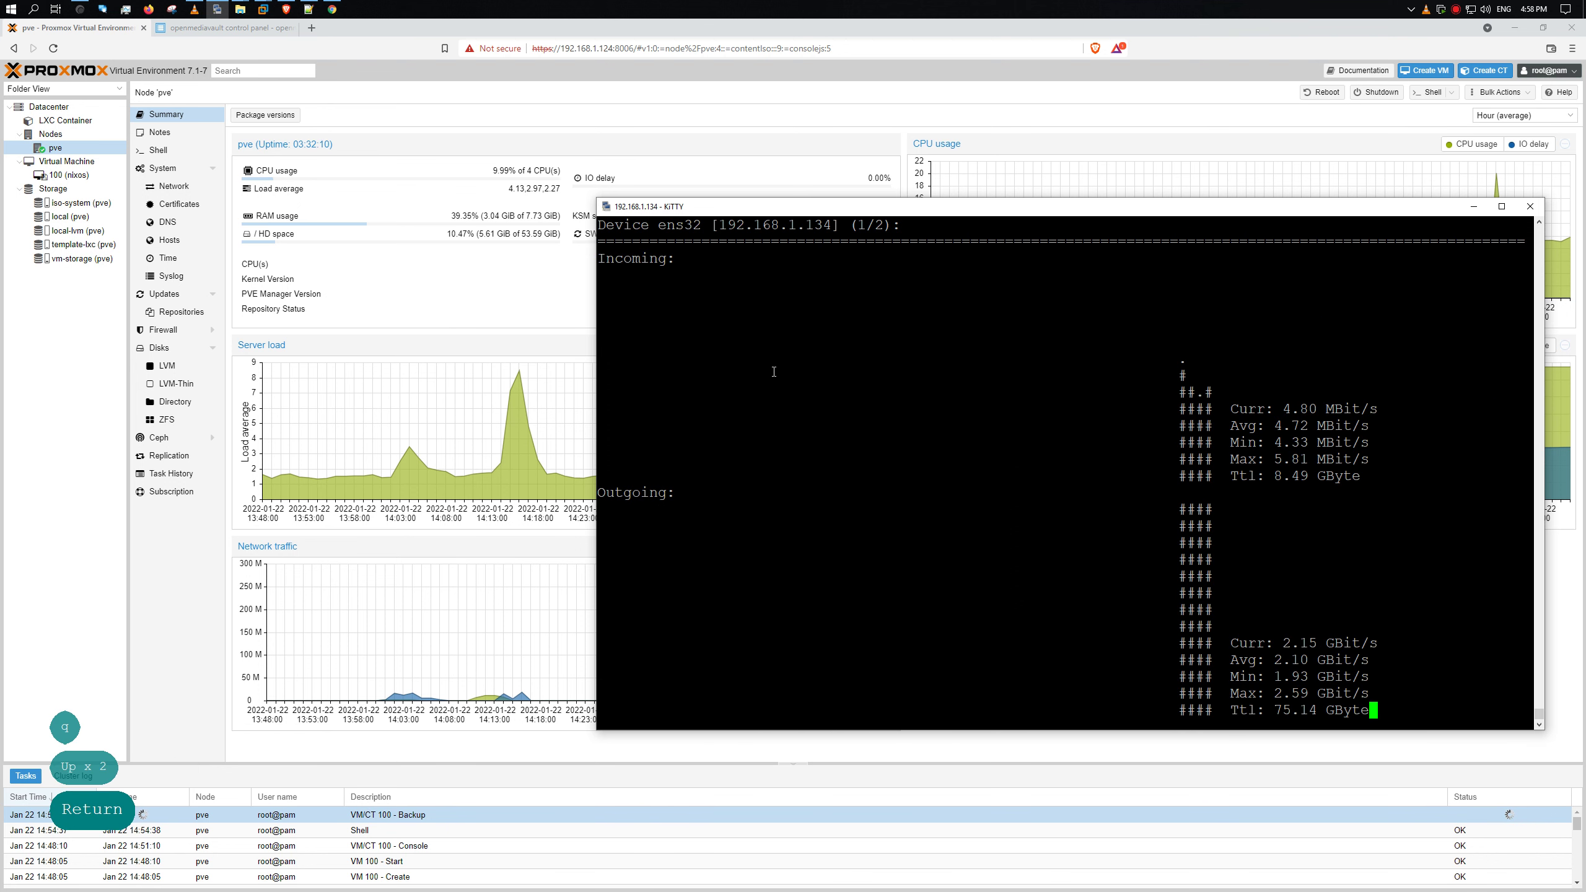
# - Check the VM 100 backup log (94%, 75.6 of 80 GiB), then quit nload and enter df -hT
pyautogui.click(201, 819)
pyautogui.doubleClick(200, 820)
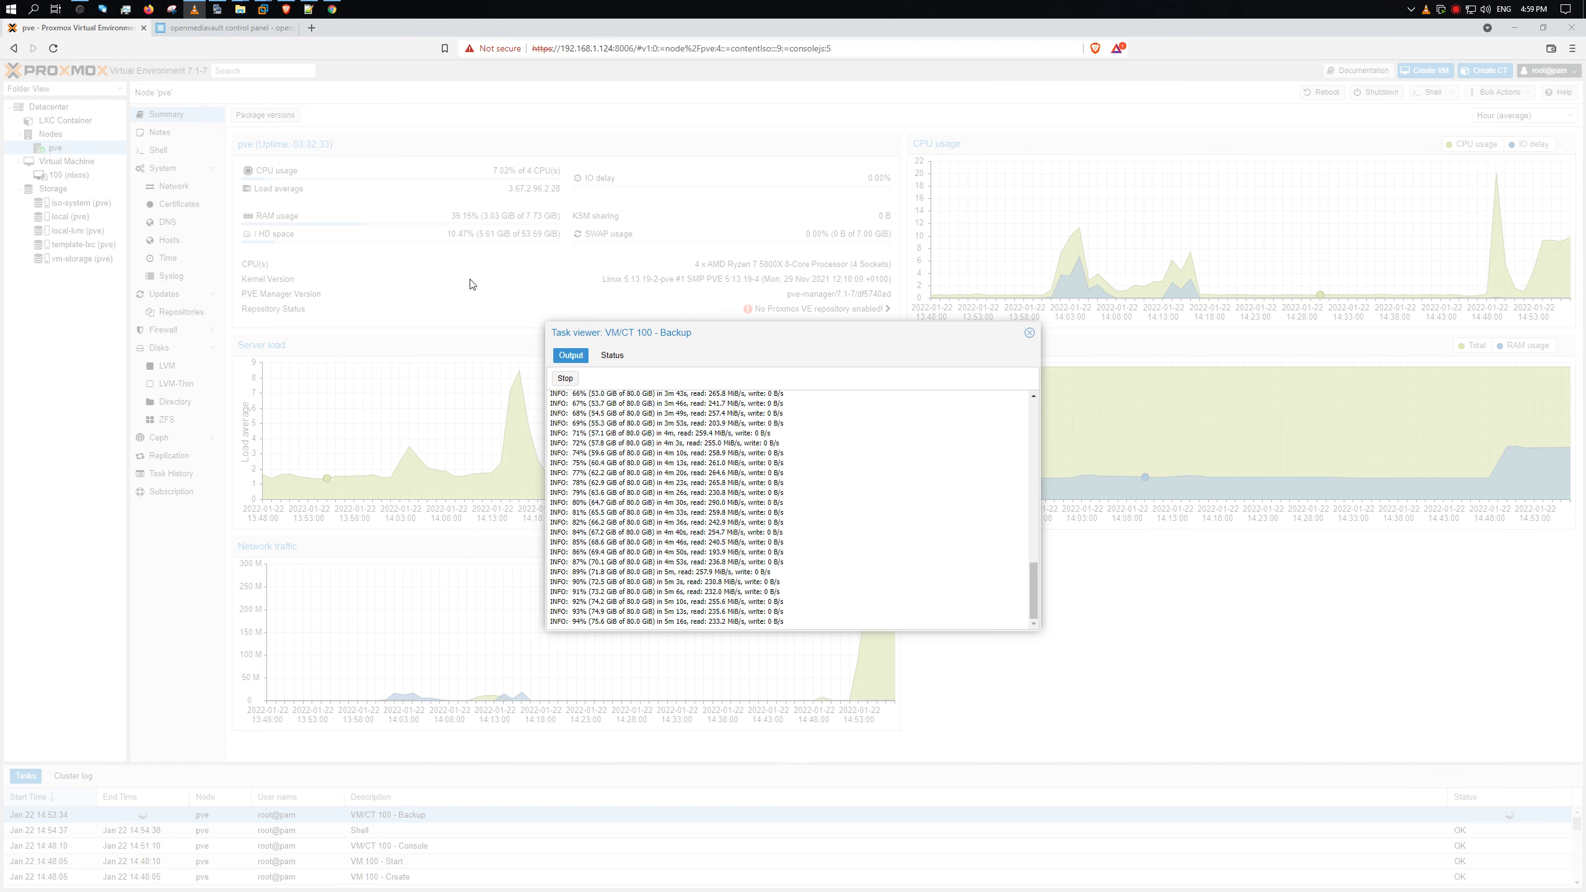
pyautogui.hotkey('alt', 'Tab')
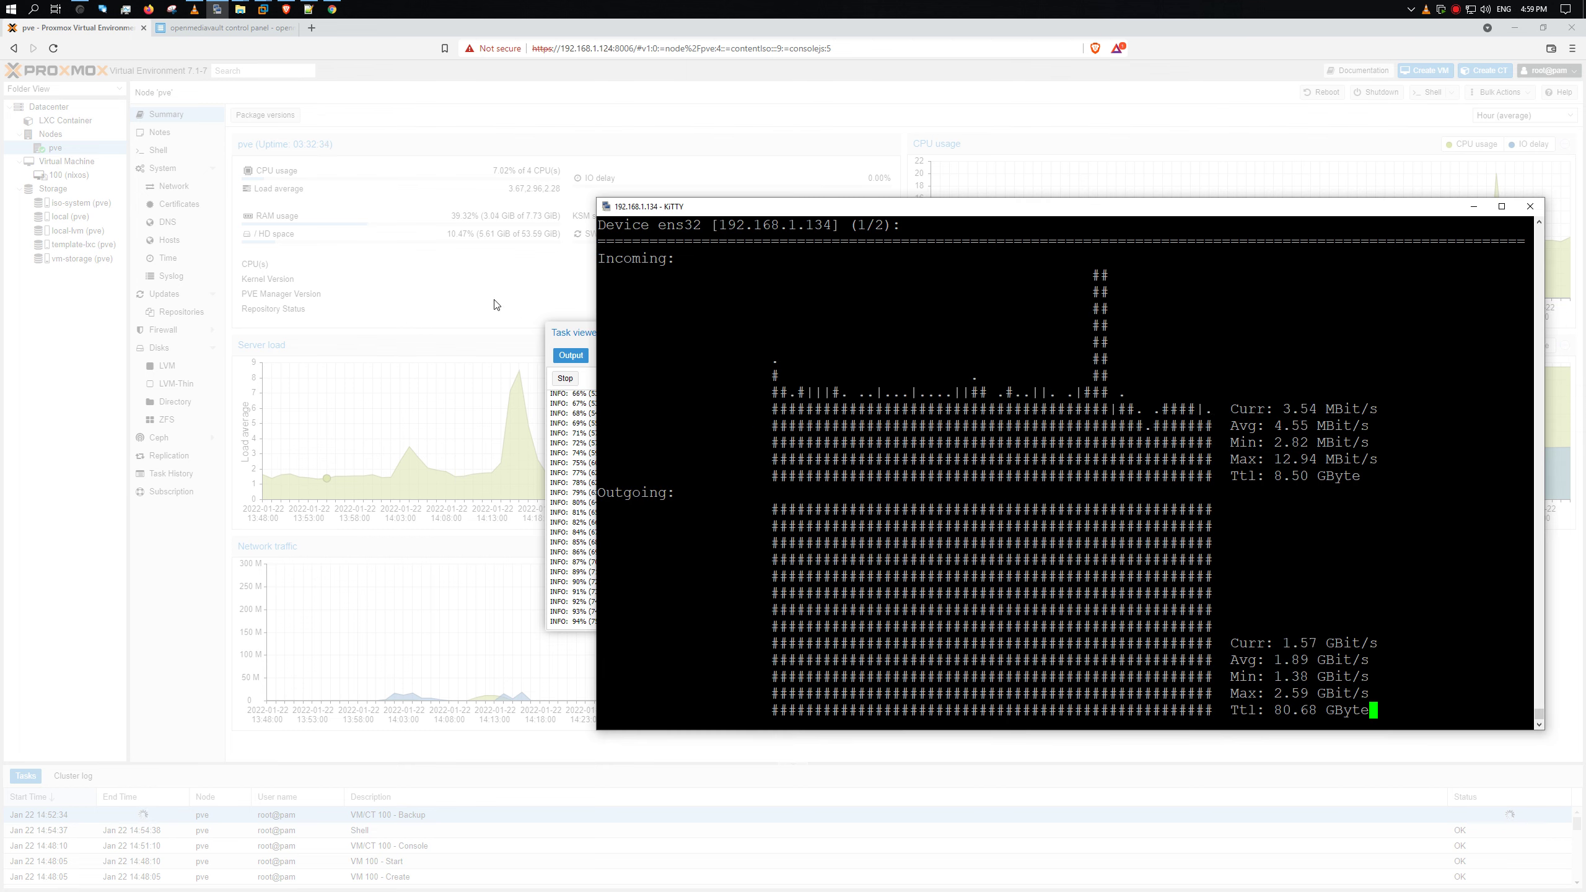
pyautogui.write('q')
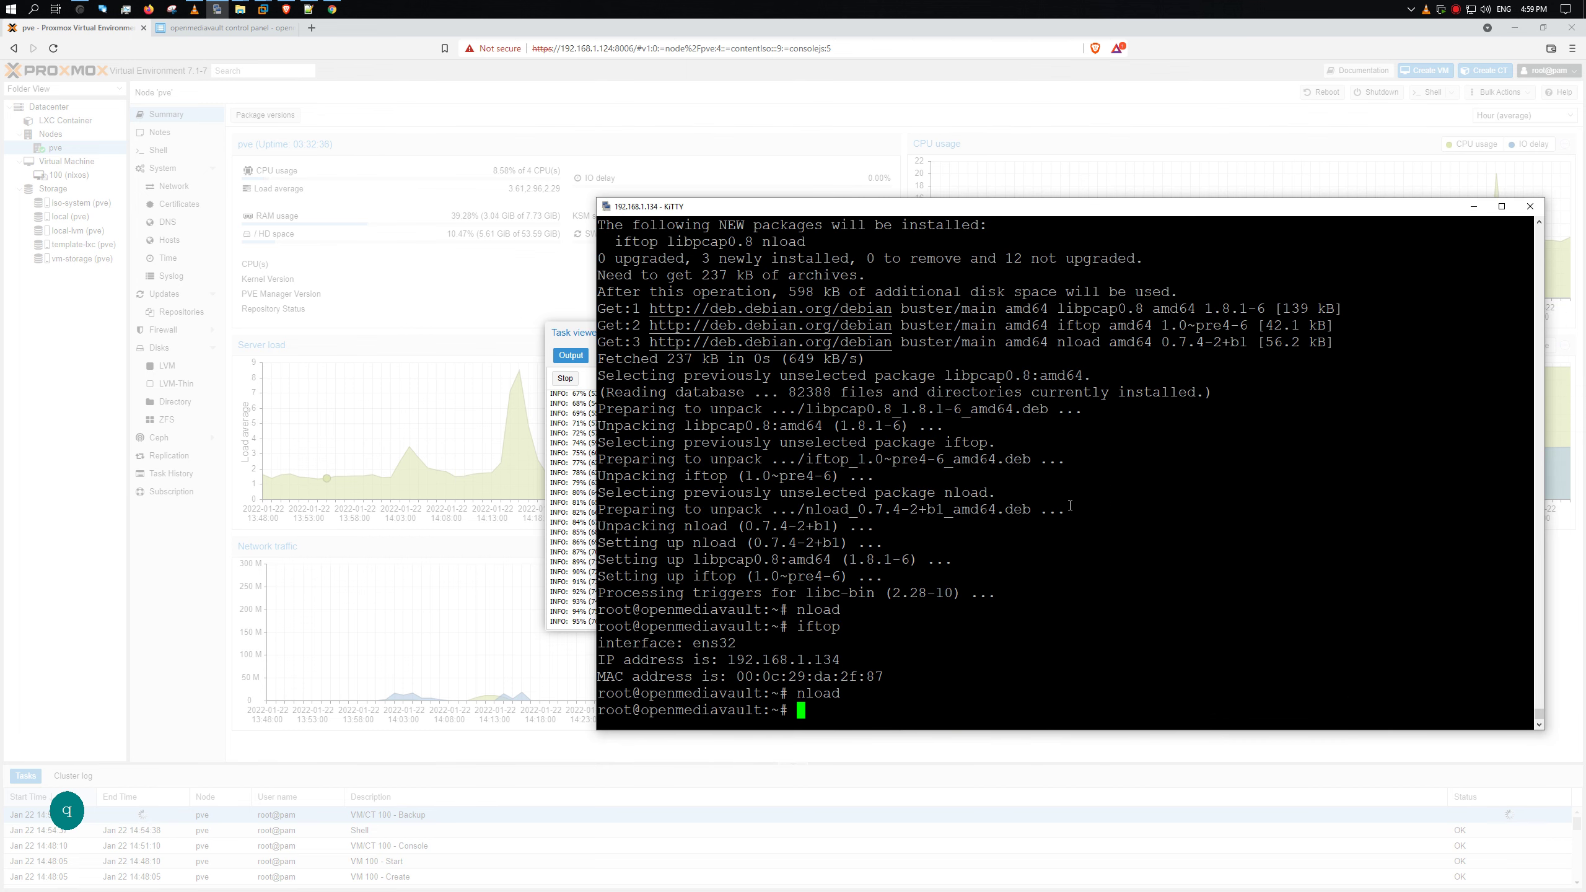
pyautogui.write('df -hT')
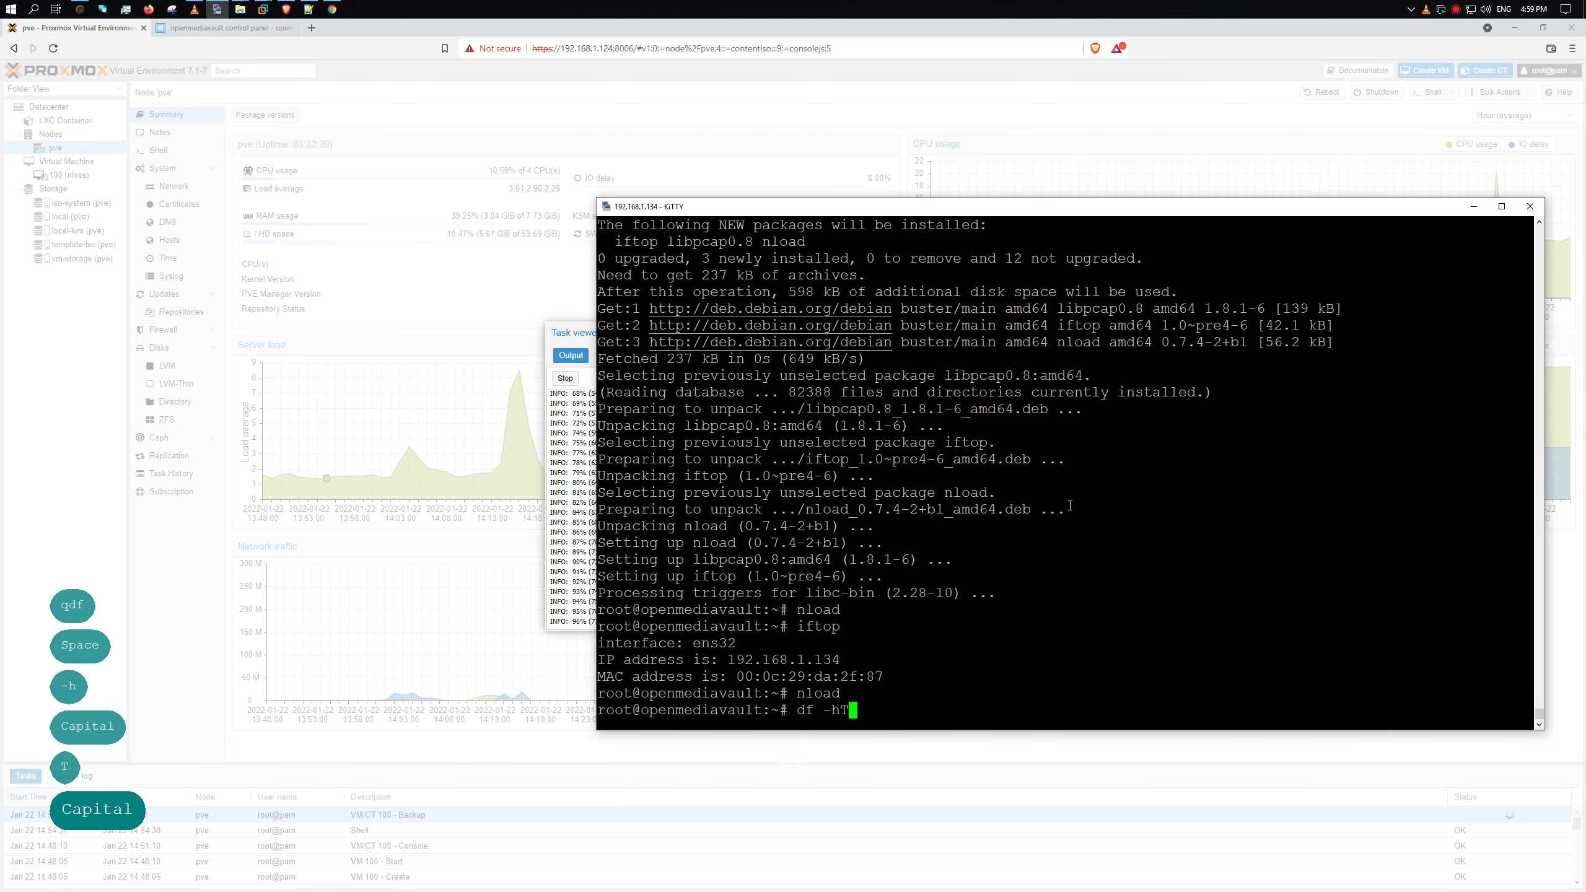
# - List disk usage with df -hT and install the dfc and pydf packages
pyautogui.press('Return')
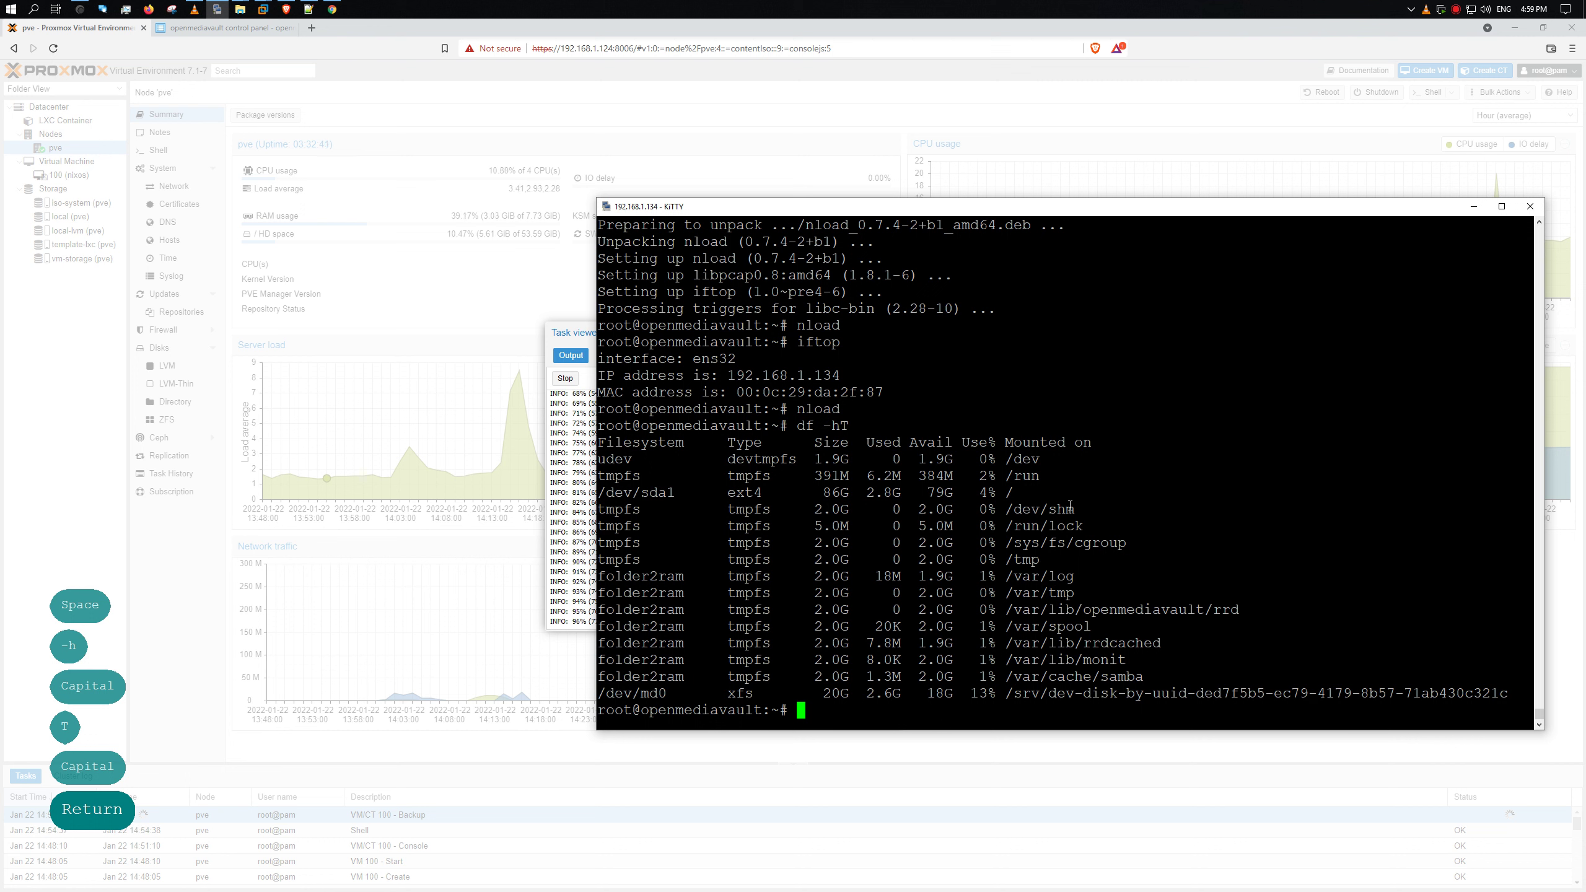
pyautogui.write('d')
pyautogui.press('BackSpace')
pyautogui.press('BackSpace')
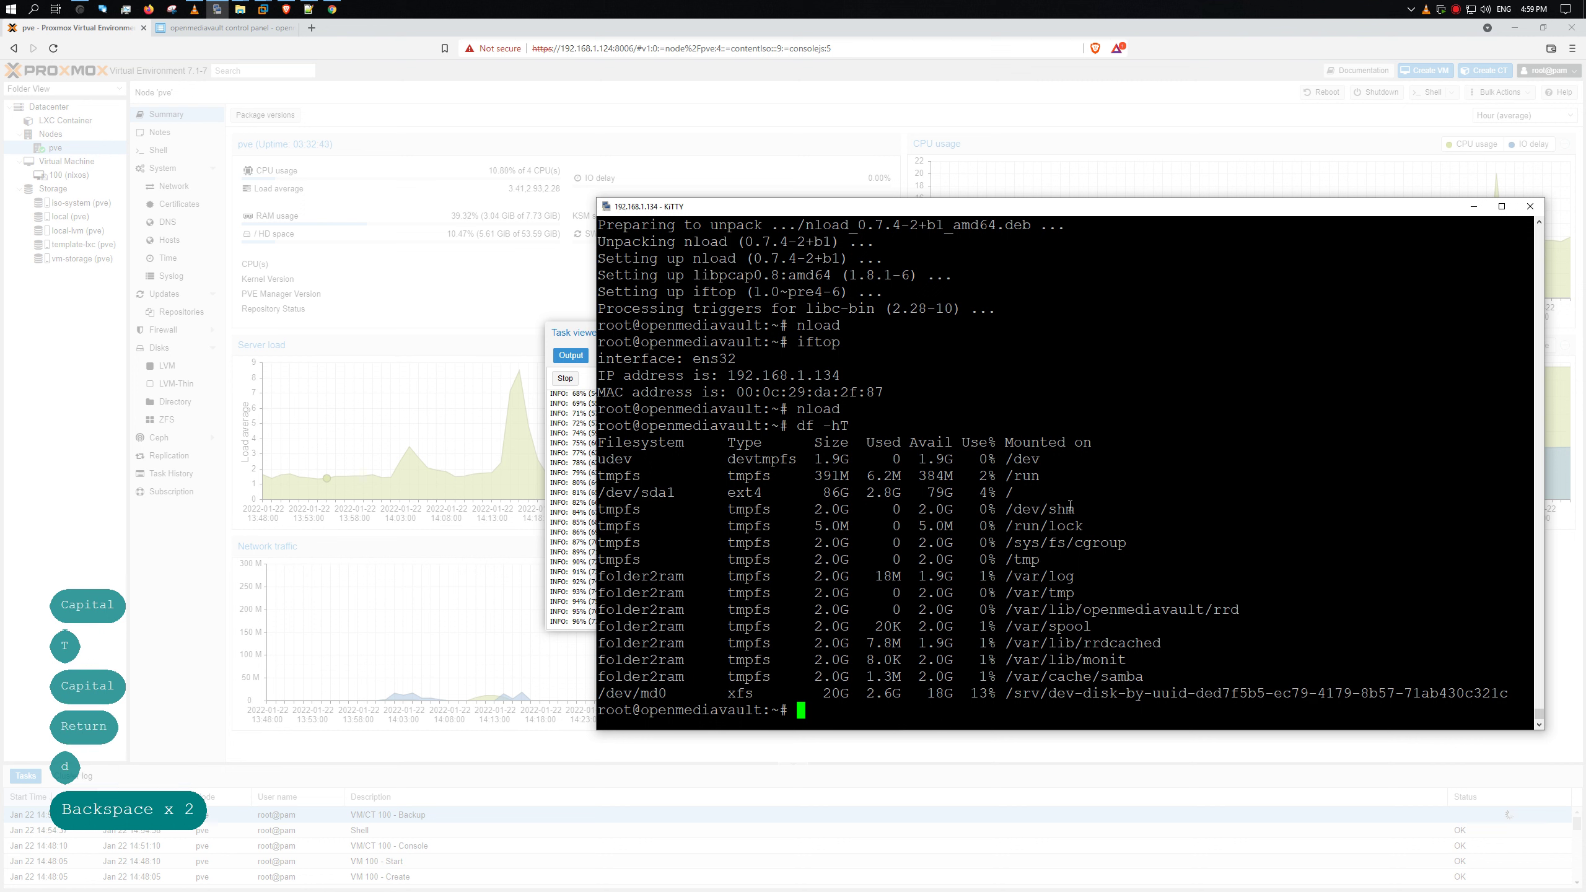
pyautogui.press('Up')
pyautogui.press('Up')
pyautogui.press('Up')
pyautogui.press('Up')
pyautogui.press('Up')
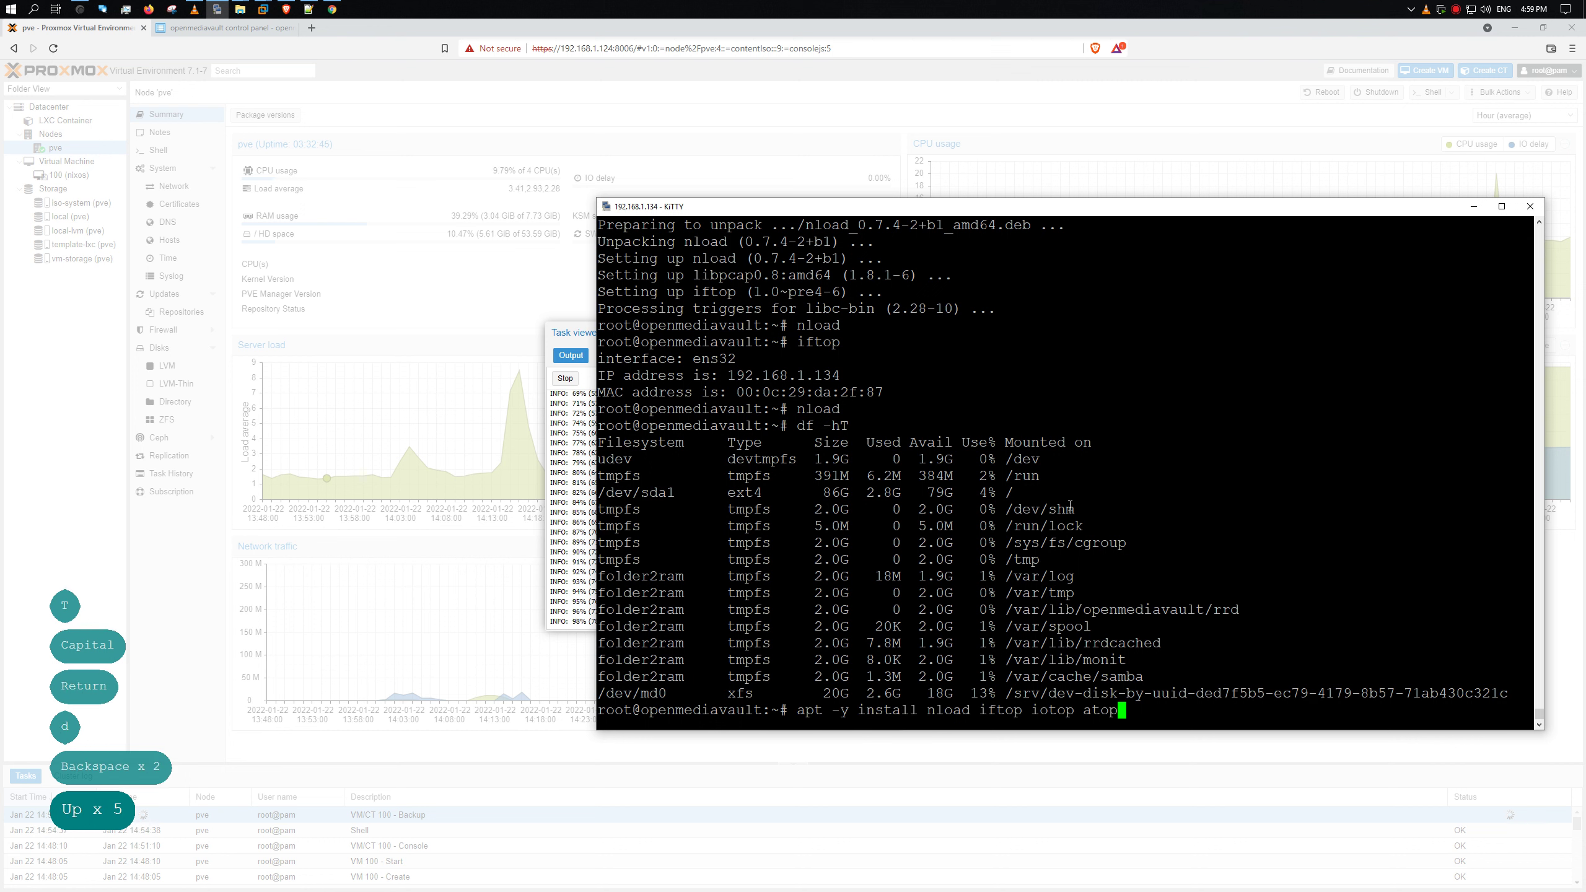
pyautogui.write('dfc ')
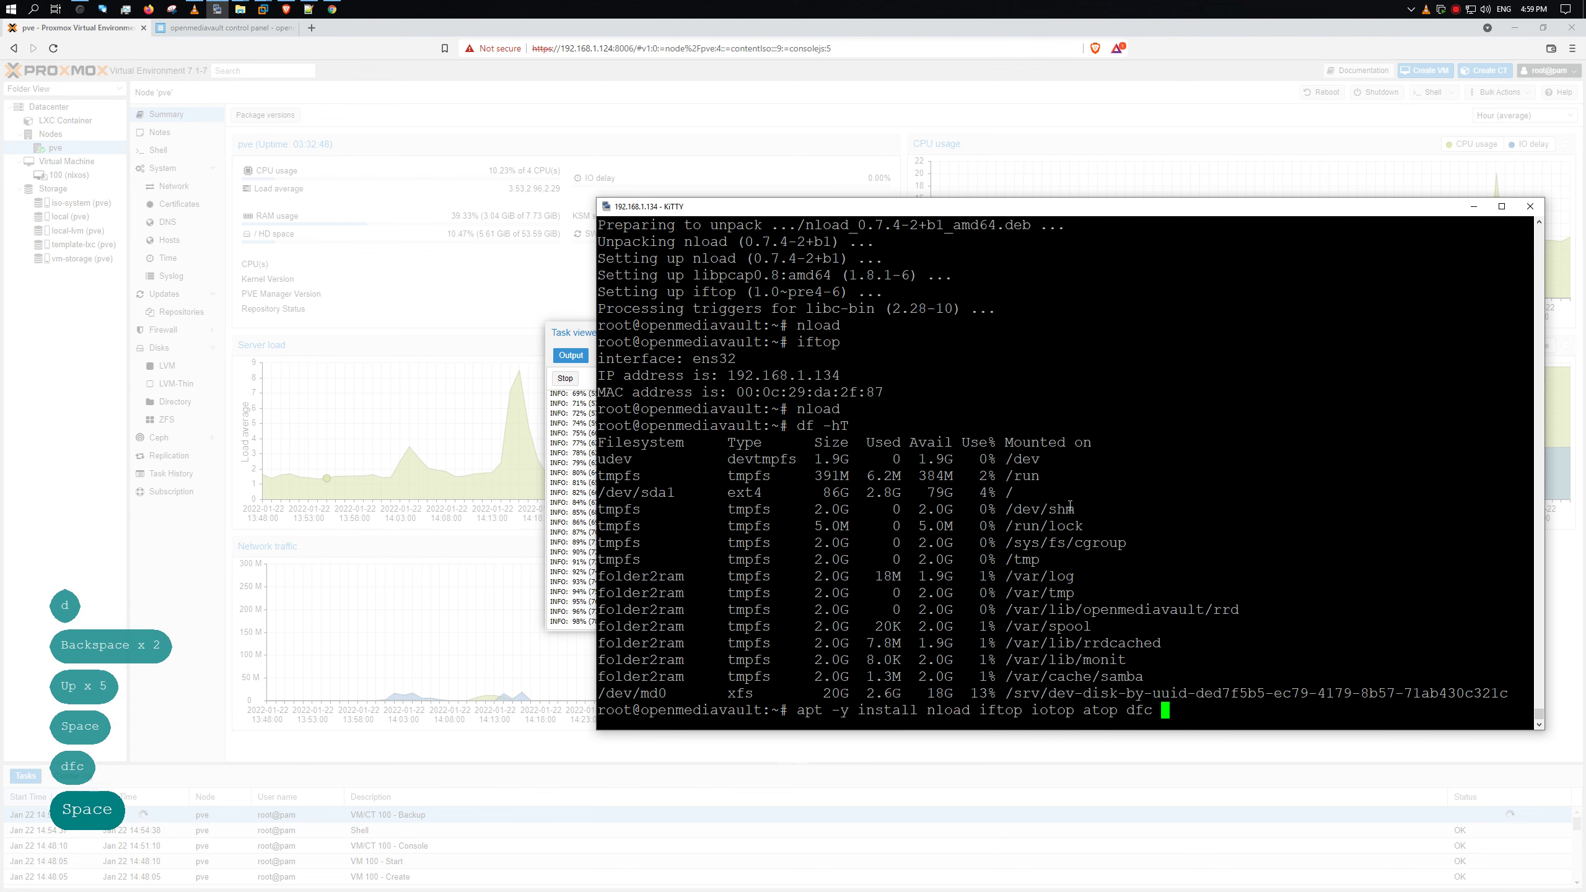
pyautogui.write('pydf')
pyautogui.press('Return')
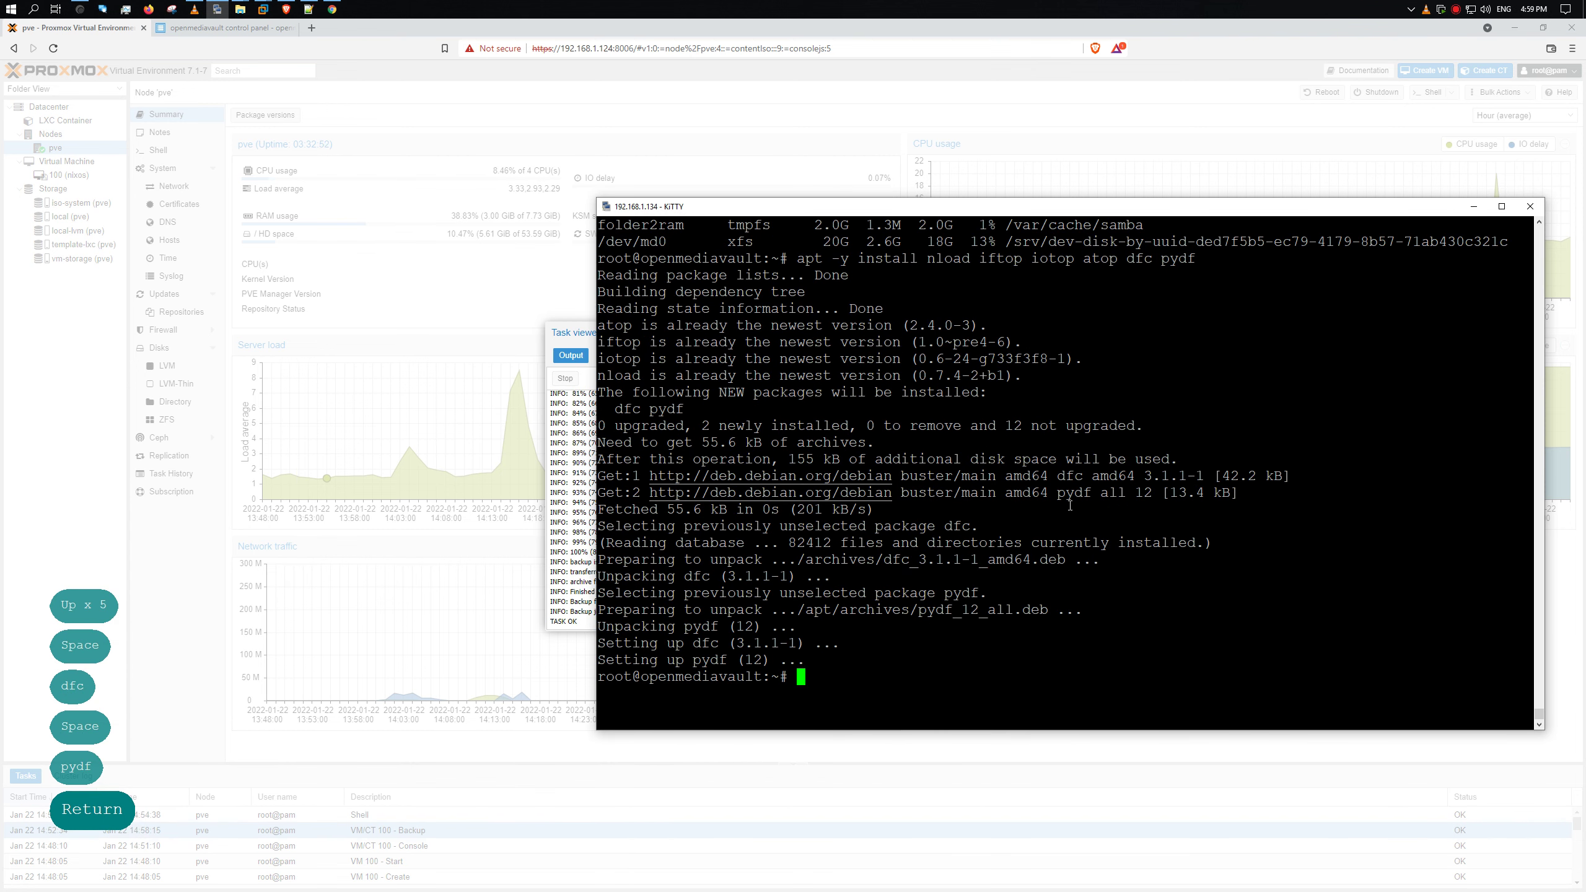
# - Show disk usage with dfc and pydf, reporting /dev/md0 at 12.9% of 20G
pyautogui.write('dfc')
pyautogui.press('Return')
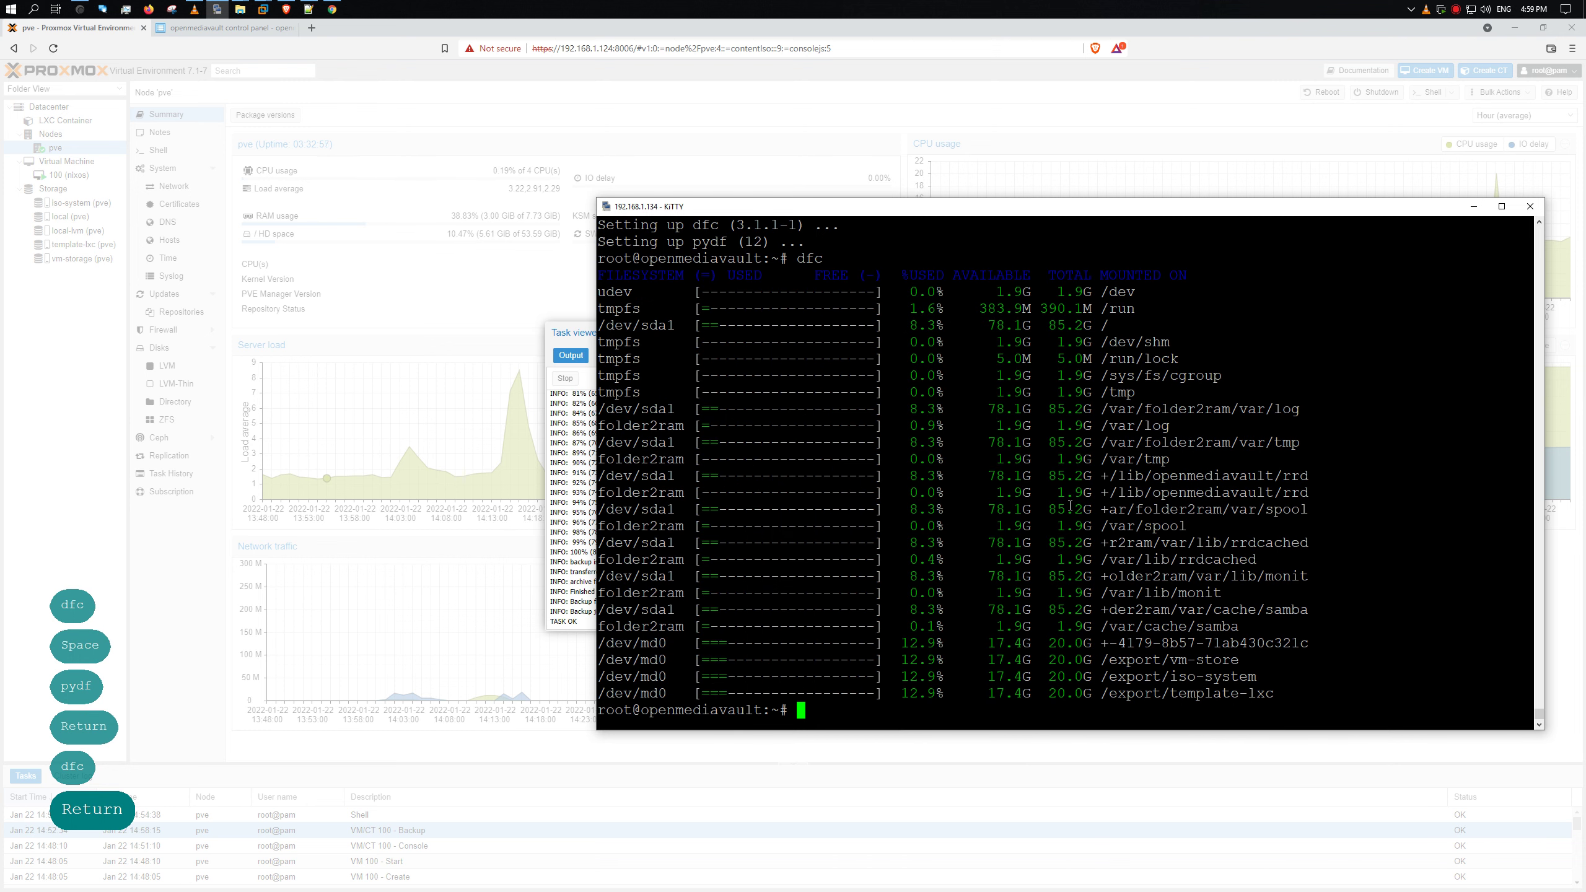
pyautogui.write('pyfc')
pyautogui.press('BackSpace')
pyautogui.press('BackSpace')
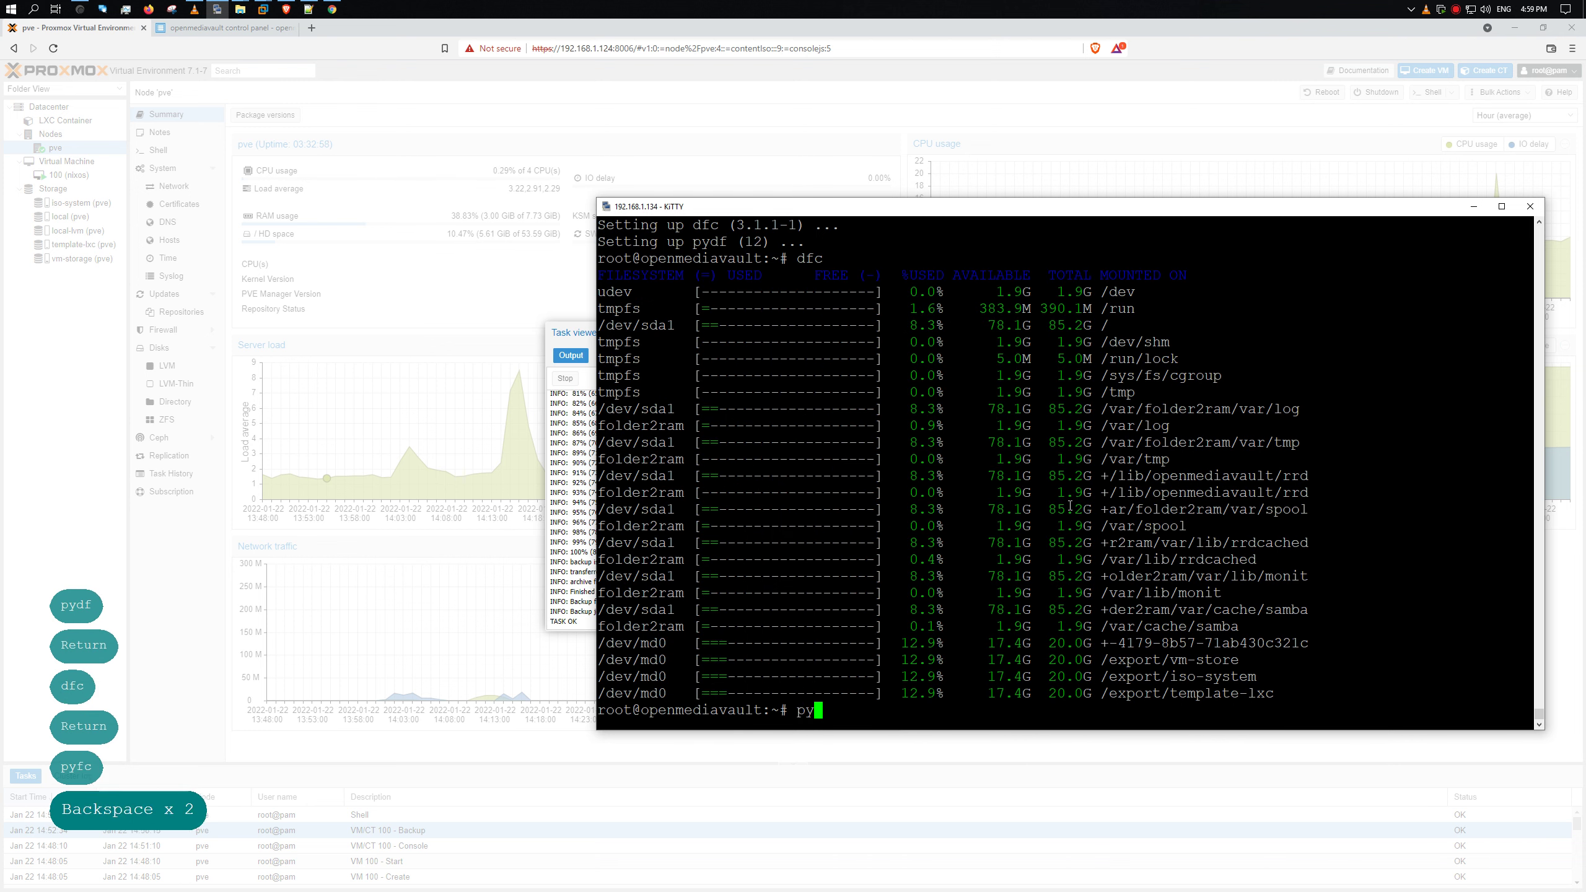
pyautogui.write('df')
pyautogui.press('Return')
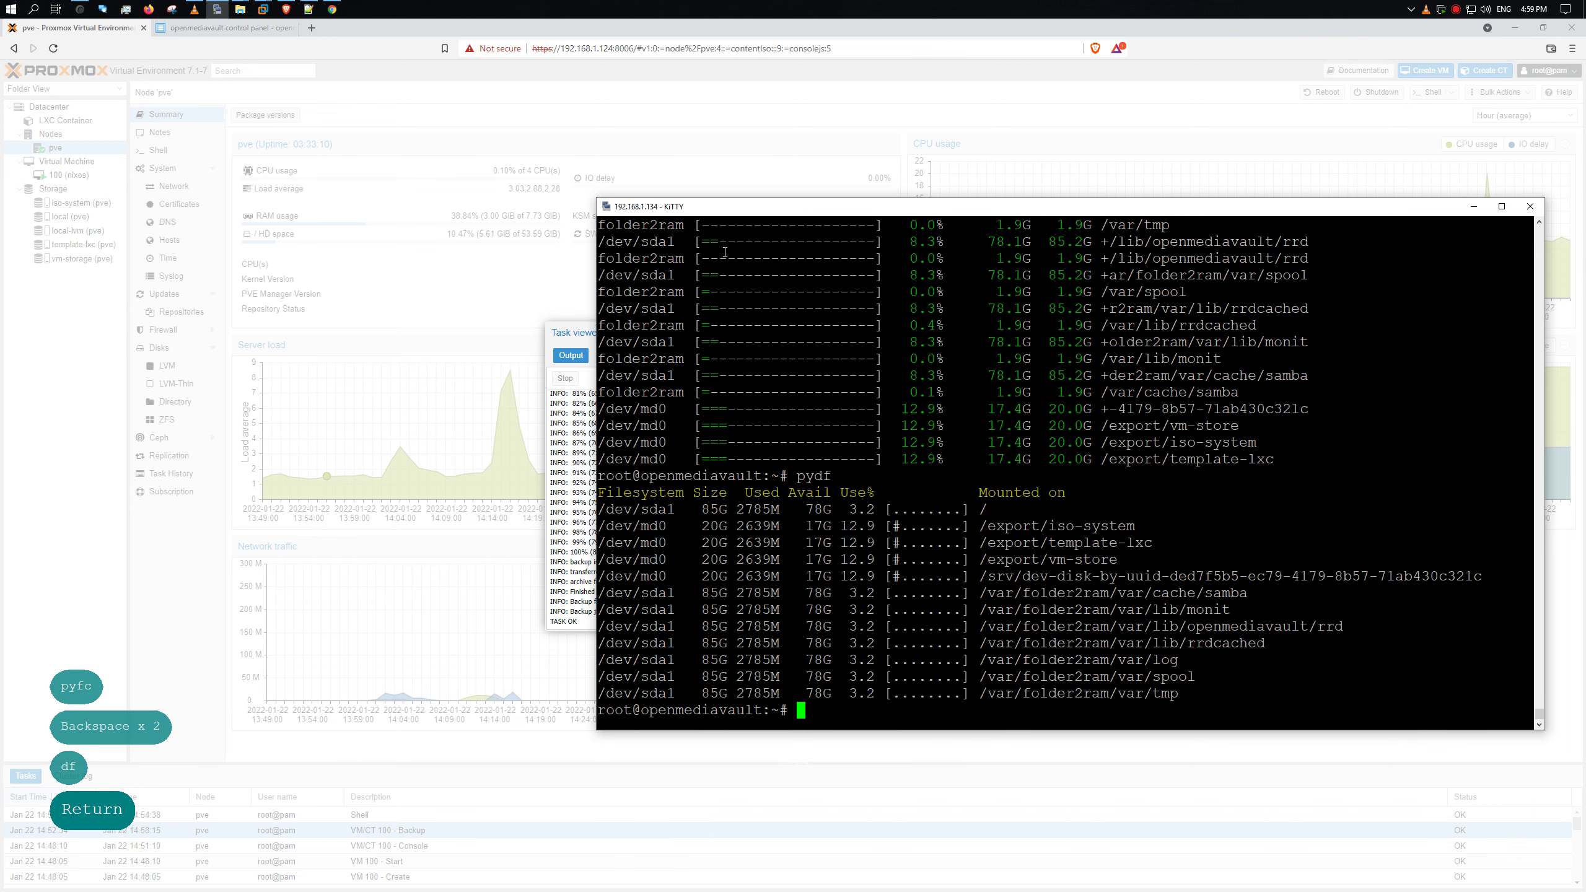
# - Confirm the VM 100 backup log ends with TASK OK and close the task viewer
pyautogui.moveTo(569, 331); pyautogui.dragTo(112, 197)
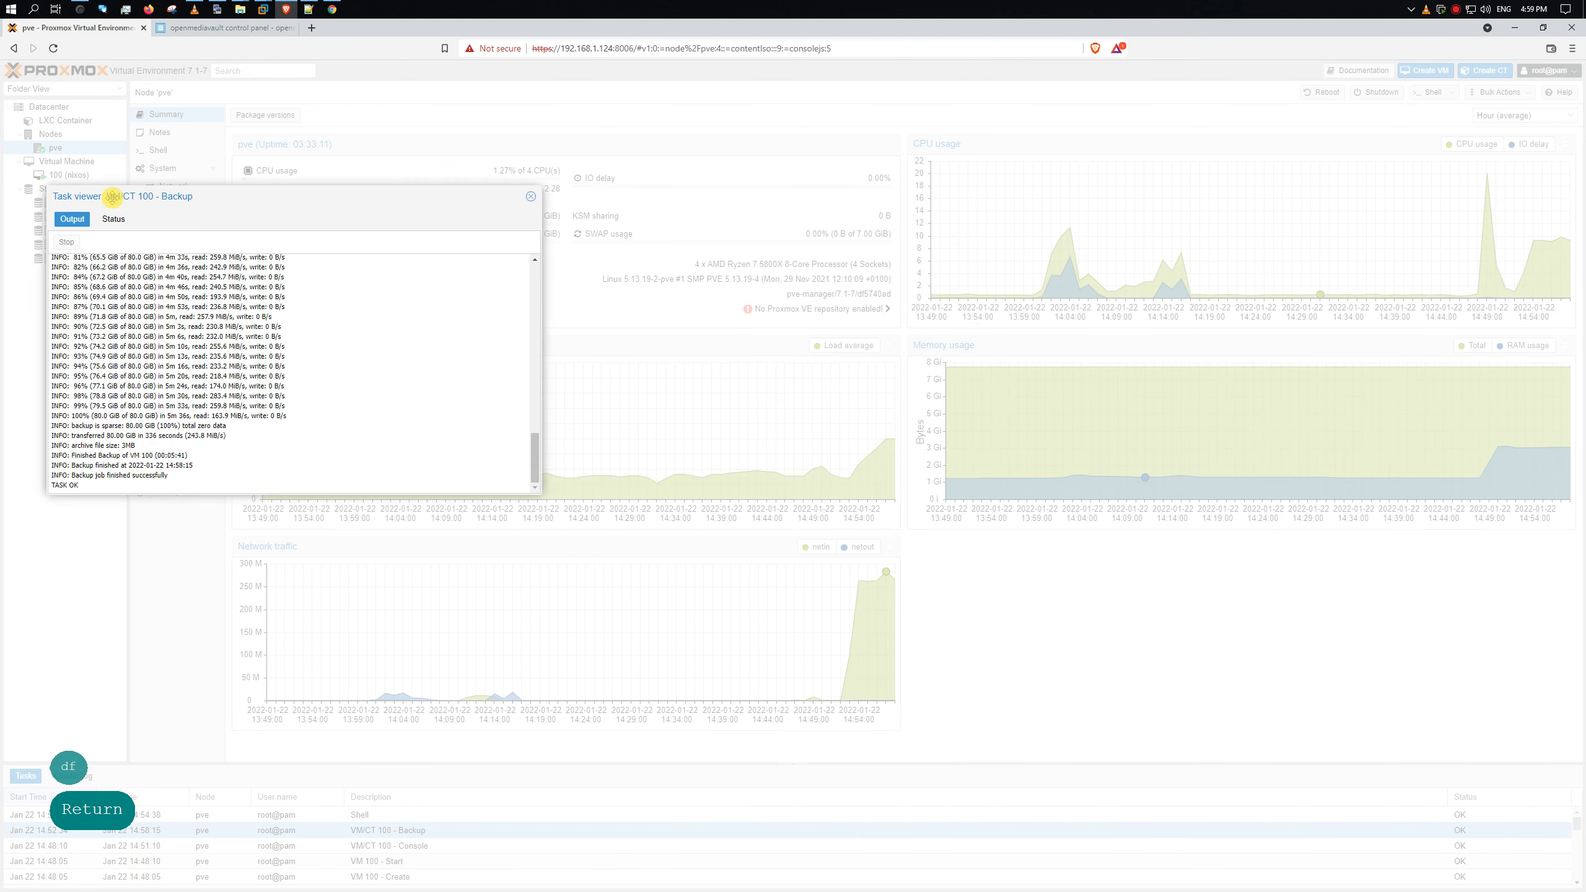
pyautogui.click(217, 9)
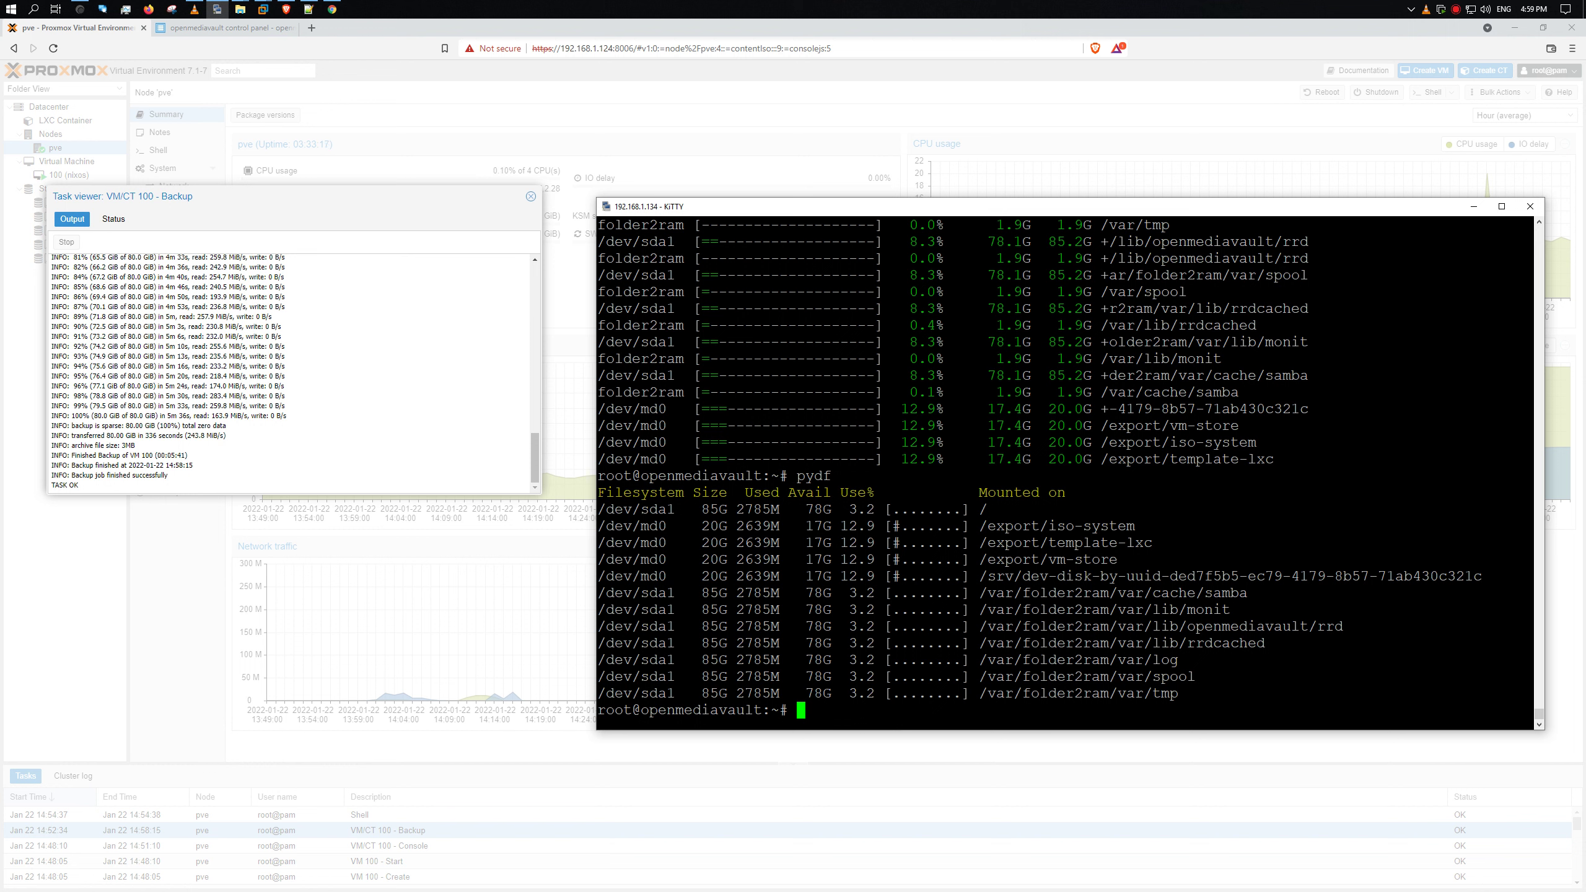
pyautogui.click(866, 476)
pyautogui.hotkey('shift', 'F9')
pyautogui.hotkey('shift', 'F9')
pyautogui.click(945, 481)
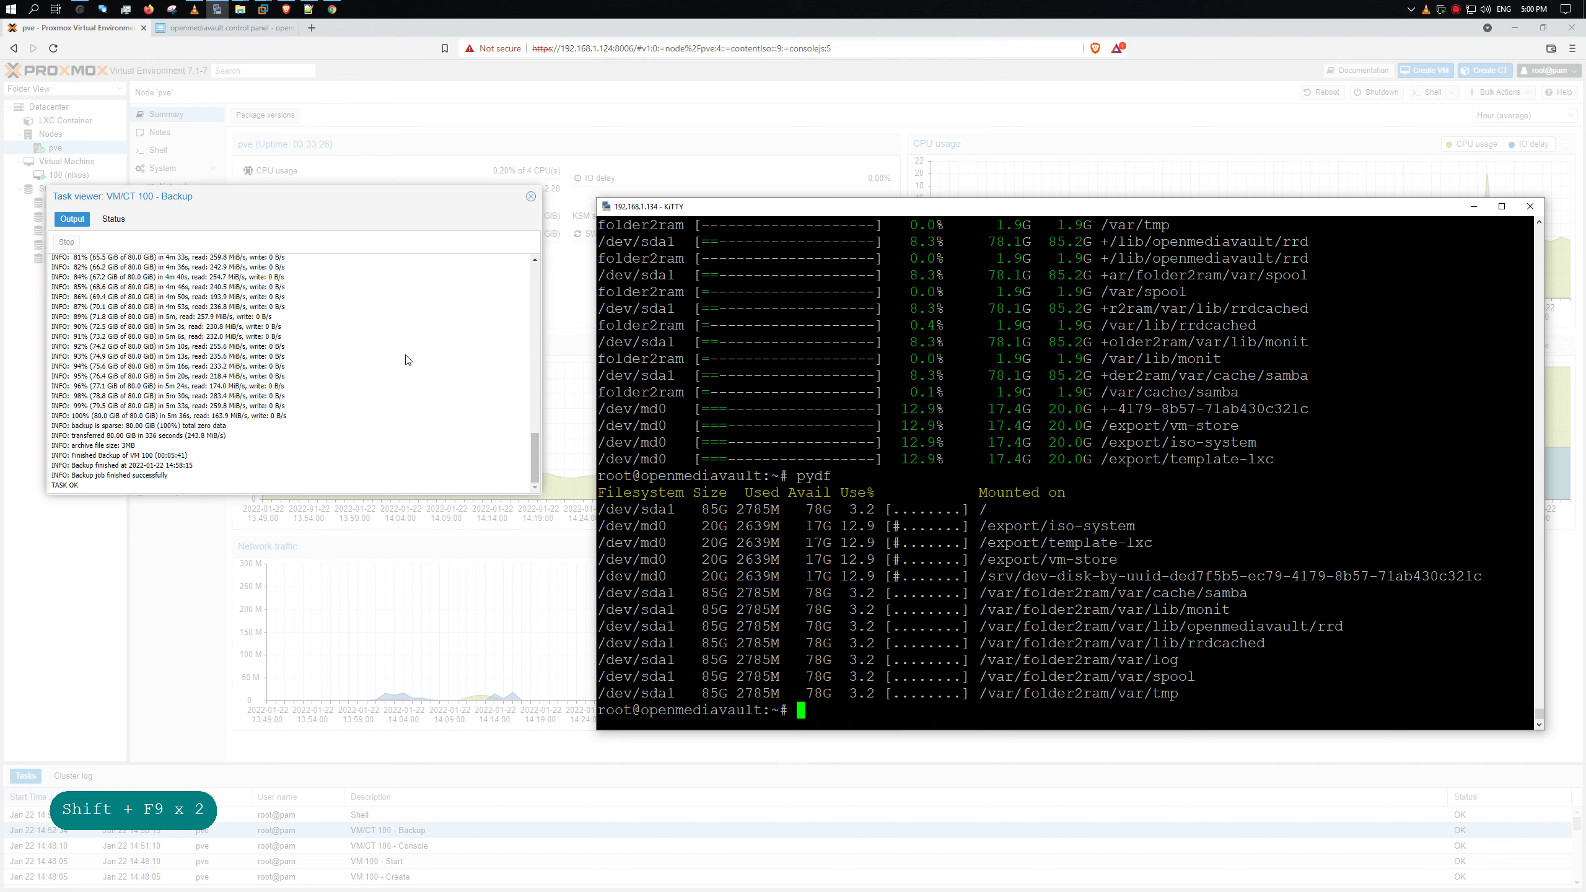
pyautogui.click(531, 199)
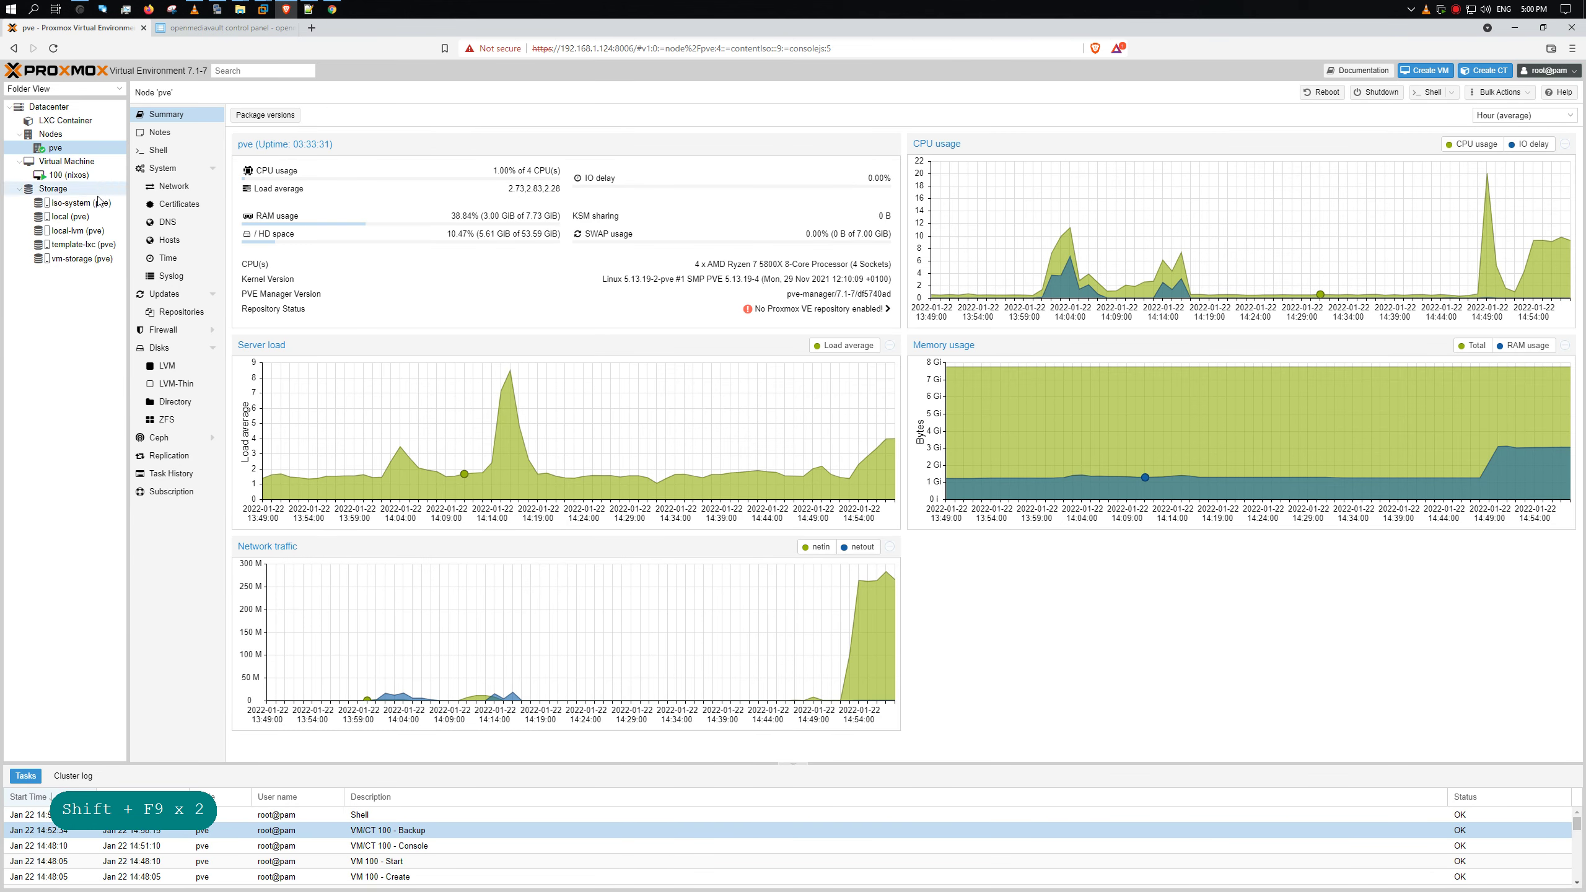
pyautogui.click(91, 217)
pyautogui.click(84, 260)
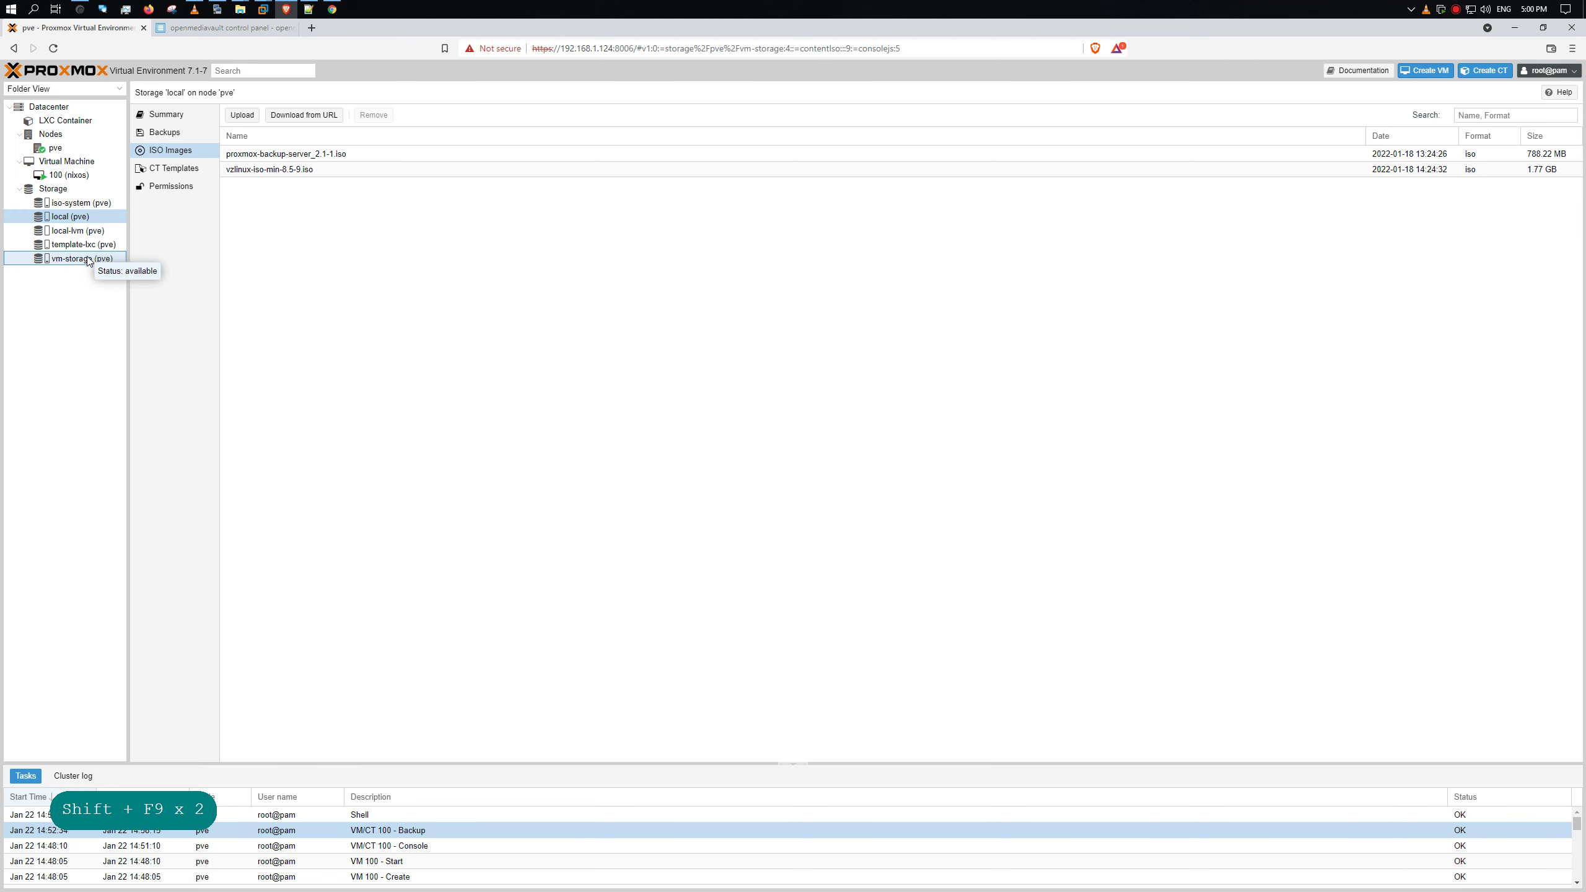
pyautogui.click(188, 135)
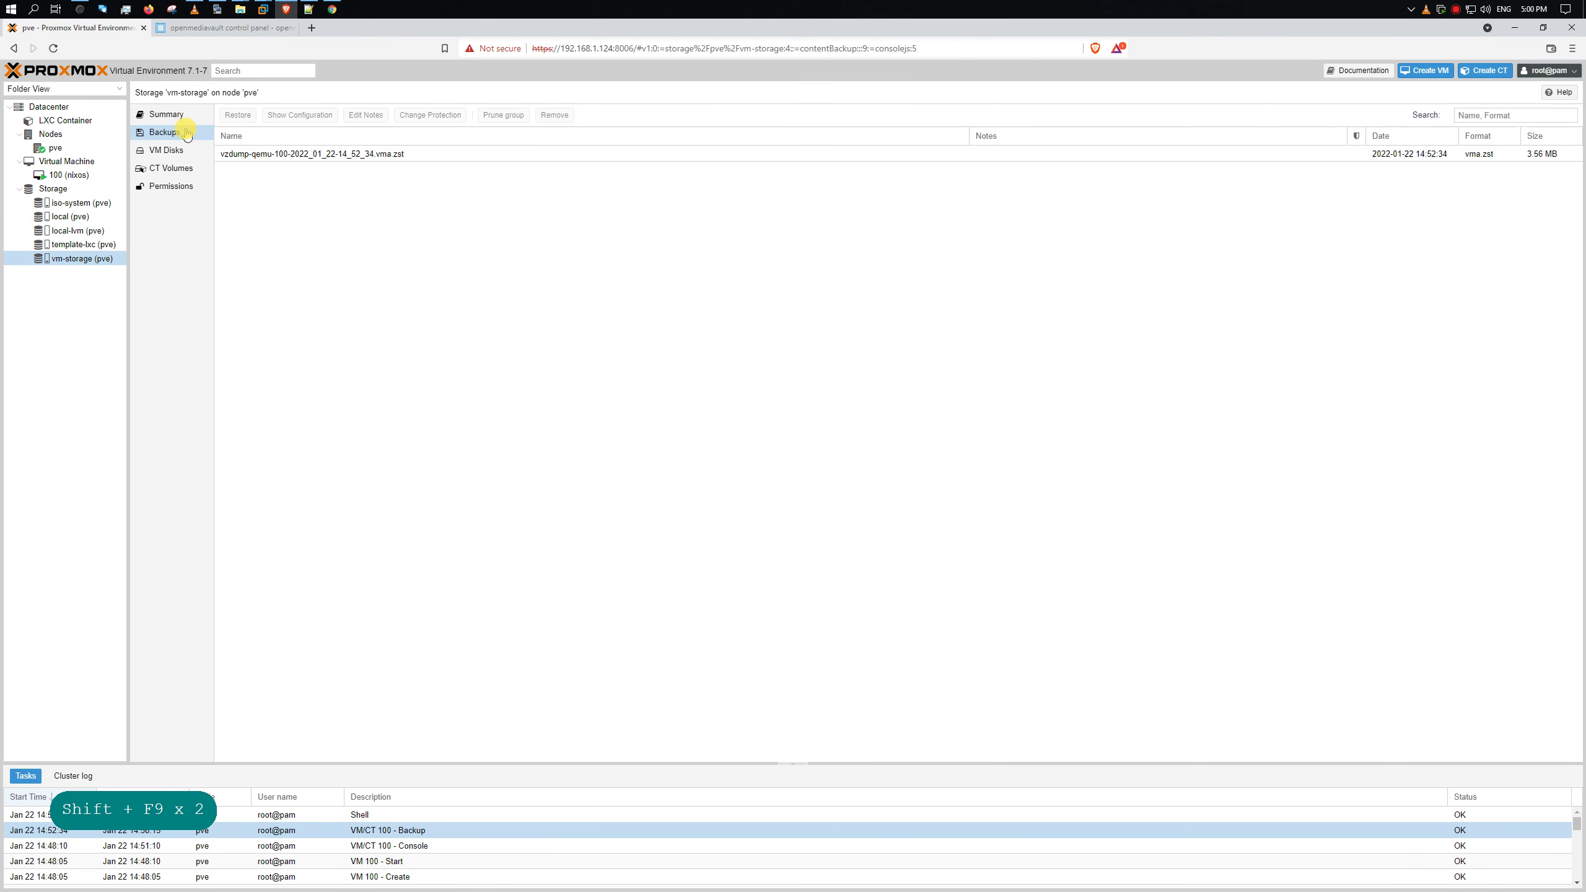
pyautogui.click(295, 155)
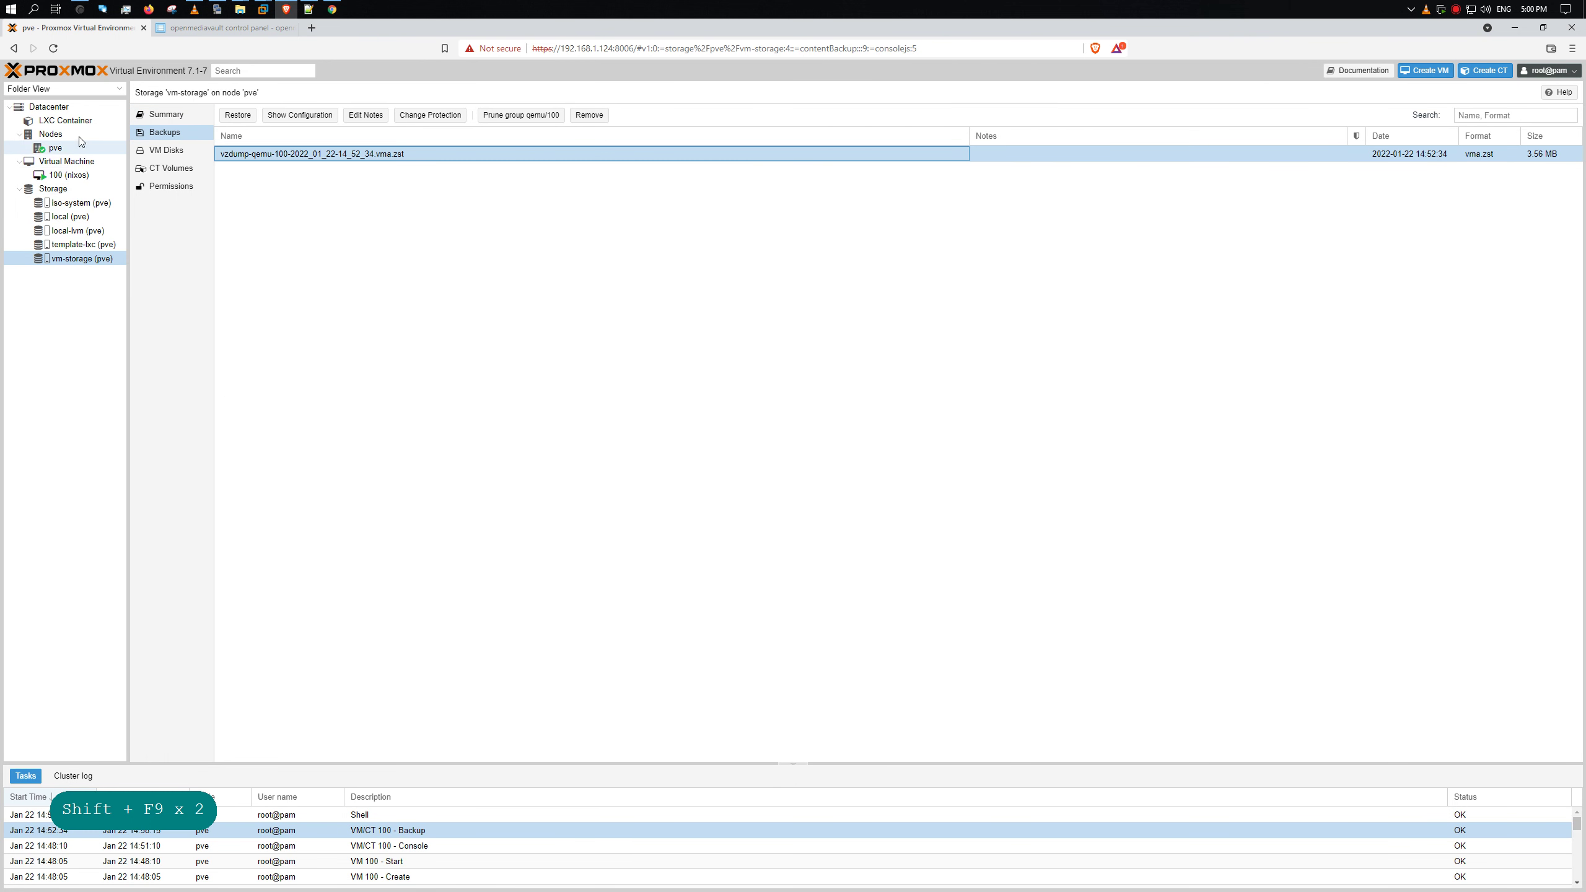
pyautogui.click(70, 175)
pyautogui.click(164, 240)
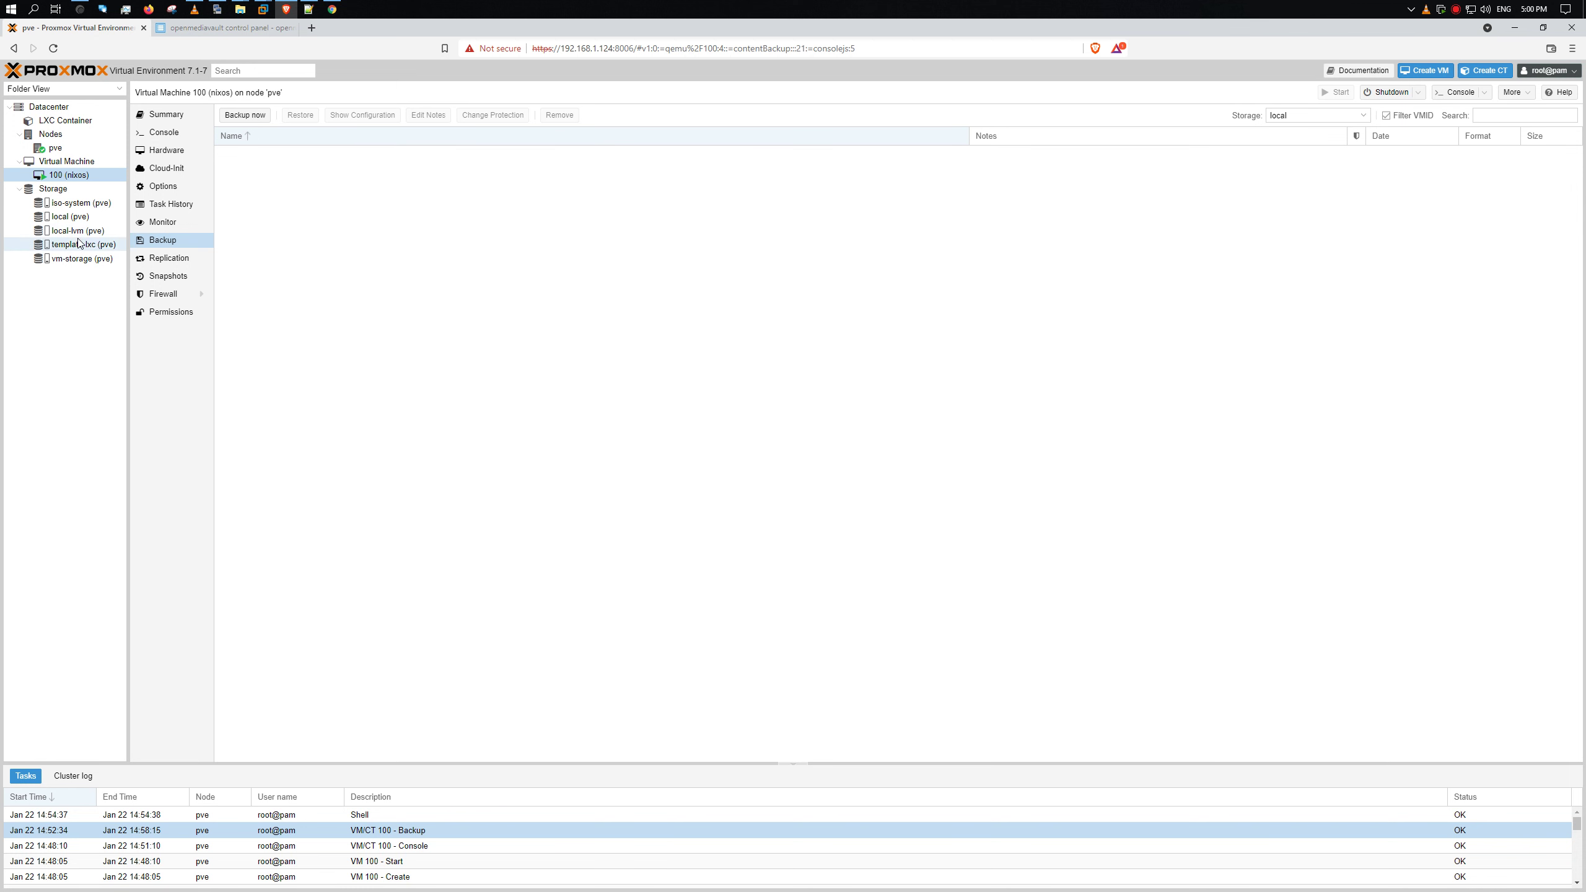
pyautogui.click(246, 116)
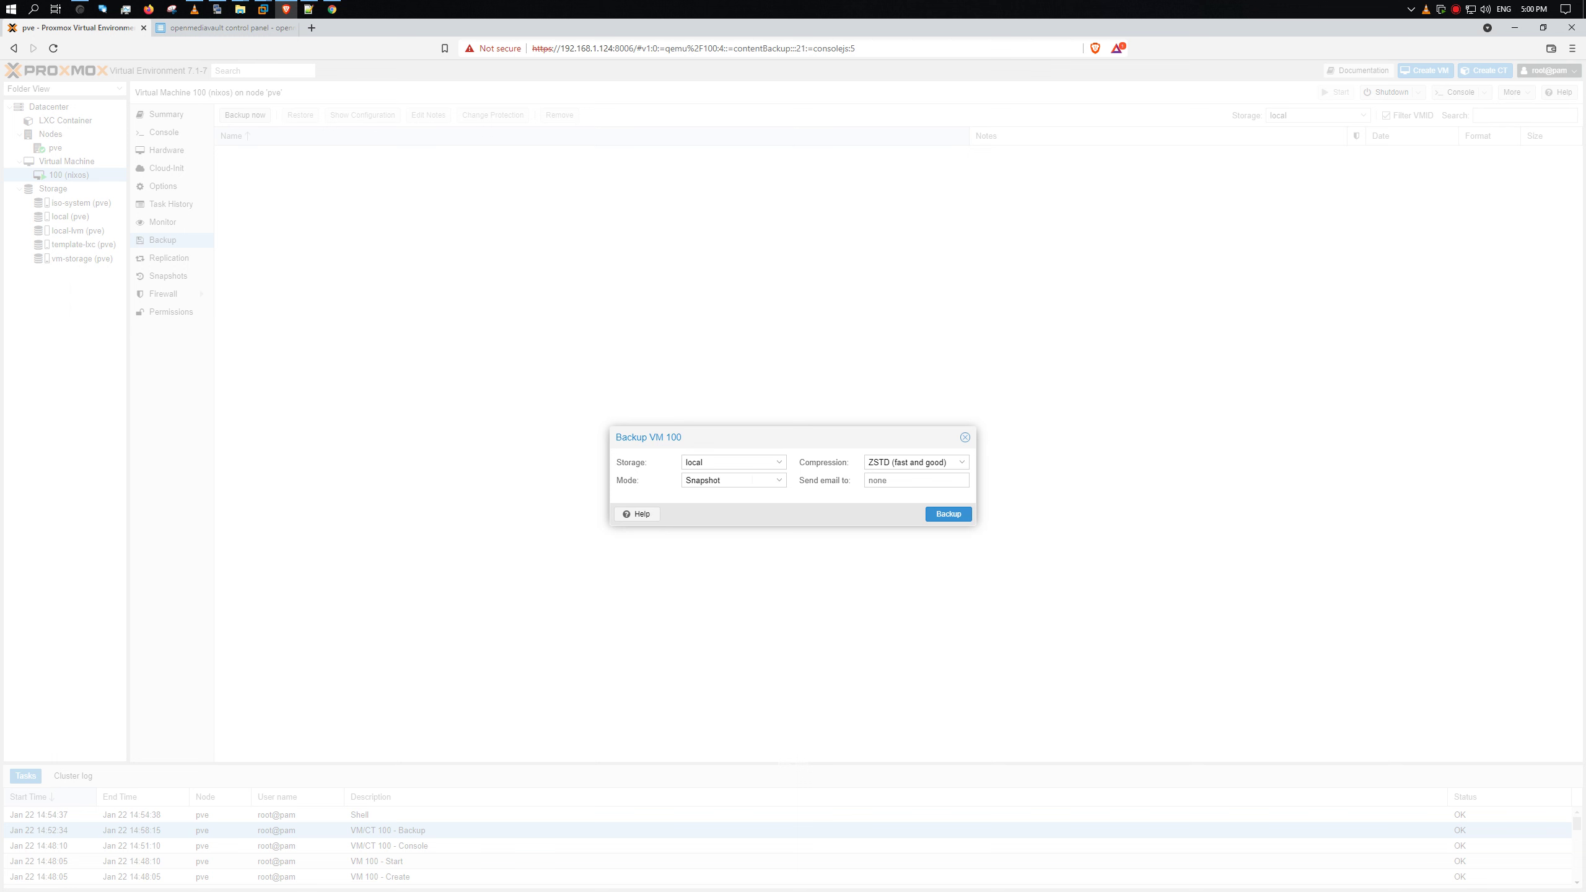
pyautogui.click(965, 437)
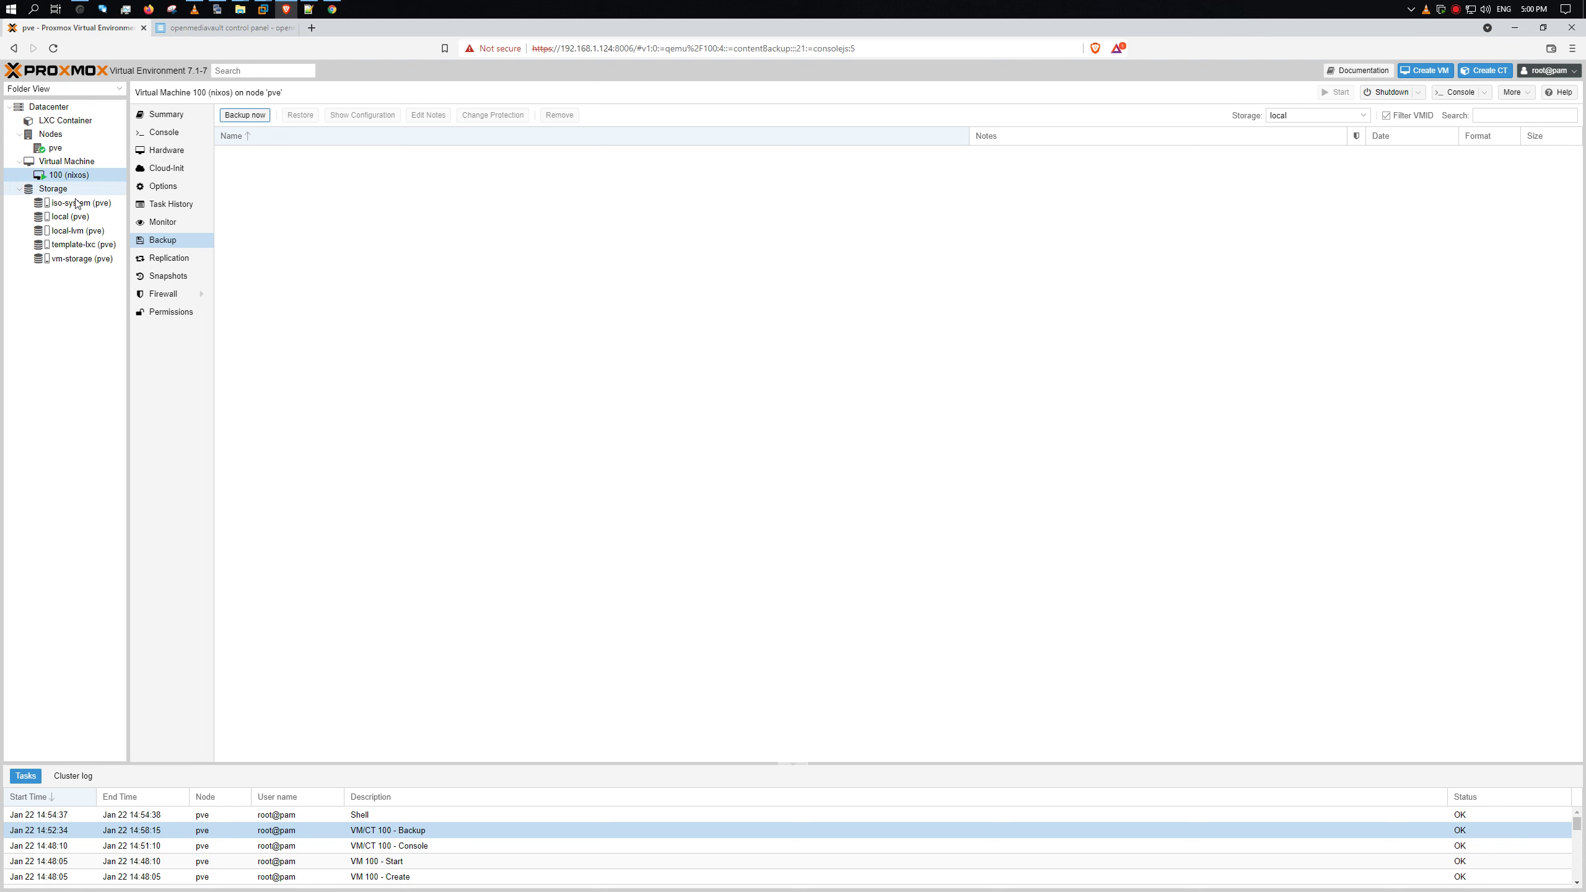
# - Browse the local, local-lvm and template-lxc storages' contents and permissions
pyautogui.click(68, 216)
pyautogui.click(87, 230)
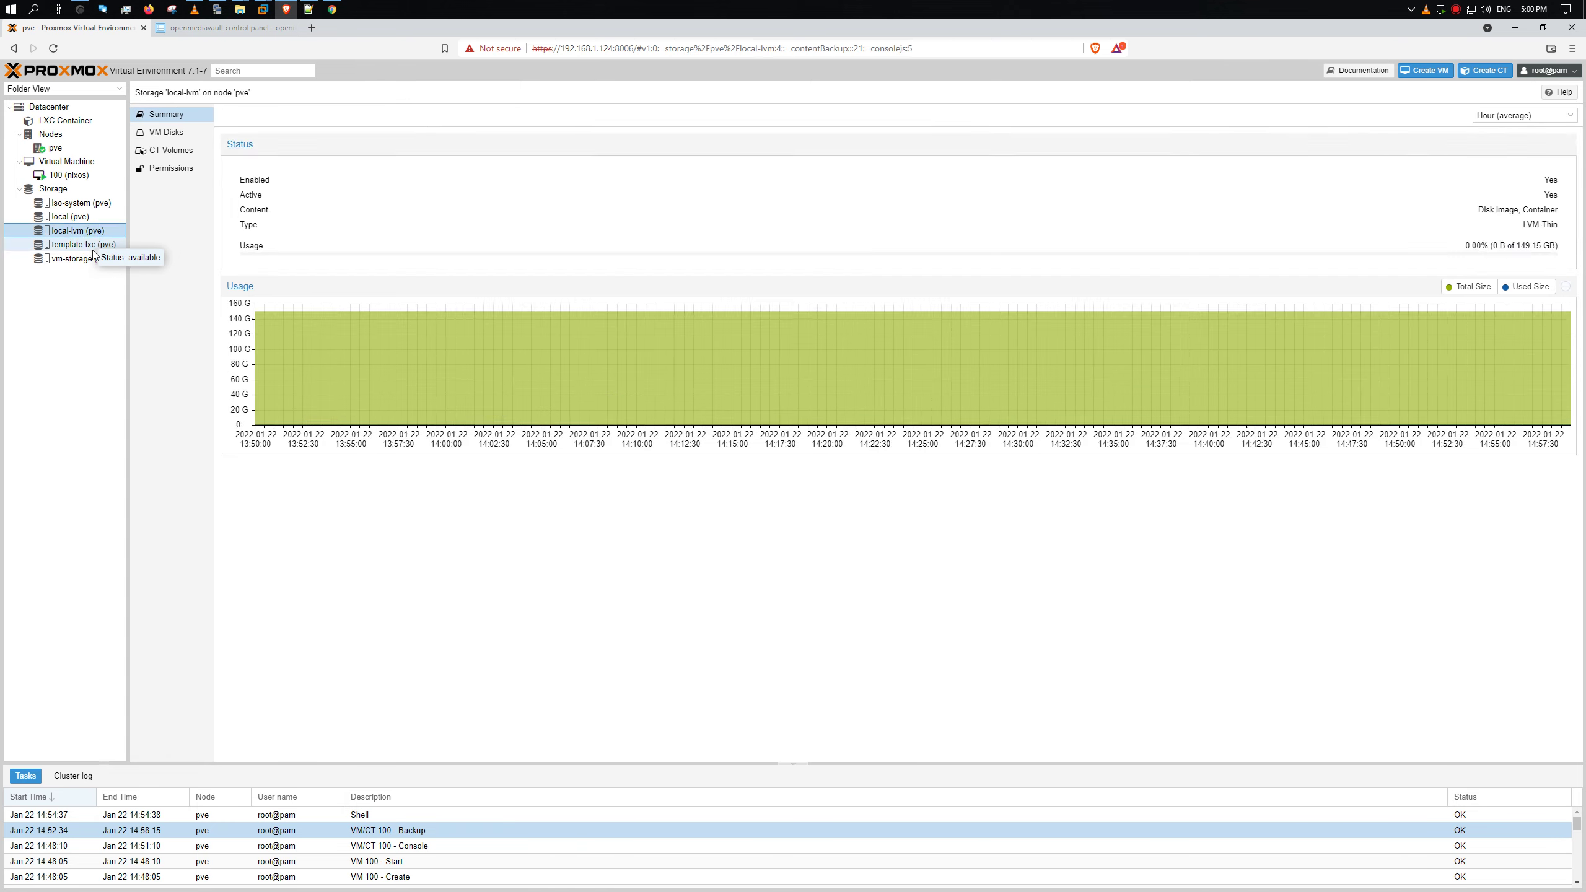
pyautogui.click(87, 244)
pyautogui.click(172, 133)
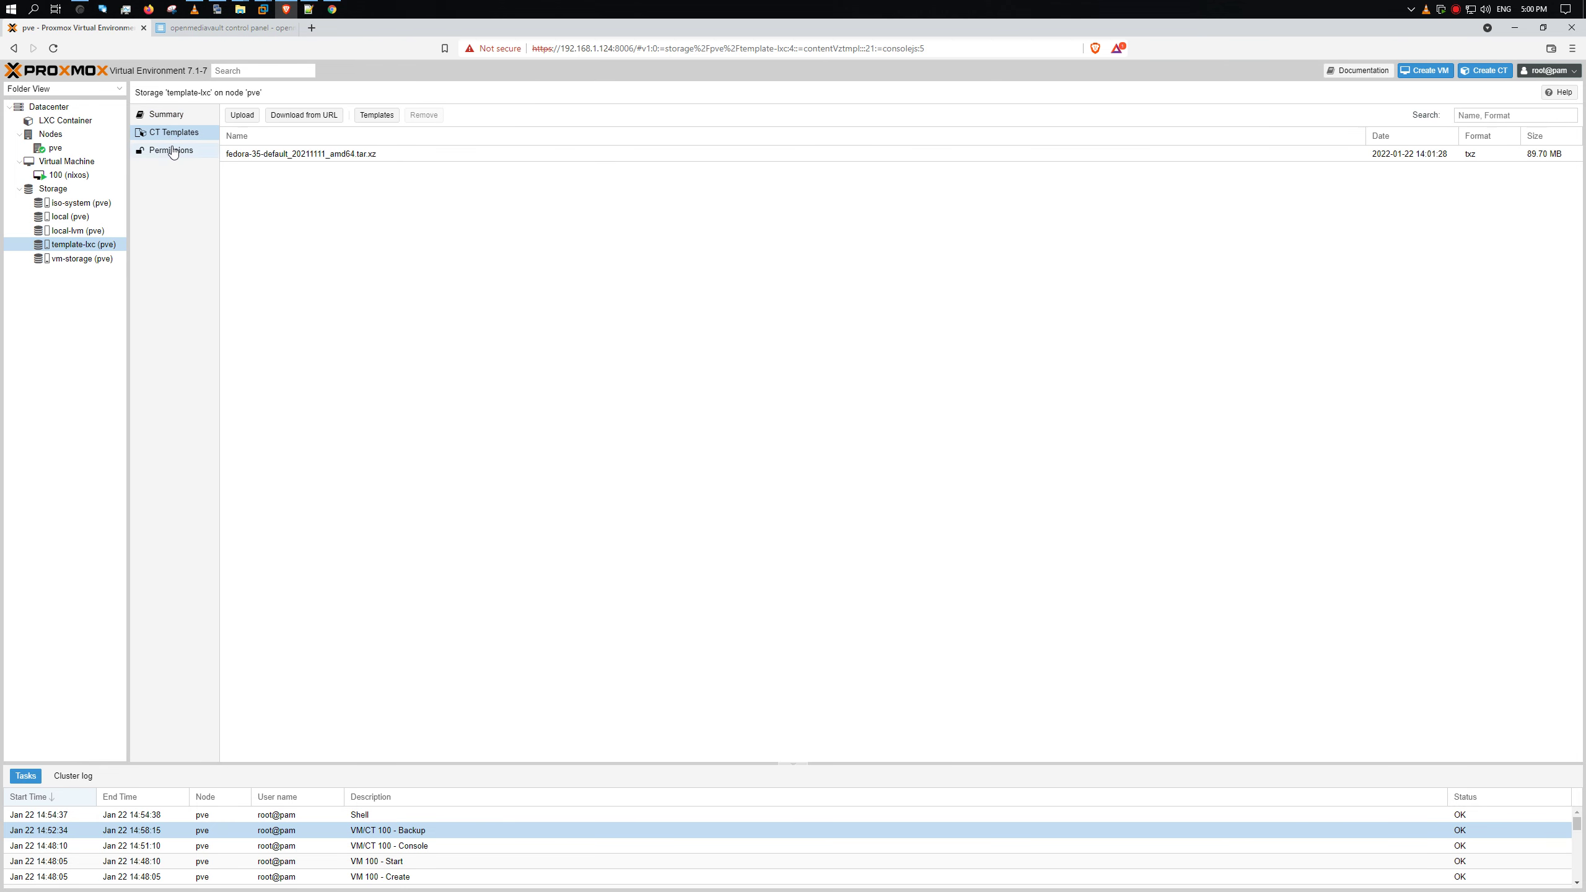
pyautogui.click(173, 150)
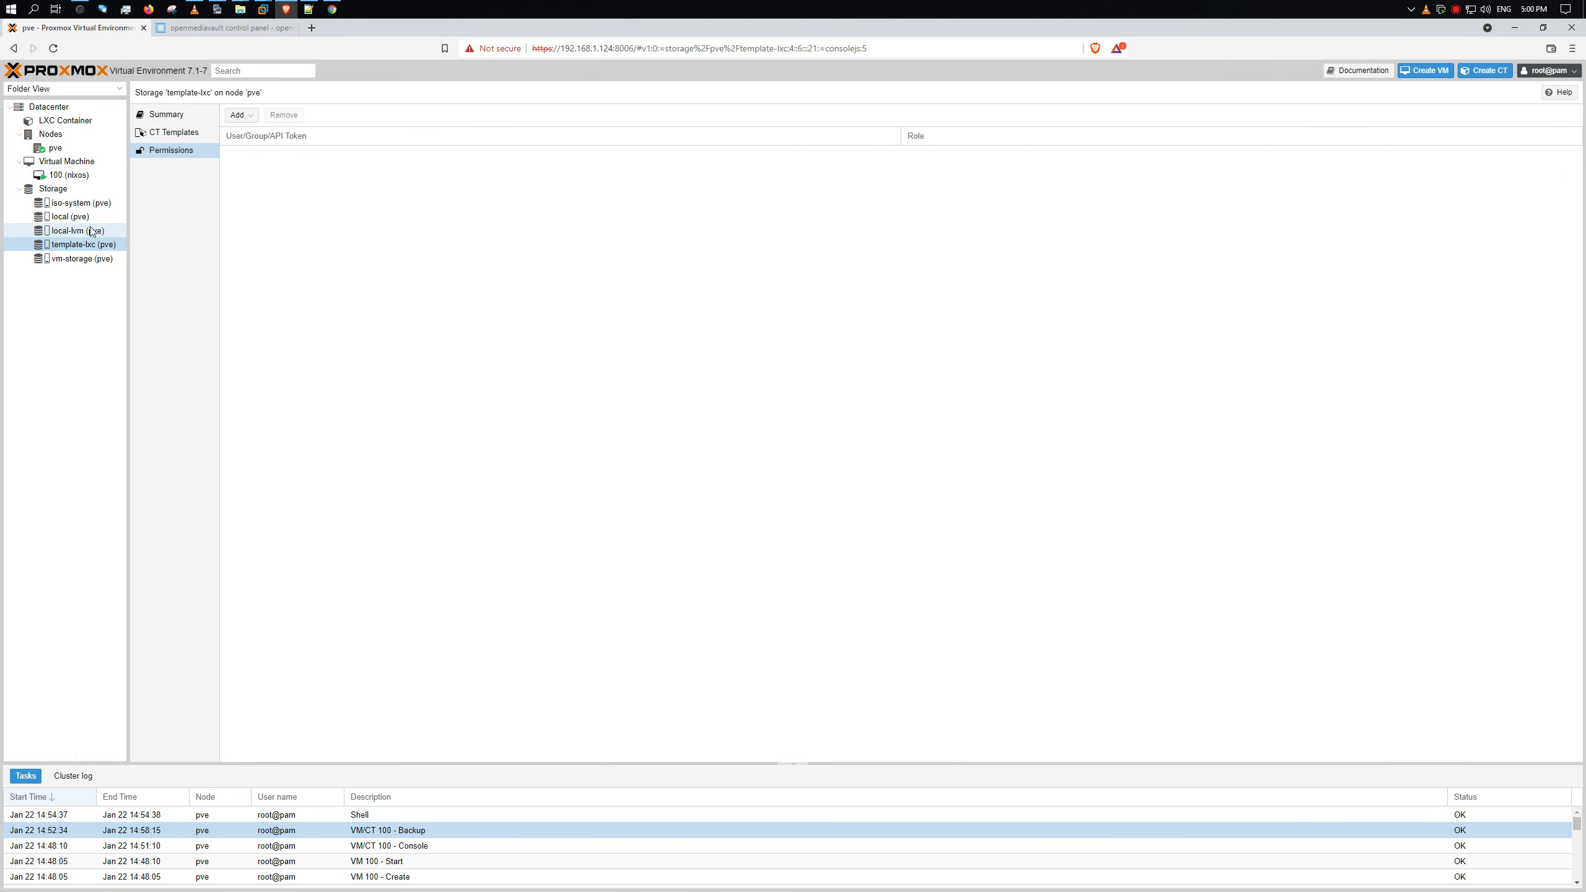
# - Select the vzdump-qemu-100 backup on vm-storage, view its configuration, and open Edit Notes
pyautogui.click(87, 259)
pyautogui.click(176, 164)
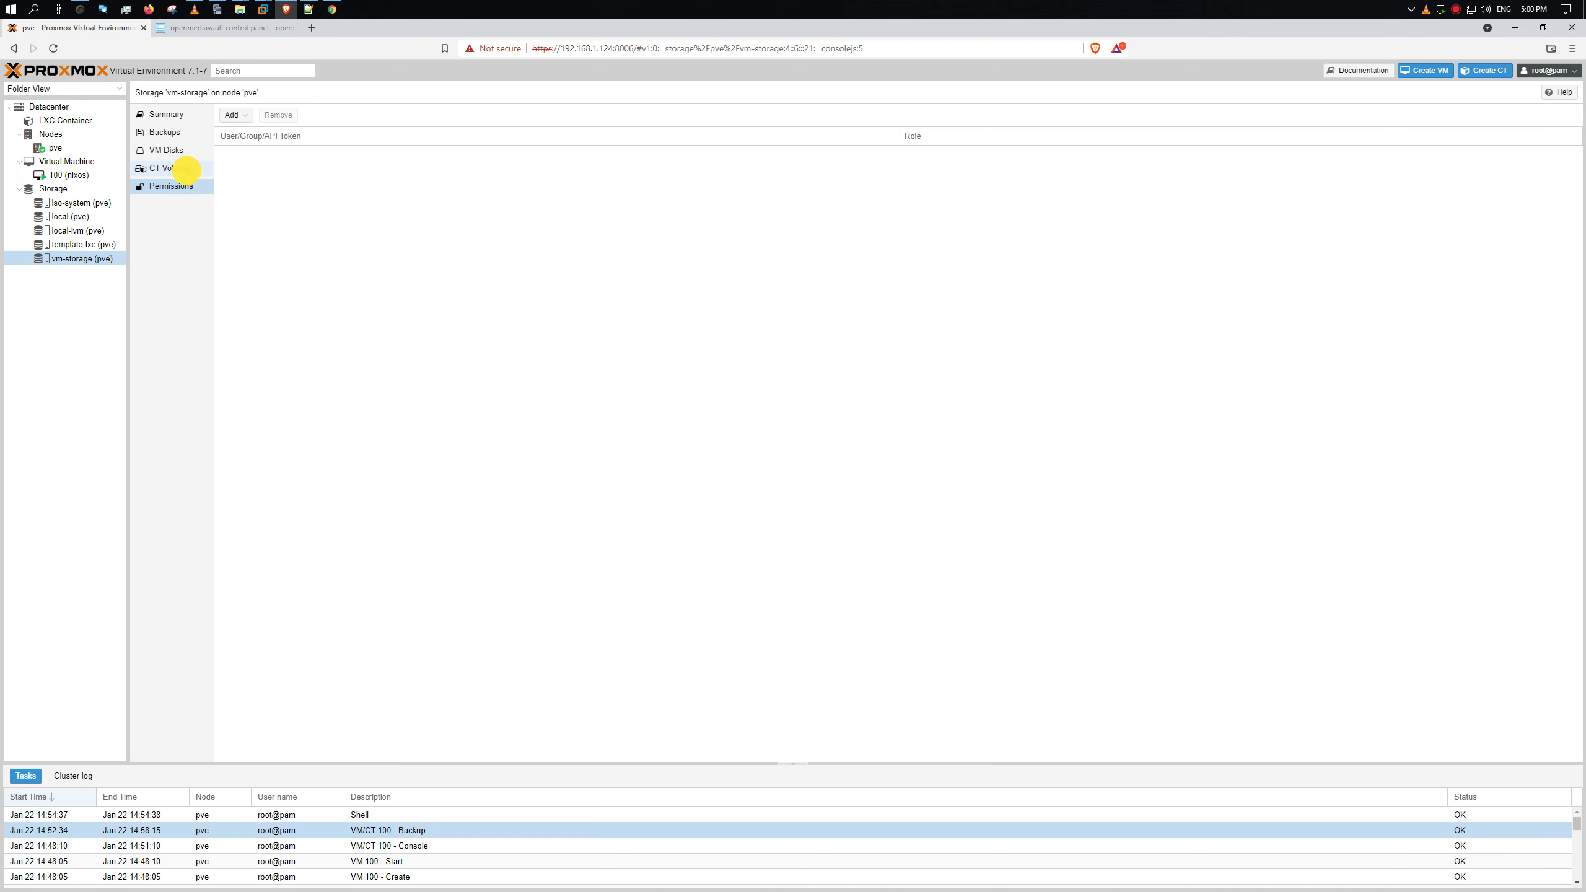
pyautogui.click(177, 134)
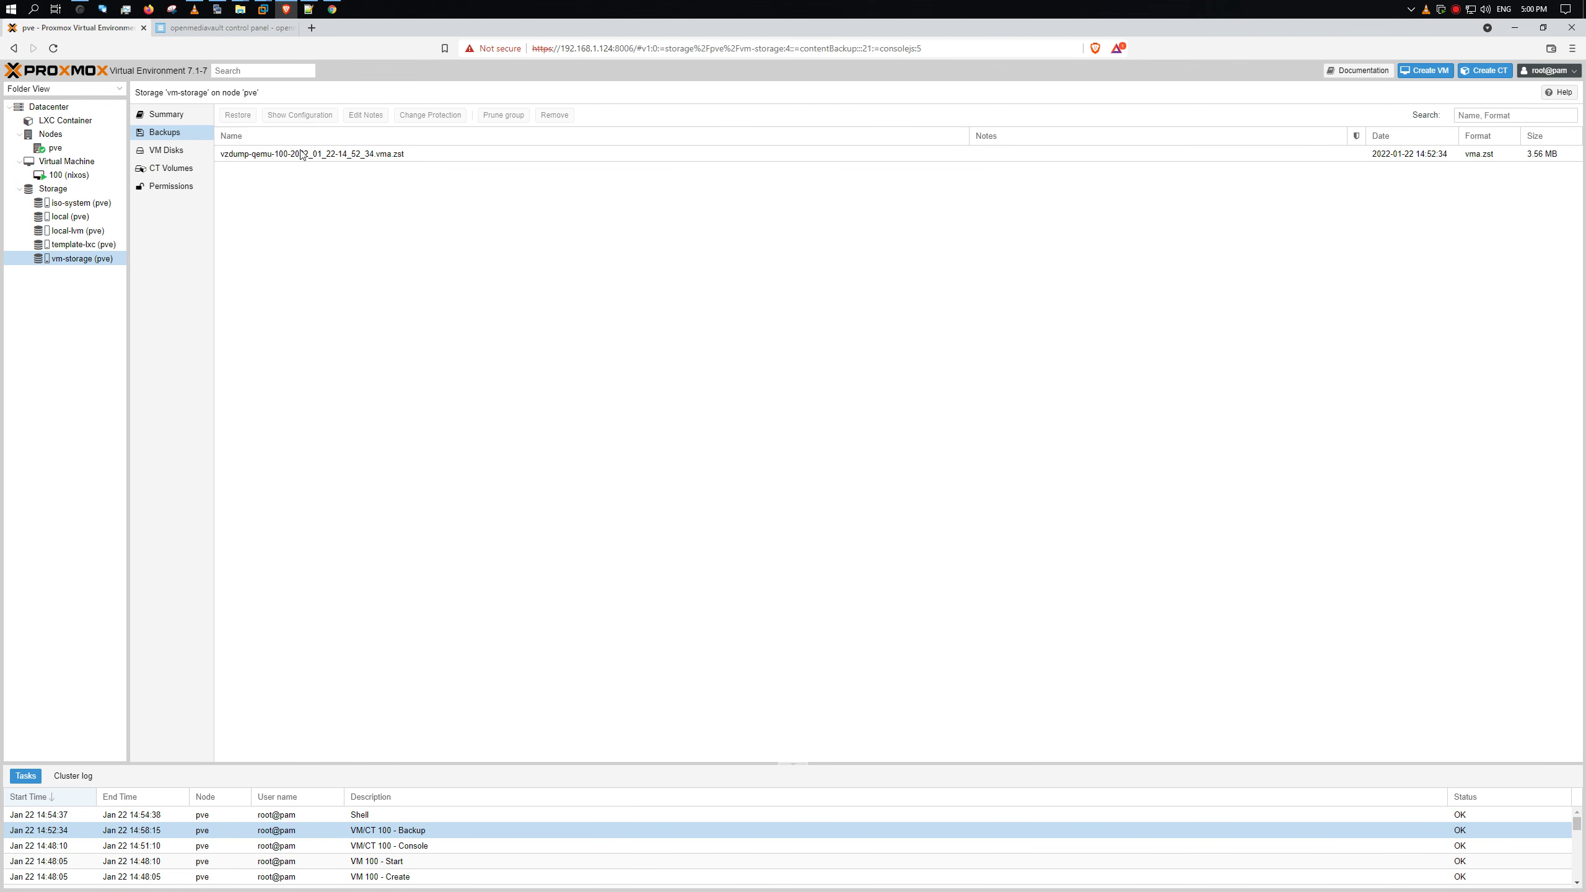
pyautogui.click(301, 154)
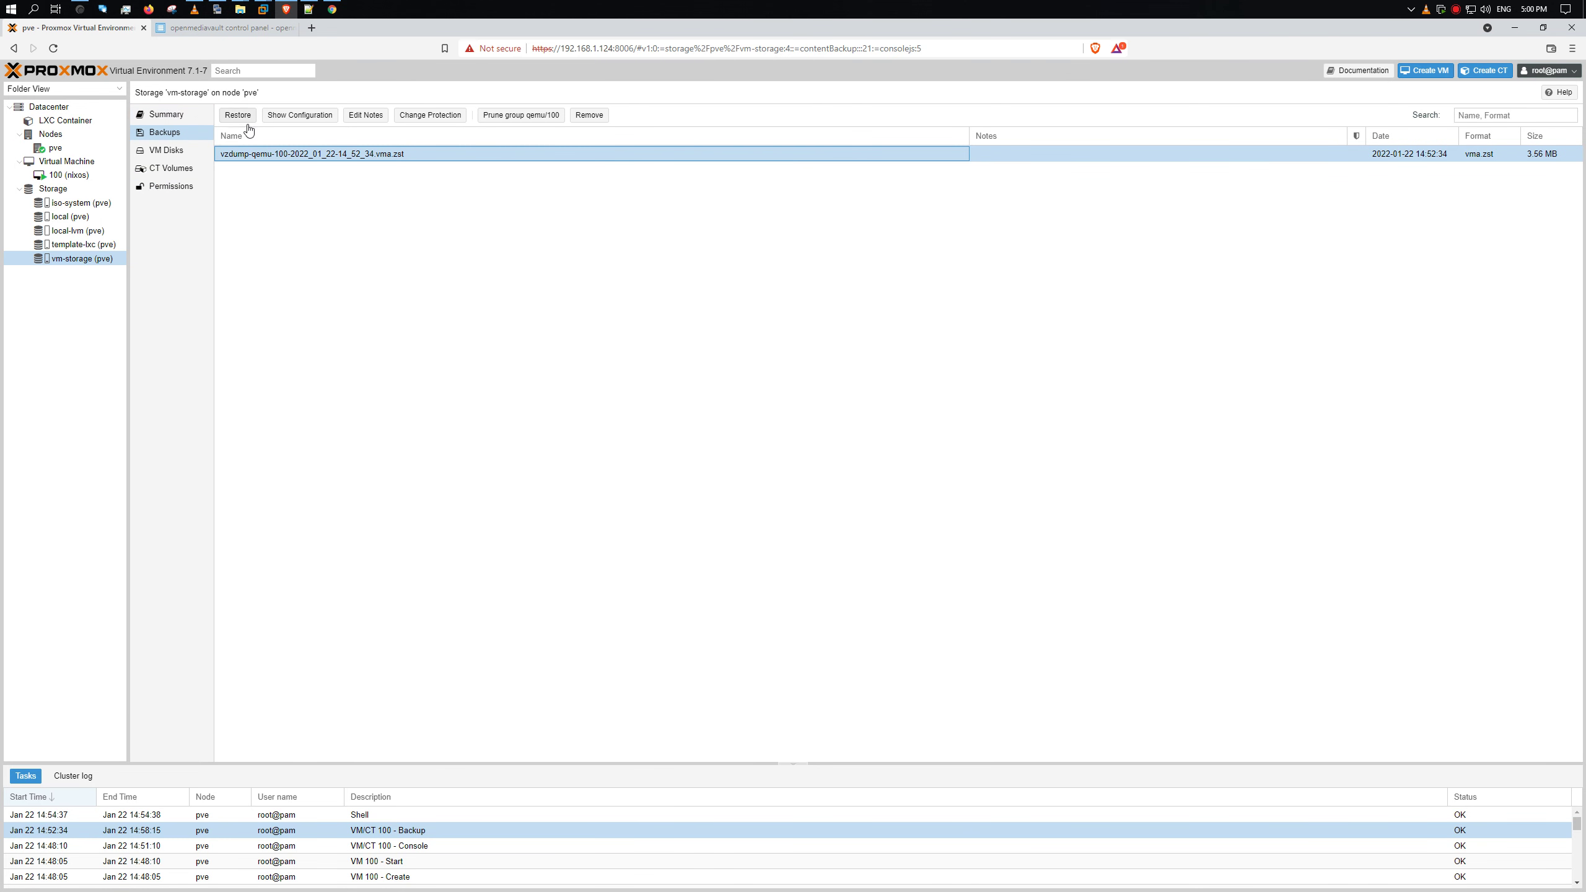
pyautogui.click(301, 117)
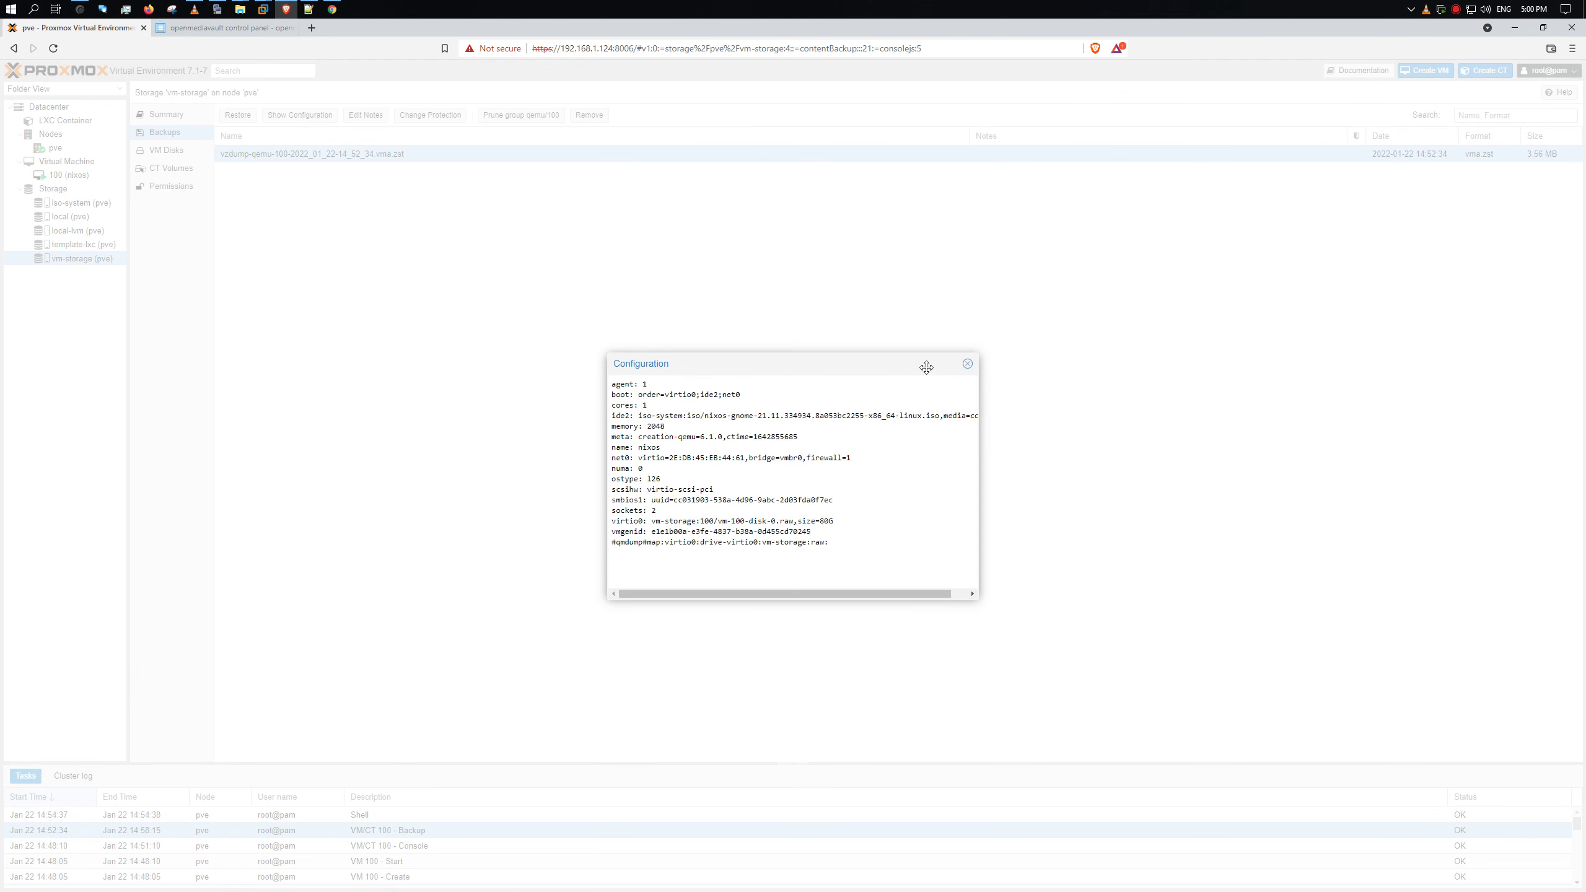
pyautogui.click(967, 364)
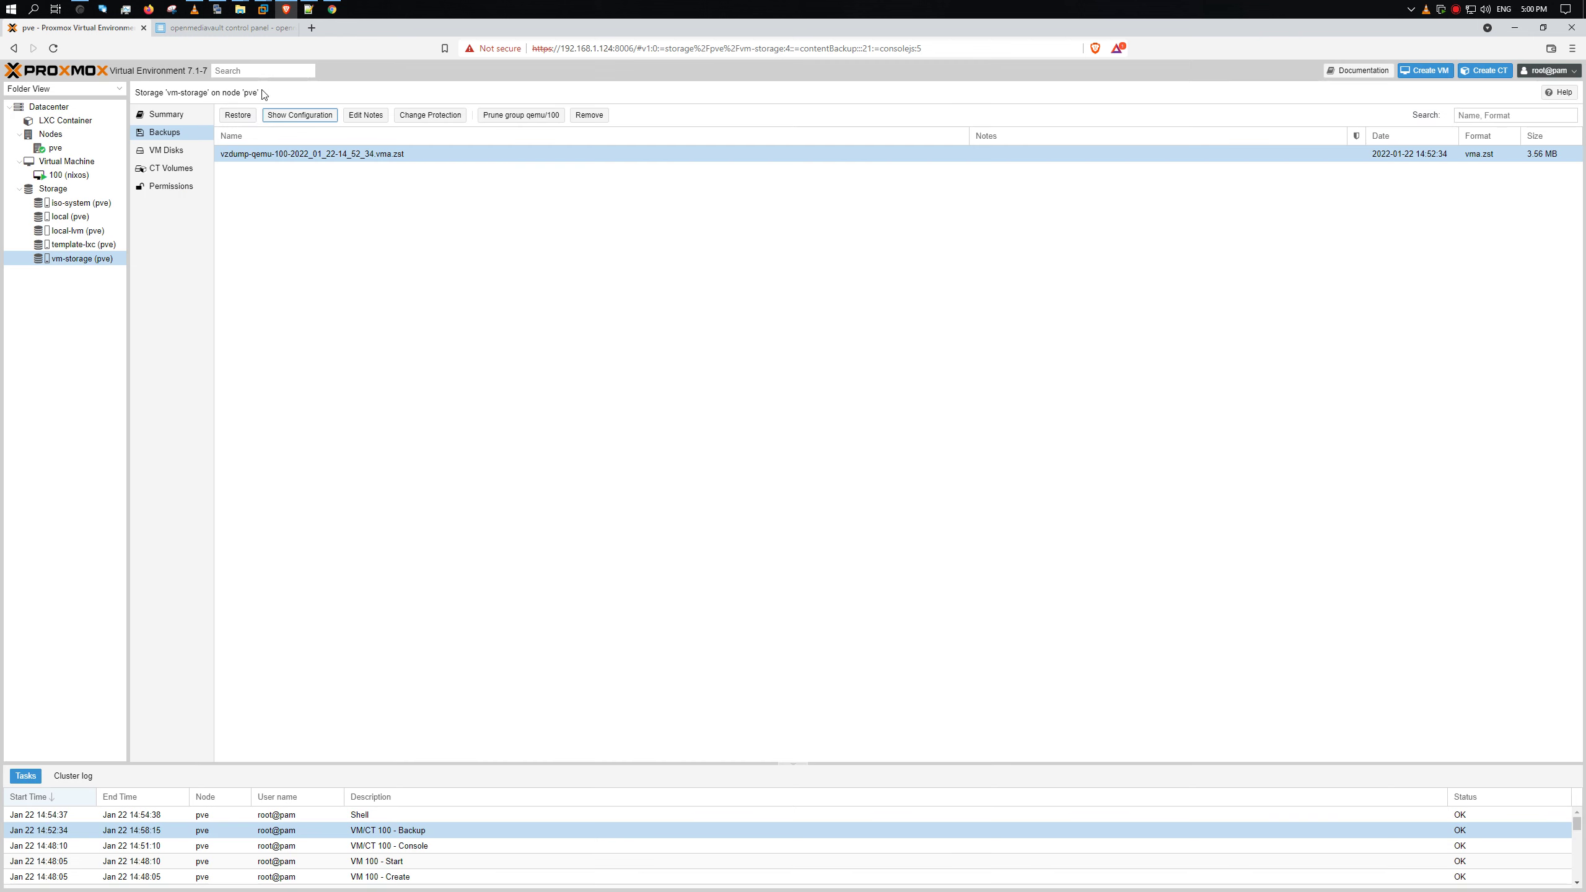
pyautogui.click(366, 115)
# - Annotate the vzdump-qemu-100 backup as 'my first backup', fixing the typo, and mark it protected
pyautogui.click(724, 484)
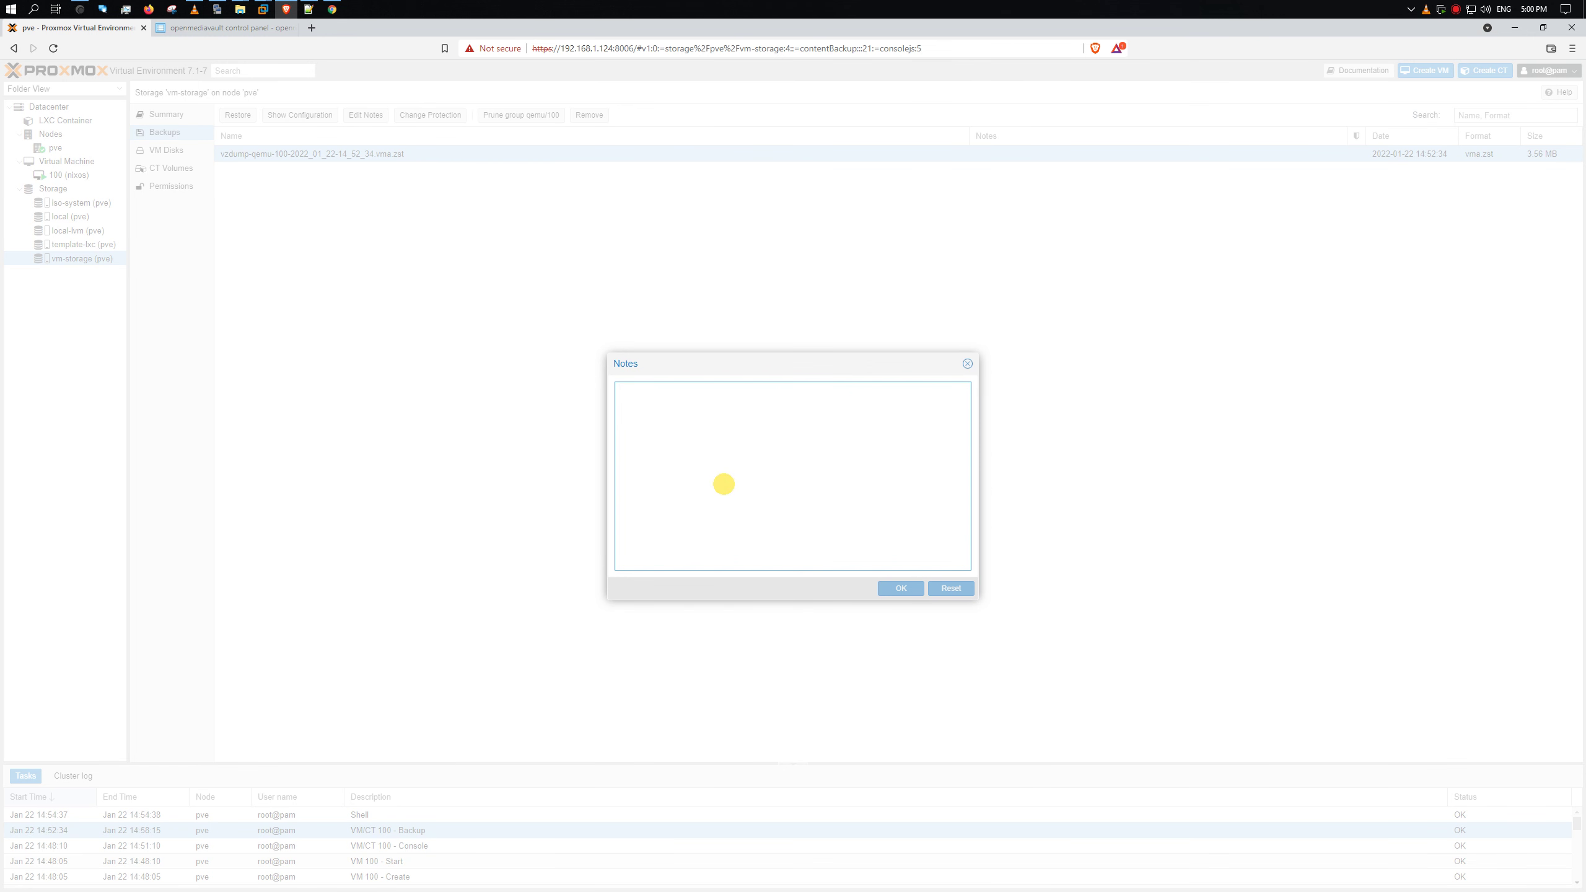
pyautogui.write('my ')
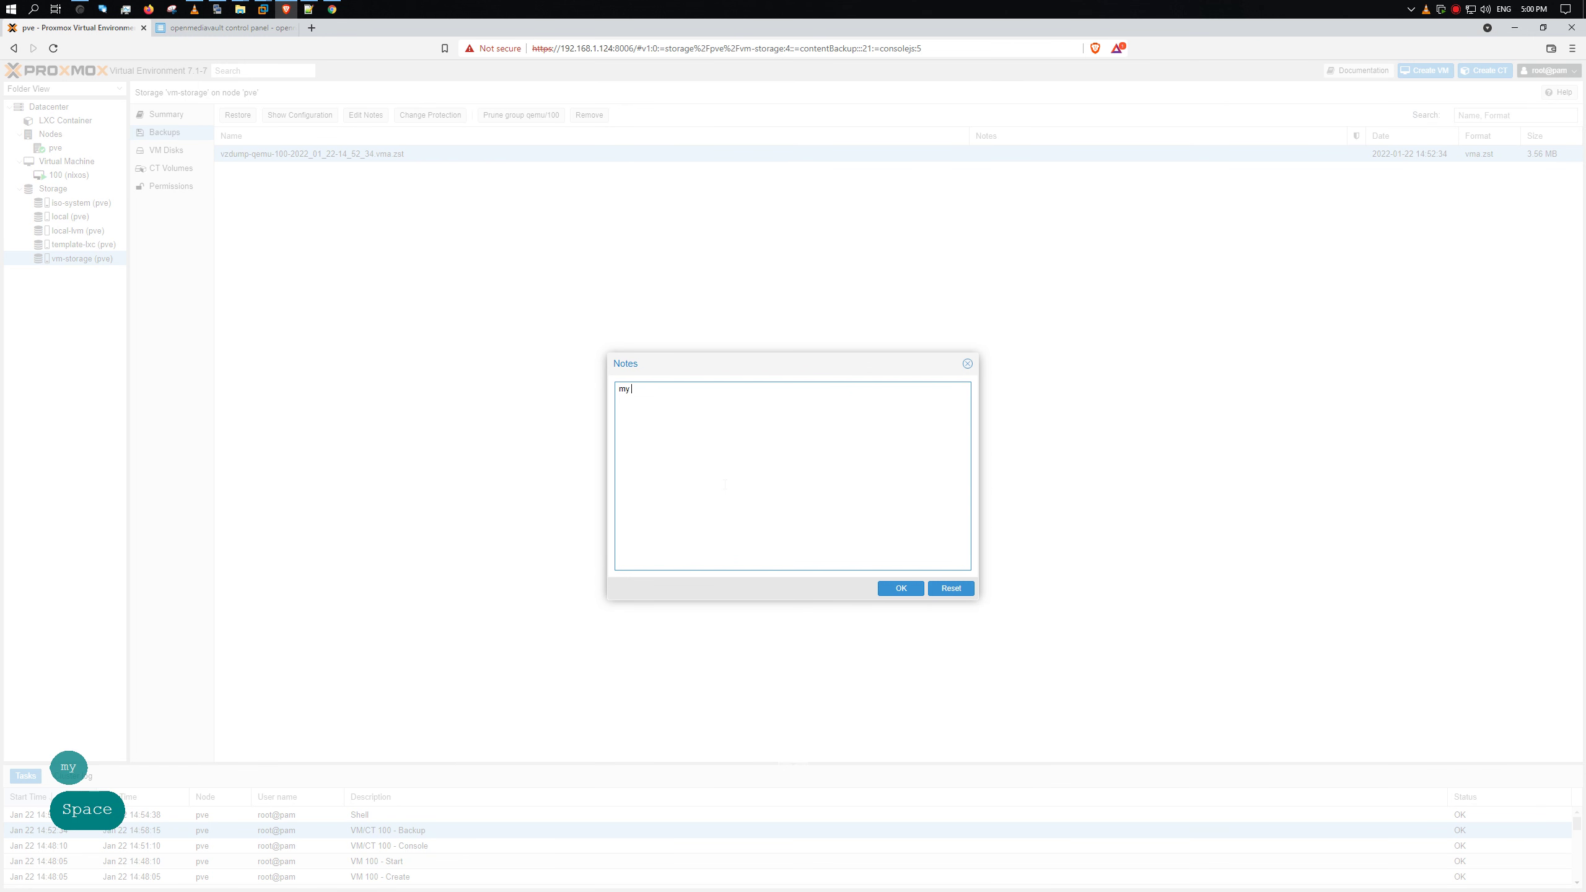
pyautogui.write('fir')
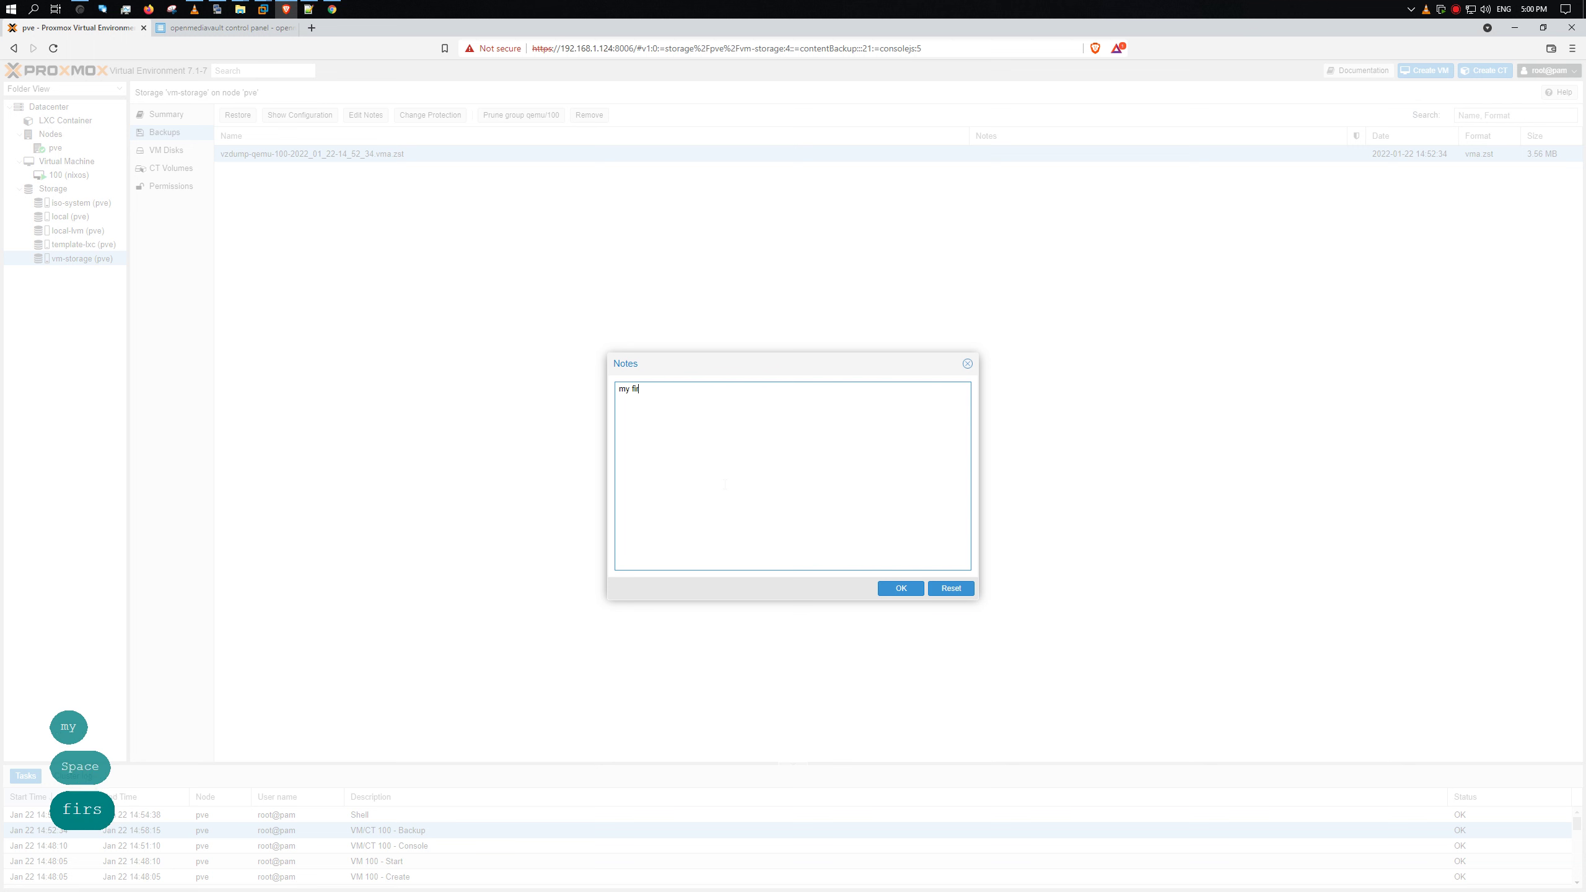
pyautogui.write('st back')
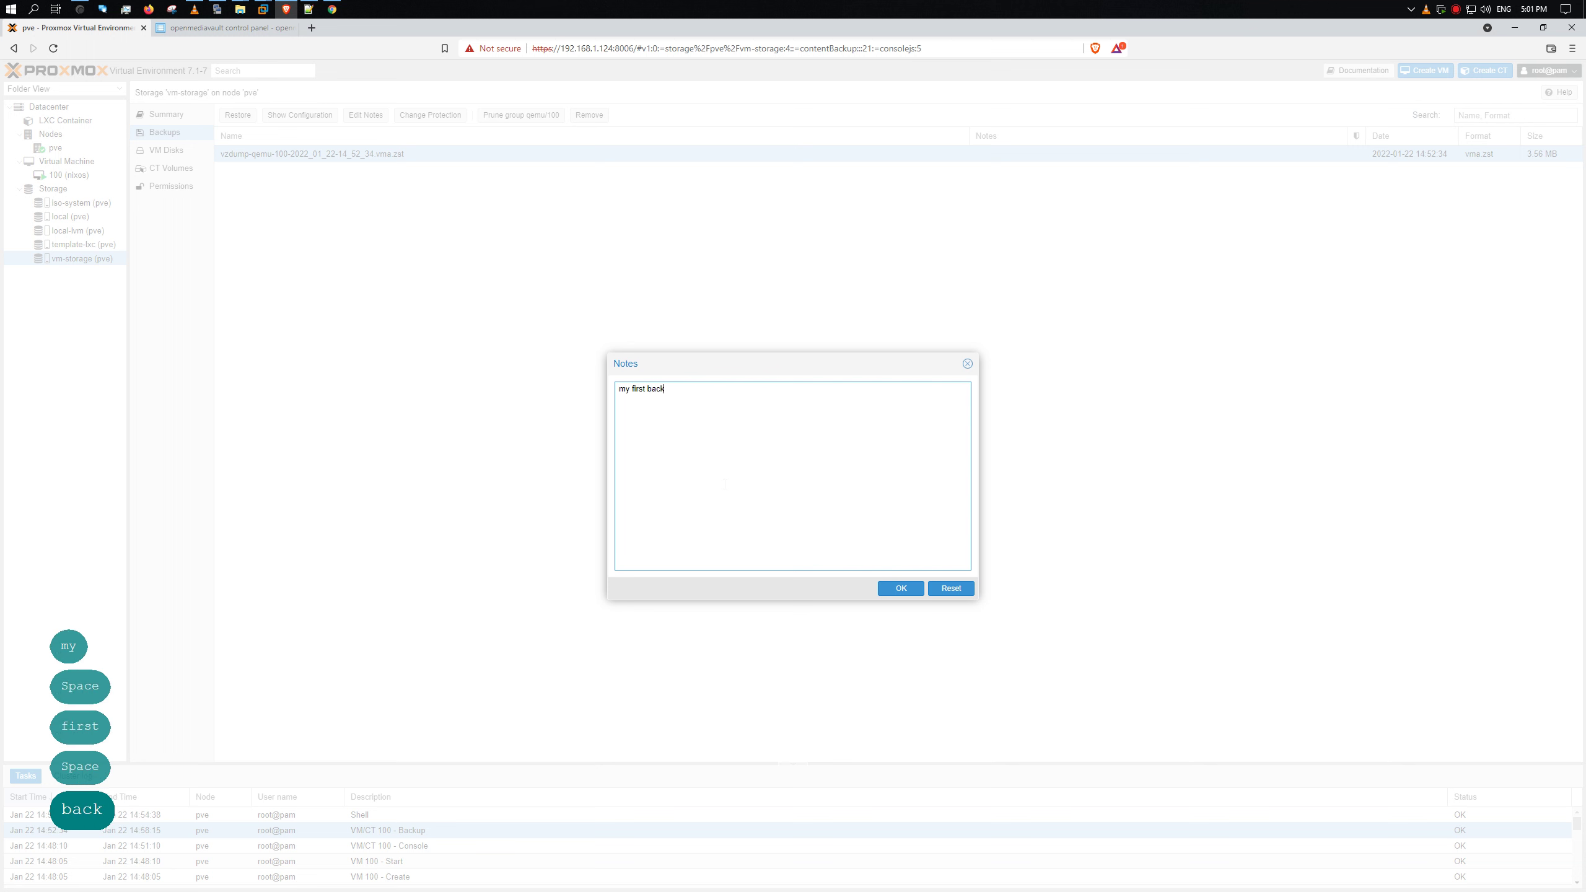
pyautogui.write('p')
pyautogui.click(903, 590)
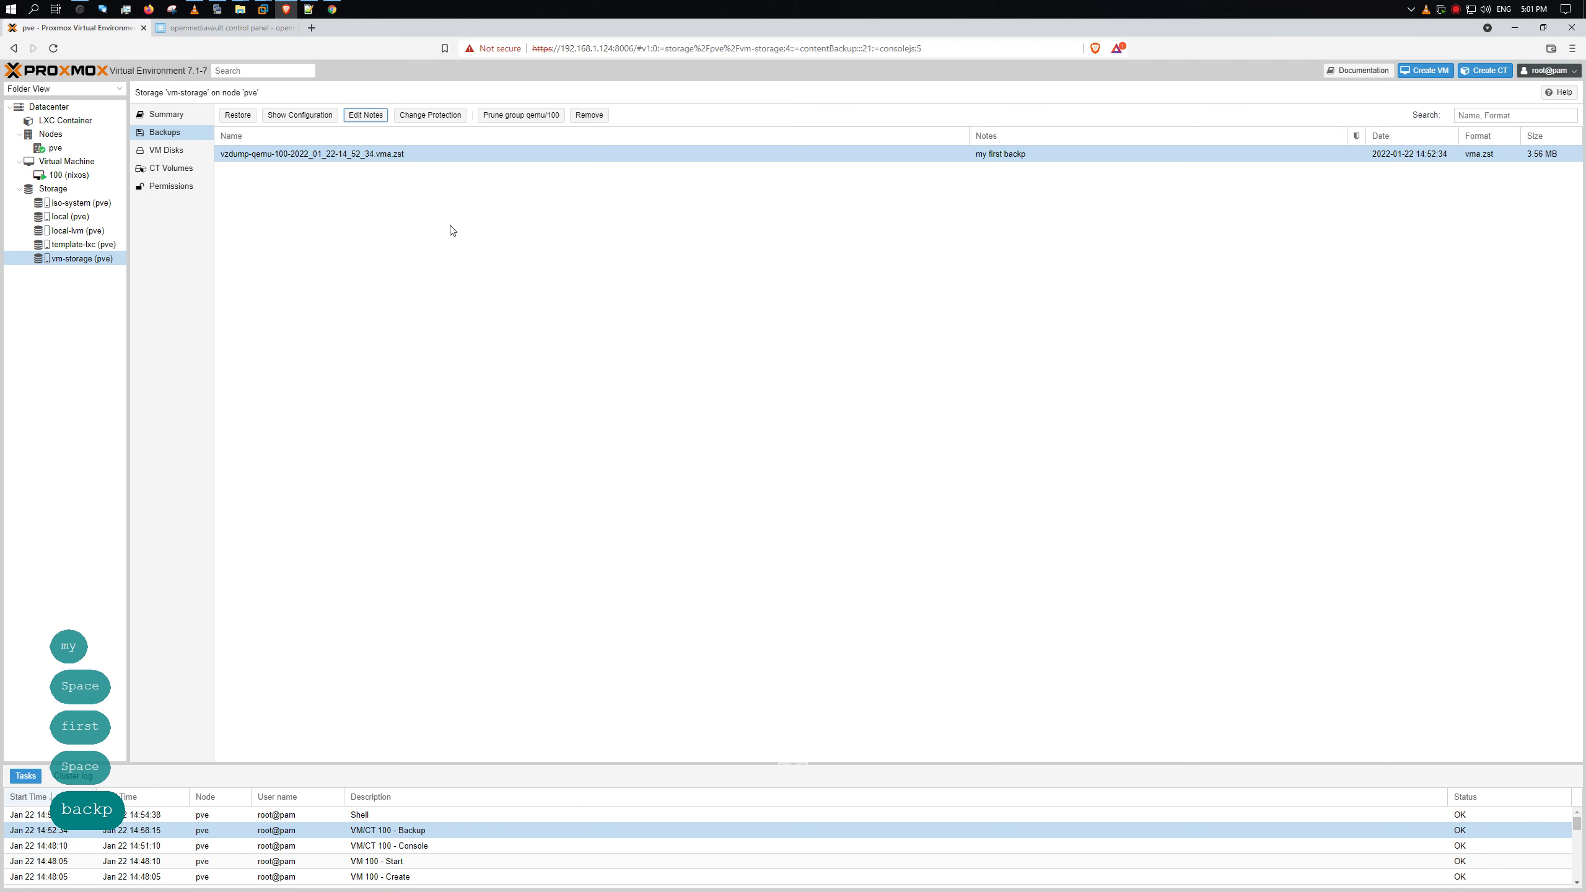
pyautogui.rightClick(950, 156)
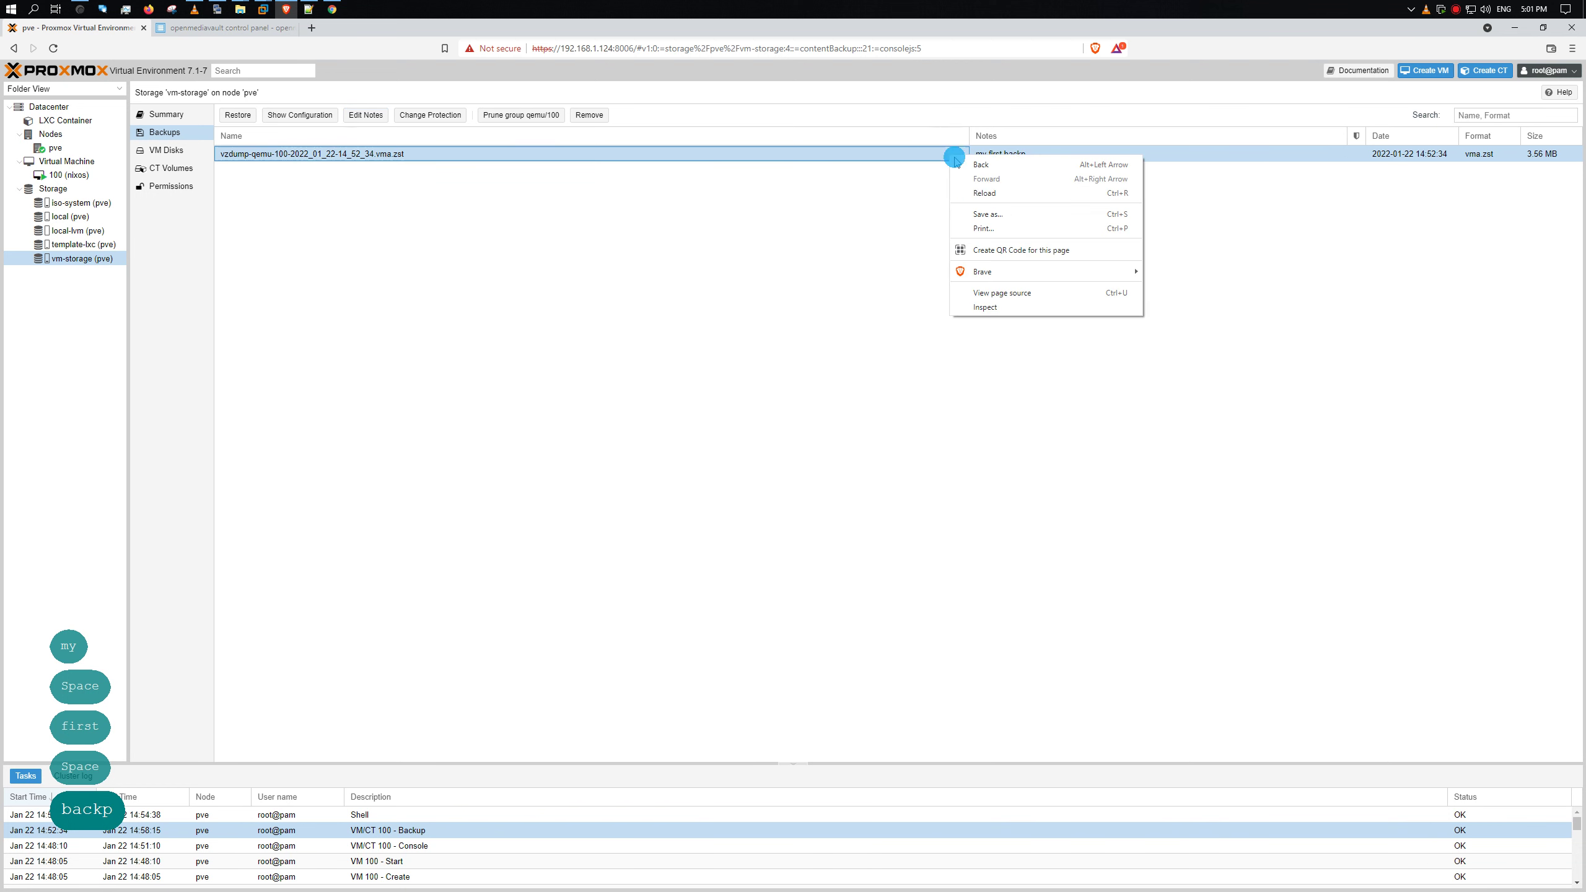
pyautogui.click(370, 117)
pyautogui.click(370, 117)
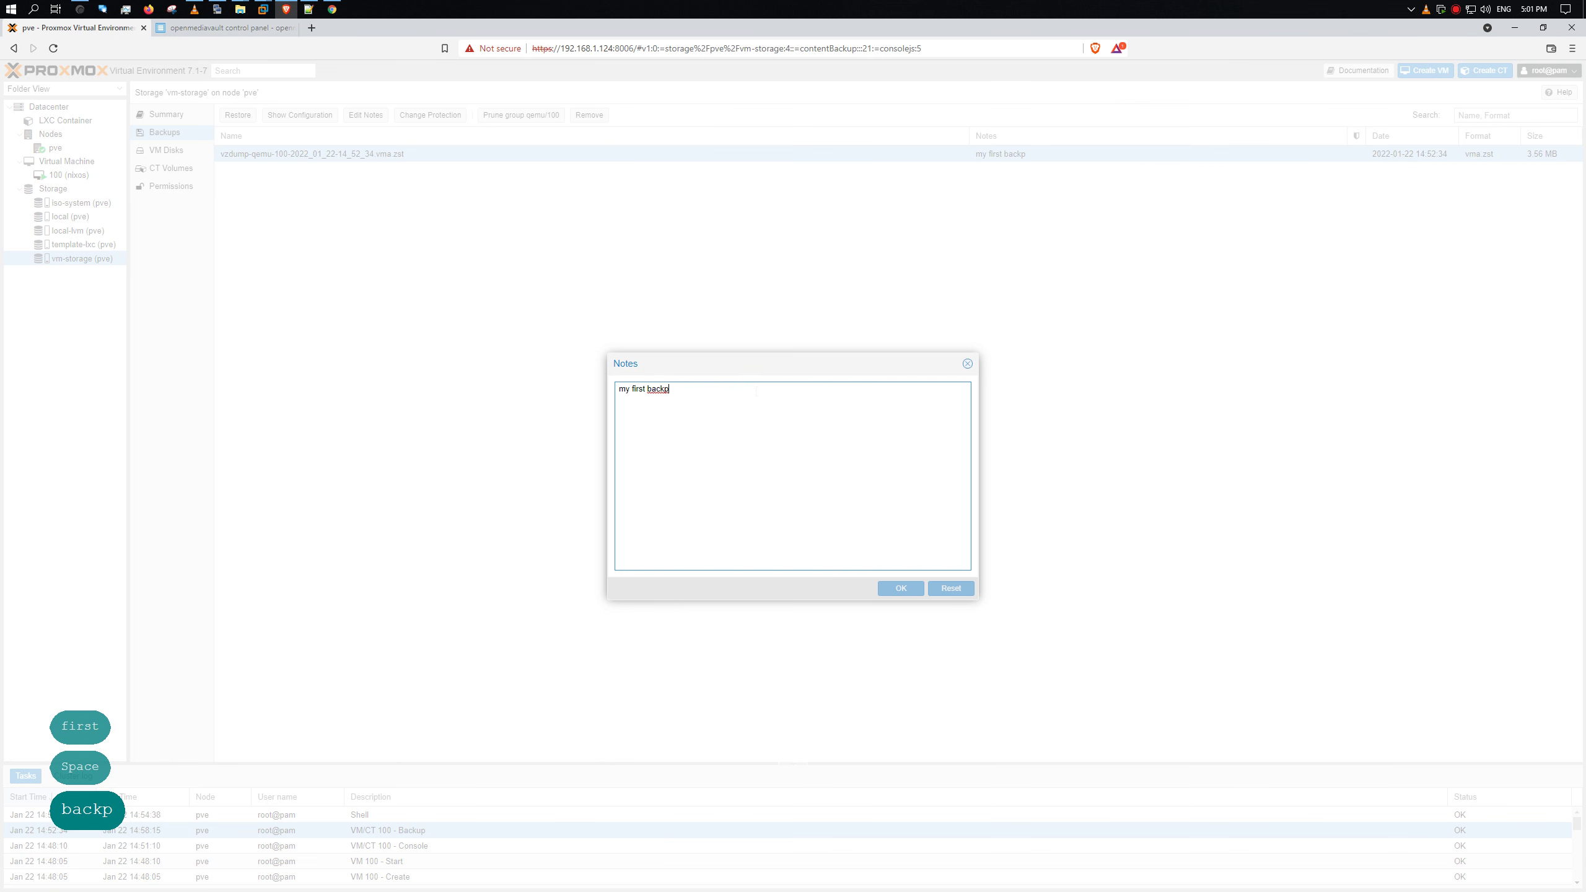
pyautogui.press('BackSpace')
pyautogui.write('up')
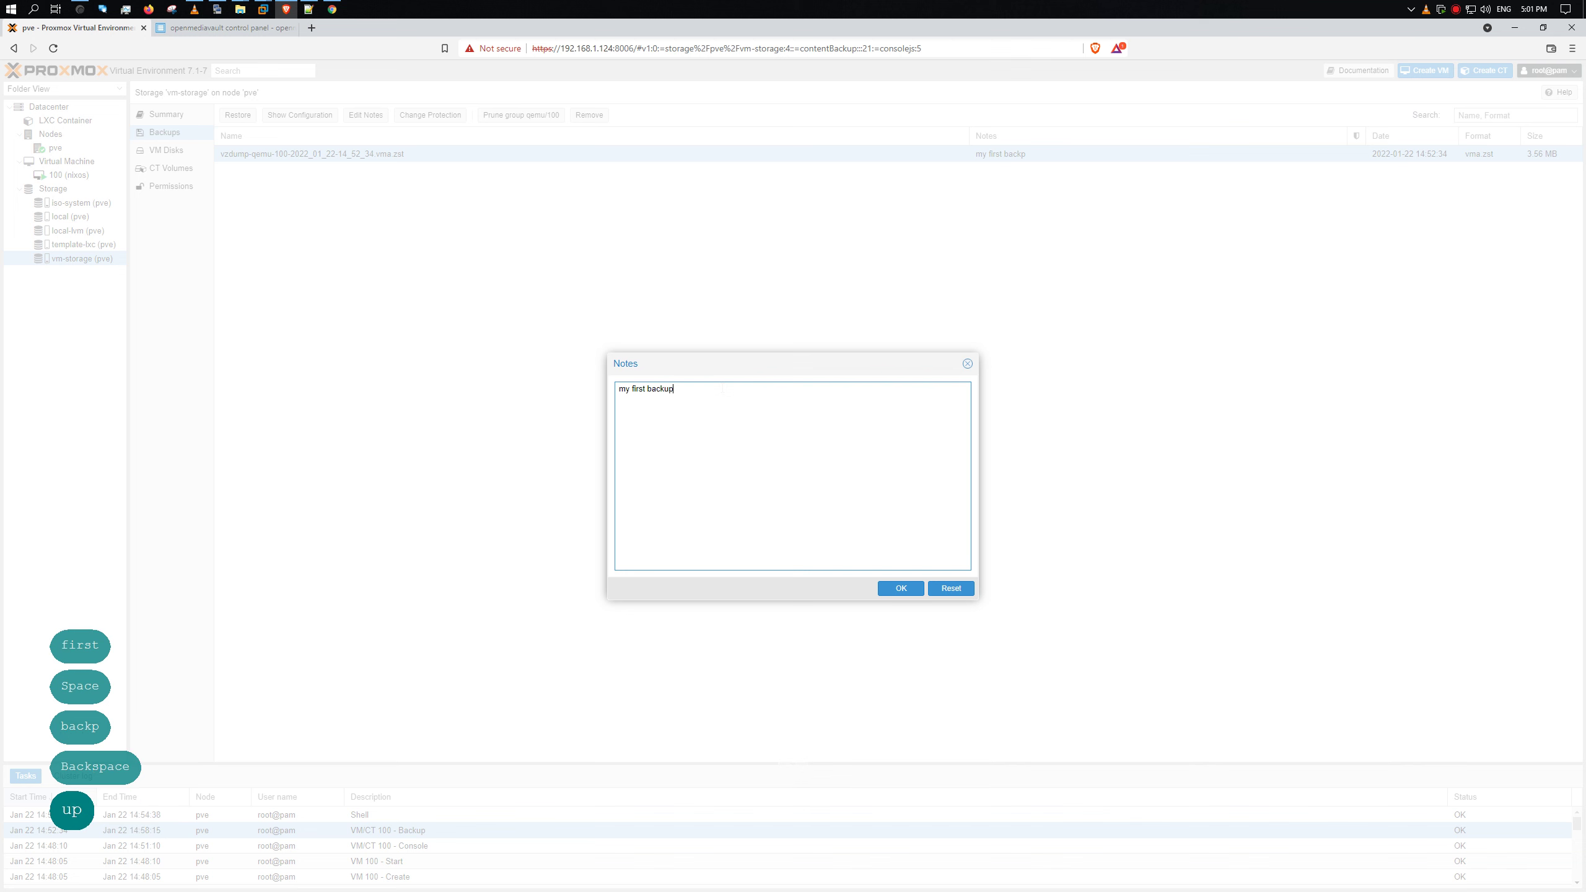
pyautogui.click(901, 588)
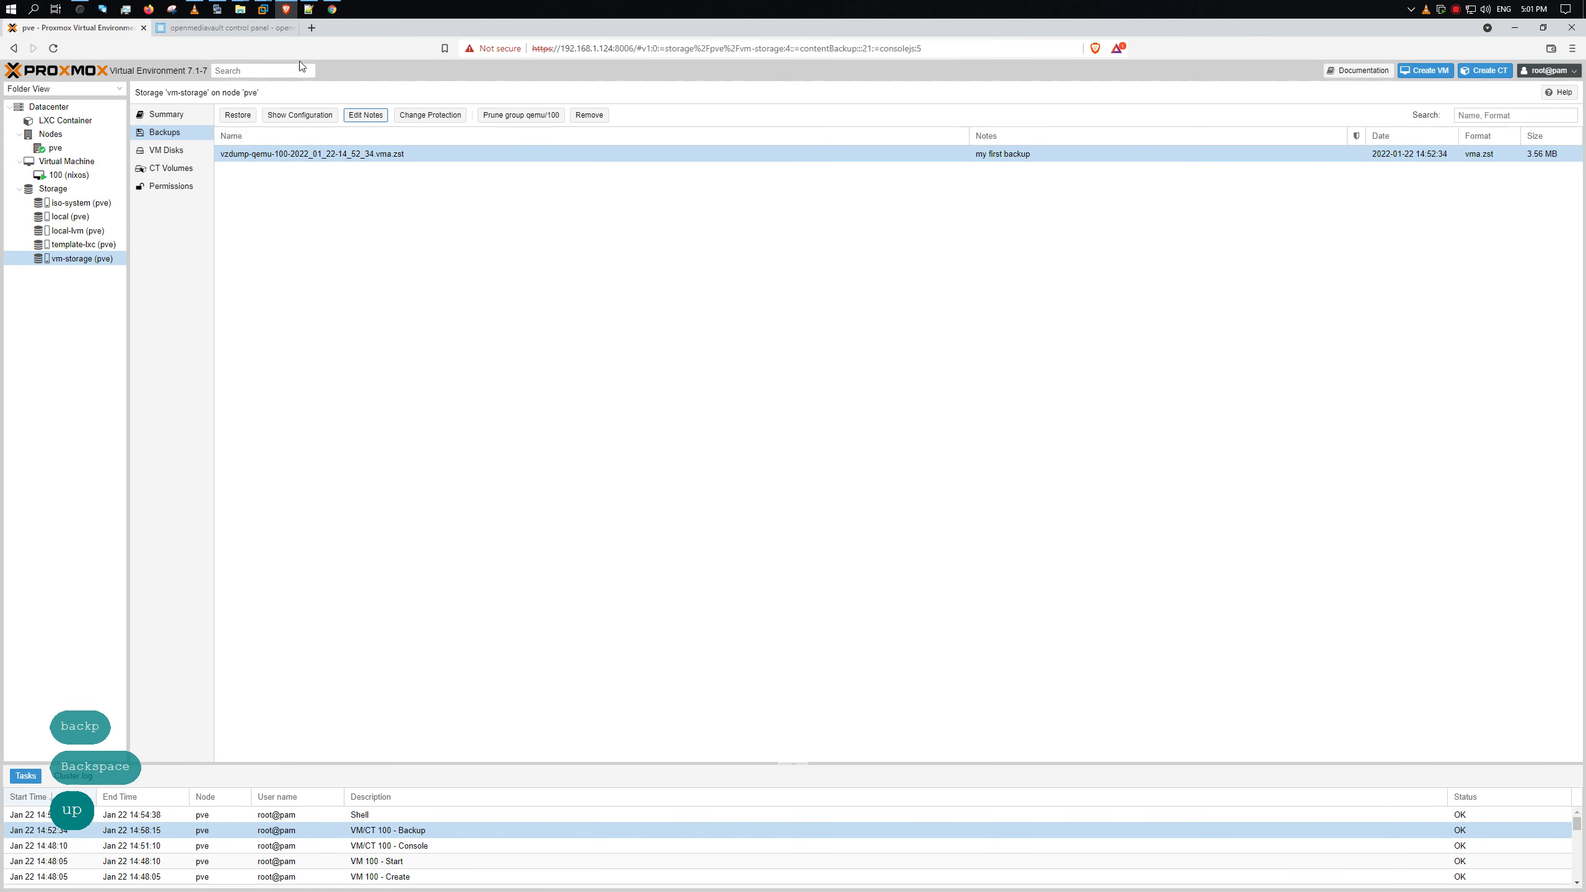
pyautogui.click(455, 118)
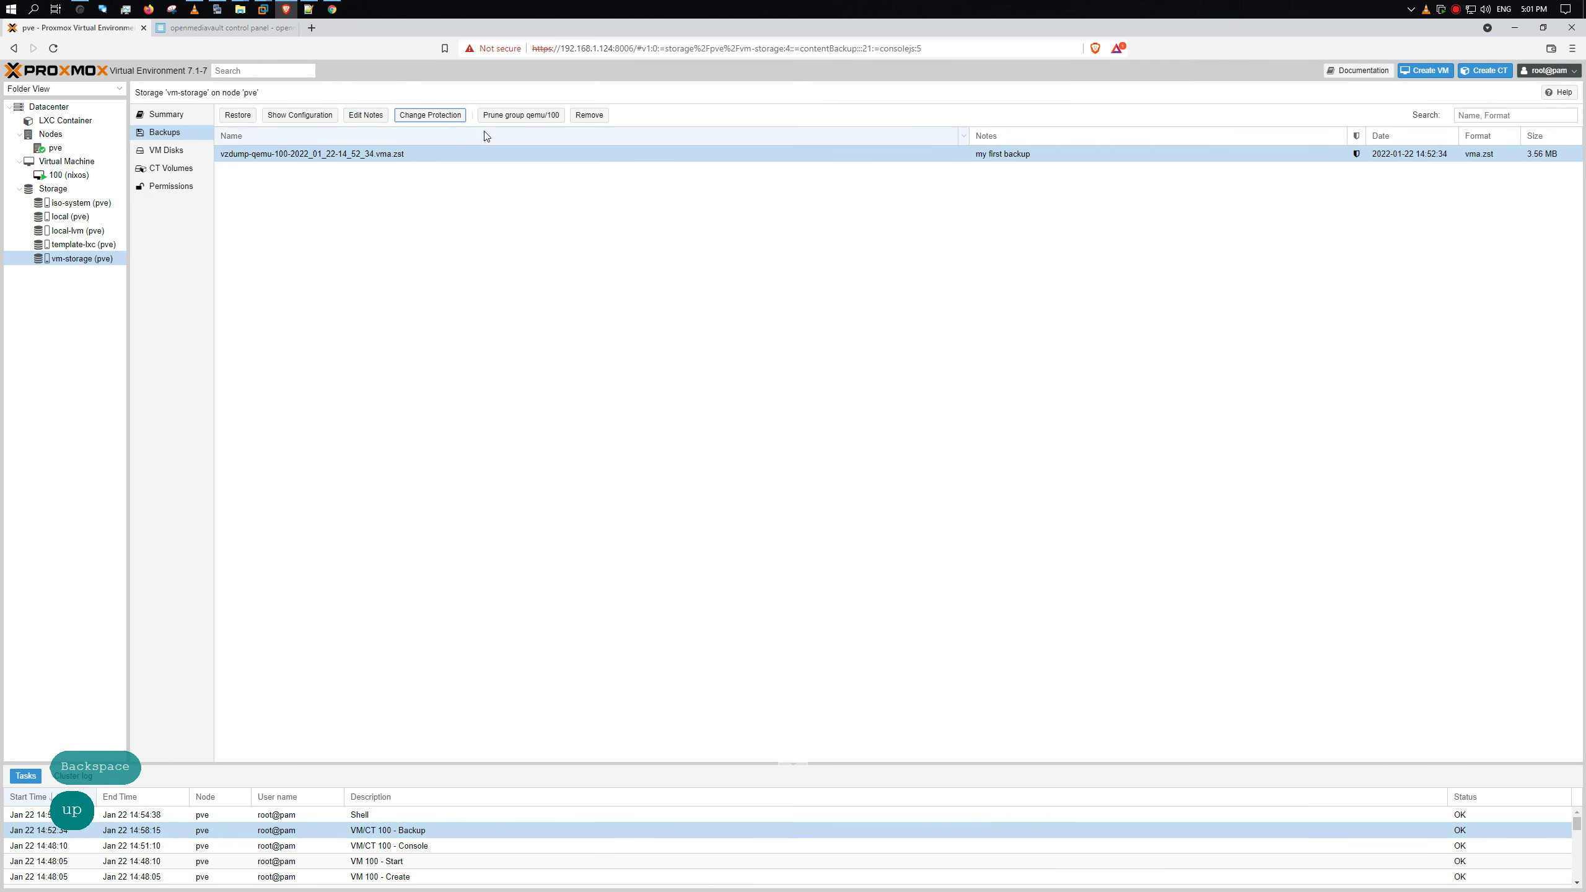
# - Toggle the backup's protection, cancel its removal, and return to VM 100's Backup panel
pyautogui.click(432, 119)
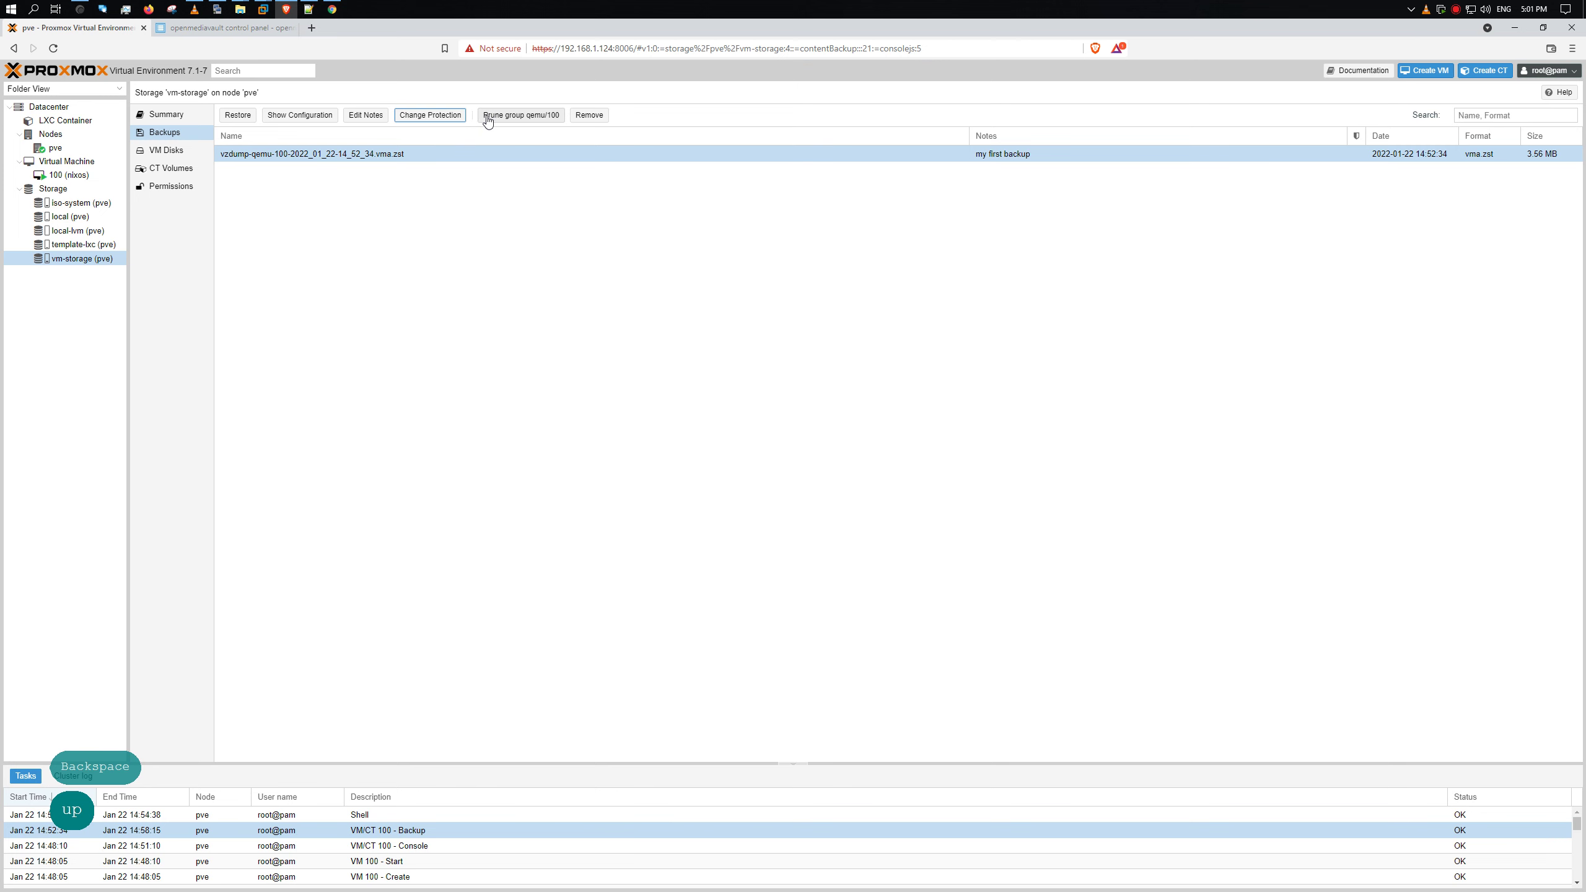
pyautogui.click(454, 116)
pyautogui.click(450, 116)
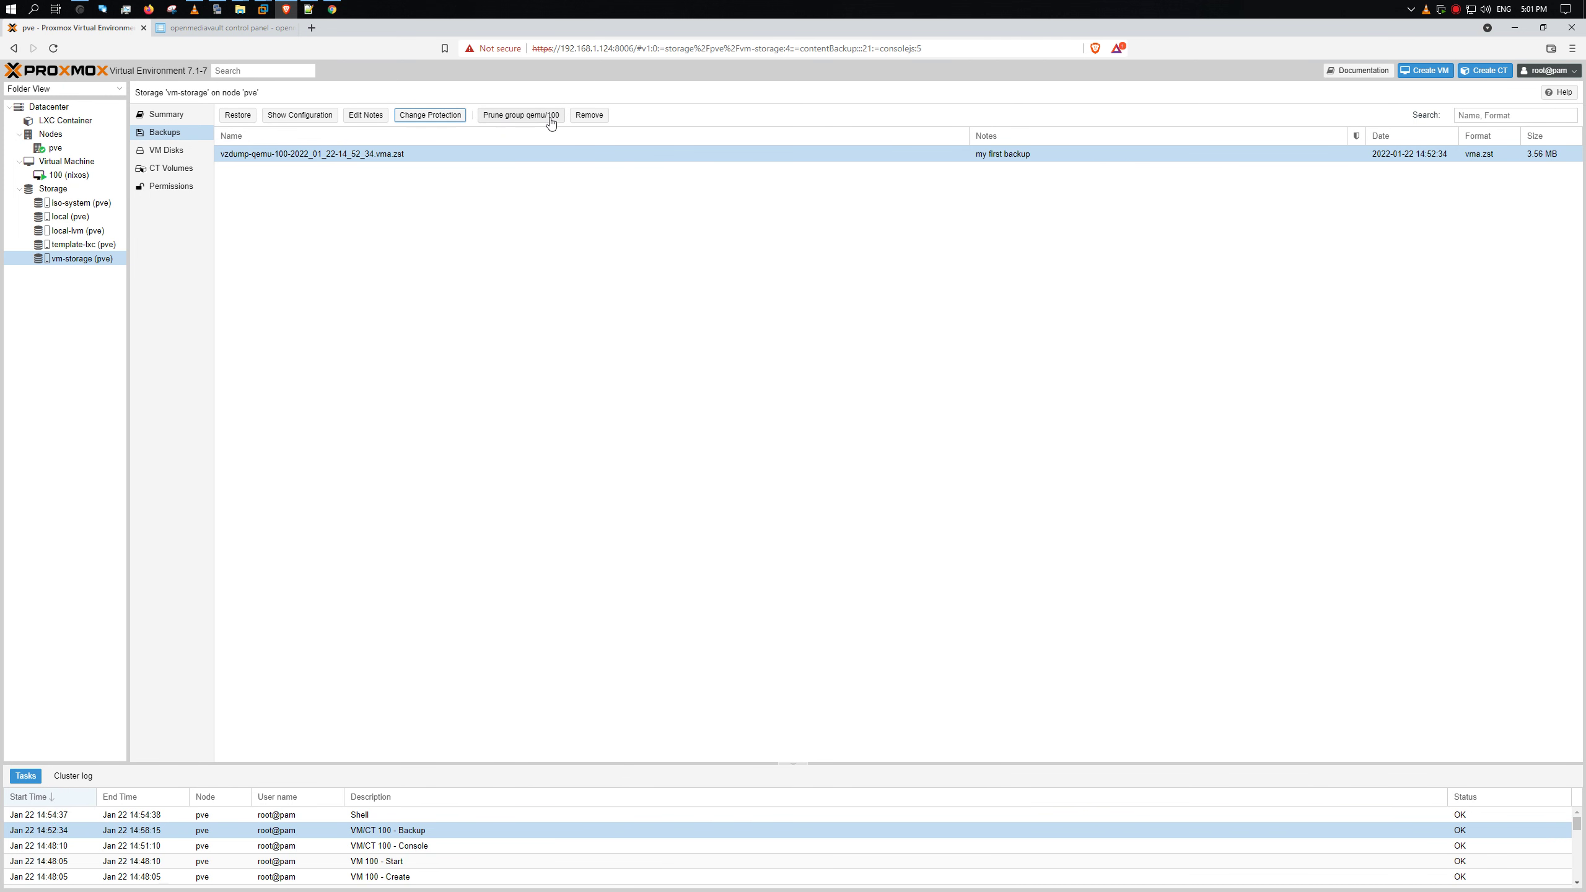
pyautogui.click(589, 115)
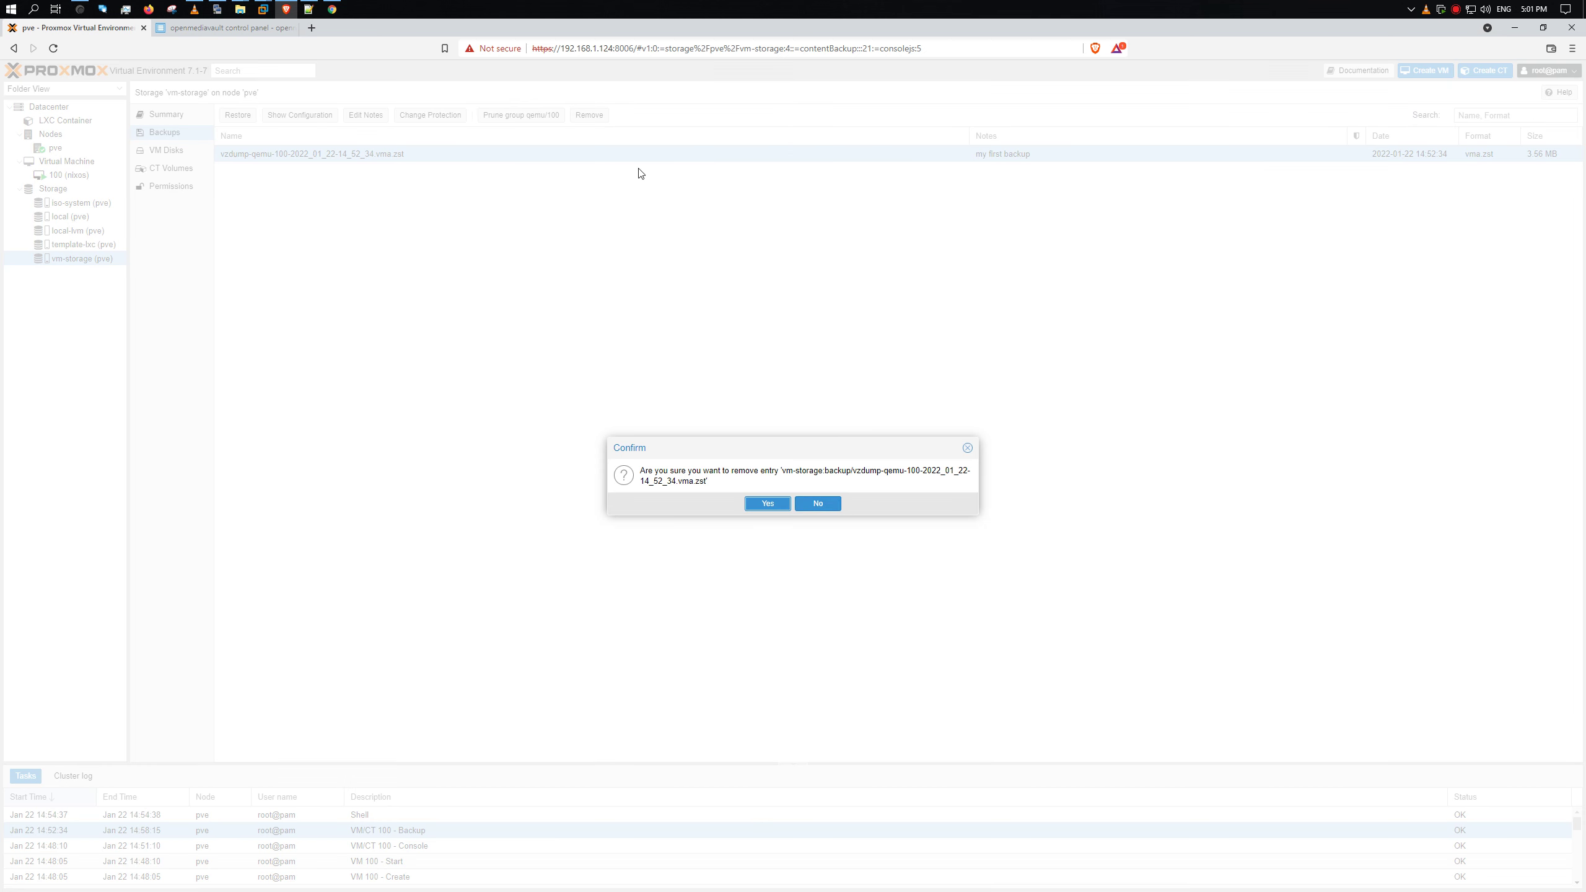
pyautogui.click(842, 506)
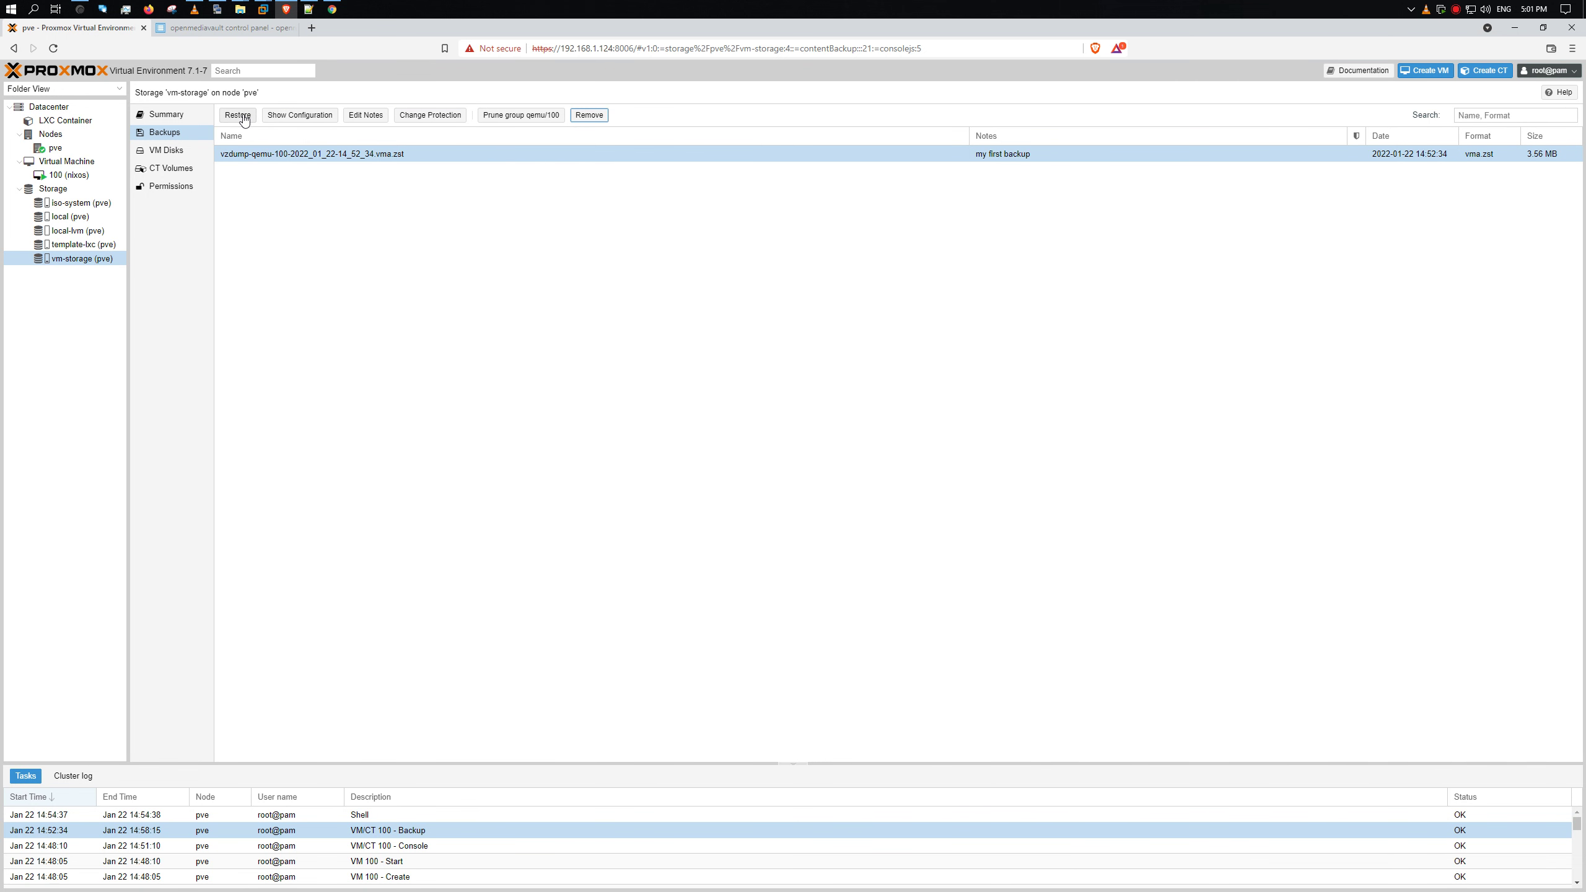
pyautogui.click(79, 175)
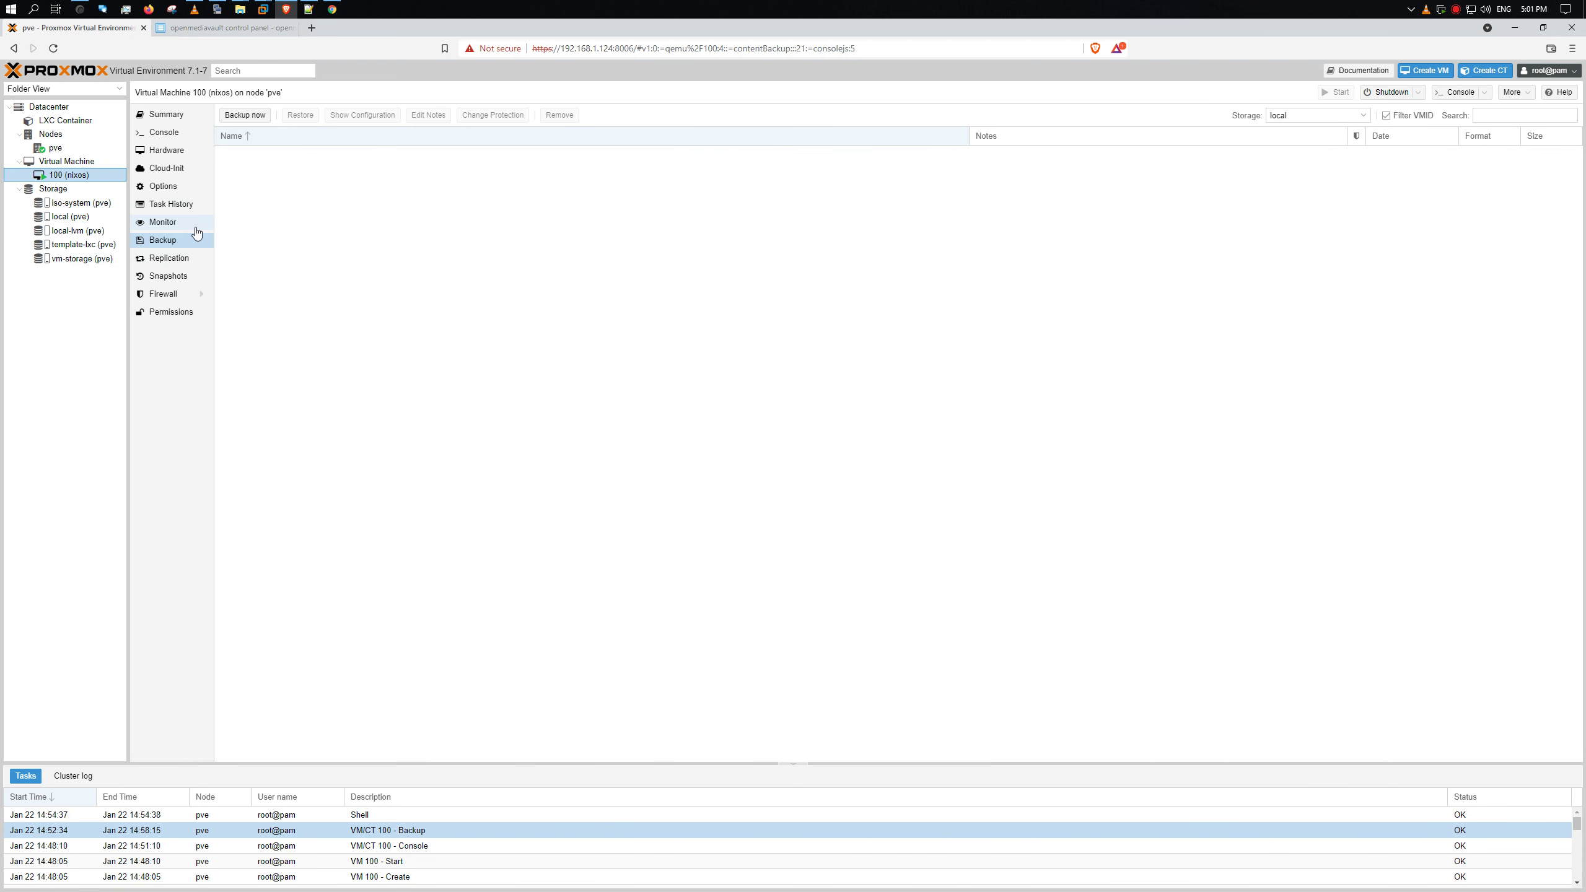
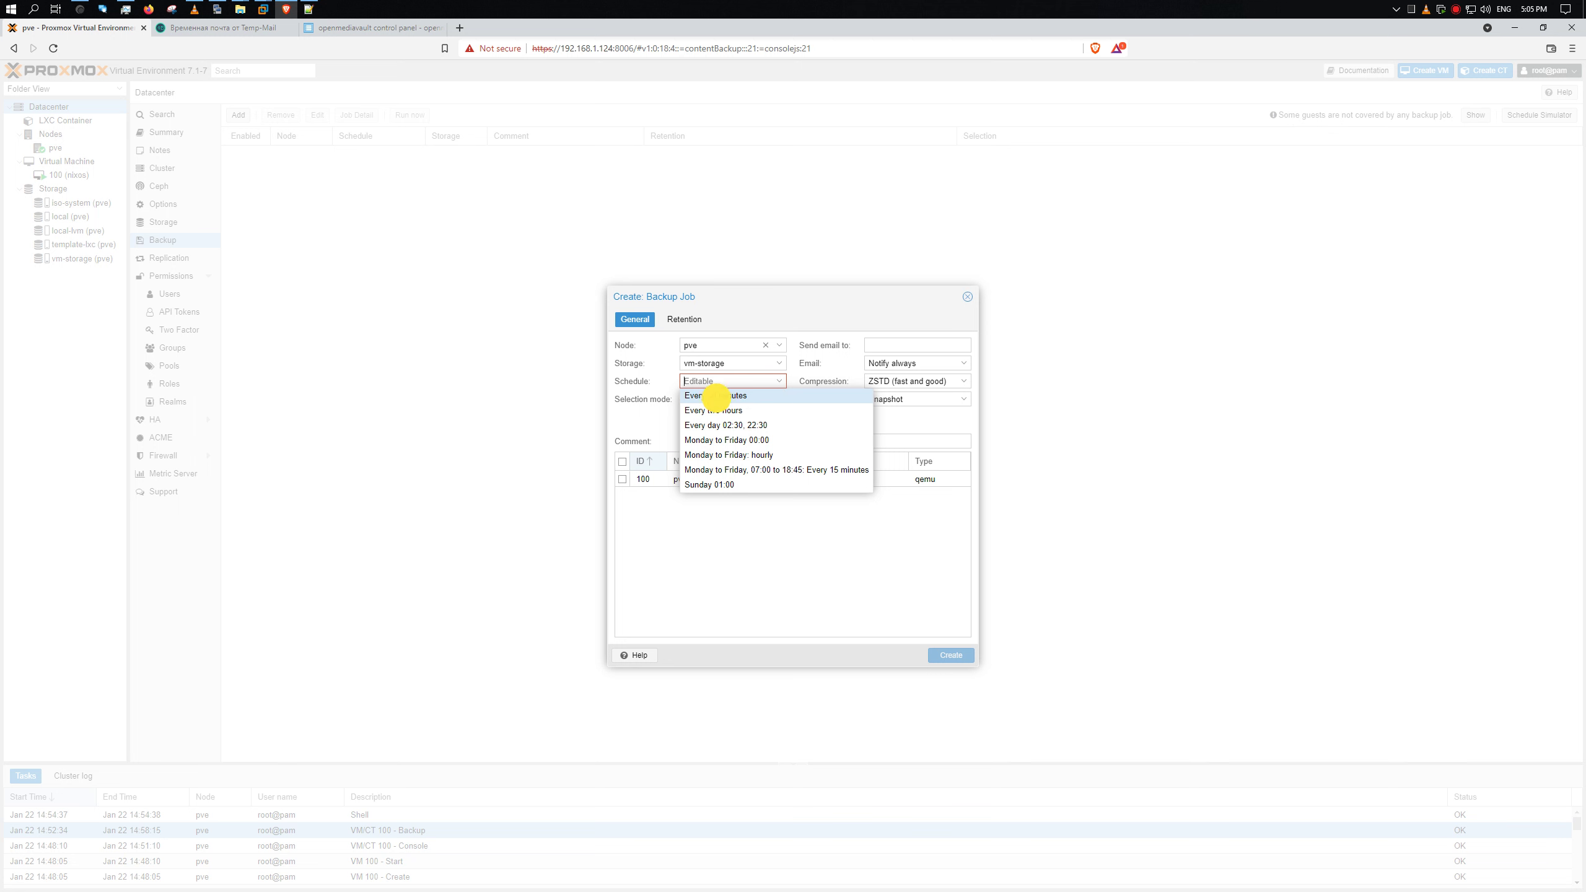
# - Set the backup job schedule to */3, starting from the every-30-minutes preset
pyautogui.click(712, 396)
pyautogui.click(779, 382)
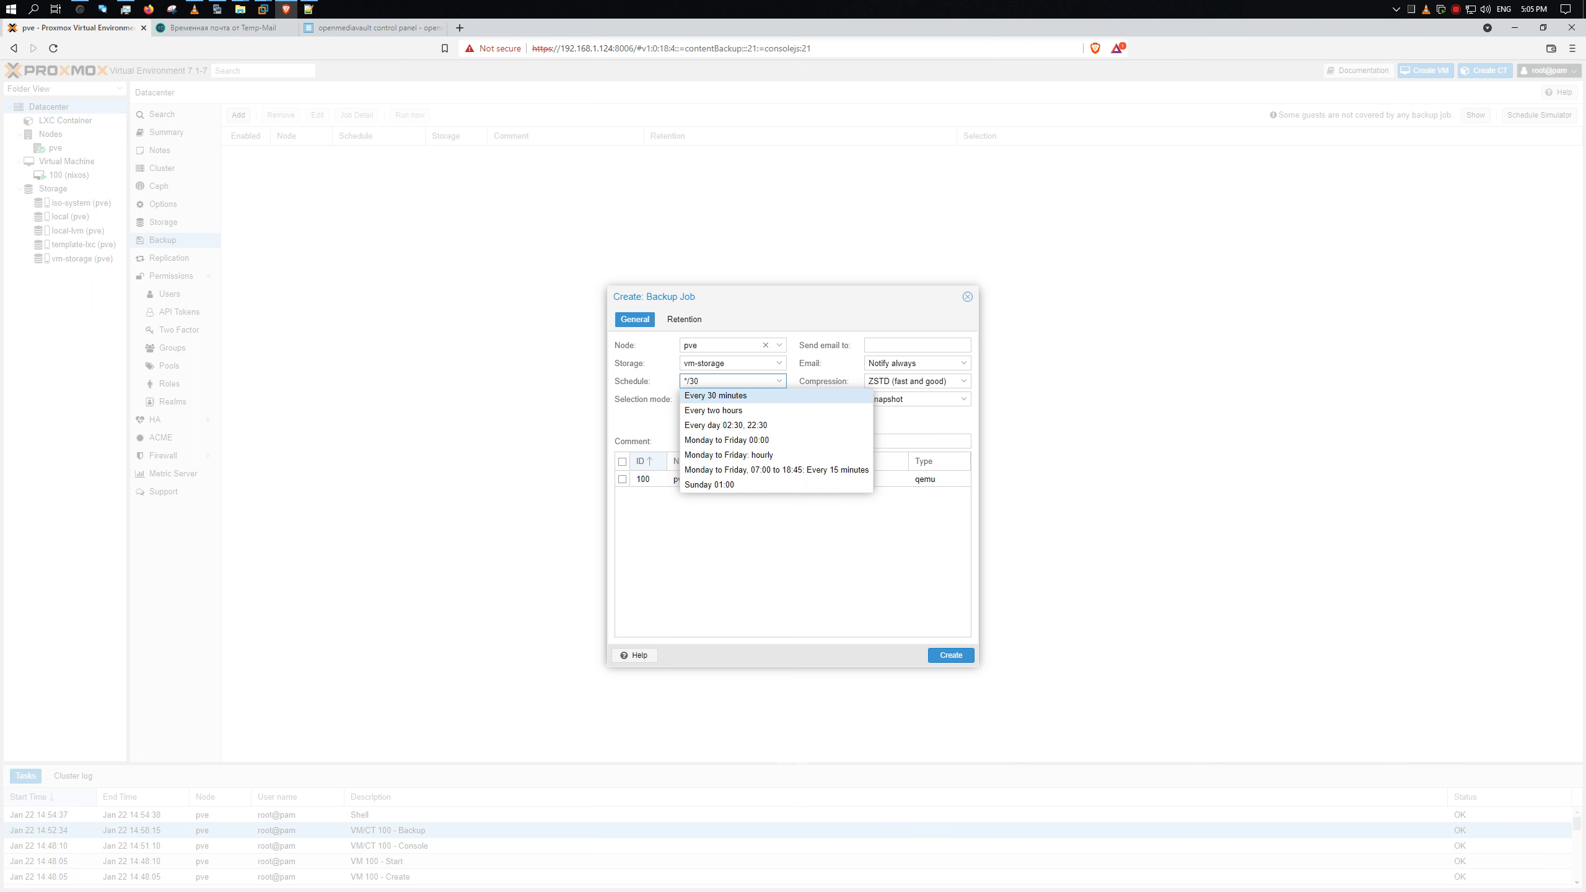
pyautogui.click(723, 401)
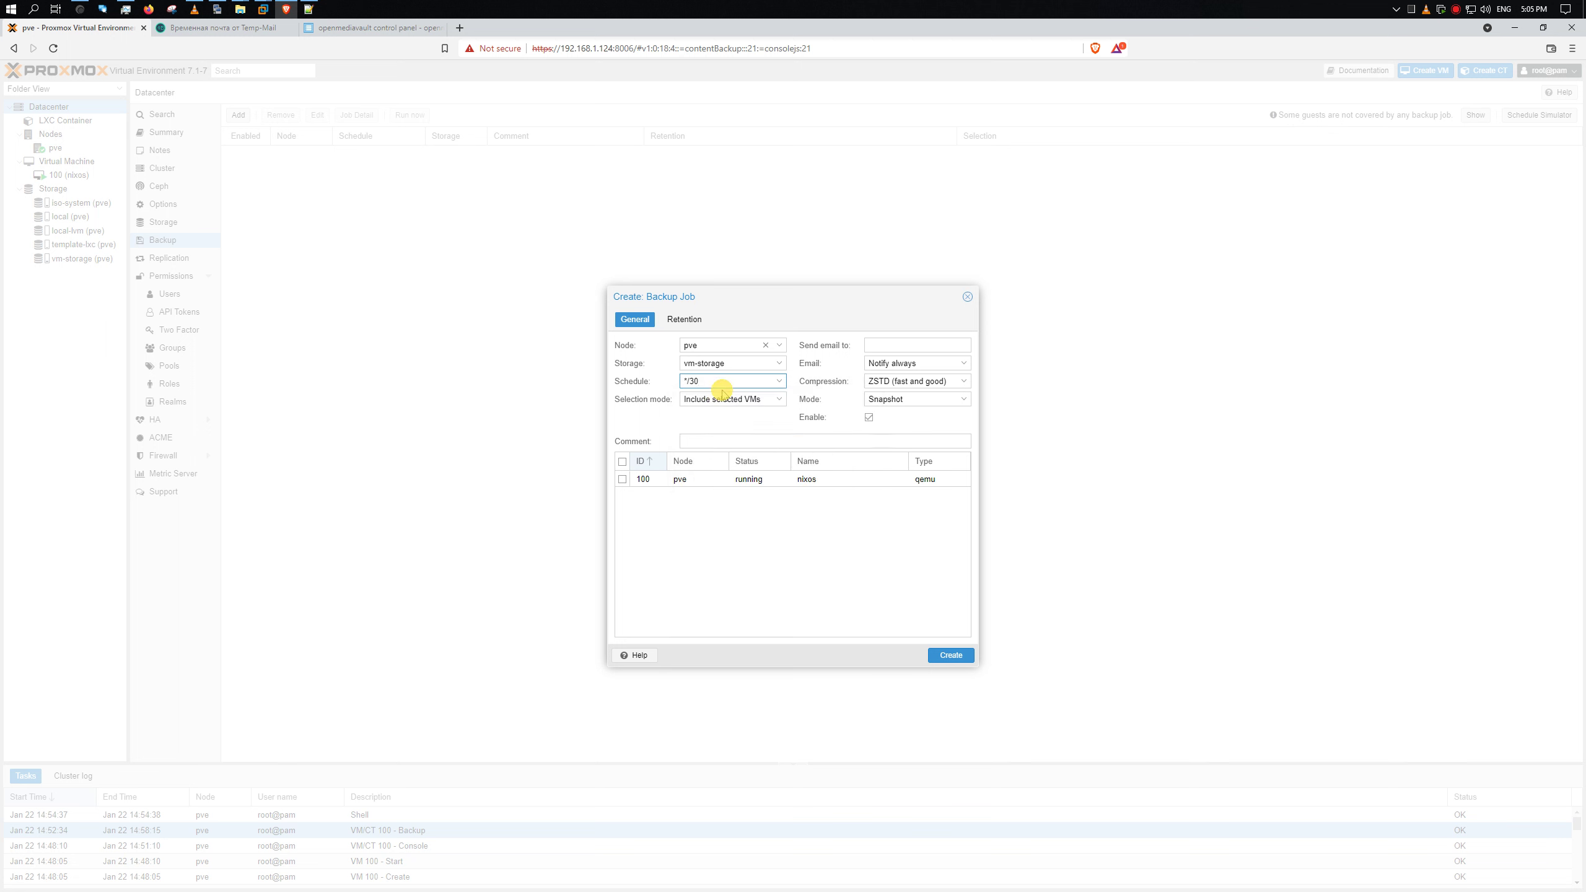
pyautogui.press('BackSpace')
pyautogui.press('BackSpace')
pyautogui.write('3')
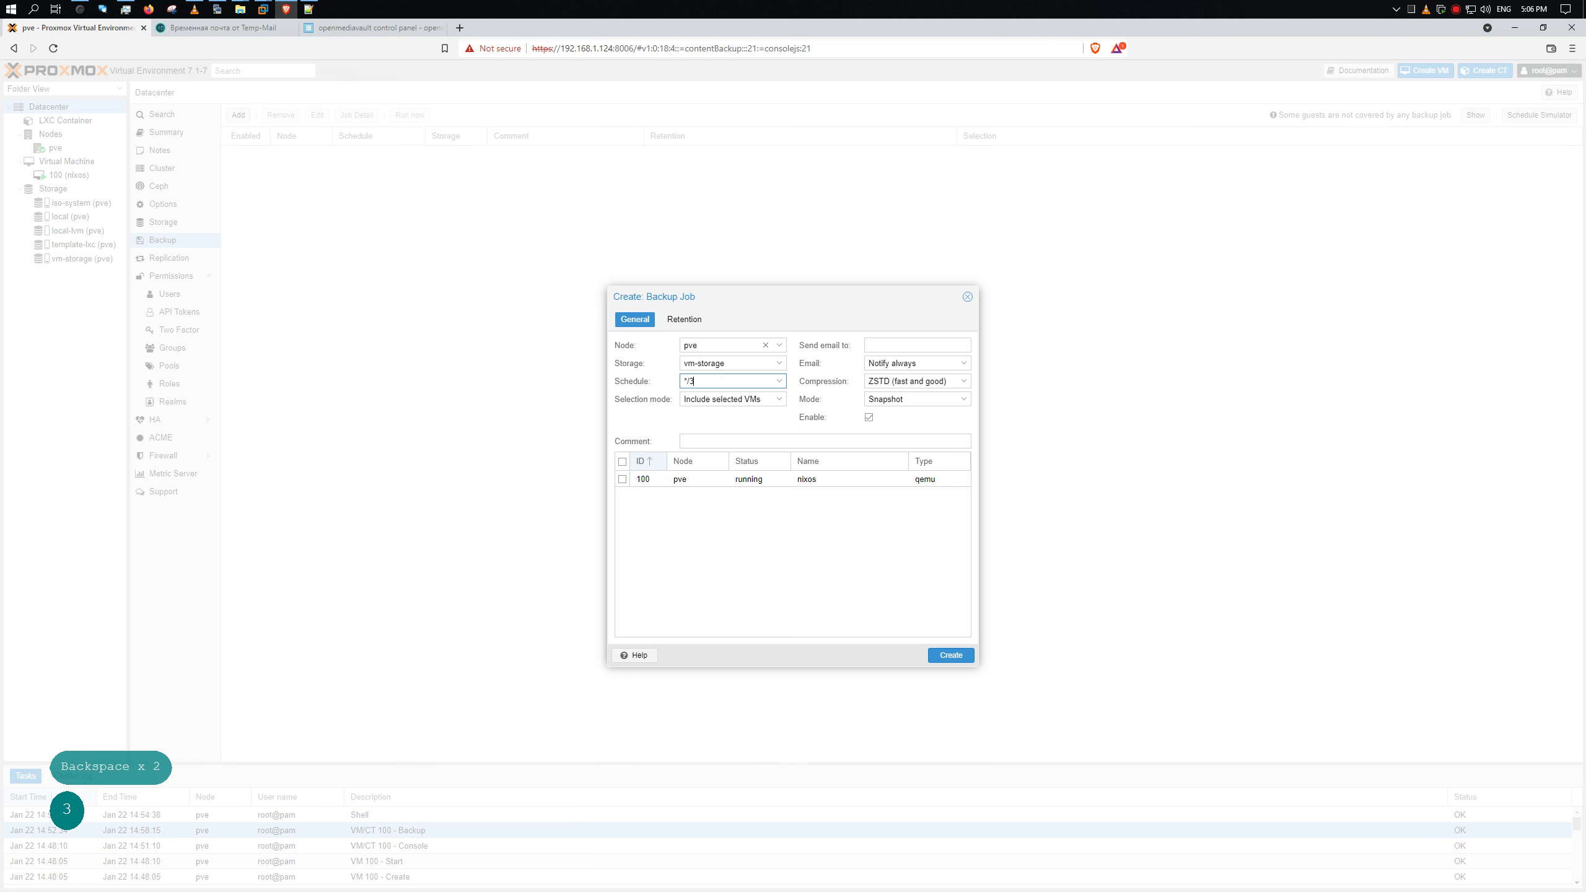
# - Keep the selection mode on selected VMs and include VM 100 in the job
pyautogui.click(755, 400)
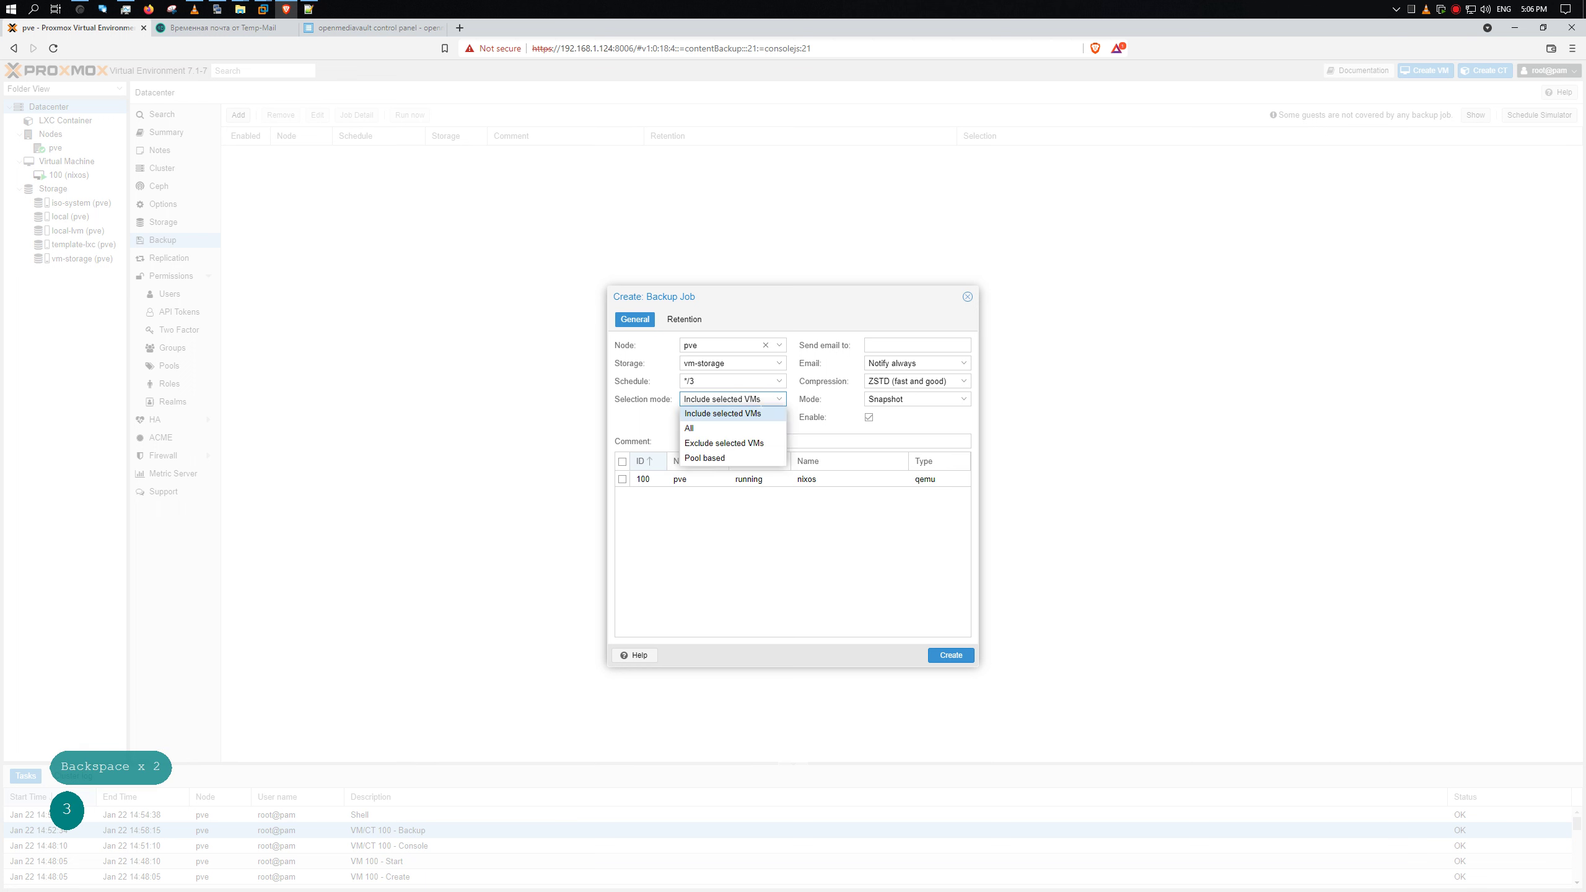
pyautogui.click(738, 431)
pyautogui.click(744, 400)
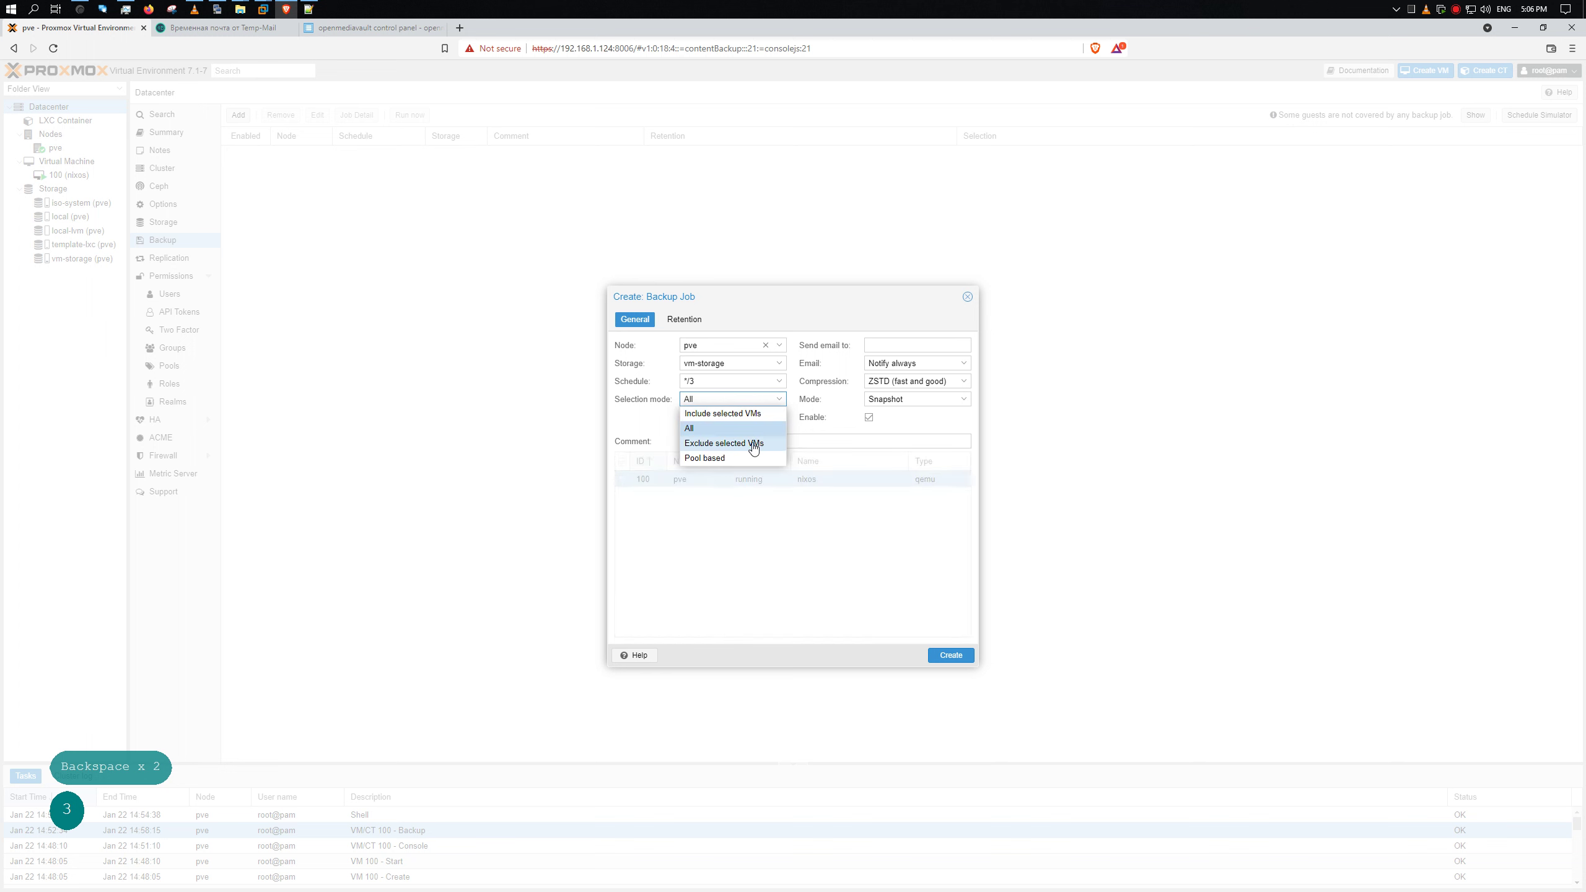
pyautogui.click(755, 415)
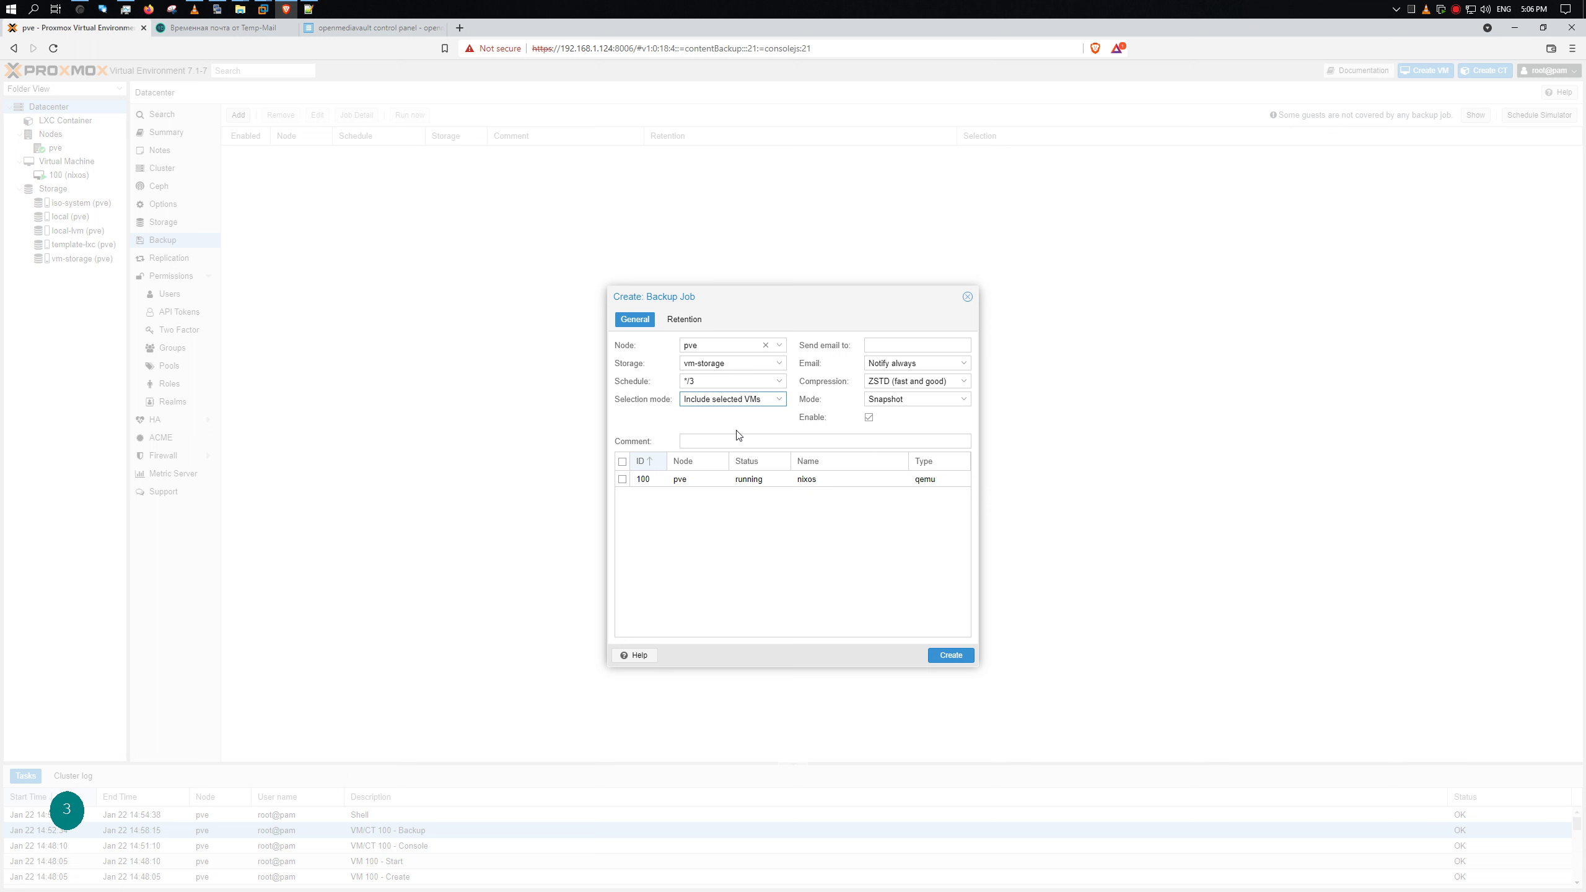
pyautogui.click(623, 481)
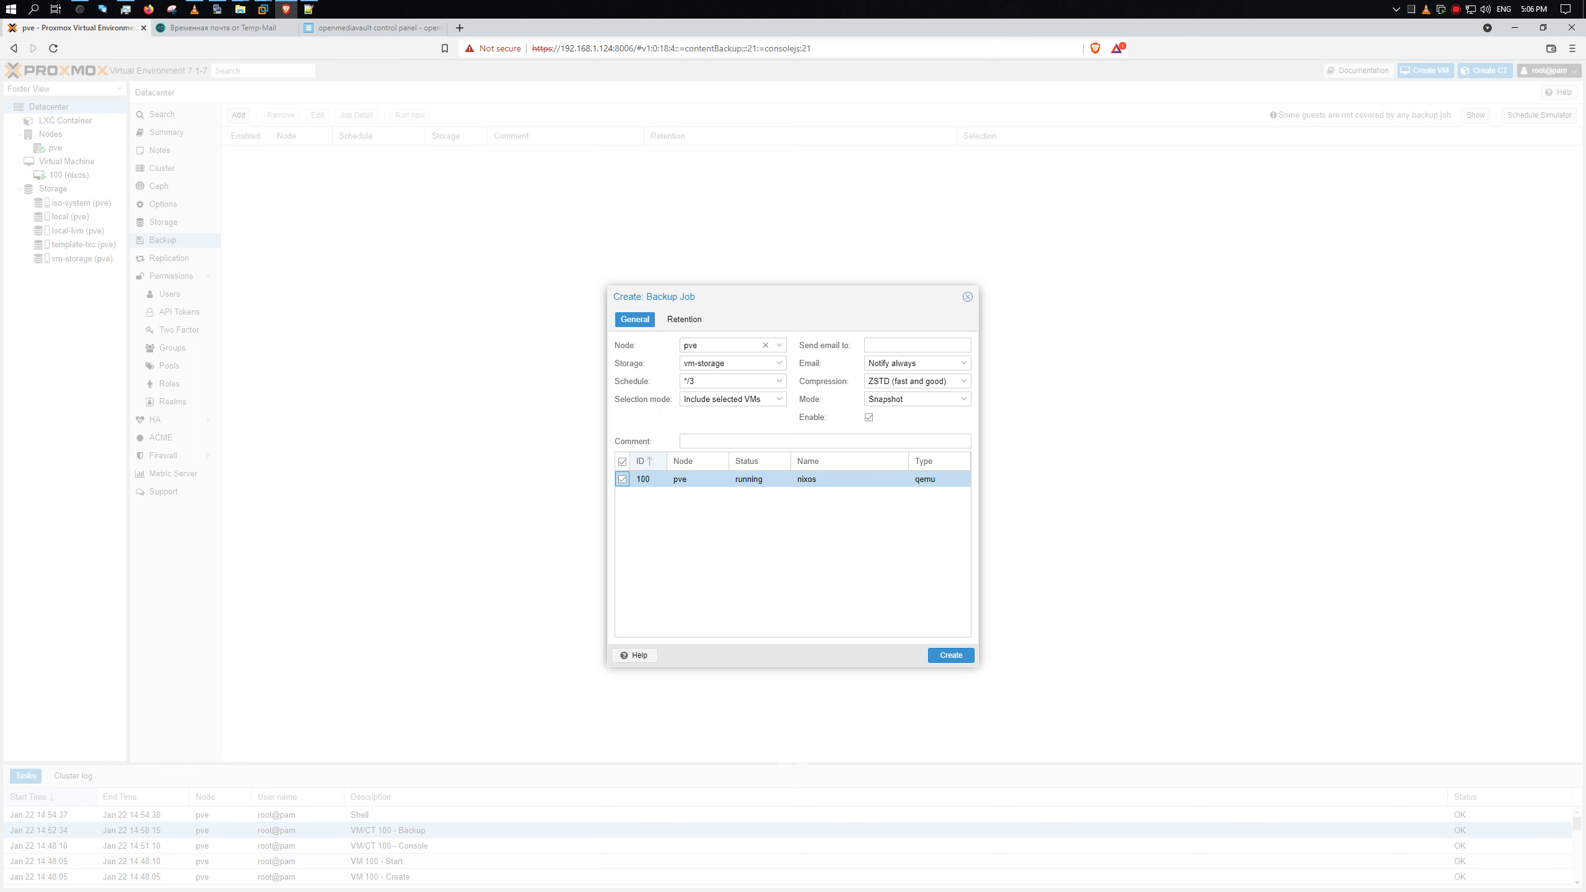
# - Paste the recipient email, keep Notify always and ZSTD compression, and create the job
pyautogui.click(918, 345)
pyautogui.hotkey('ctrl', 'v')
pyautogui.click(918, 363)
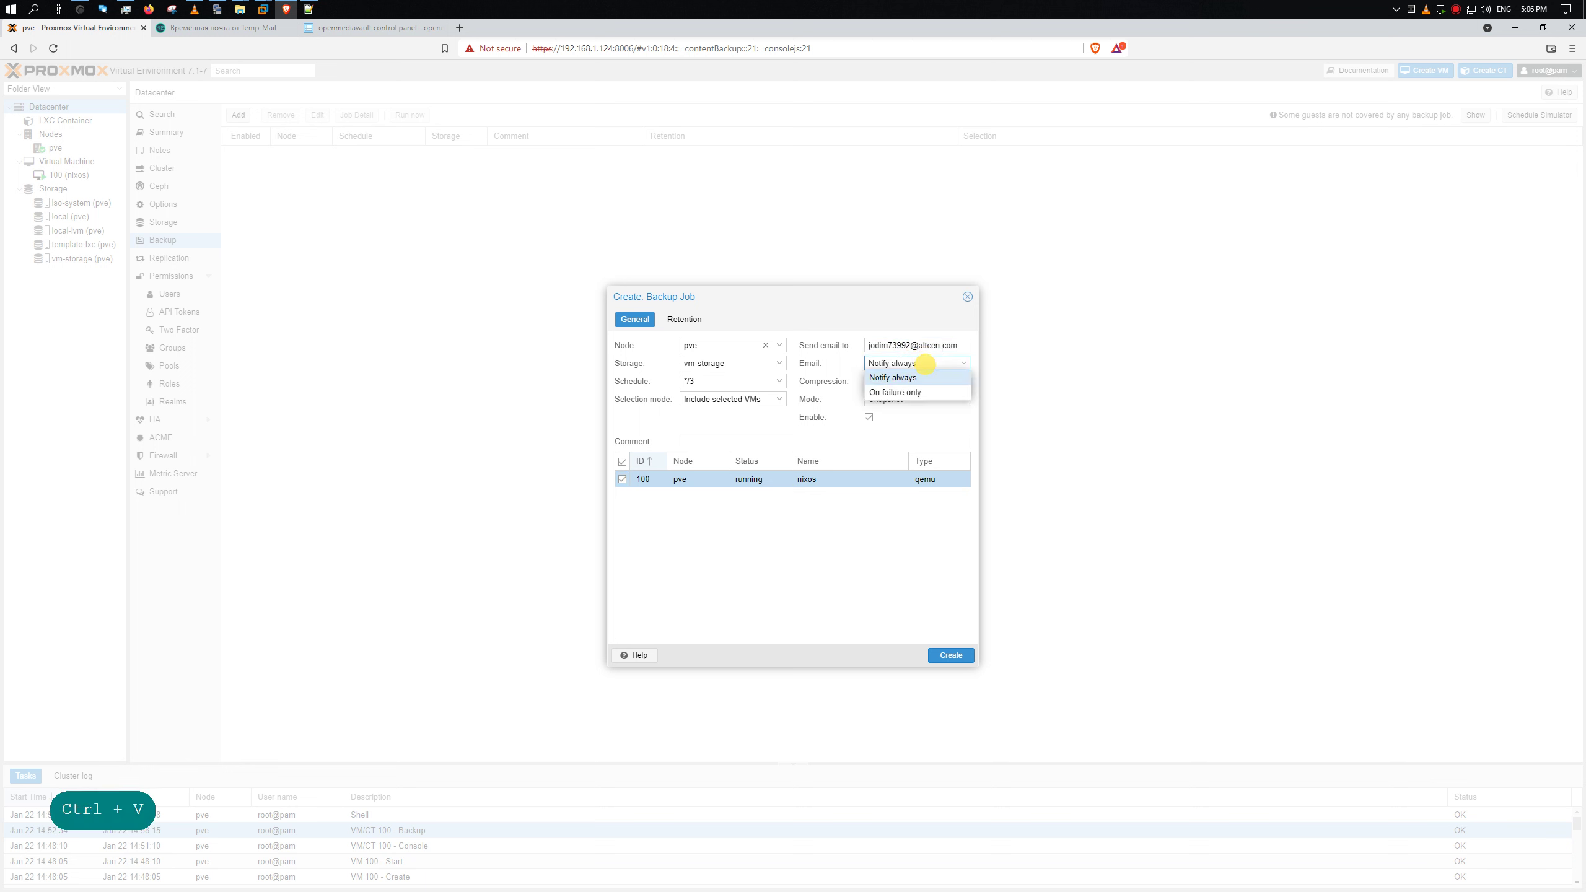
pyautogui.click(905, 378)
pyautogui.click(906, 379)
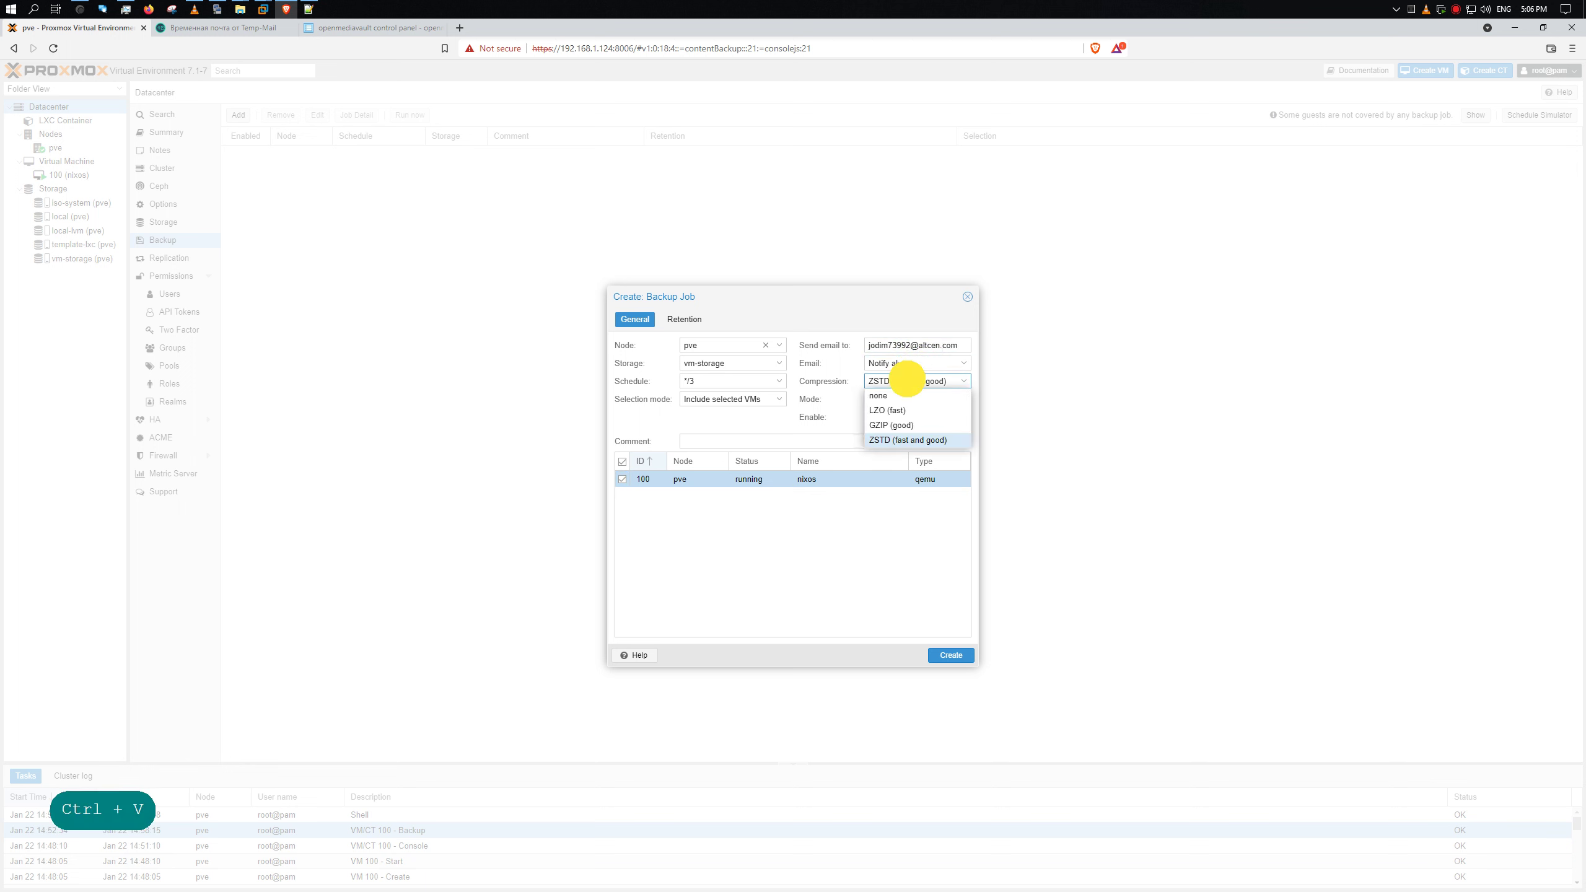
pyautogui.click(906, 379)
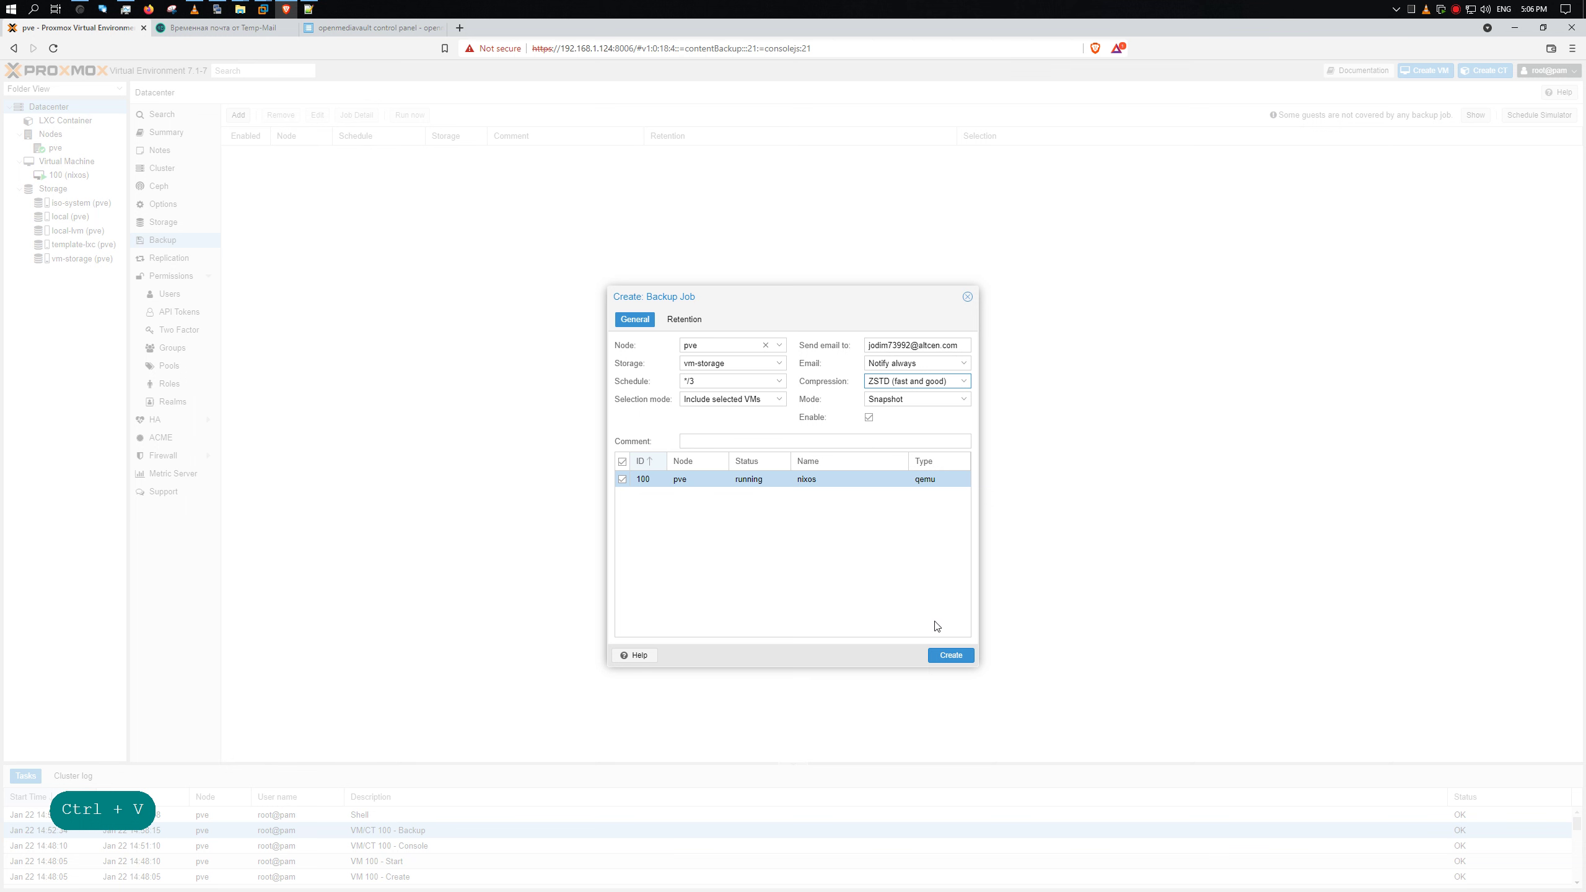
pyautogui.click(950, 656)
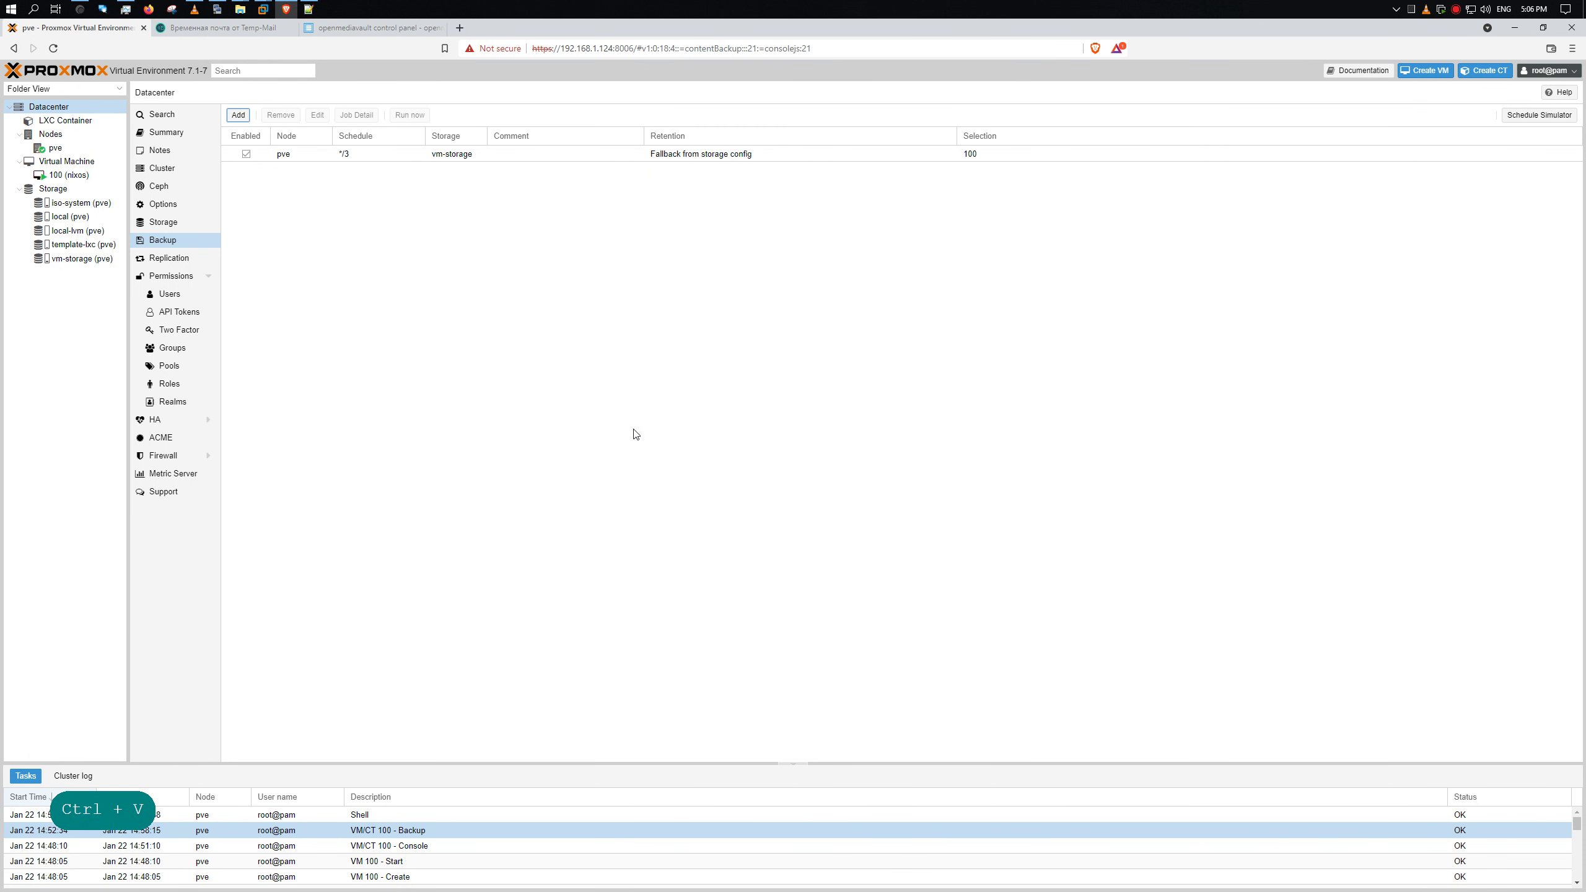
# - Run watch date +%T-%F in the KiTTY terminal to show a live clock
pyautogui.click(217, 9)
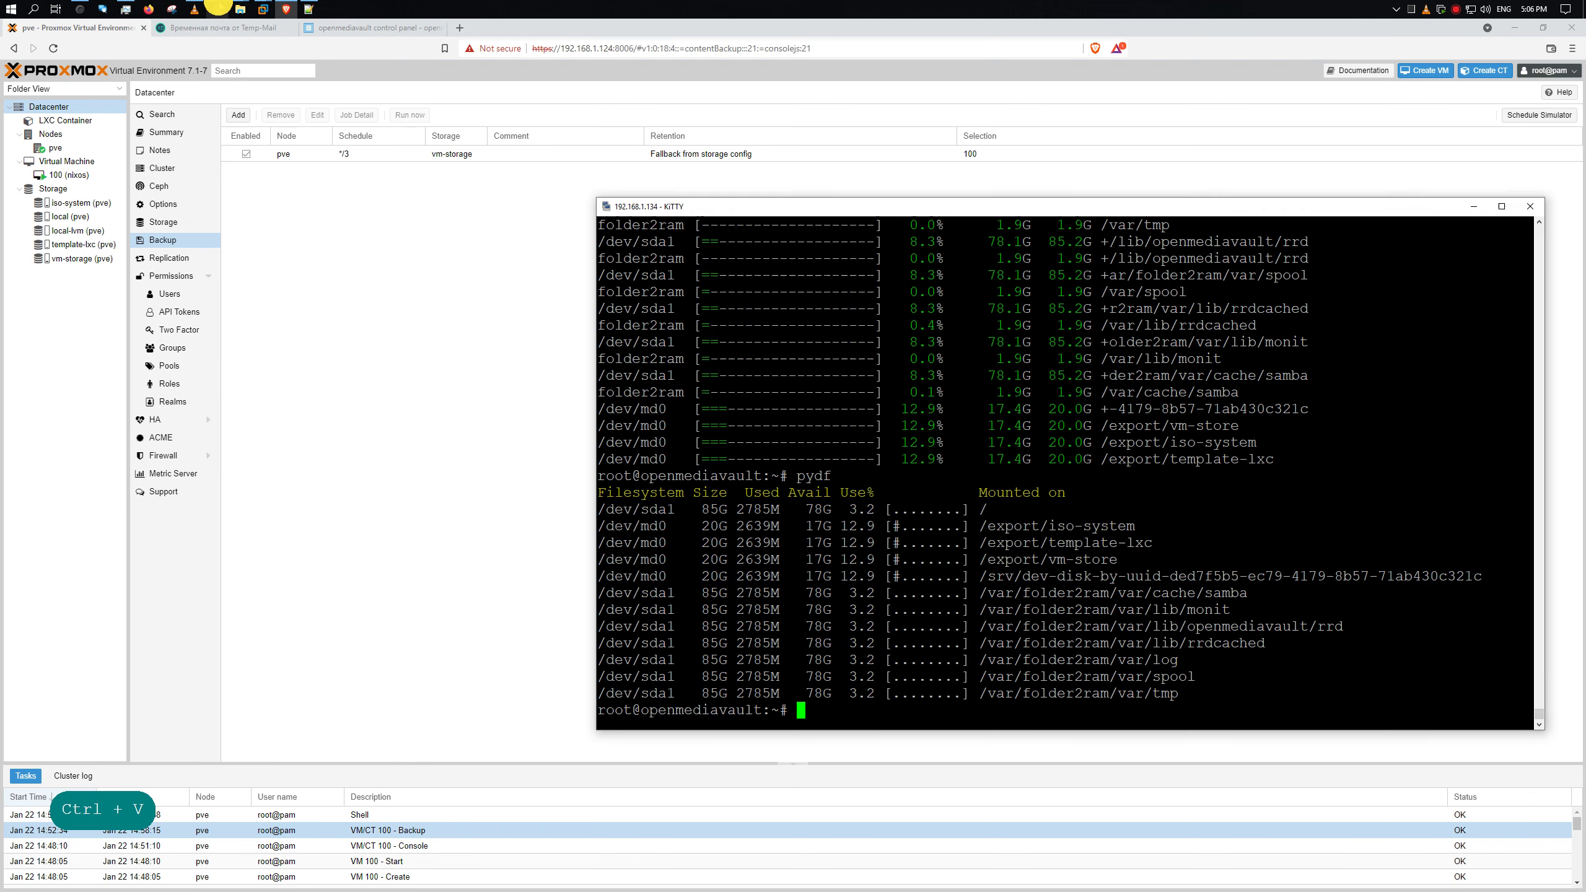
pyautogui.click(890, 473)
pyautogui.write('d')
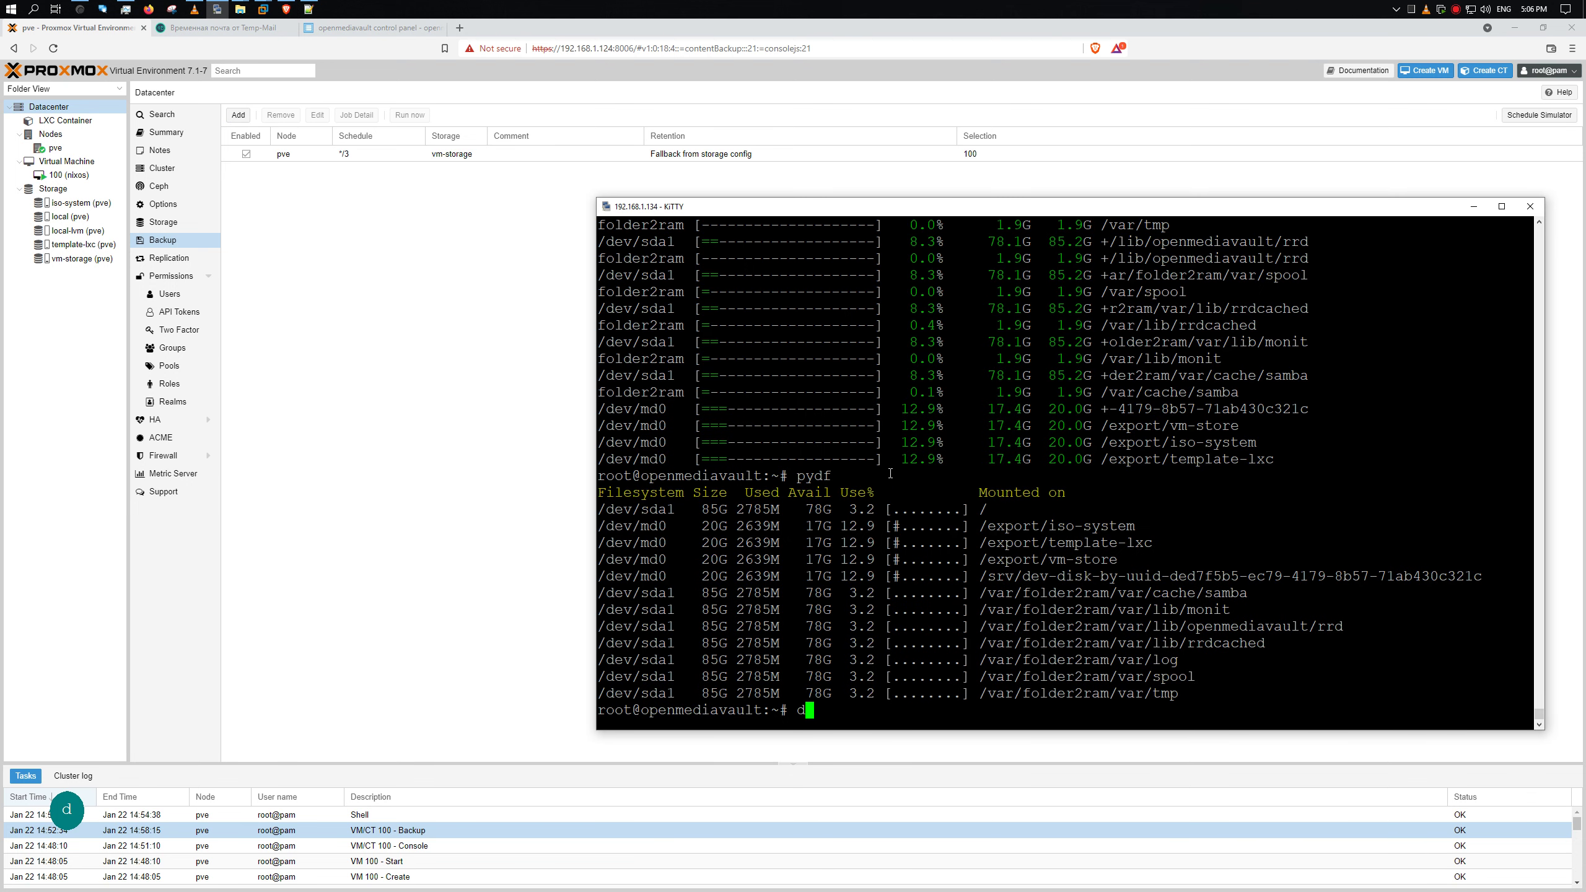
pyautogui.write('a')
pyautogui.press('BackSpace')
pyautogui.press('BackSpace')
pyautogui.press('BackSpace')
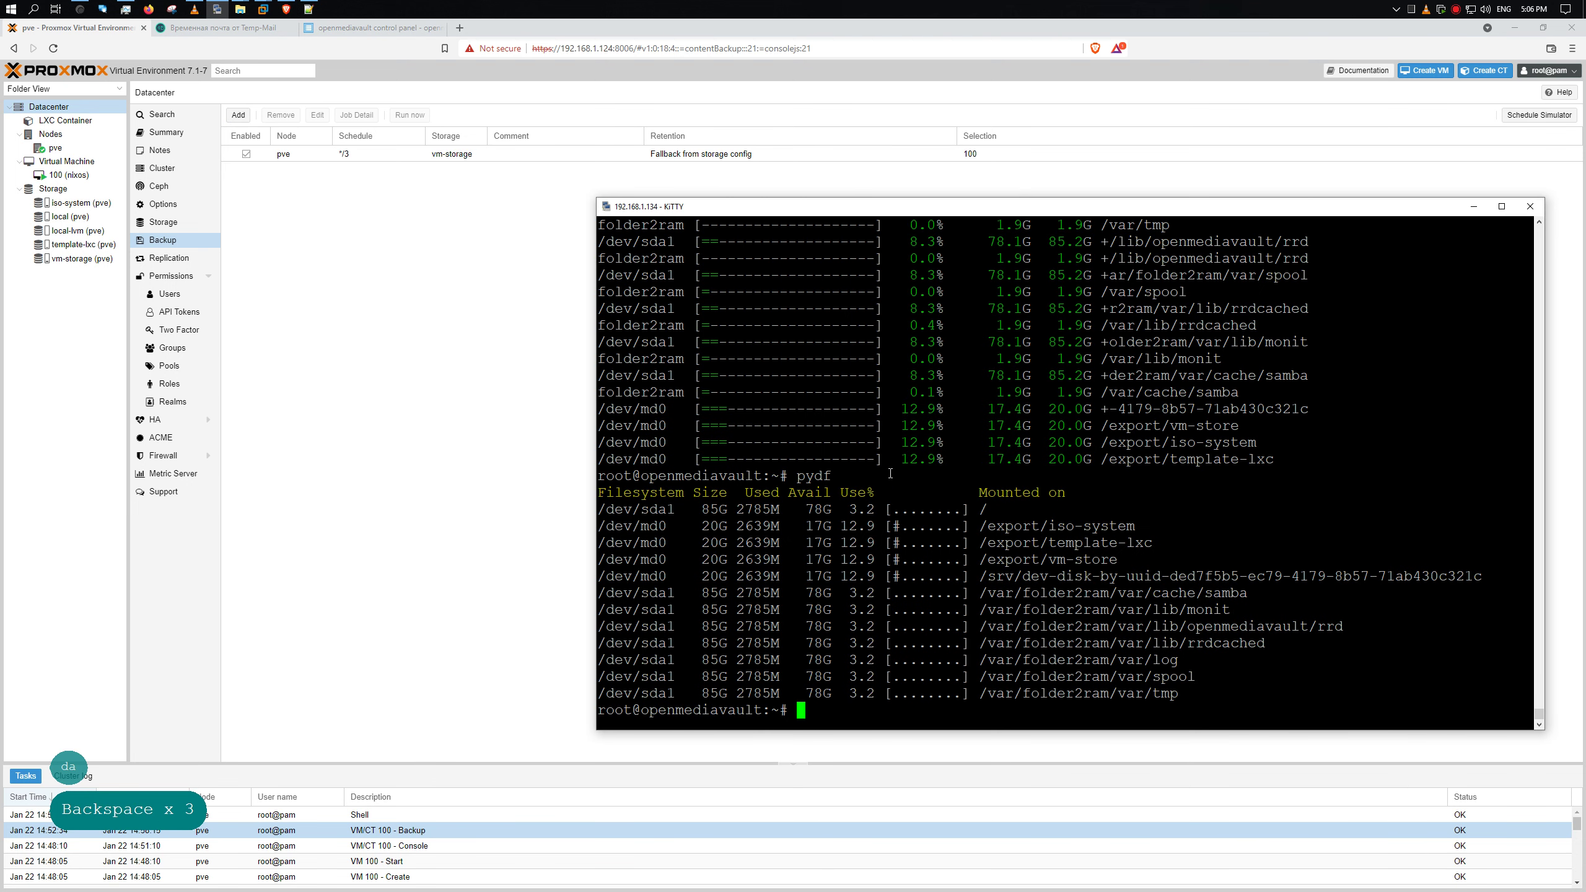
pyautogui.write('watch')
pyautogui.press('Tab')
pyautogui.write('da')
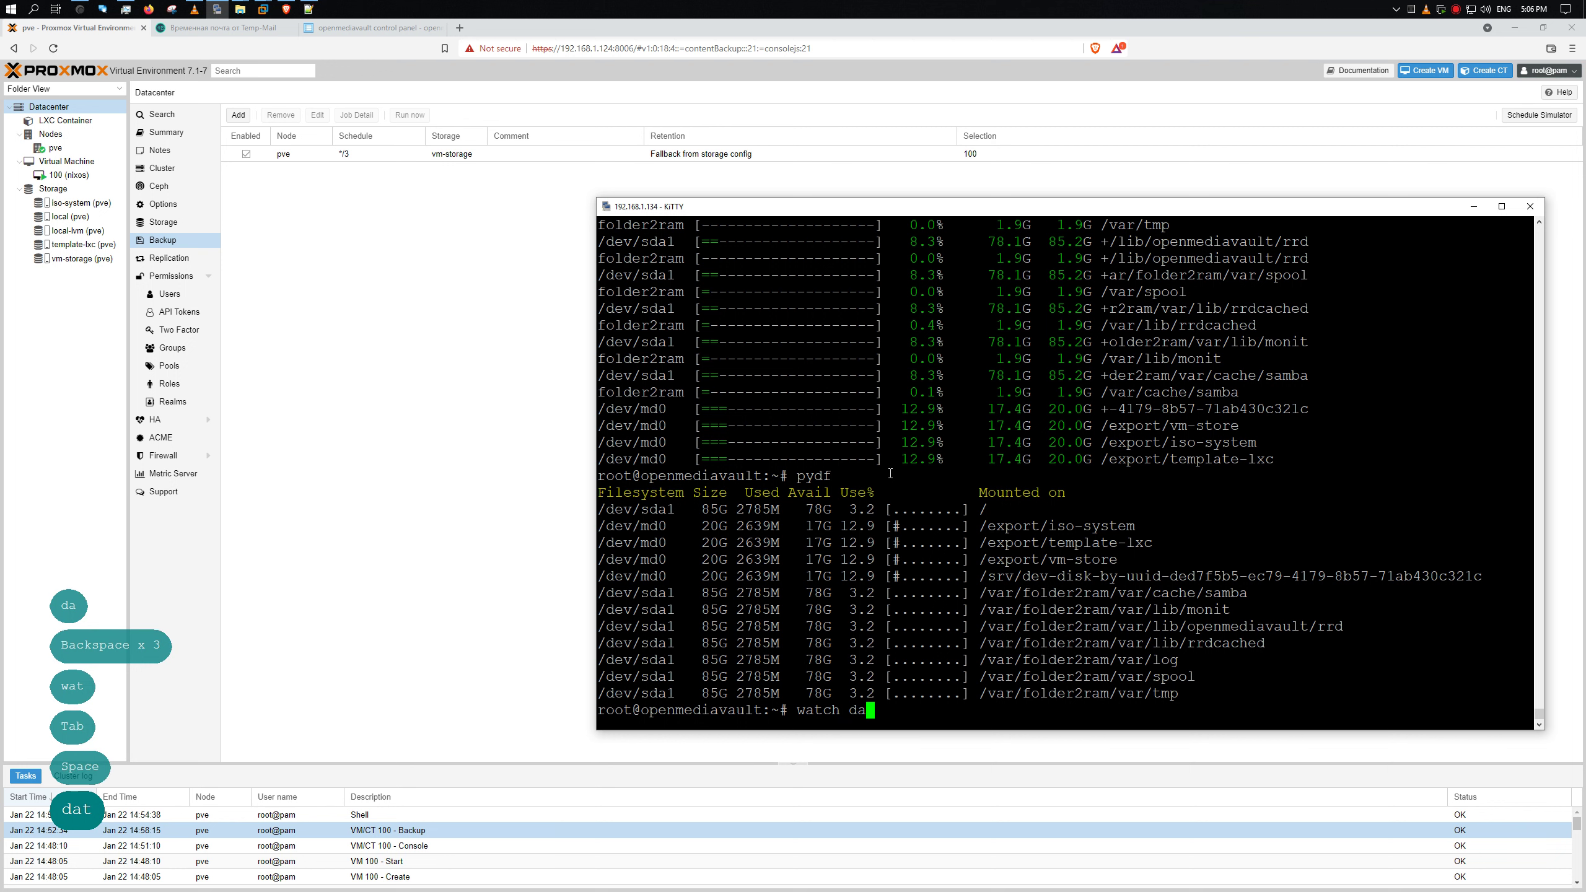
pyautogui.write('te +')
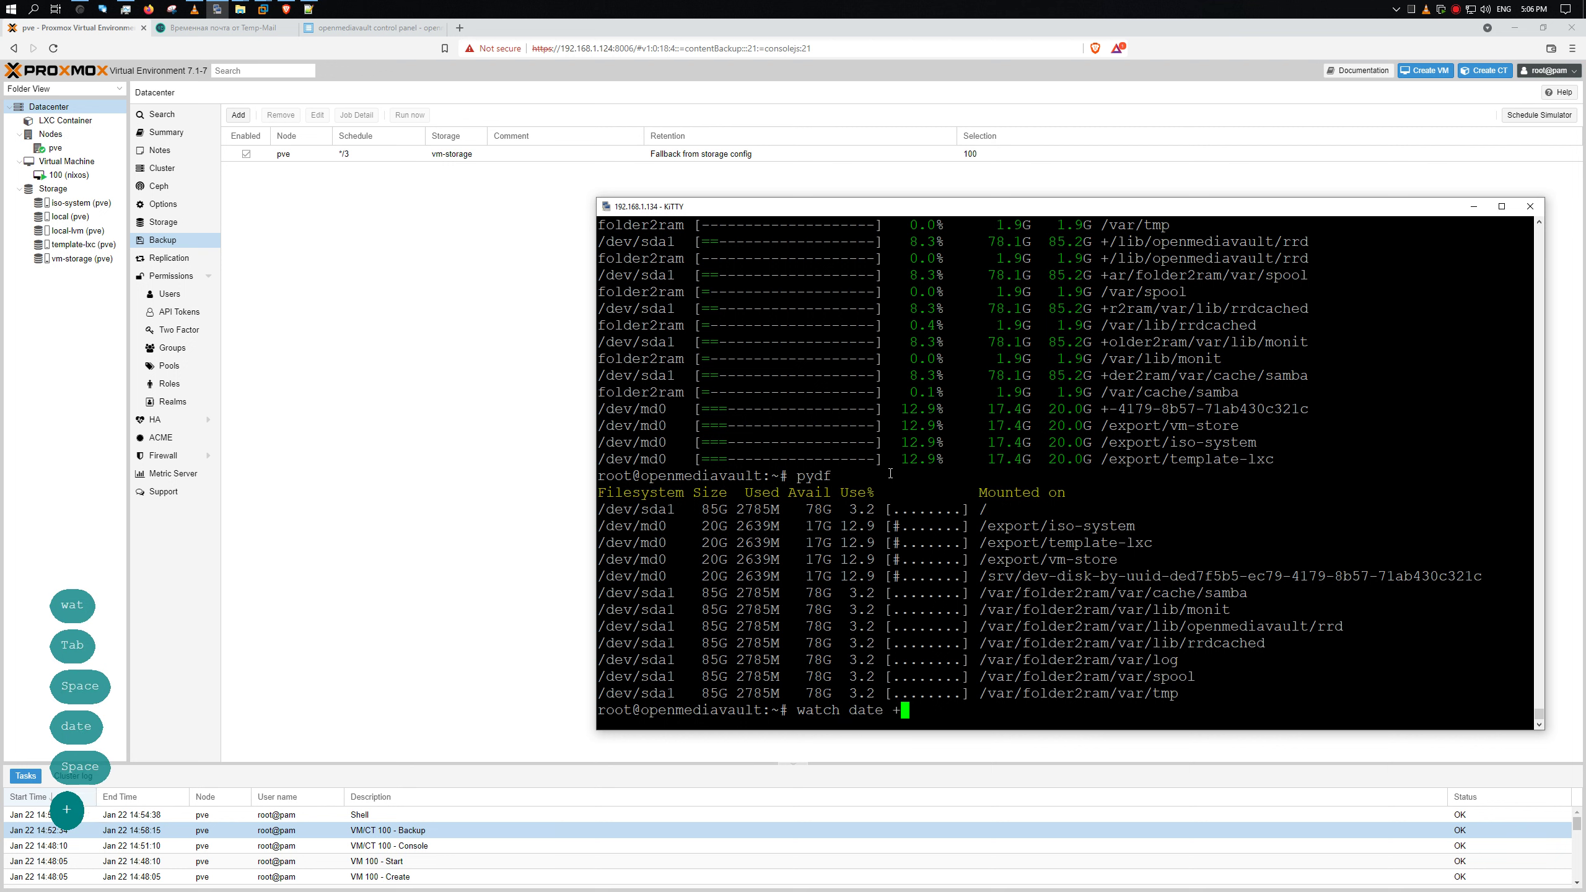
pyautogui.write('%T-')
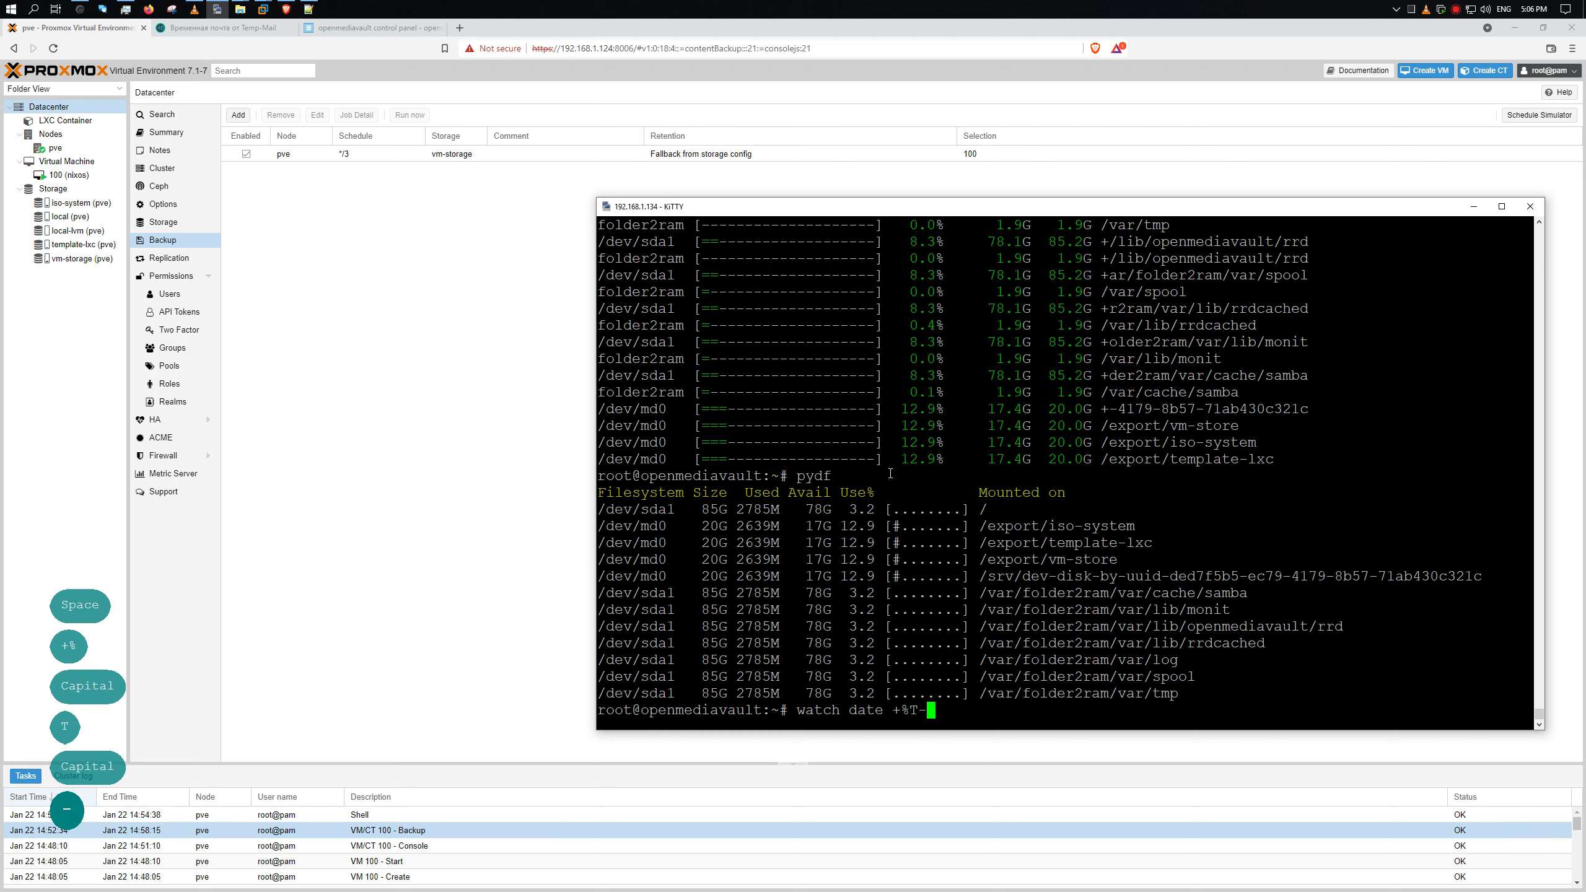
pyautogui.write('%F')
pyautogui.press('Return')
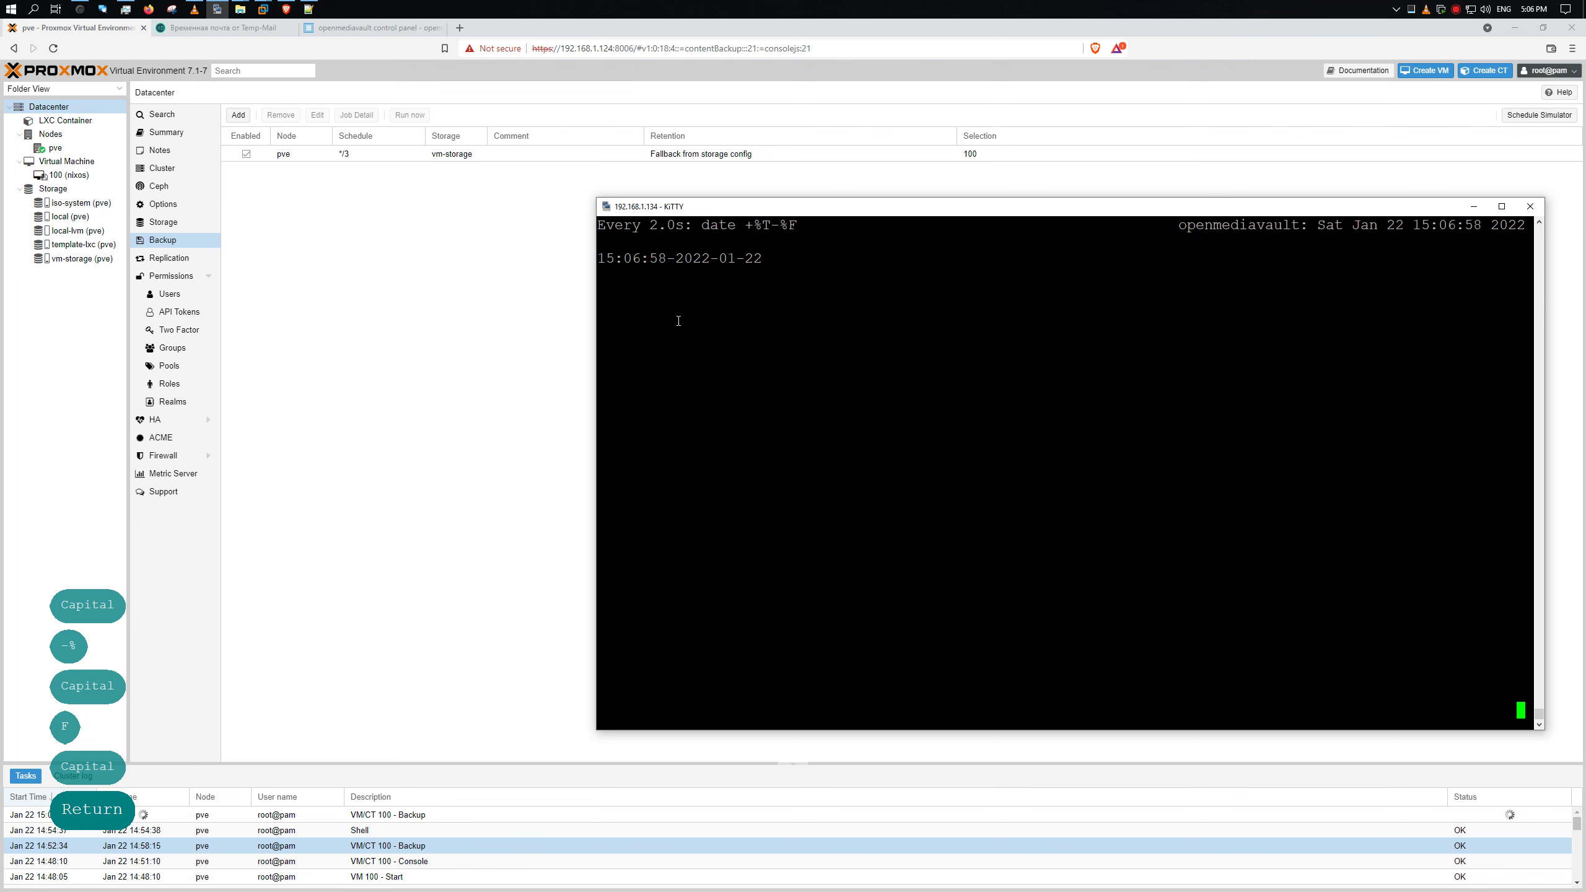
# - Open the running VM/CT 100 backup task's log, then bring KiTTY's clock back in front
pyautogui.click(420, 808)
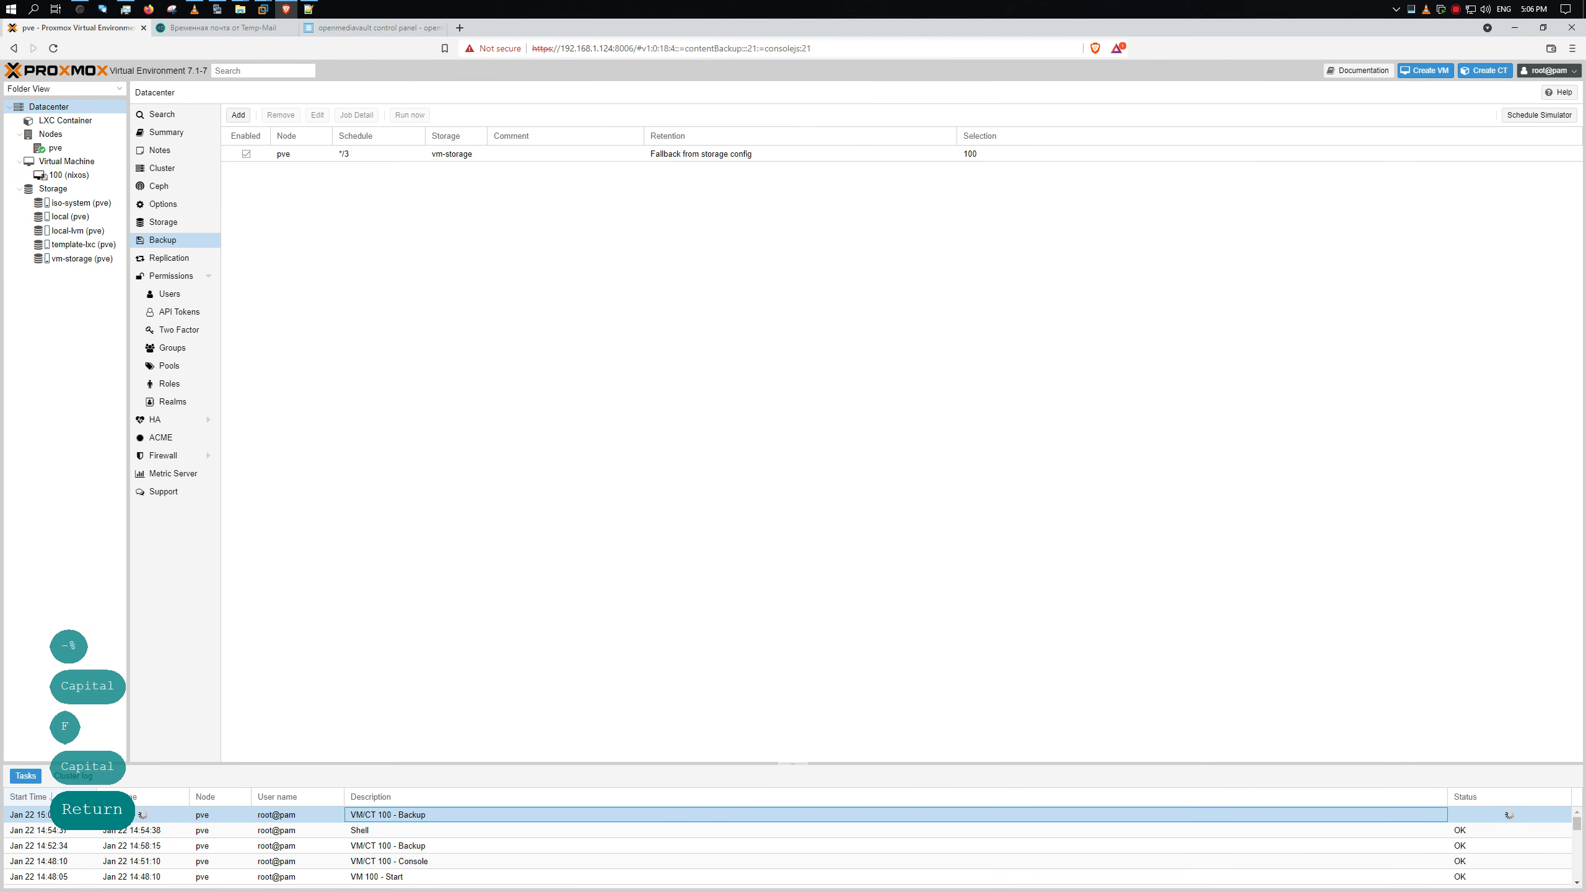
pyautogui.doubleClick(38, 815)
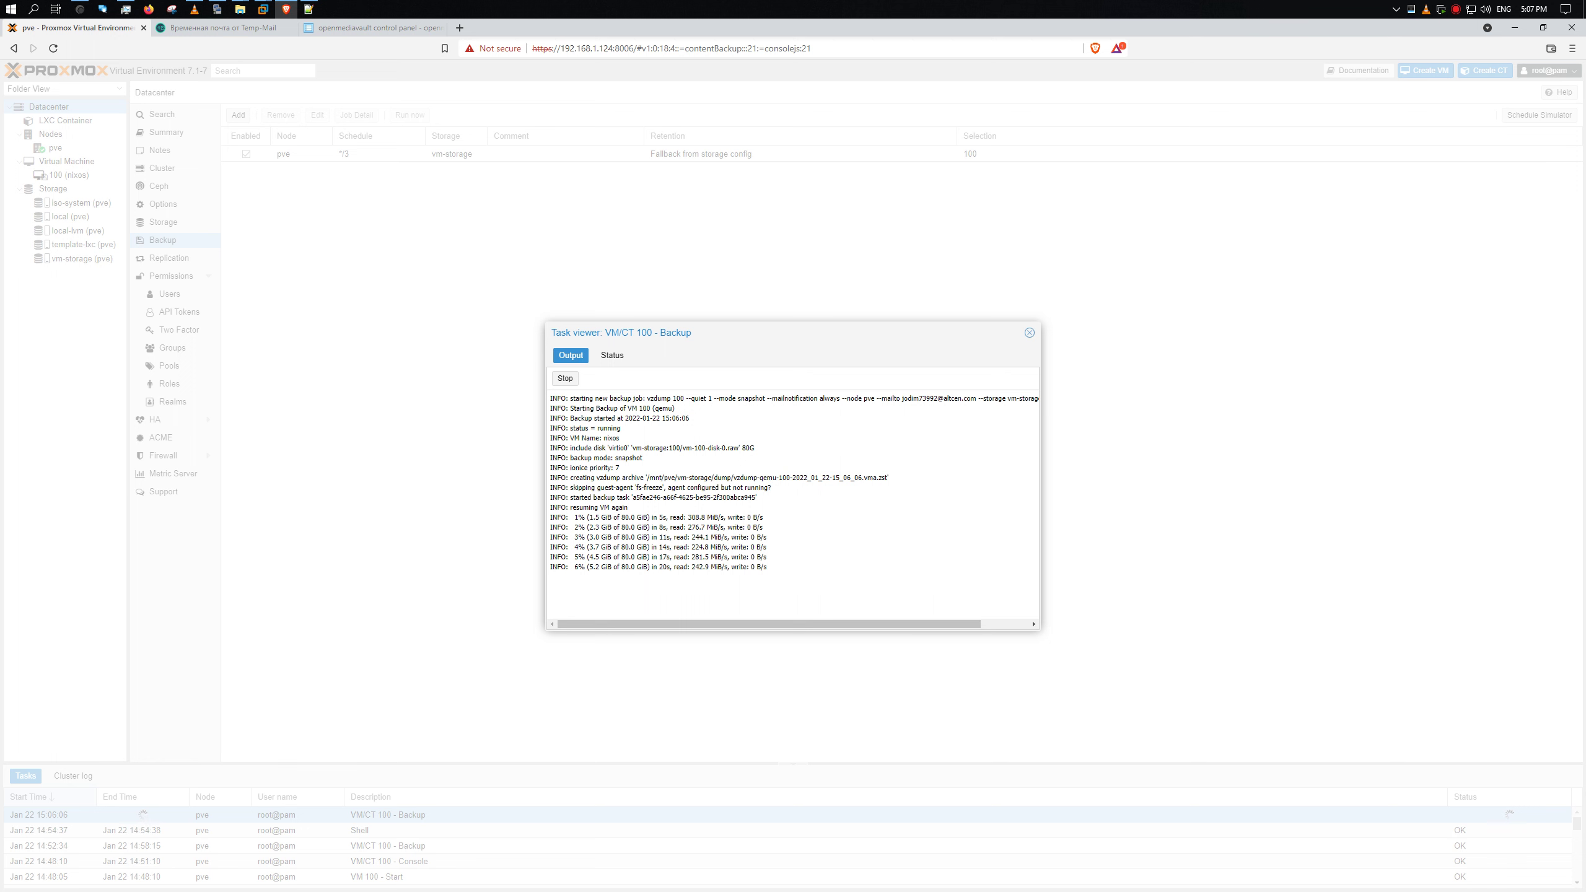
pyautogui.hotkey('alt', 'Tab')
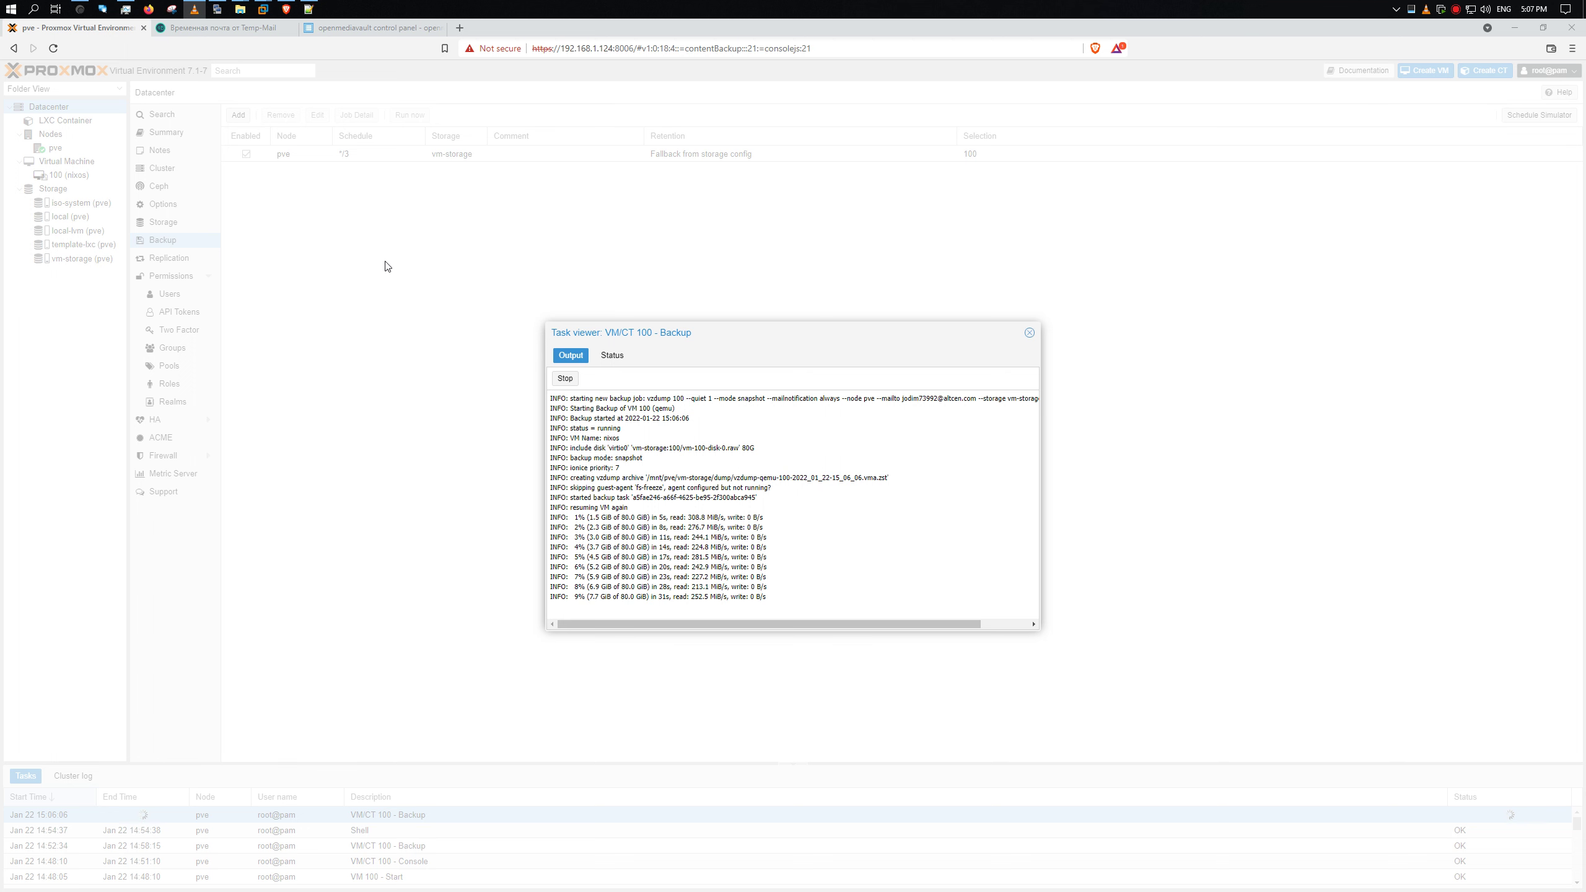
pyautogui.click(217, 8)
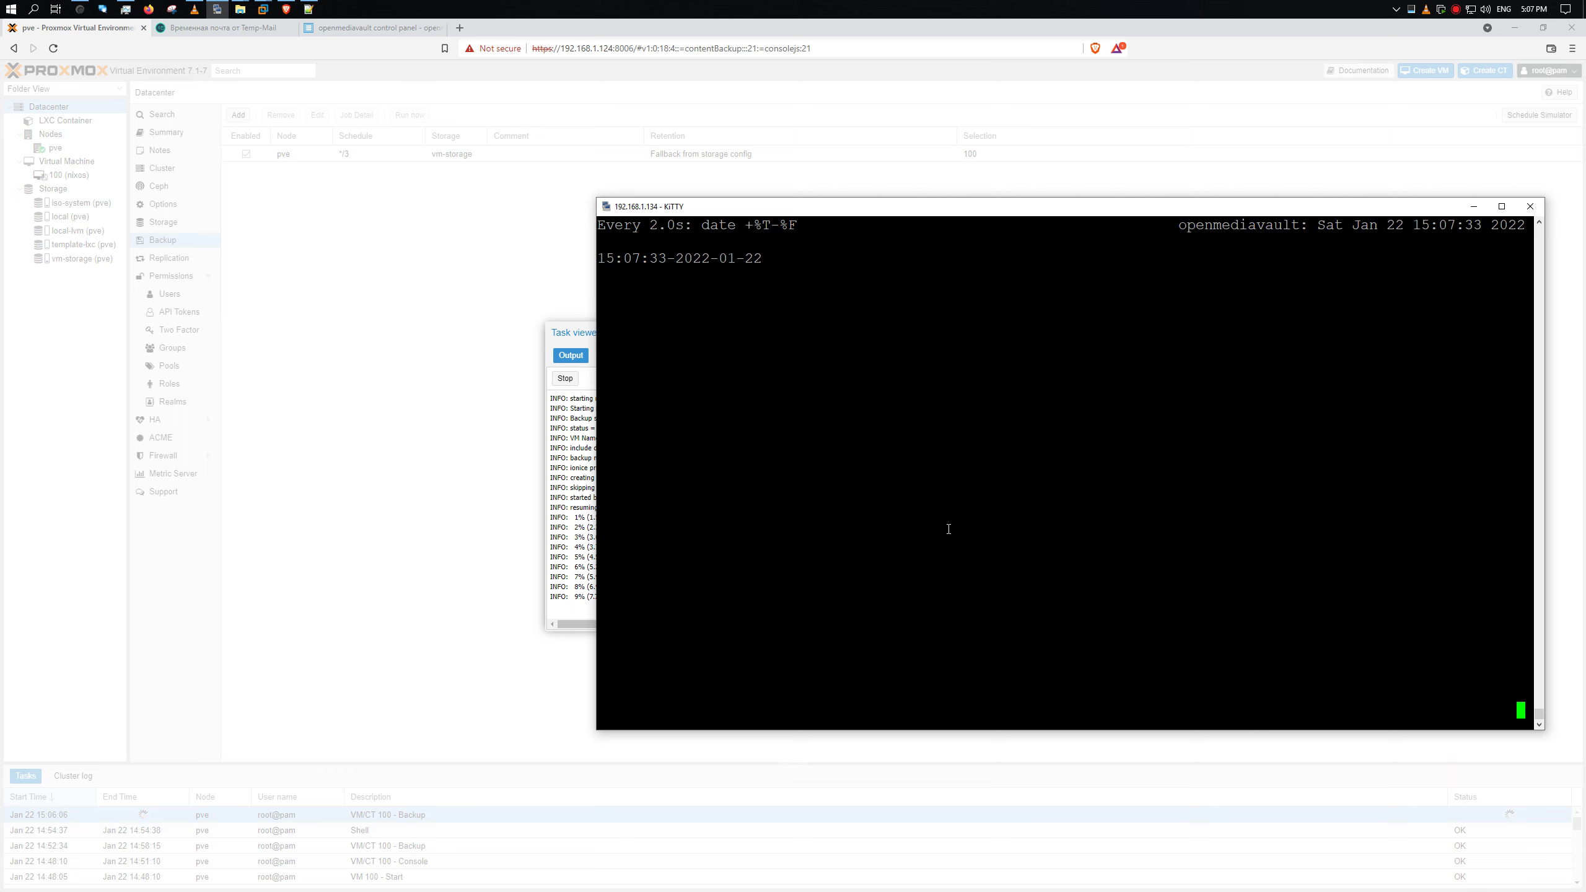
# - Stop the clock and rerun the earlier network traffic monitor command in KiTTY
pyautogui.moveTo(812, 220); pyautogui.dragTo(953, 216)
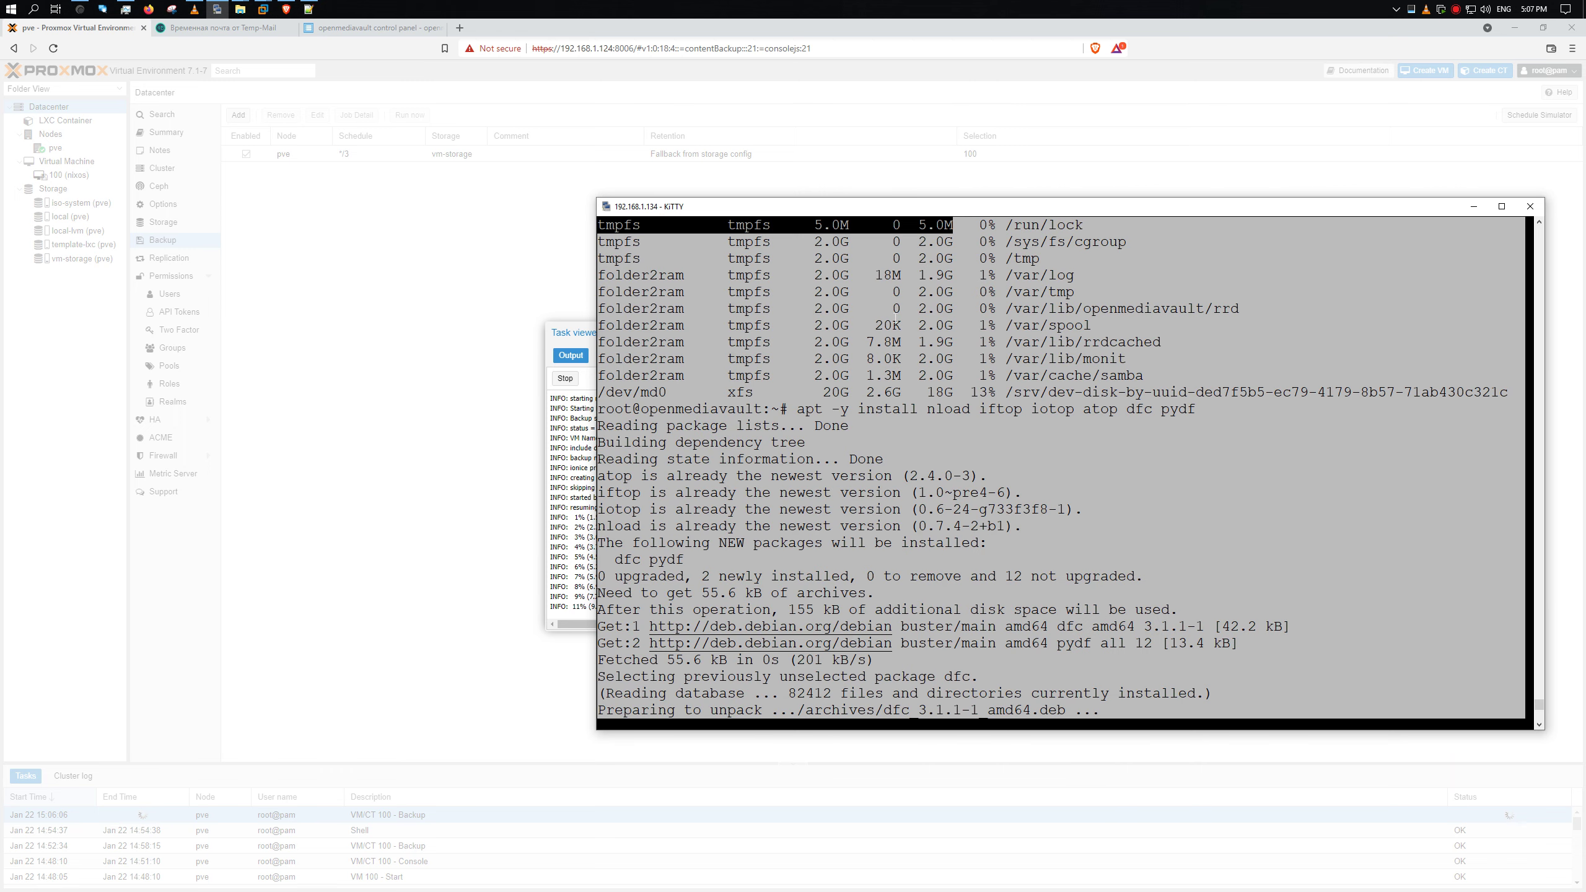
pyautogui.hotkey('ctrl', 'c')
pyautogui.press('Up')
pyautogui.press('Up')
pyautogui.press('Up')
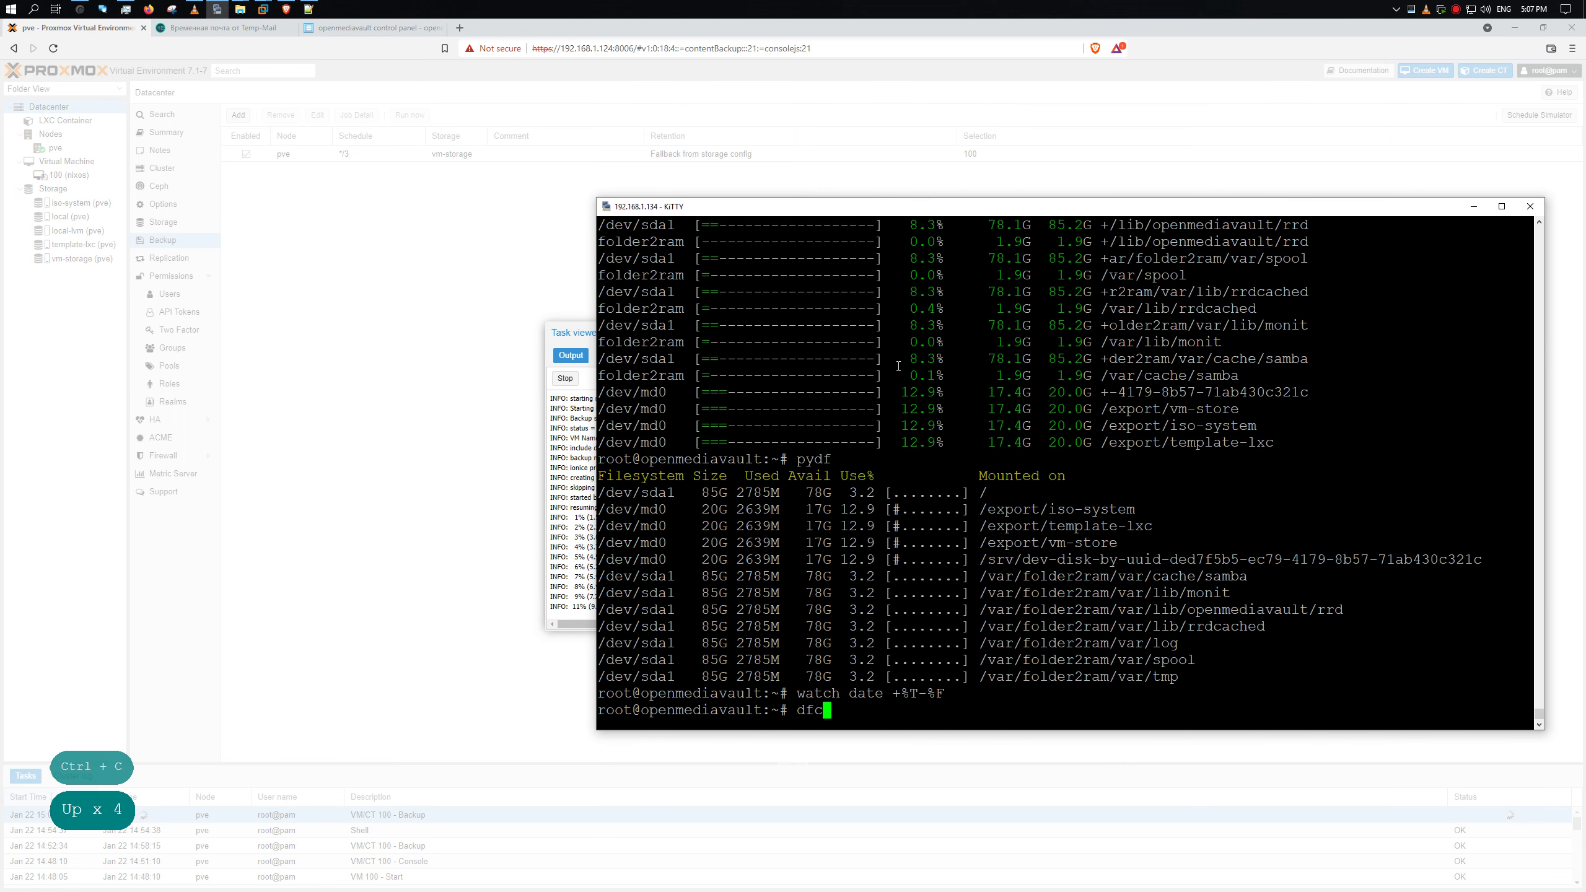
pyautogui.press('Up')
pyautogui.press('Up')
pyautogui.press('Up')
pyautogui.press('Down')
pyautogui.press('Return')
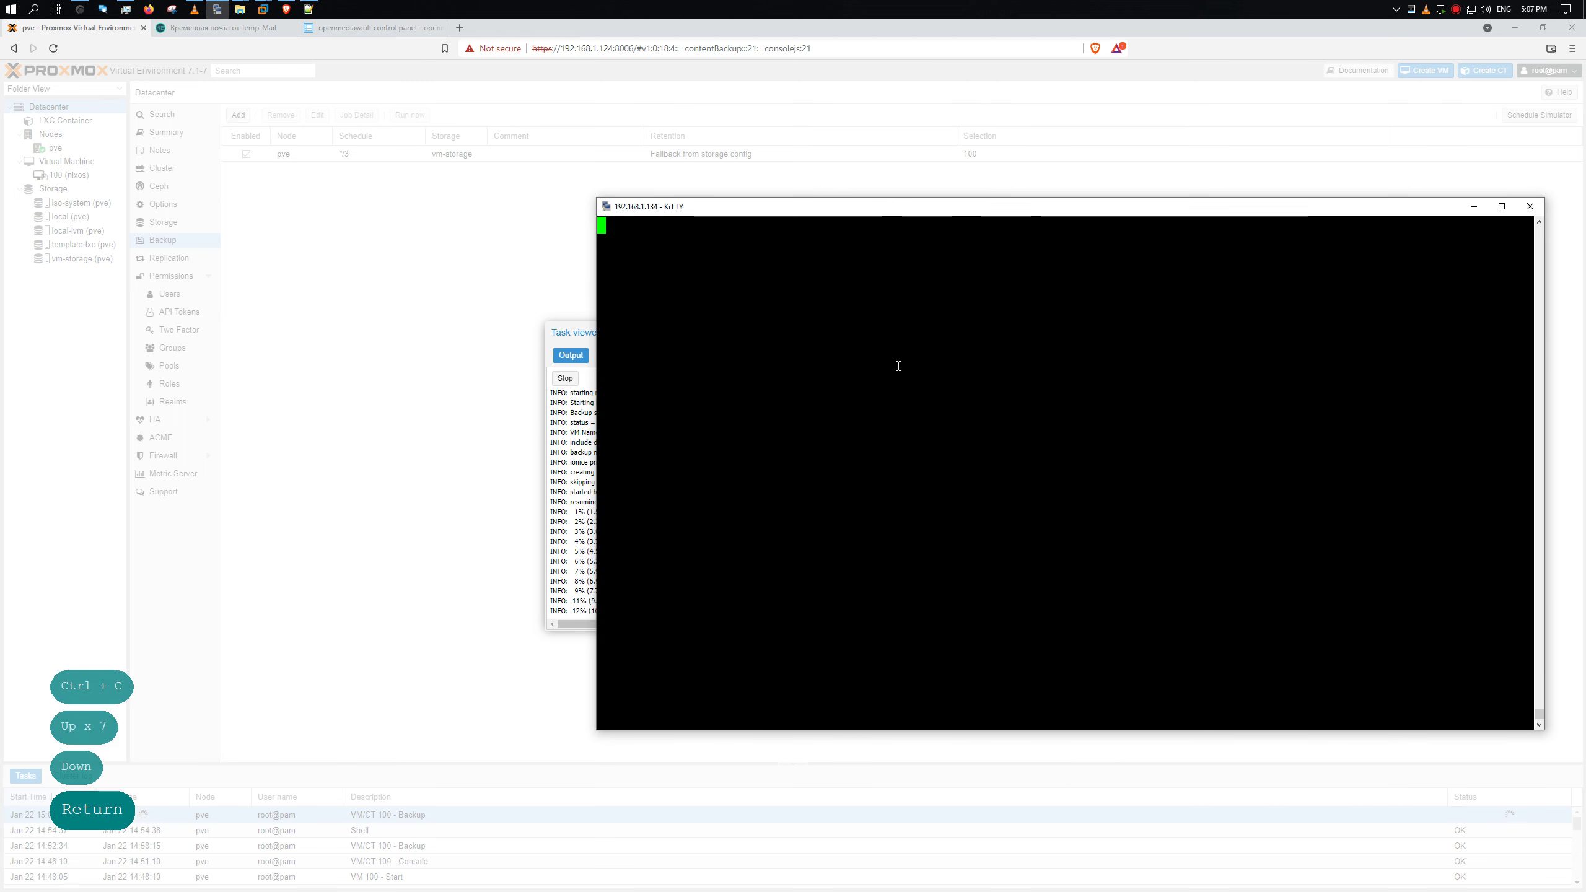
pyautogui.moveTo(737, 199); pyautogui.dragTo(876, 233)
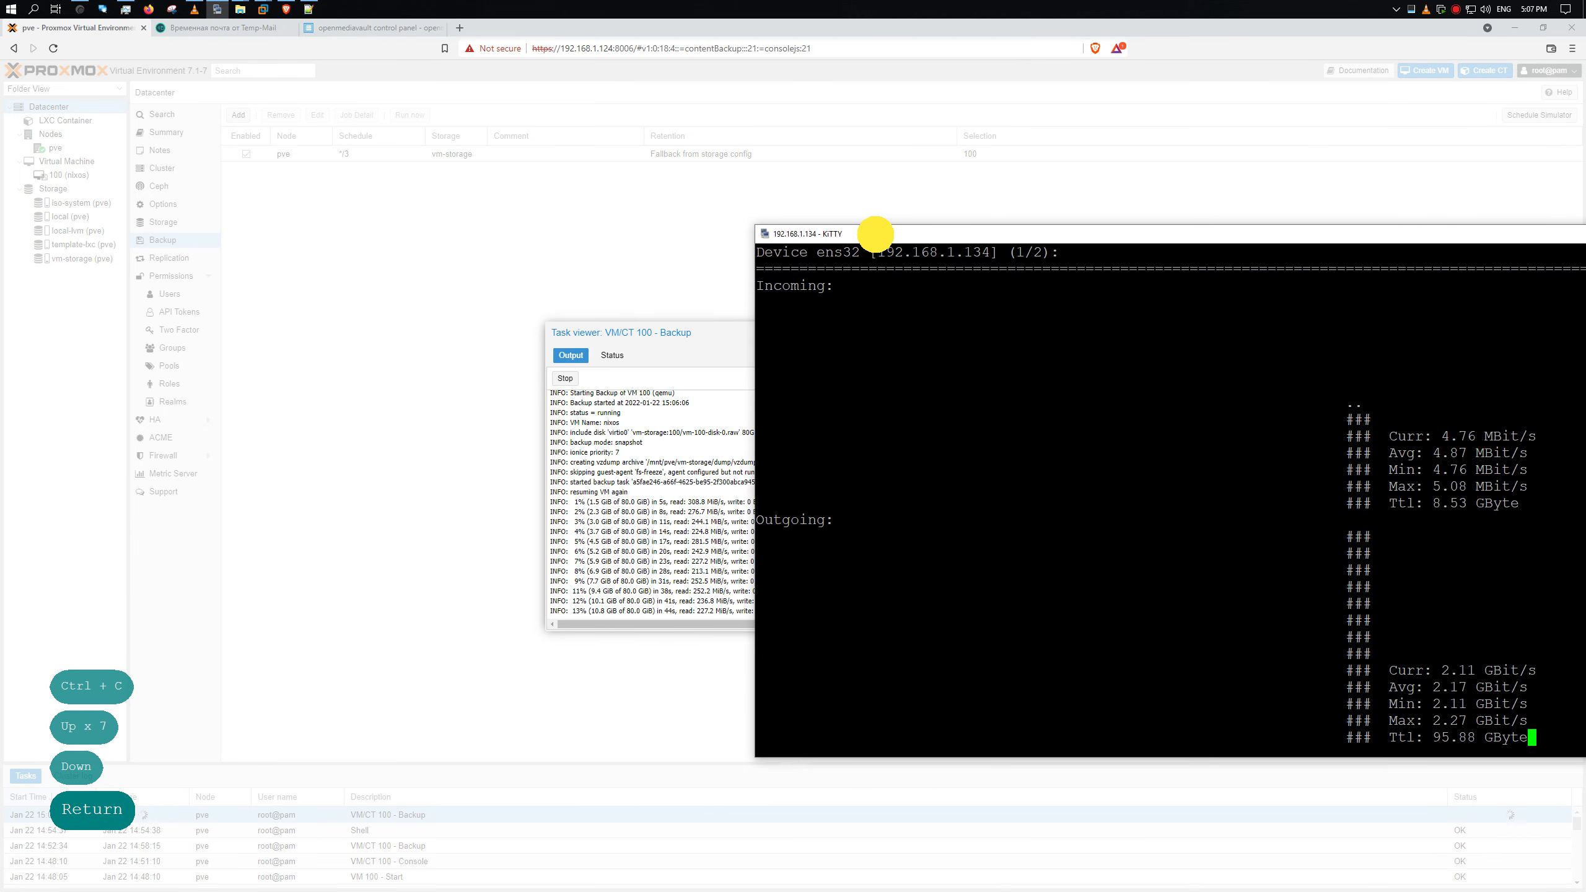
# - Refresh the still-empty Temp-Mail inbox, then return to the Proxmox backup log
pyautogui.click(259, 25)
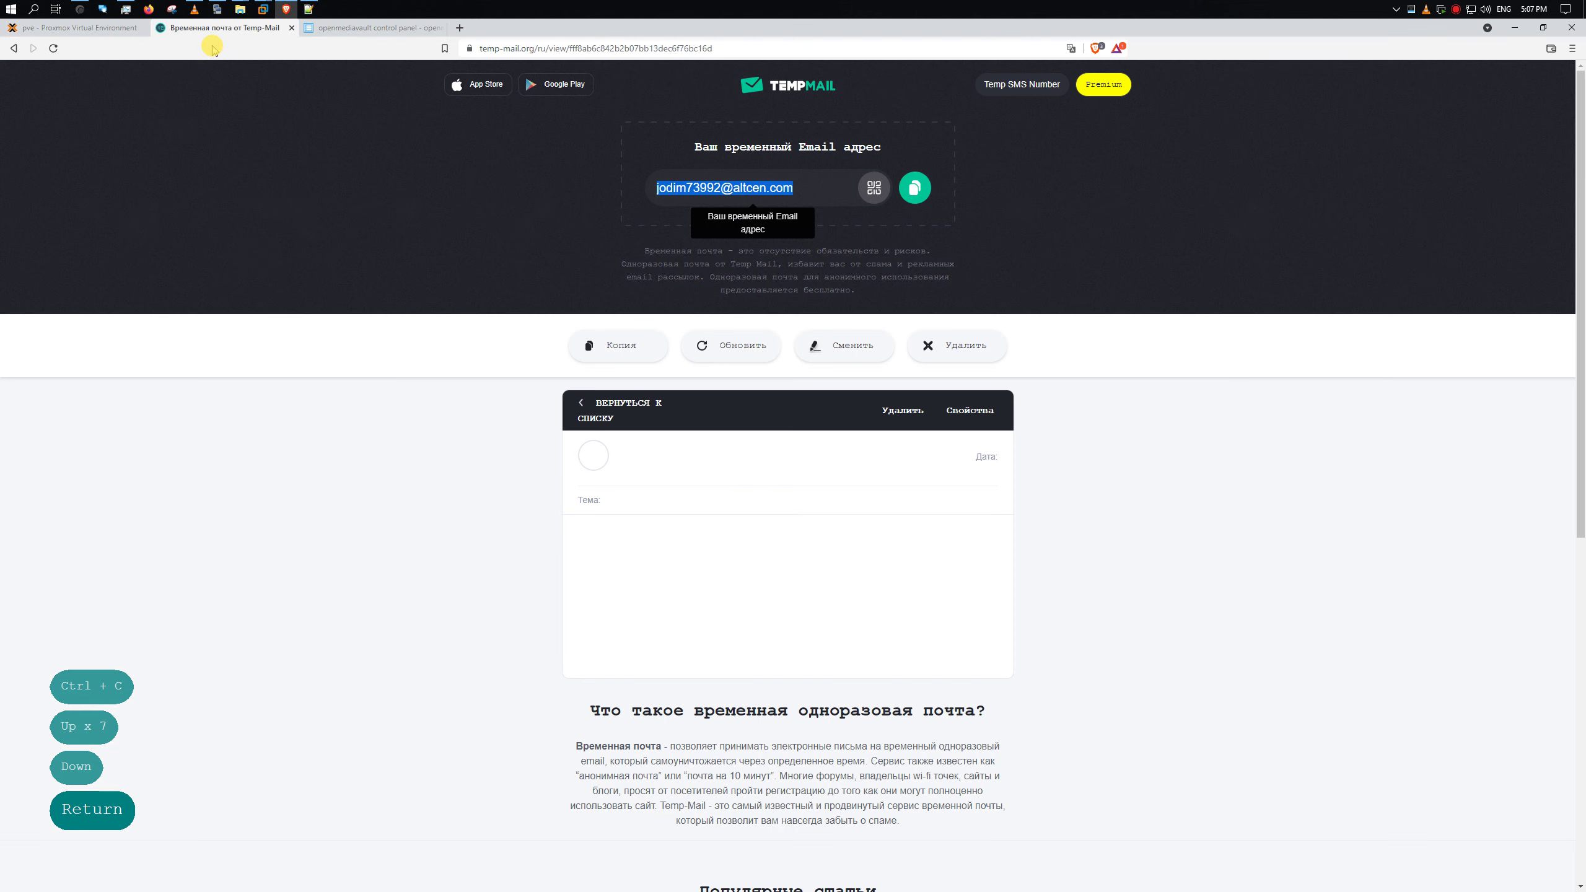
pyautogui.click(757, 360)
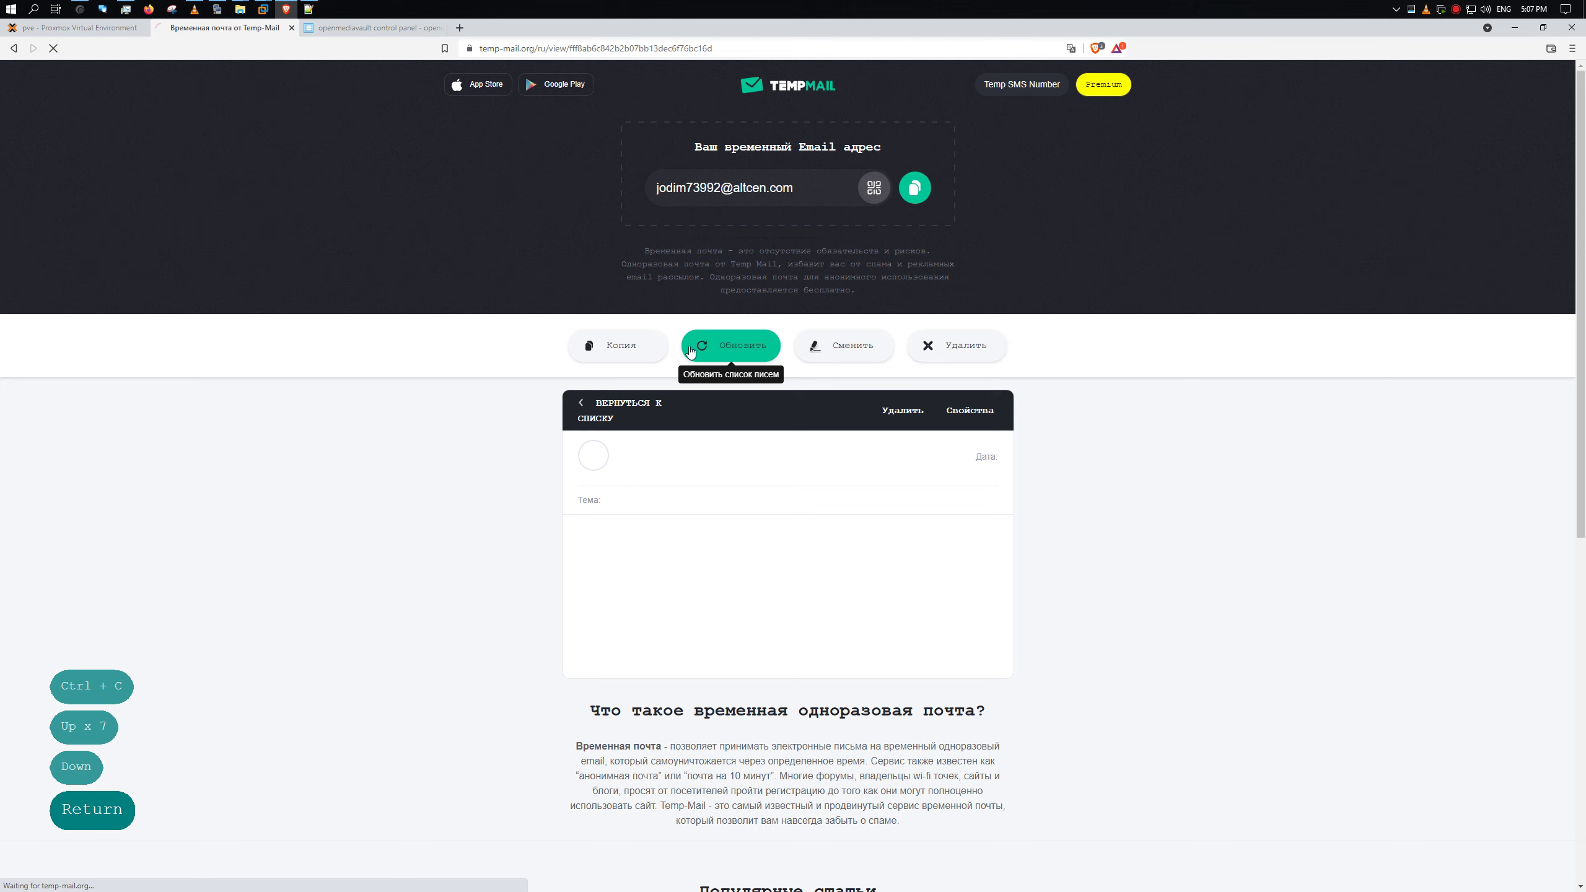
pyautogui.click(98, 31)
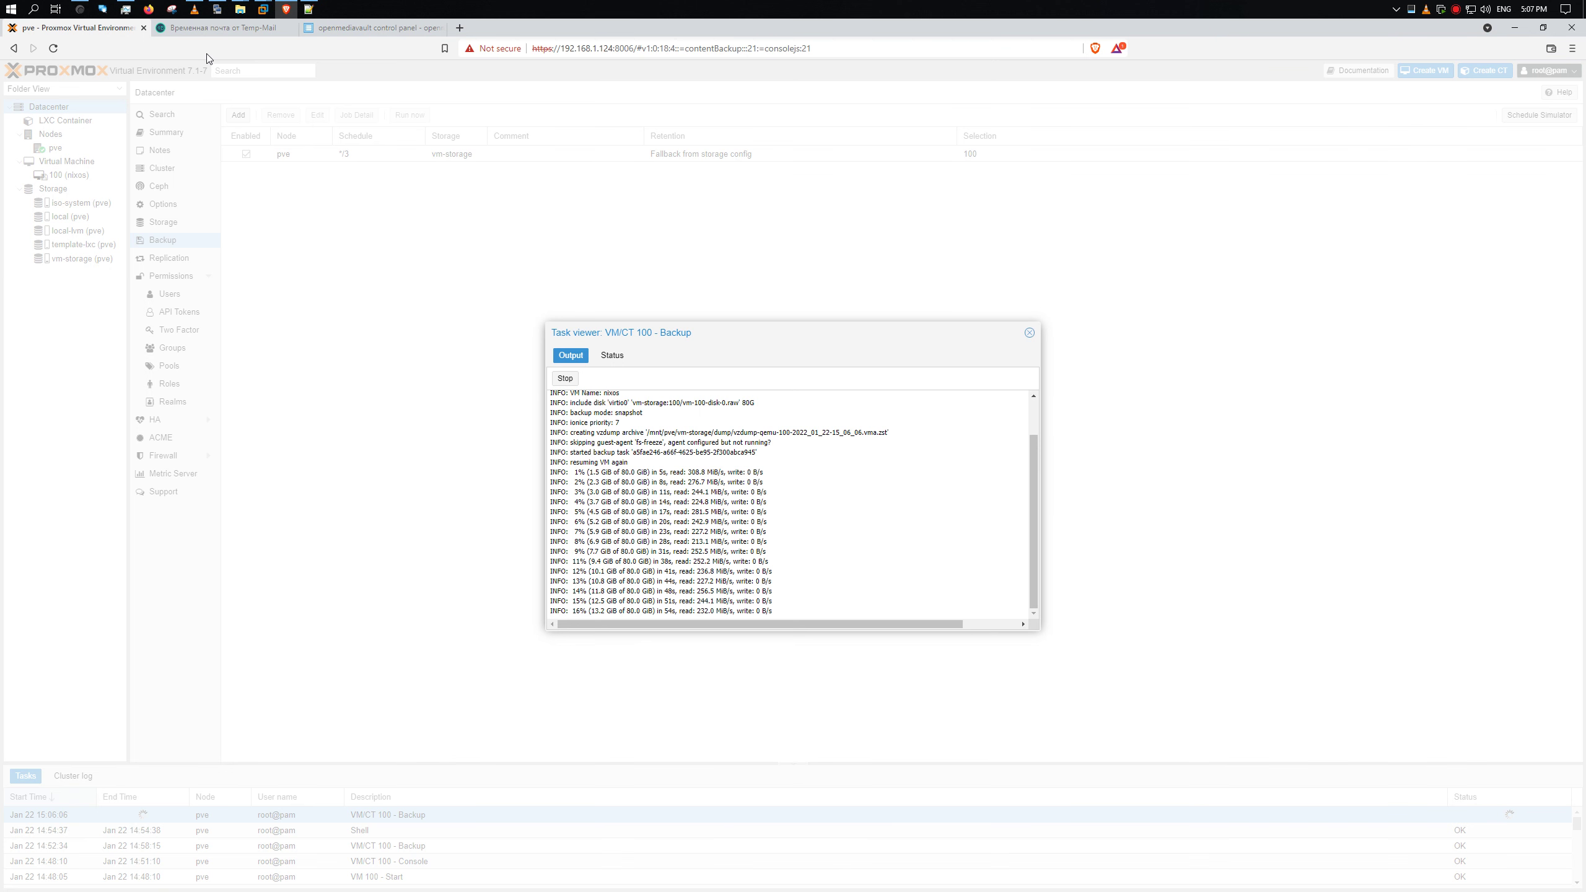
# - Arrange the backup Task viewer beside the live KiTTY traffic monitor
pyautogui.click(216, 11)
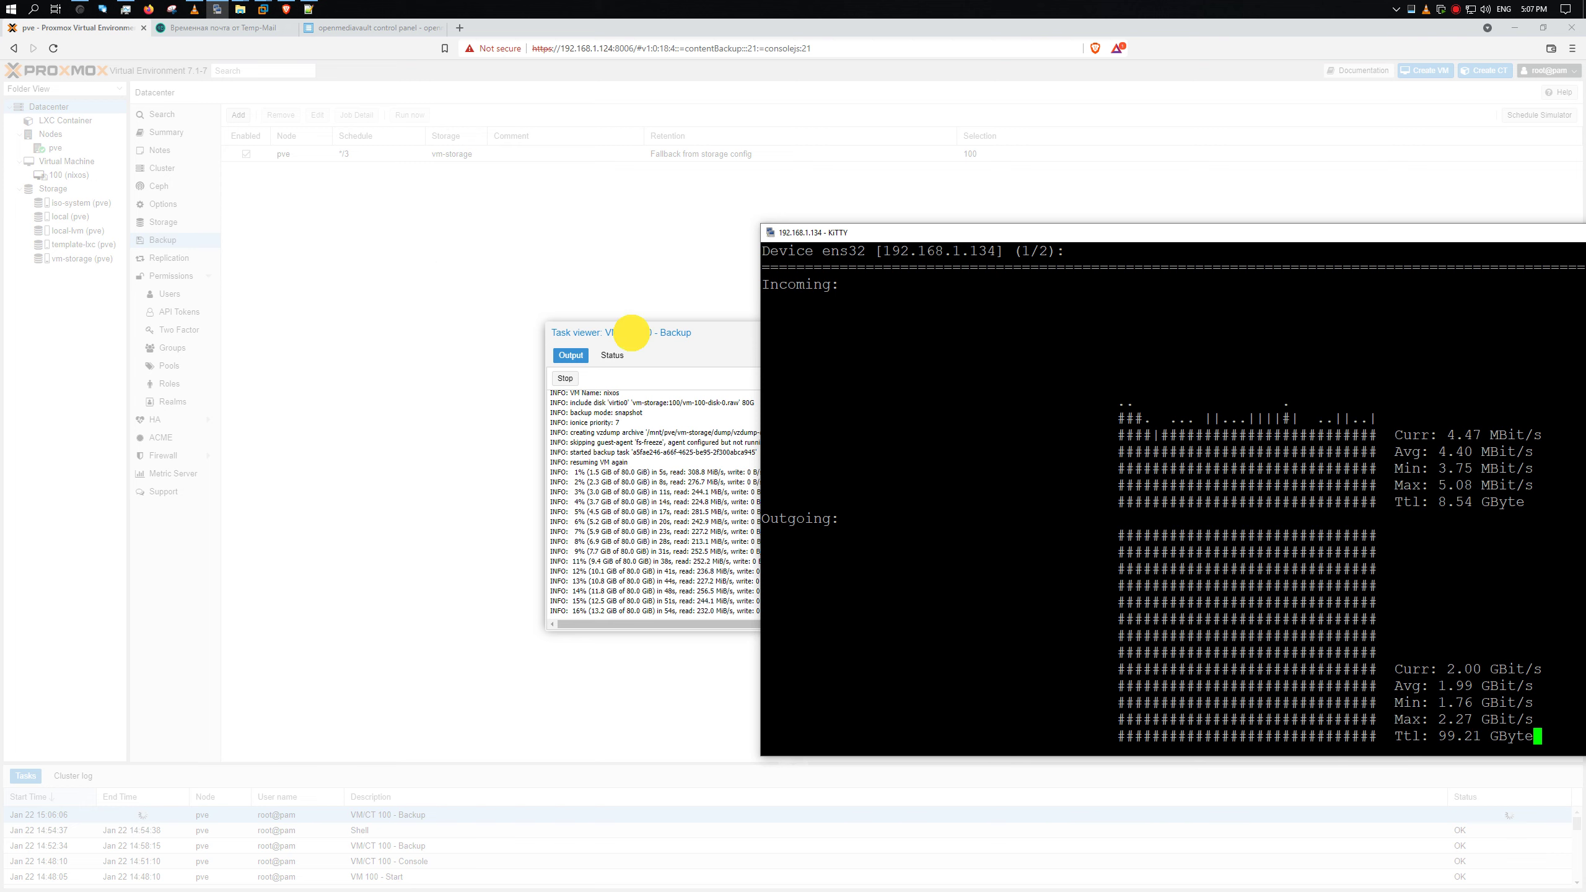
pyautogui.moveTo(628, 330); pyautogui.dragTo(317, 189)
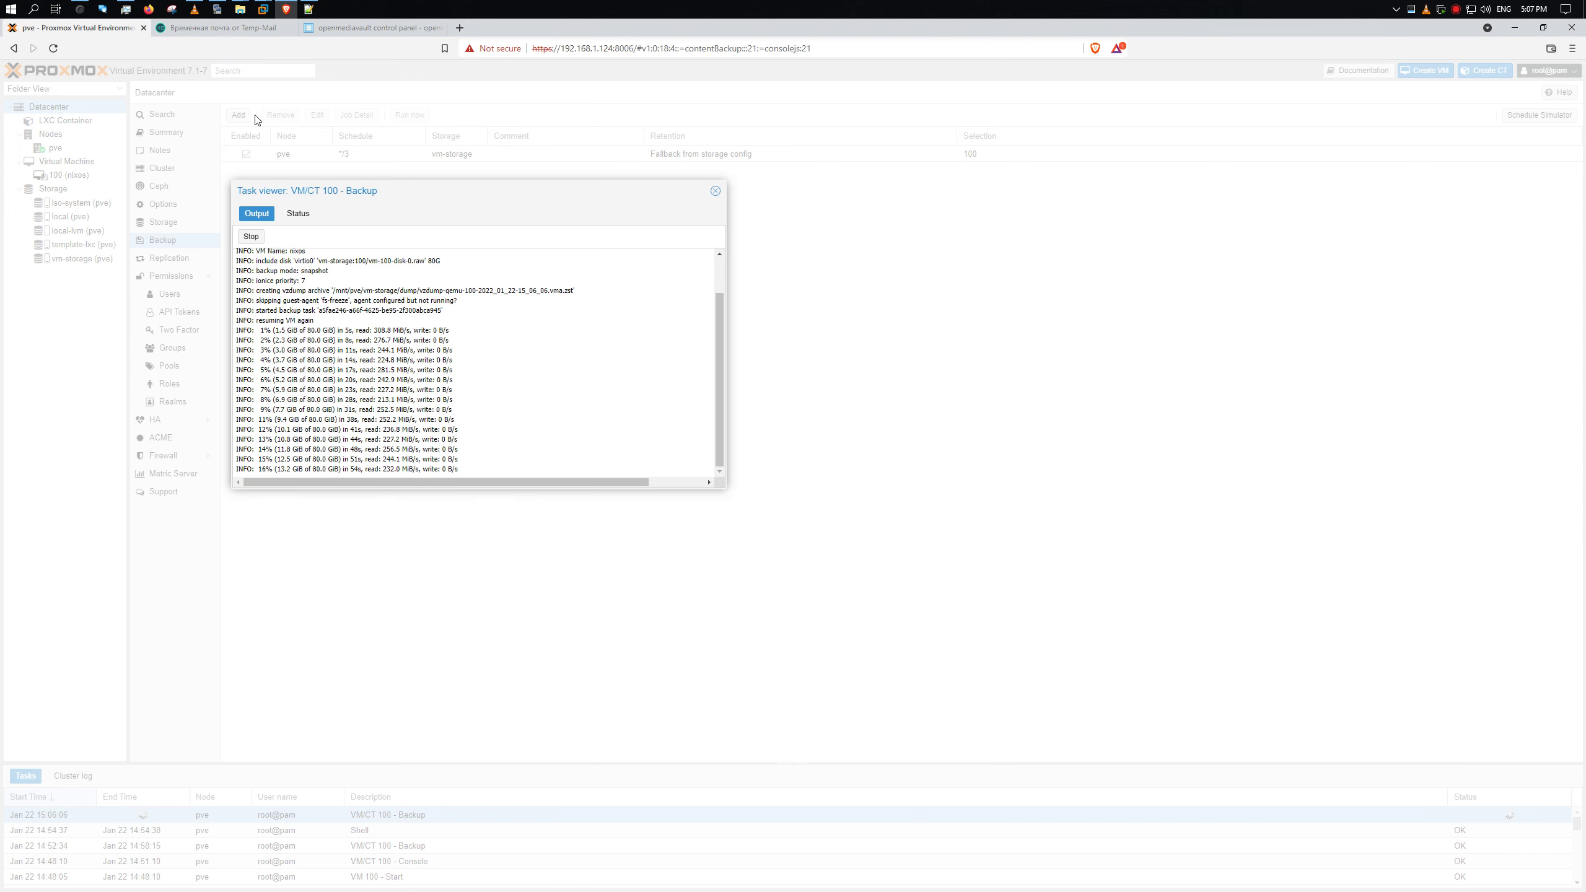
pyautogui.click(217, 9)
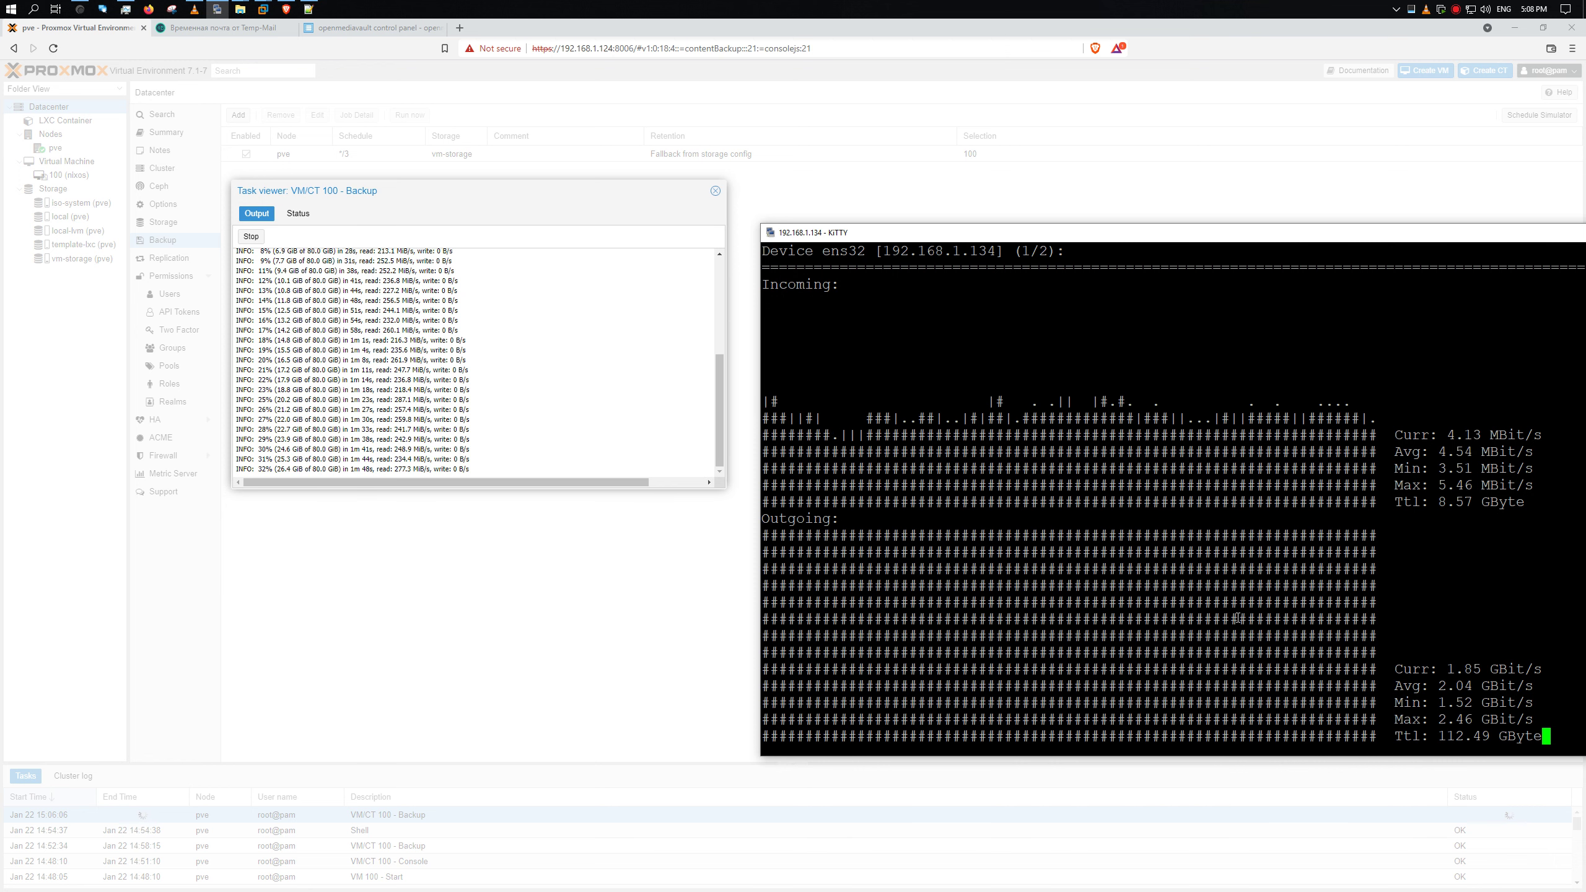
pyautogui.hotkey('shift', 'F9')
pyautogui.hotkey('shift', 'F9')
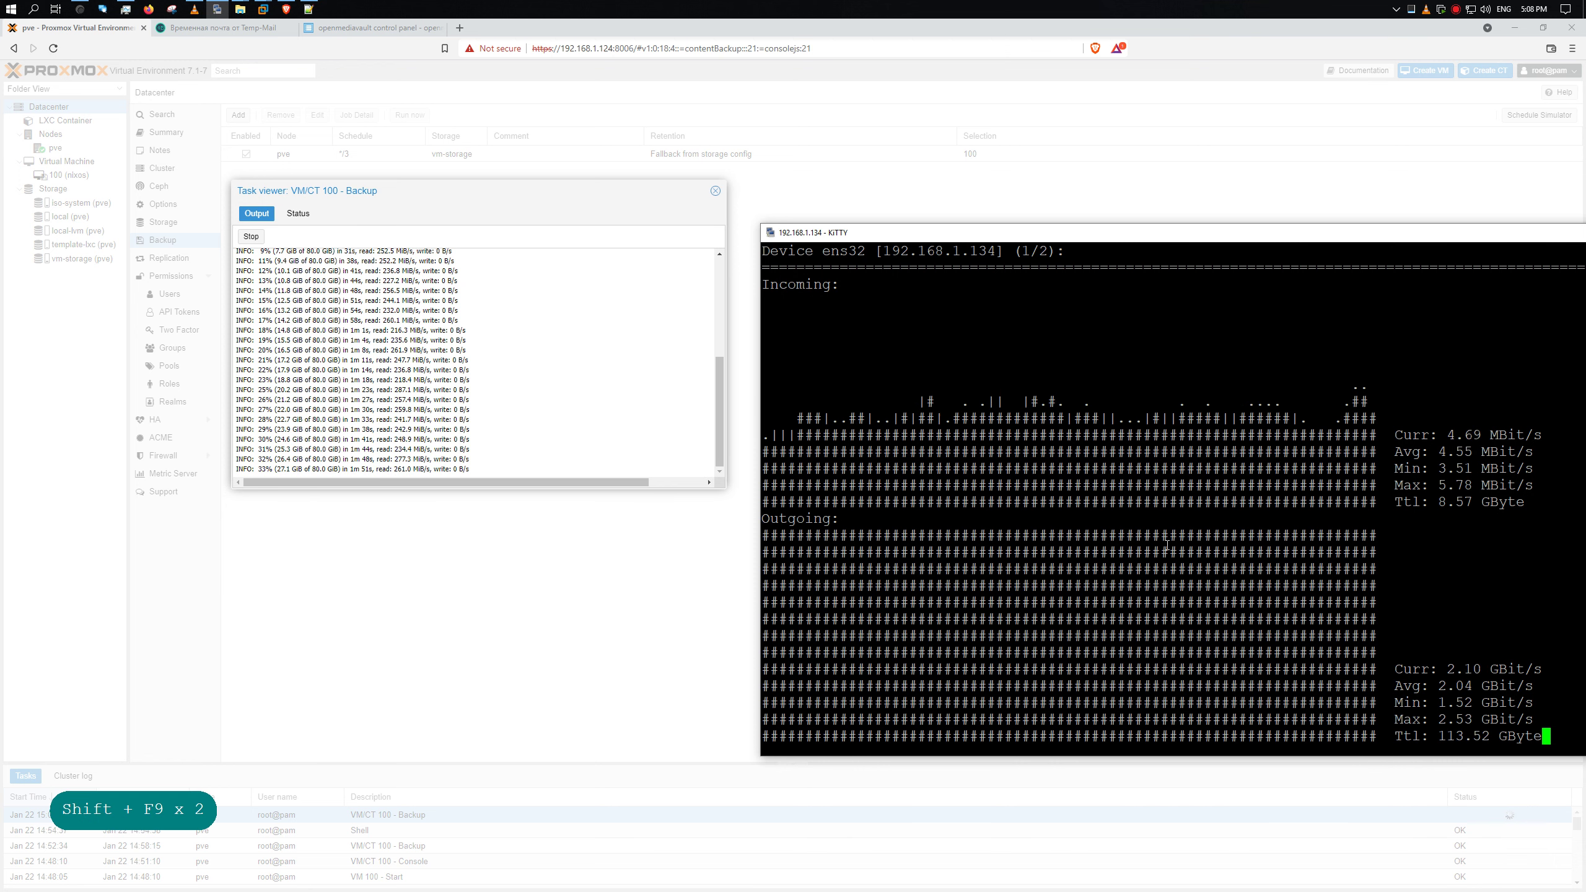
# - Refresh the still-empty Temp-Mail inbox and switch to the openmediavault tab
pyautogui.click(253, 27)
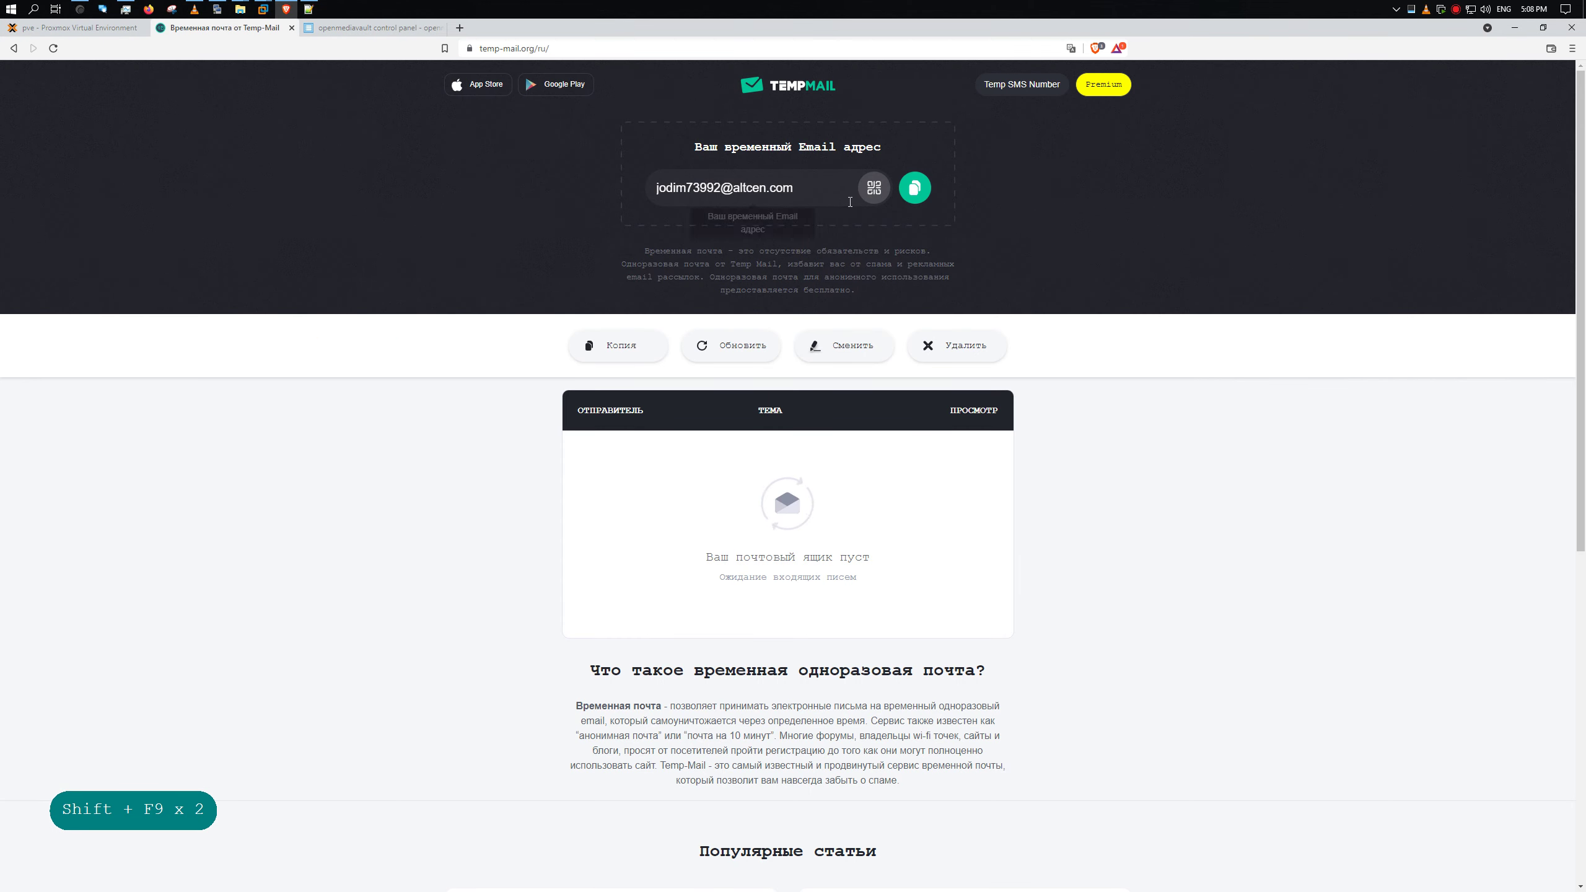
pyautogui.click(732, 346)
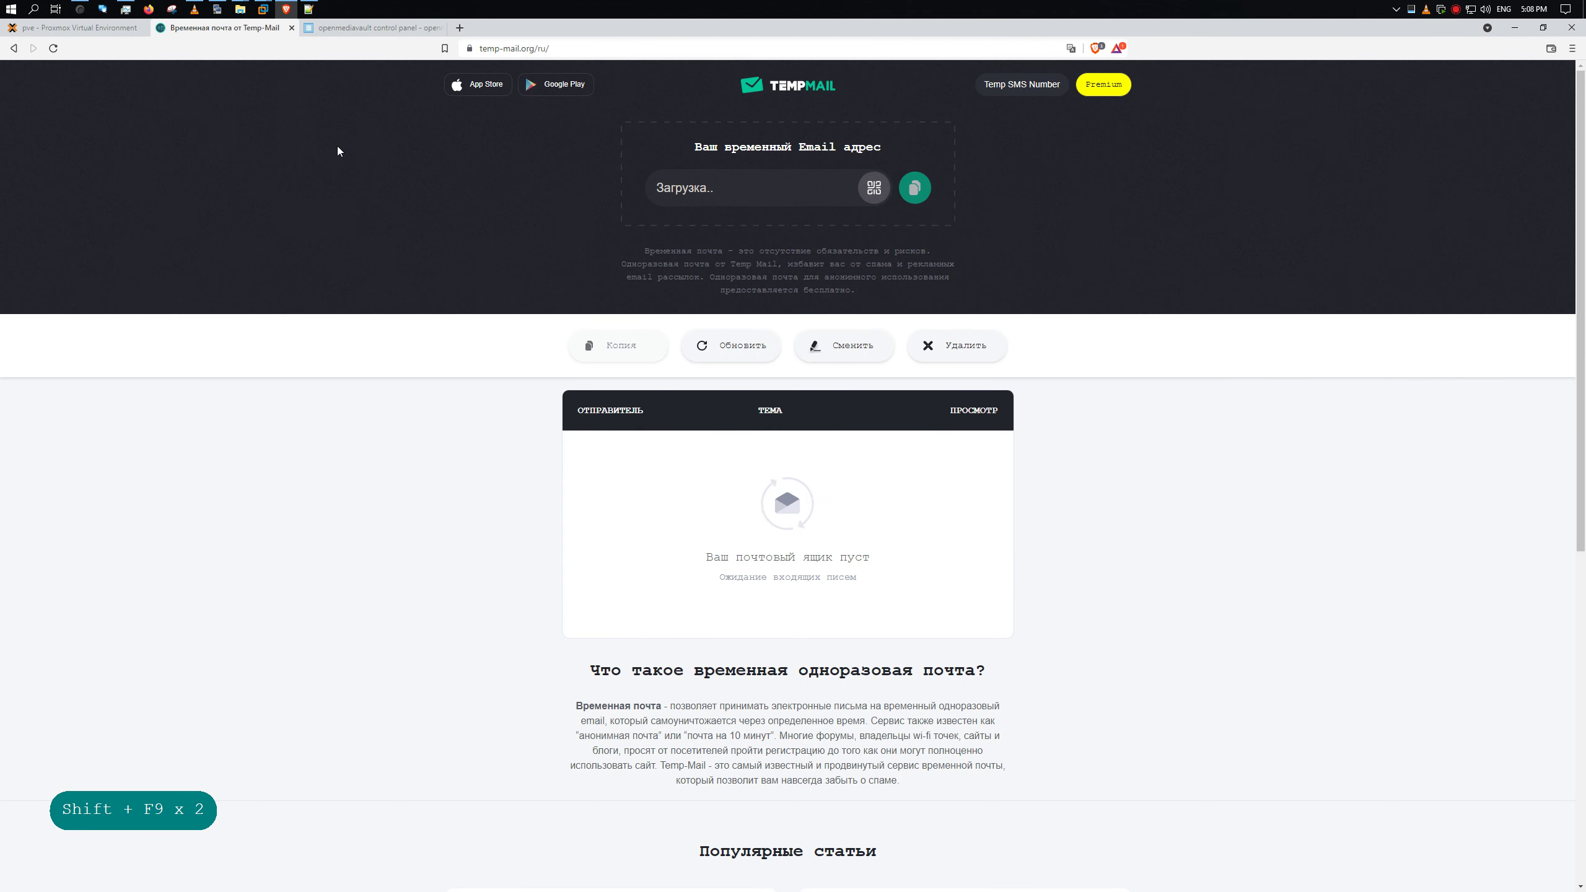
pyautogui.click(337, 27)
# - Reload the expired openmediavault page and sign in with the admin username and password
pyautogui.click(53, 48)
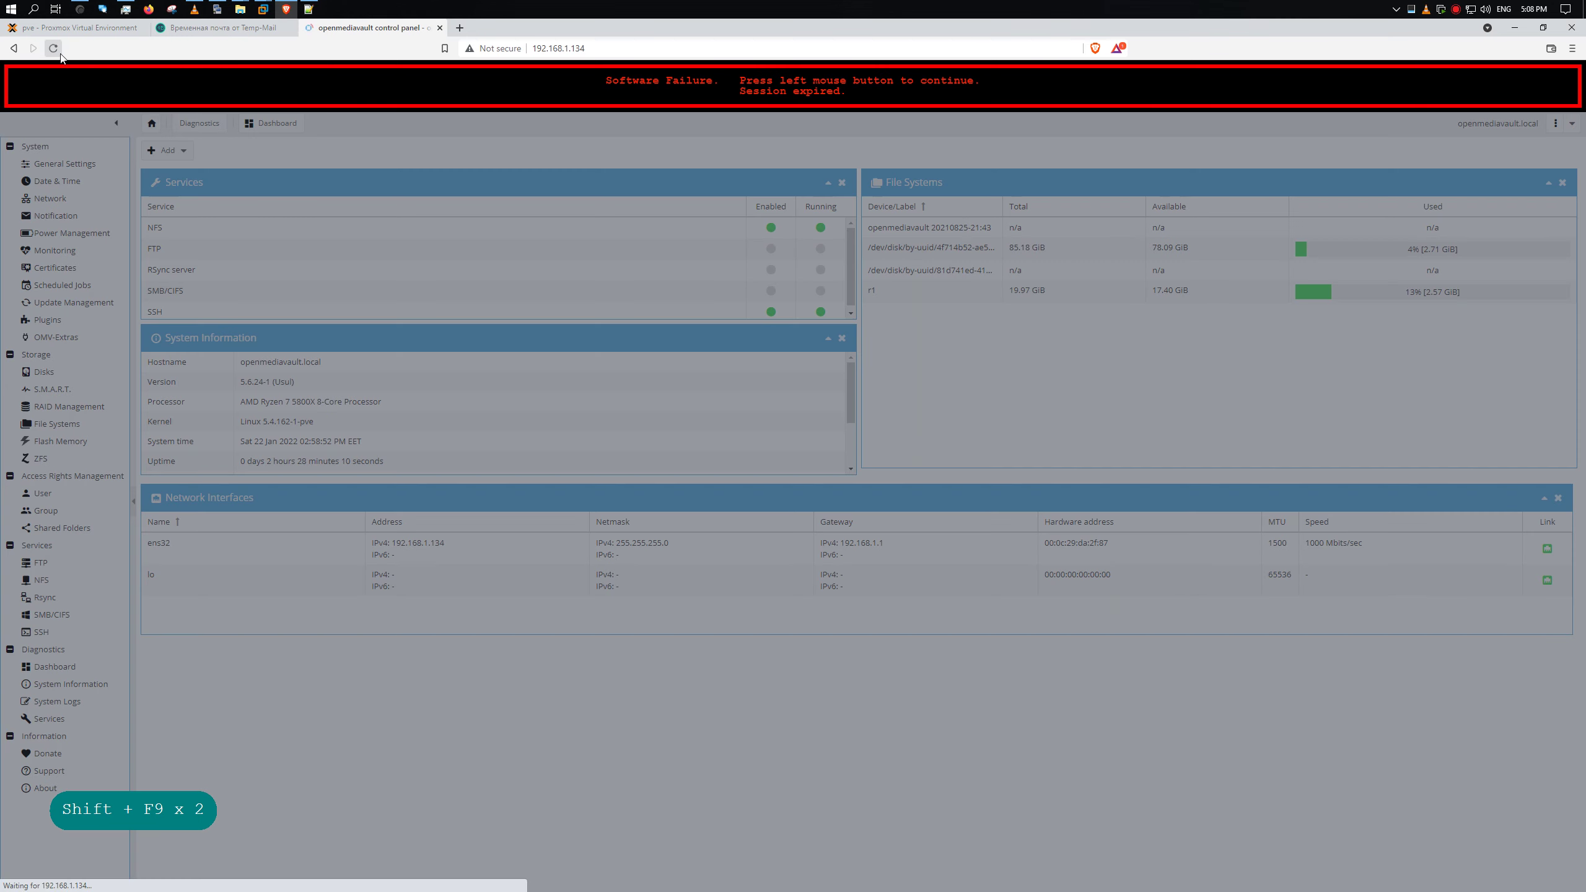
pyautogui.write('admin')
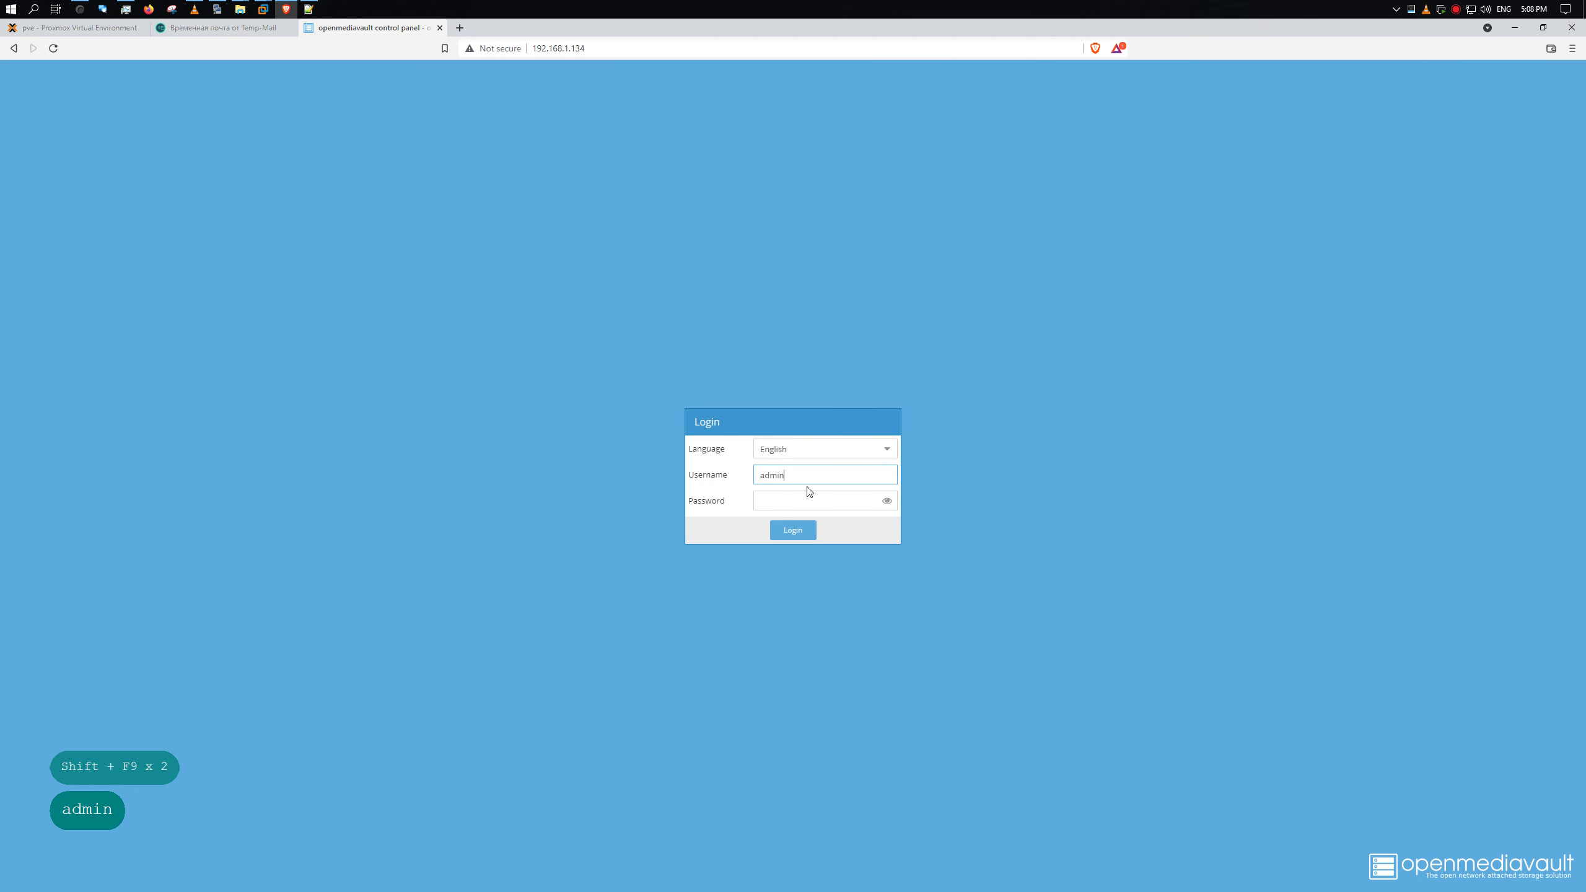
pyautogui.press('Tab')
pyautogui.write('123qwe')
pyautogui.press('Return')
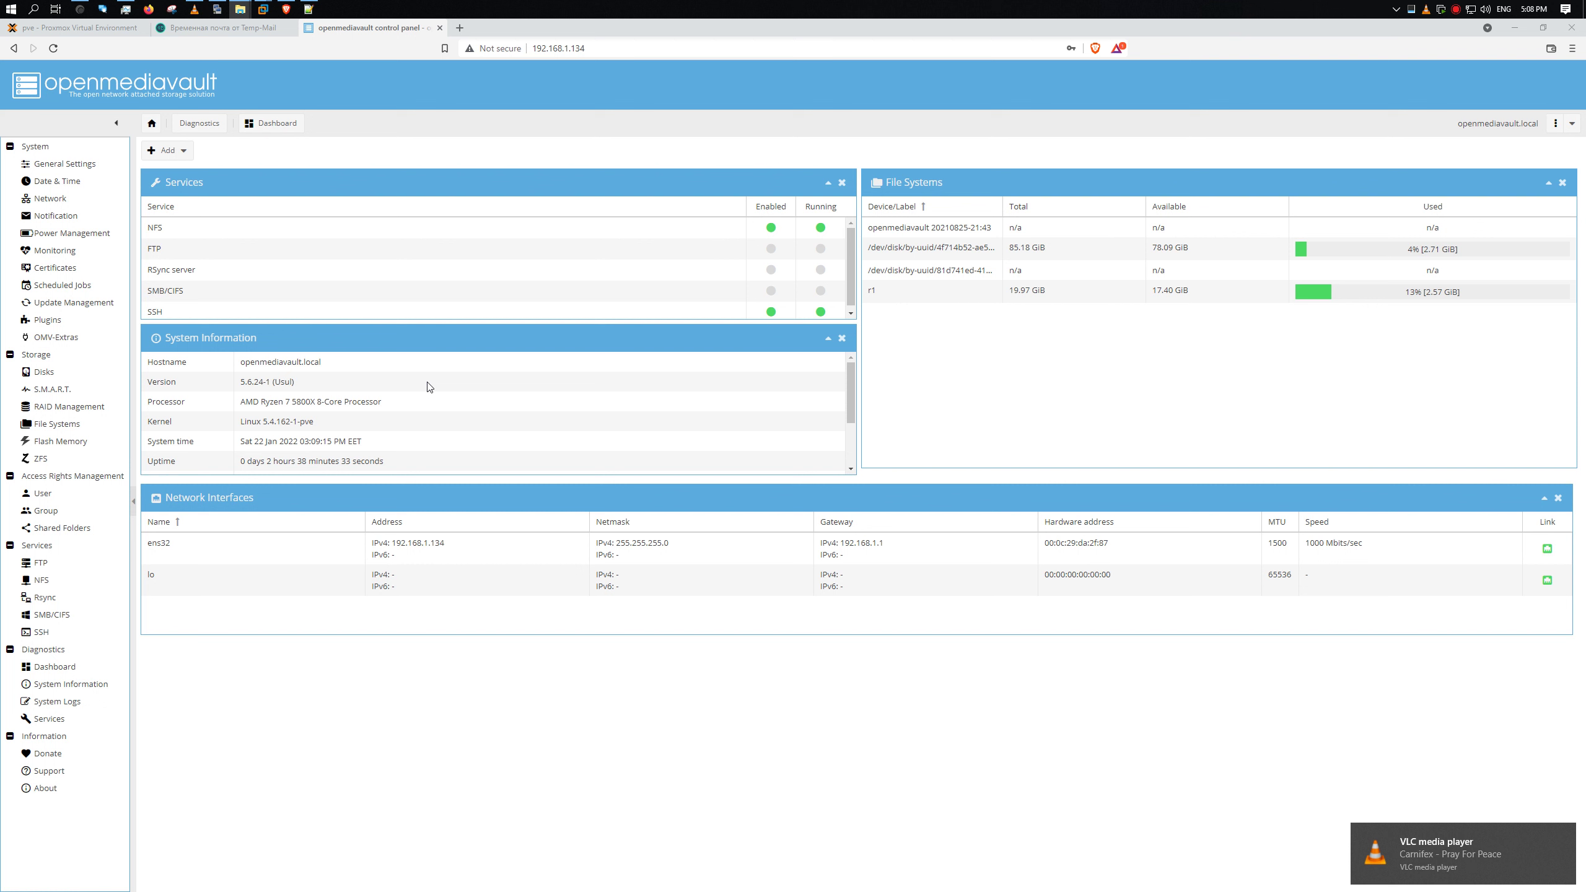
# - Add a Network Interfaces widget, remove the wide duplicate, and return to the Proxmox log
pyautogui.click(1207, 395)
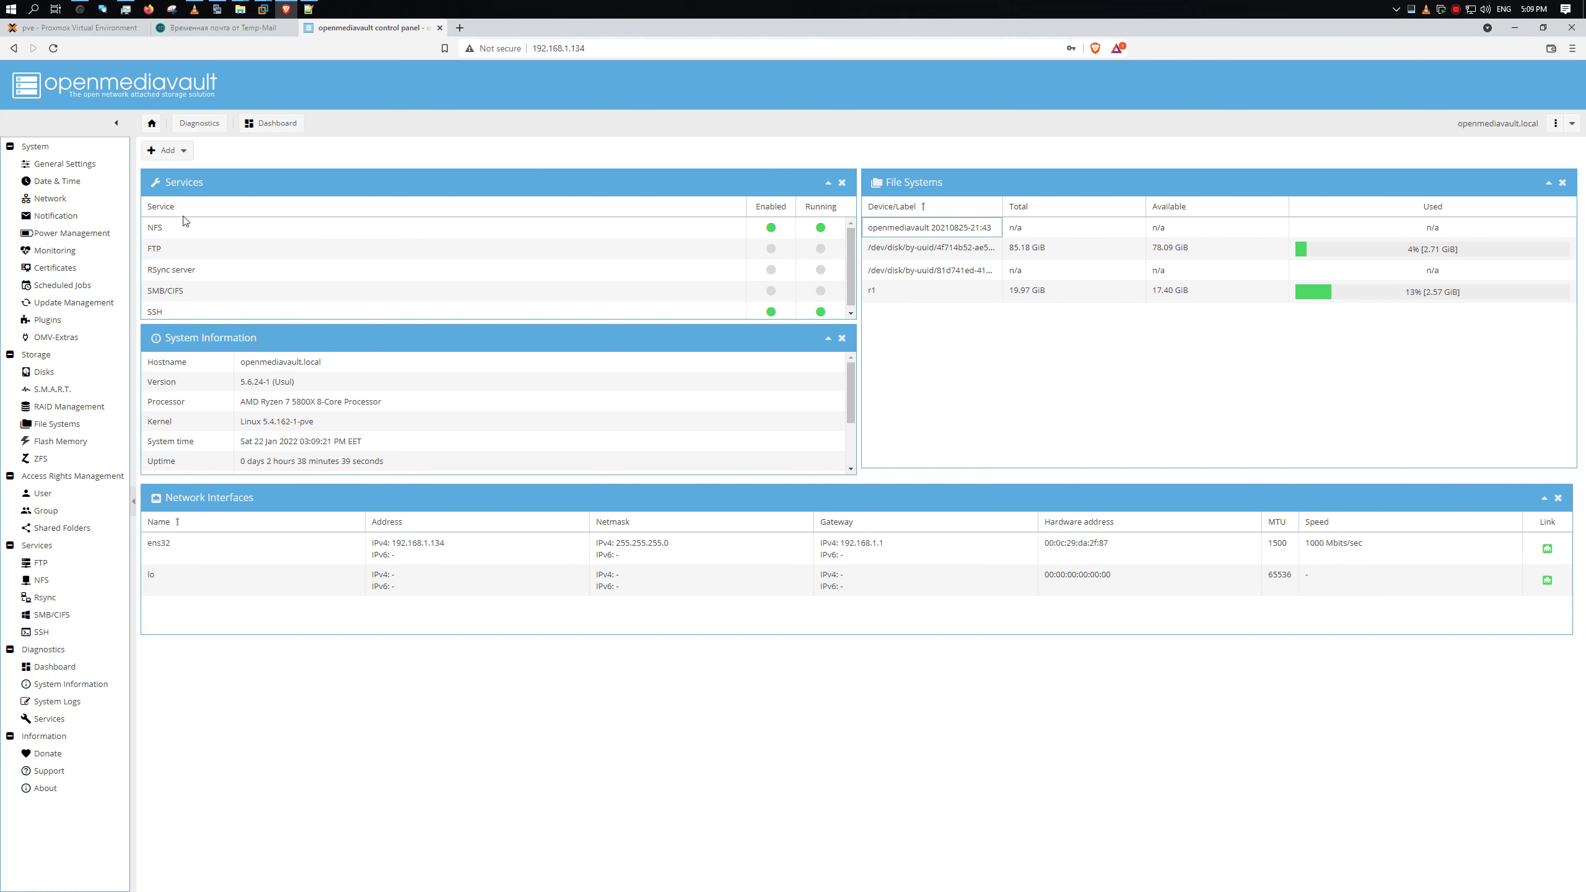
pyautogui.click(181, 150)
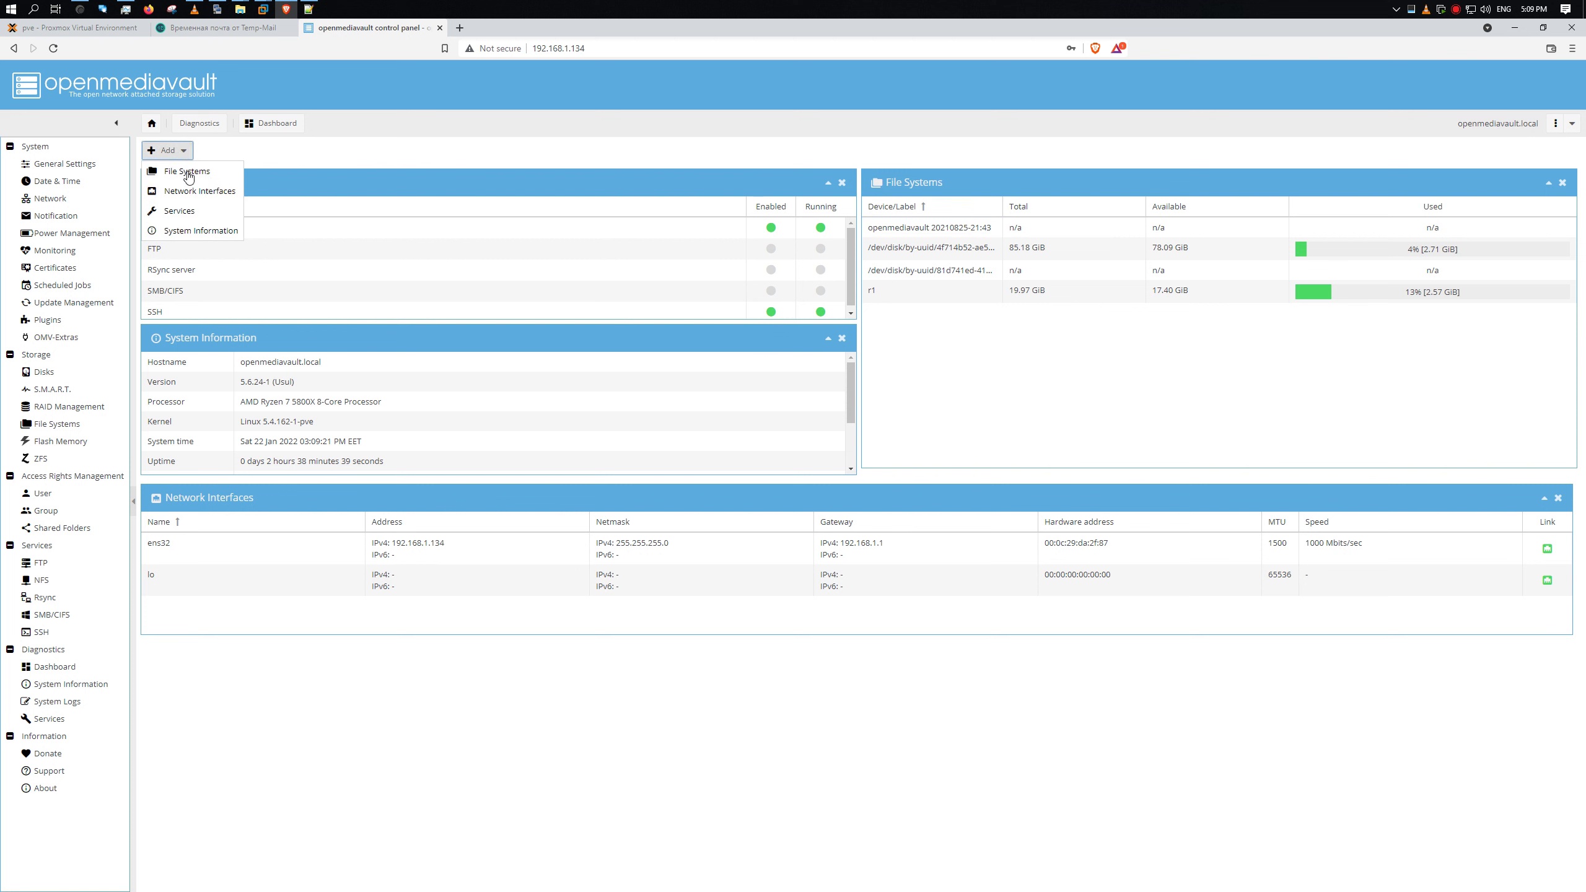
pyautogui.click(212, 192)
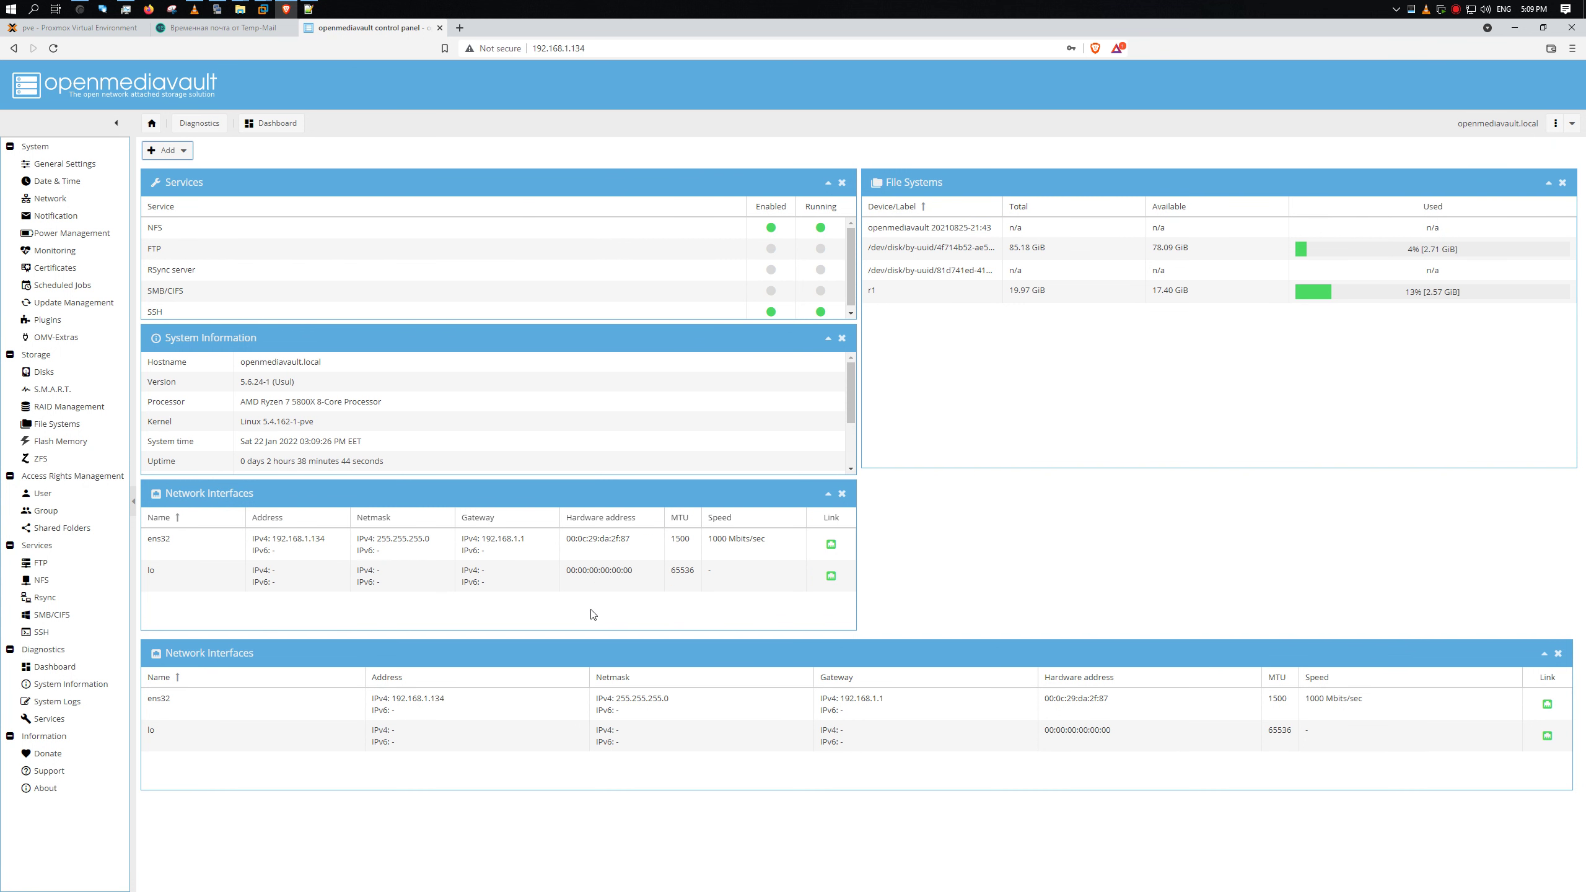
pyautogui.click(1559, 652)
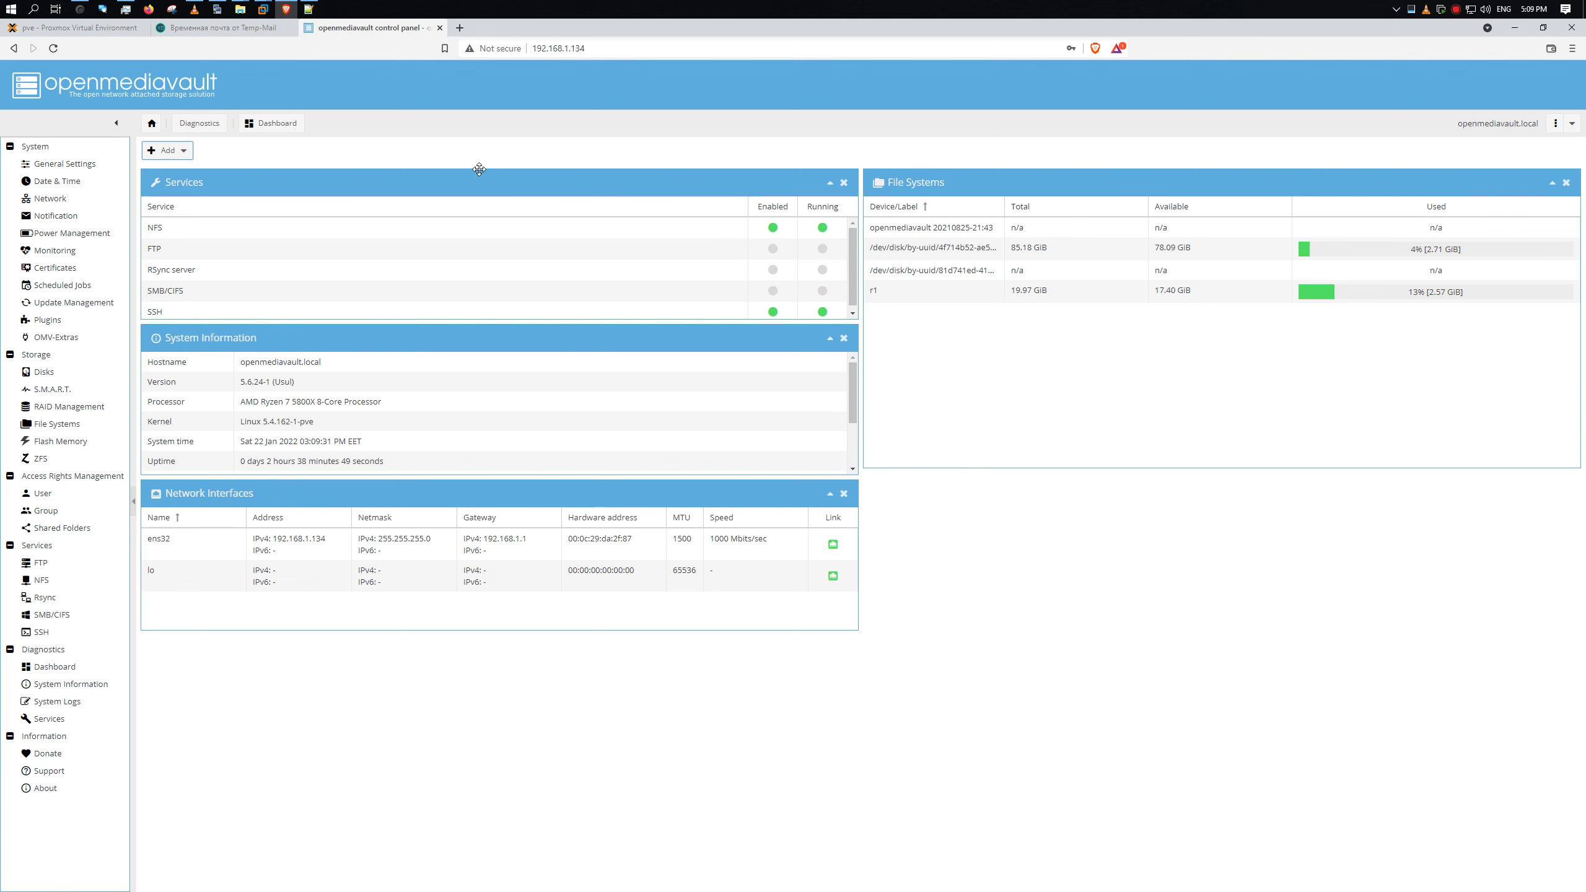
pyautogui.click(109, 28)
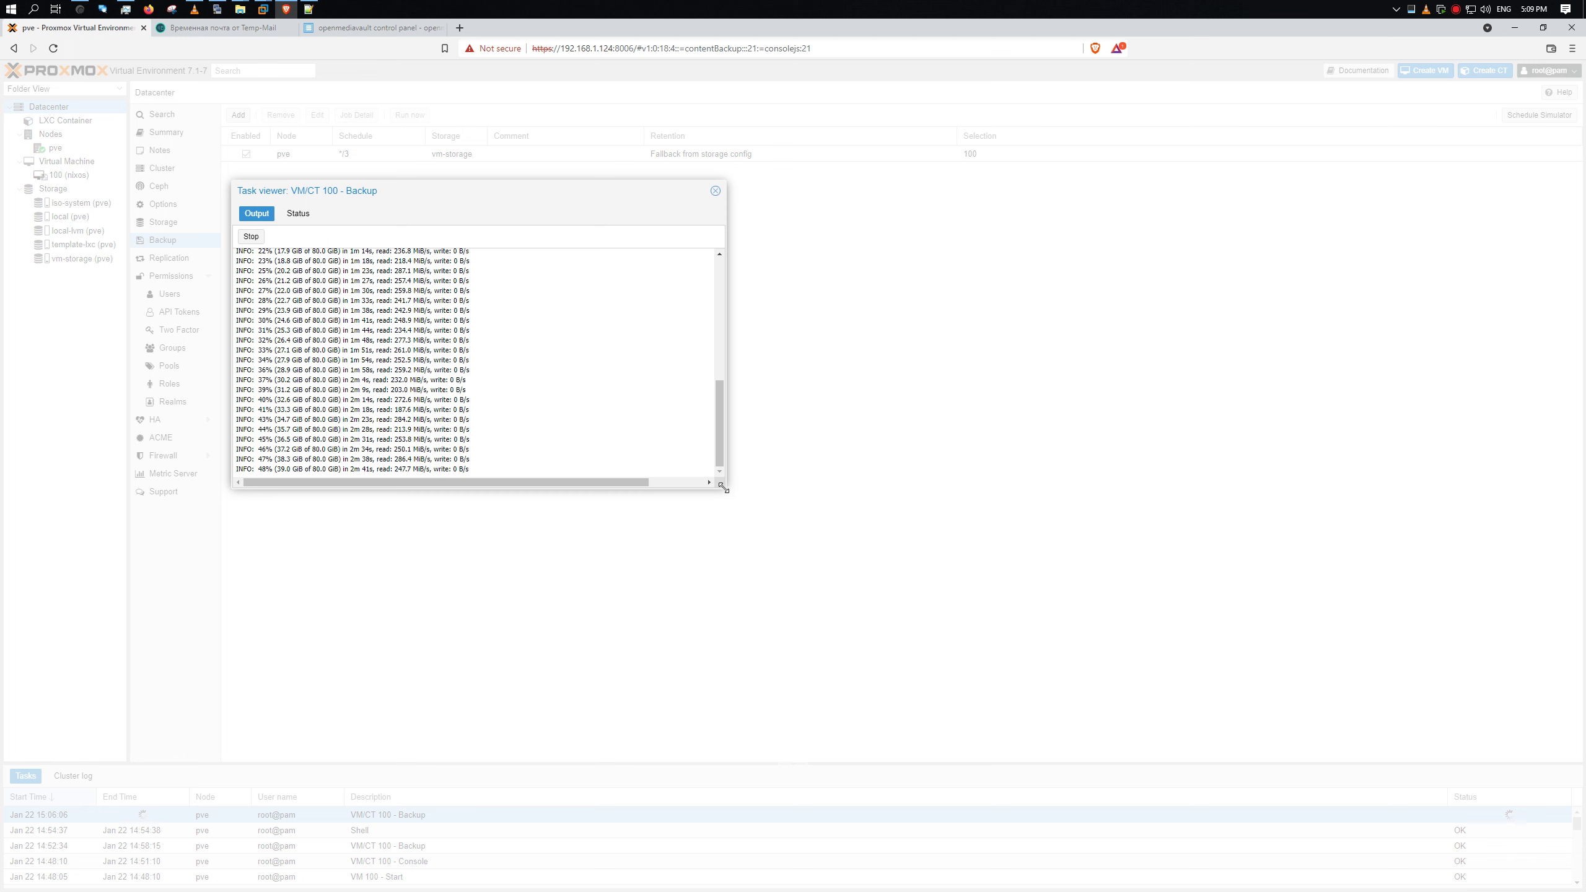
# - Enlarge the backup Task viewer and shift the KiTTY traffic monitor left beside it
pyautogui.moveTo(724, 488); pyautogui.dragTo(946, 624)
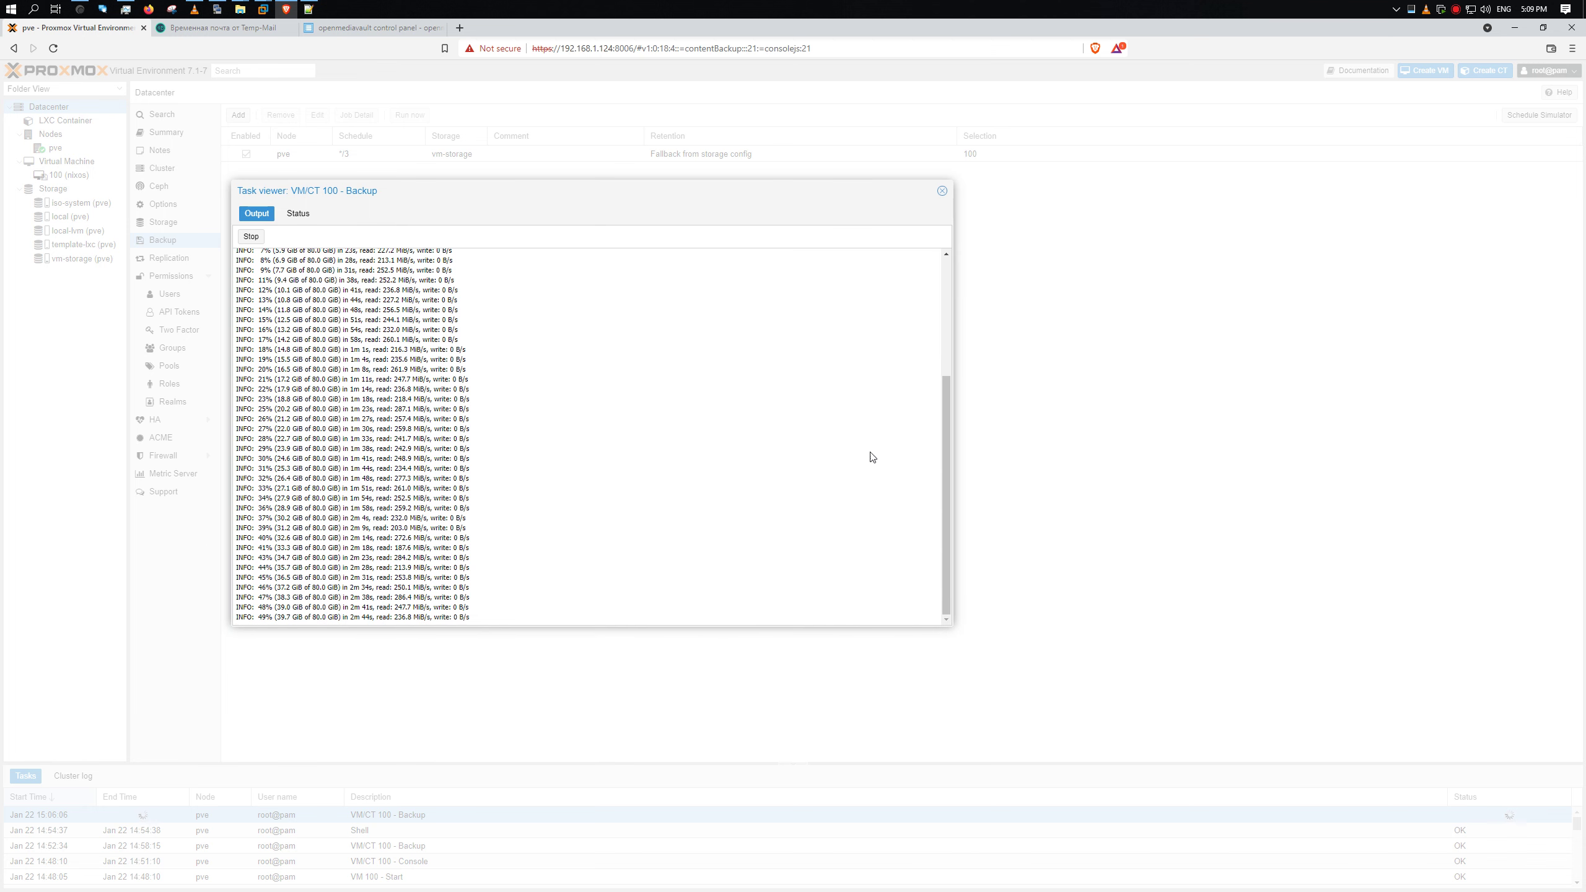
pyautogui.click(217, 9)
pyautogui.moveTo(903, 238); pyautogui.dragTo(757, 226)
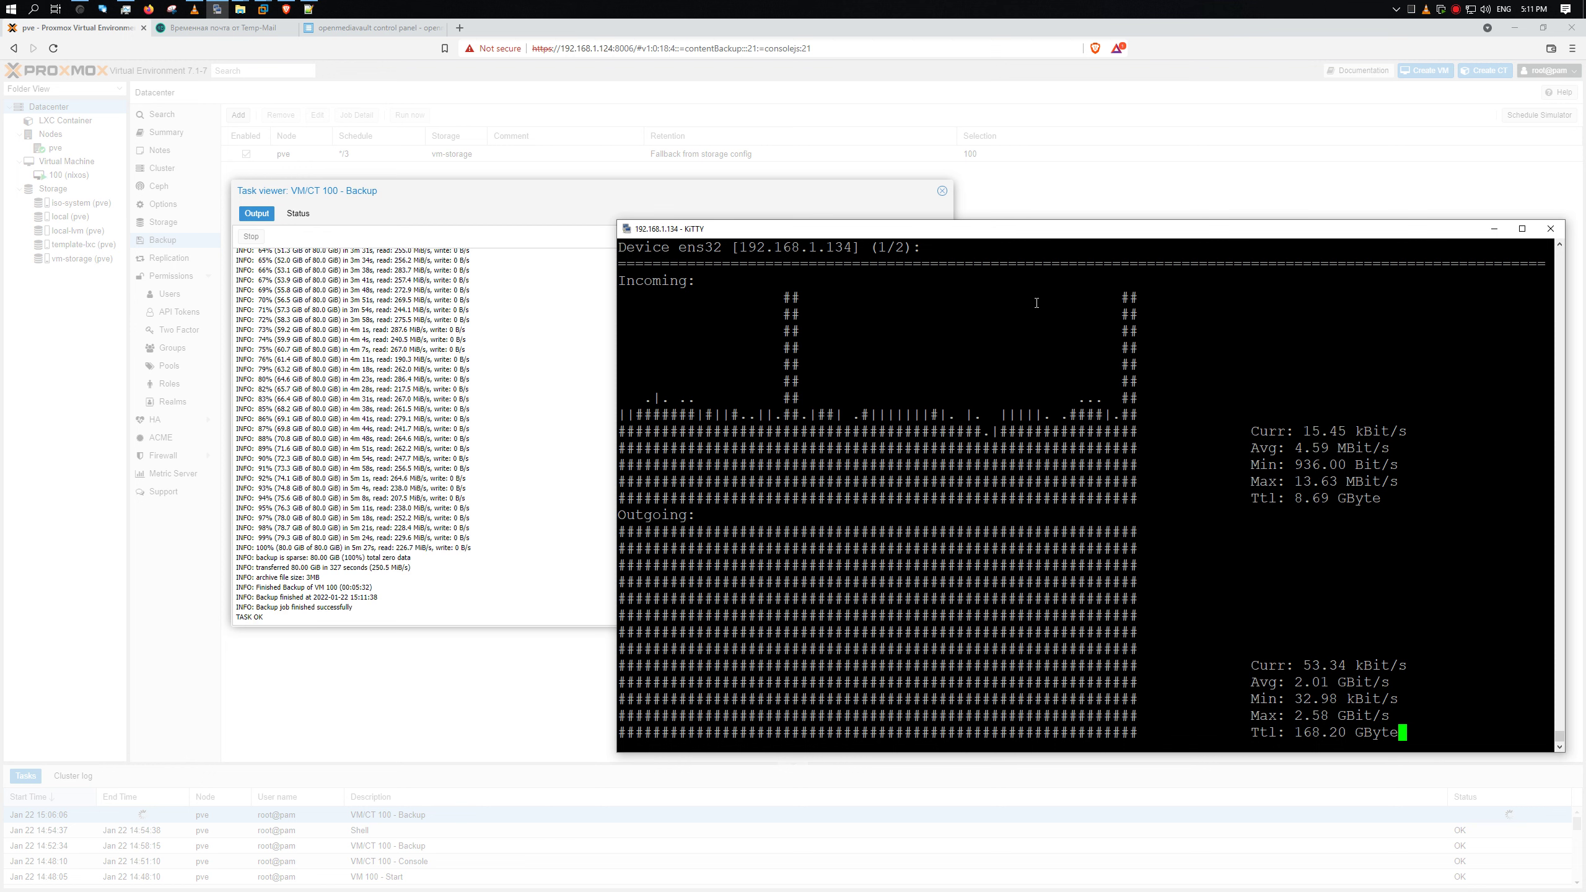
# - Close the finished backup's log and move the KiTTY traffic monitor up slightly
pyautogui.click(941, 192)
pyautogui.click(217, 8)
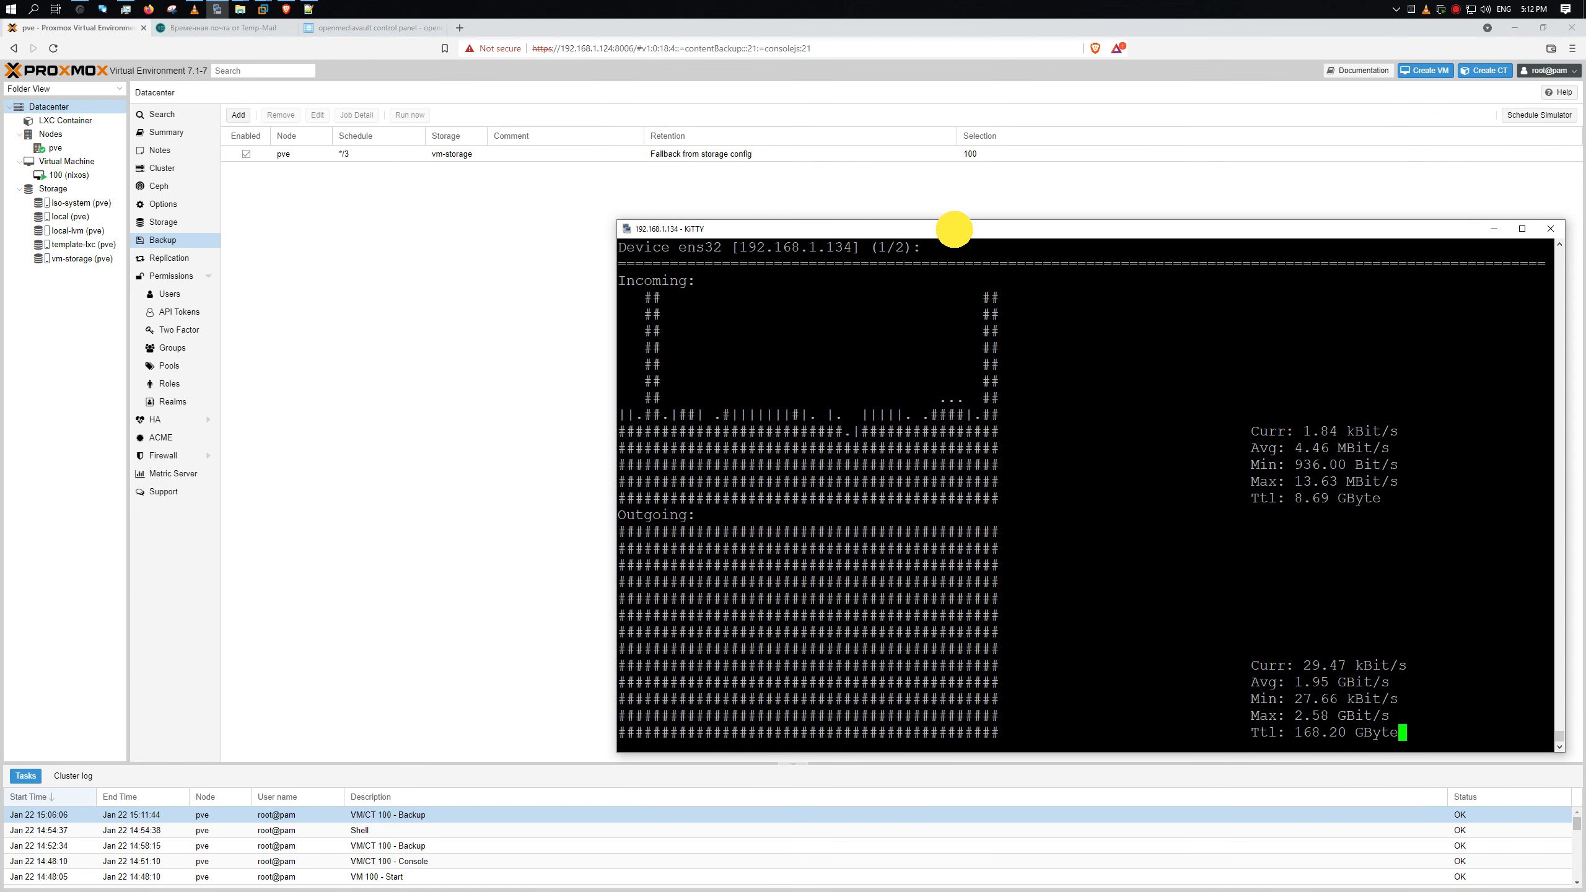
pyautogui.moveTo(955, 227); pyautogui.dragTo(946, 194)
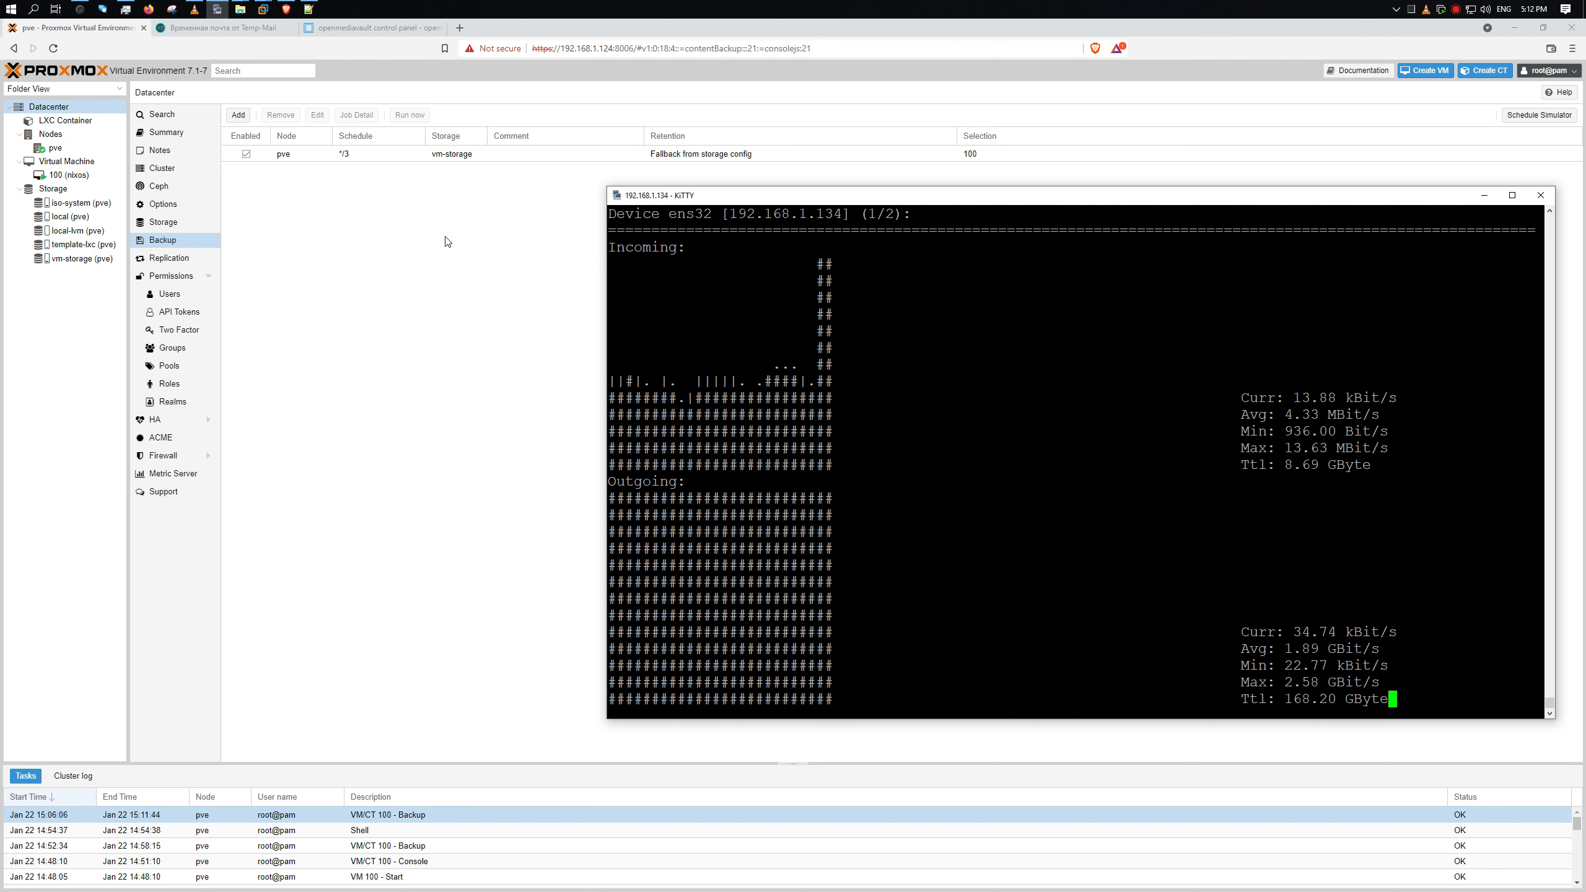
# - Inspect the newly started scheduled VM 100 backup's log, then go to the Temp-Mail inbox
pyautogui.click(339, 258)
pyautogui.click(673, 160)
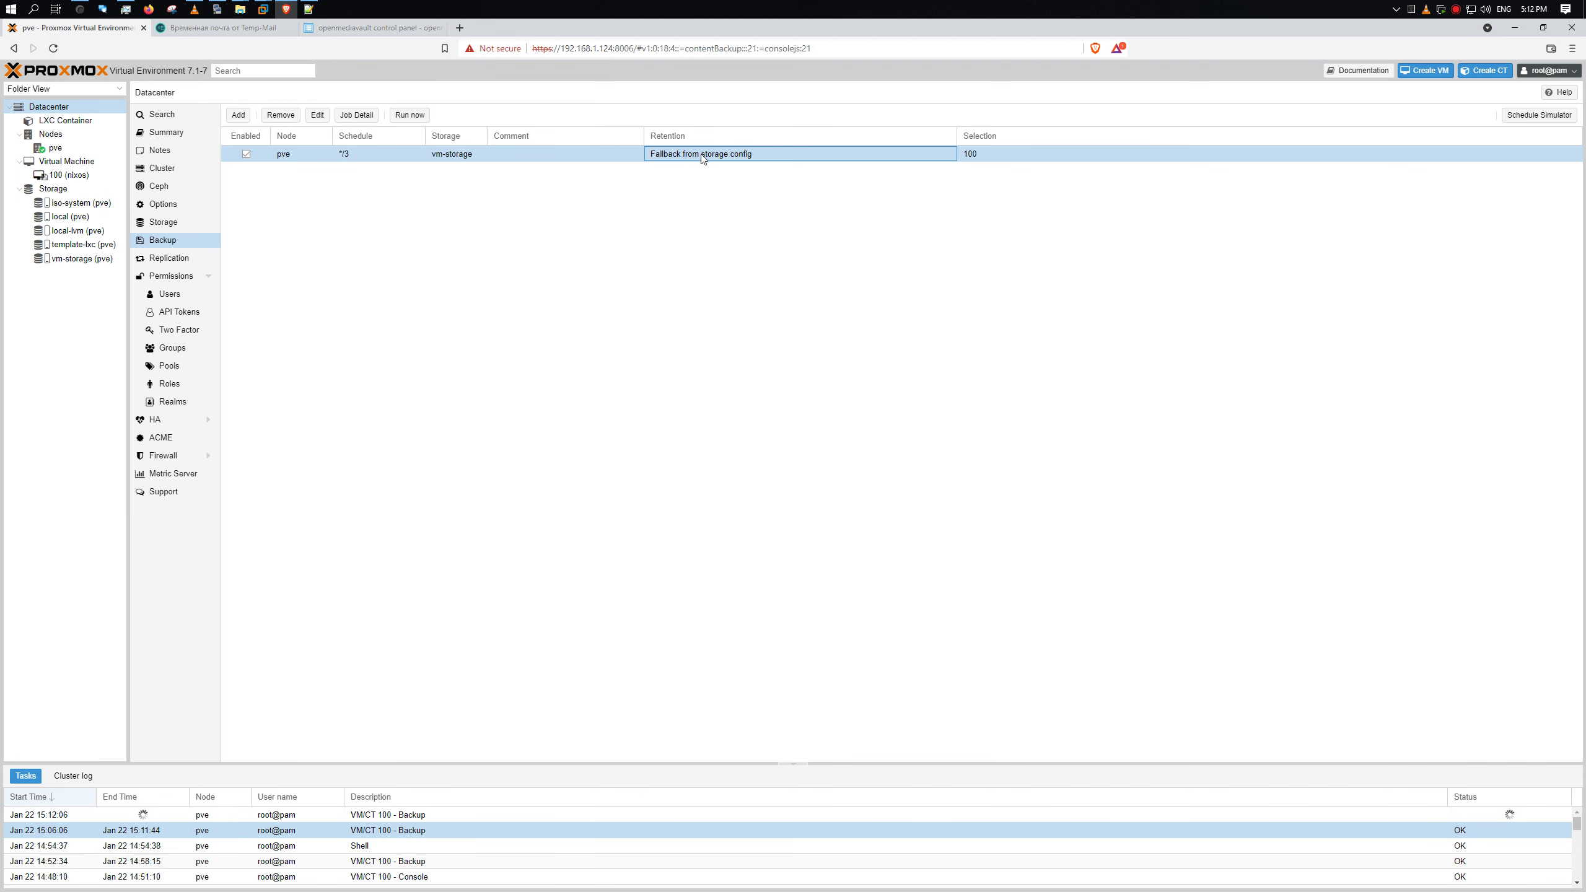
pyautogui.doubleClick(356, 814)
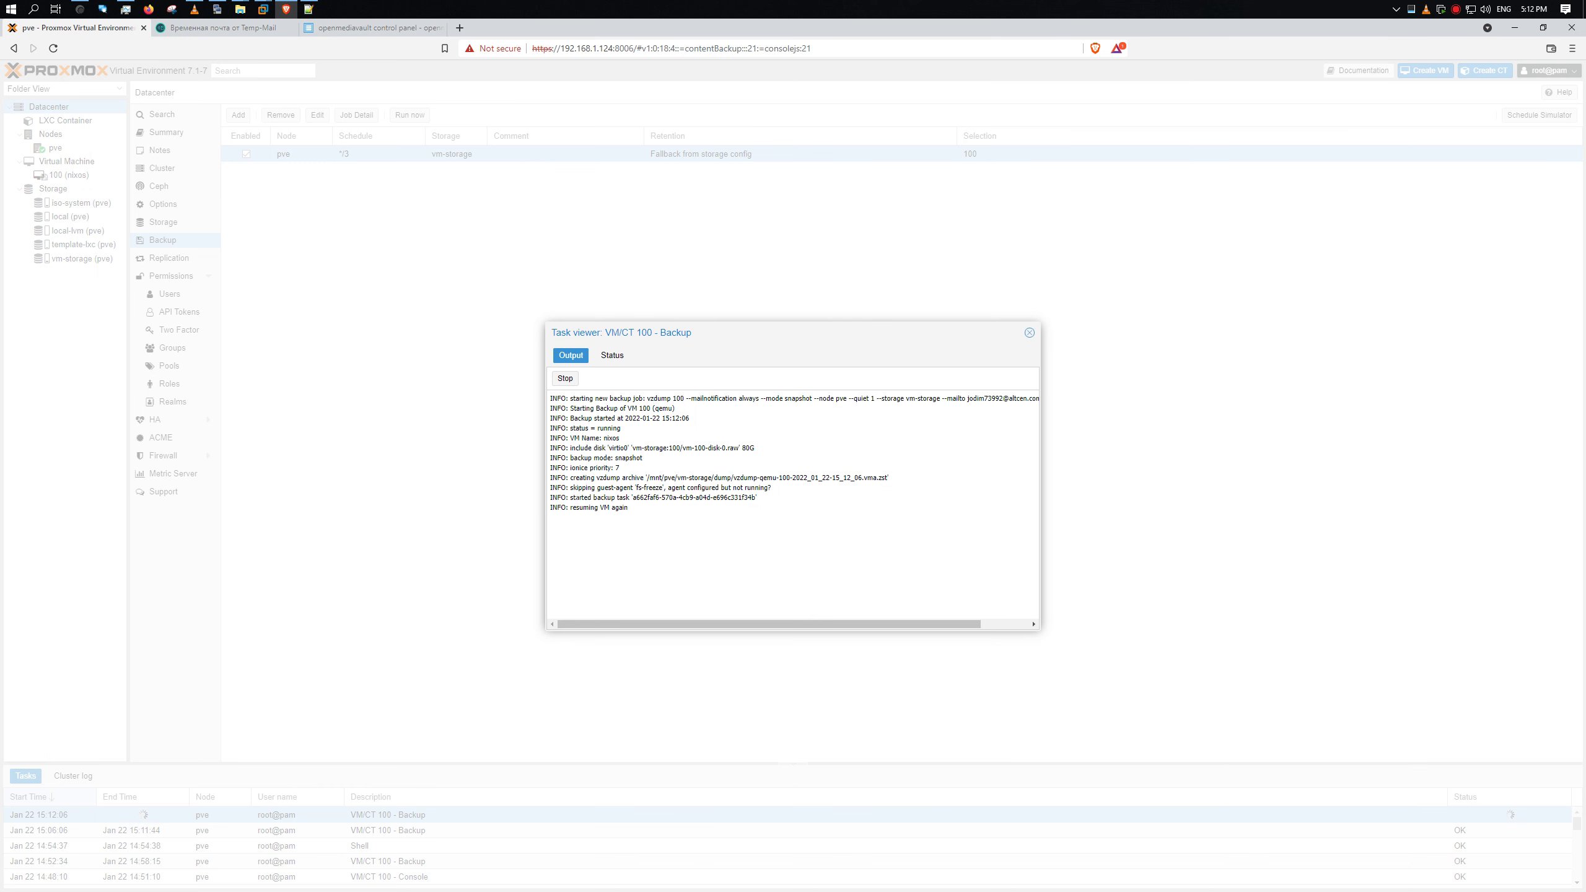
pyautogui.moveTo(557, 507); pyautogui.dragTo(655, 504)
pyautogui.click(1030, 333)
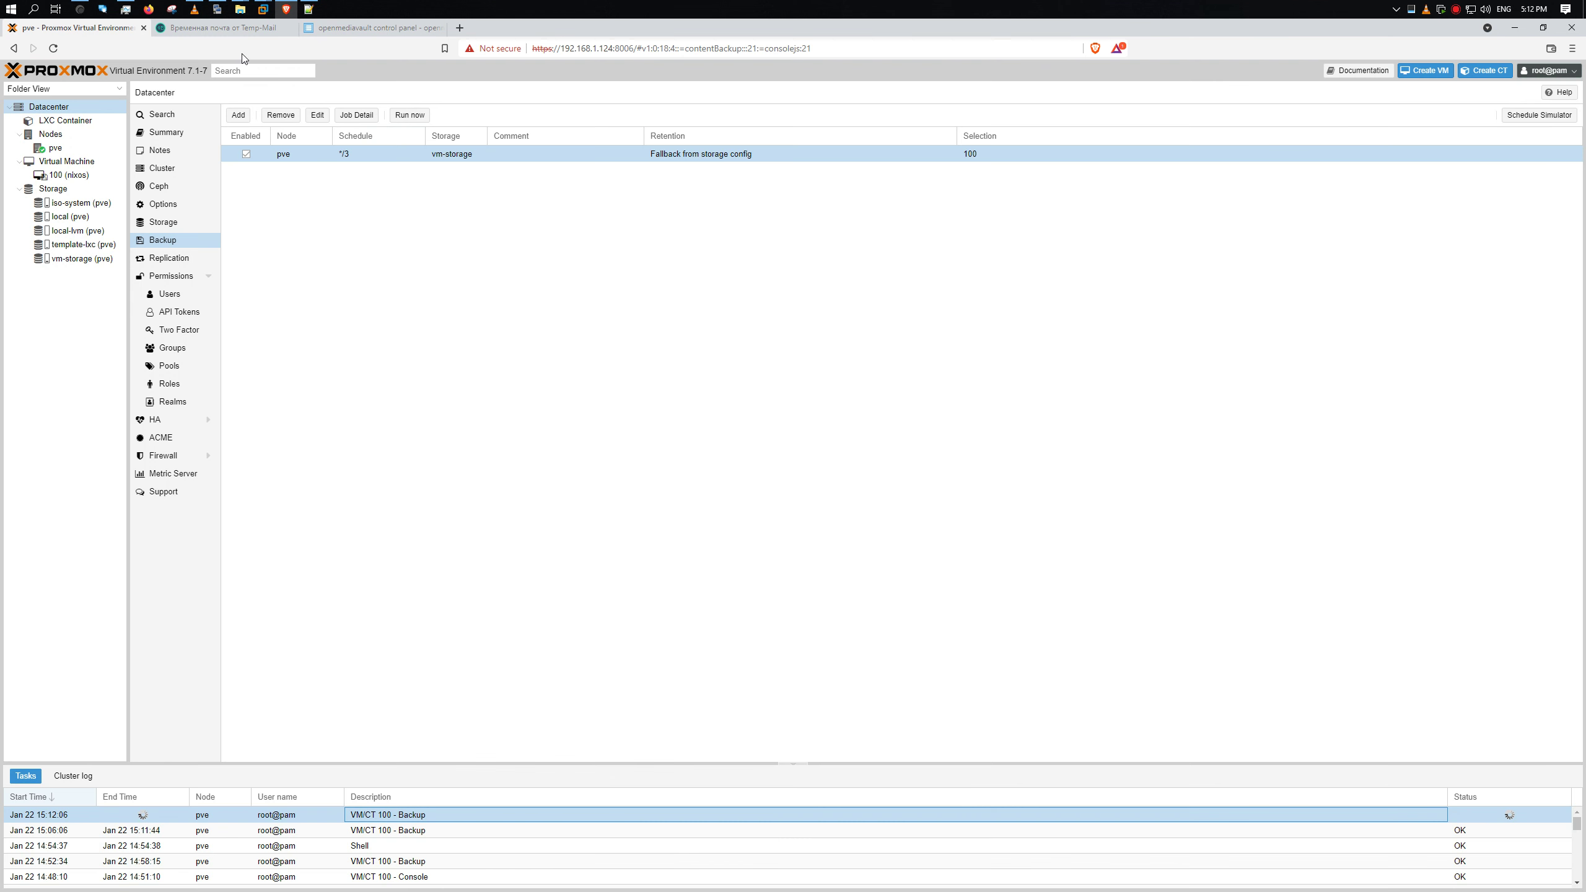
pyautogui.click(240, 27)
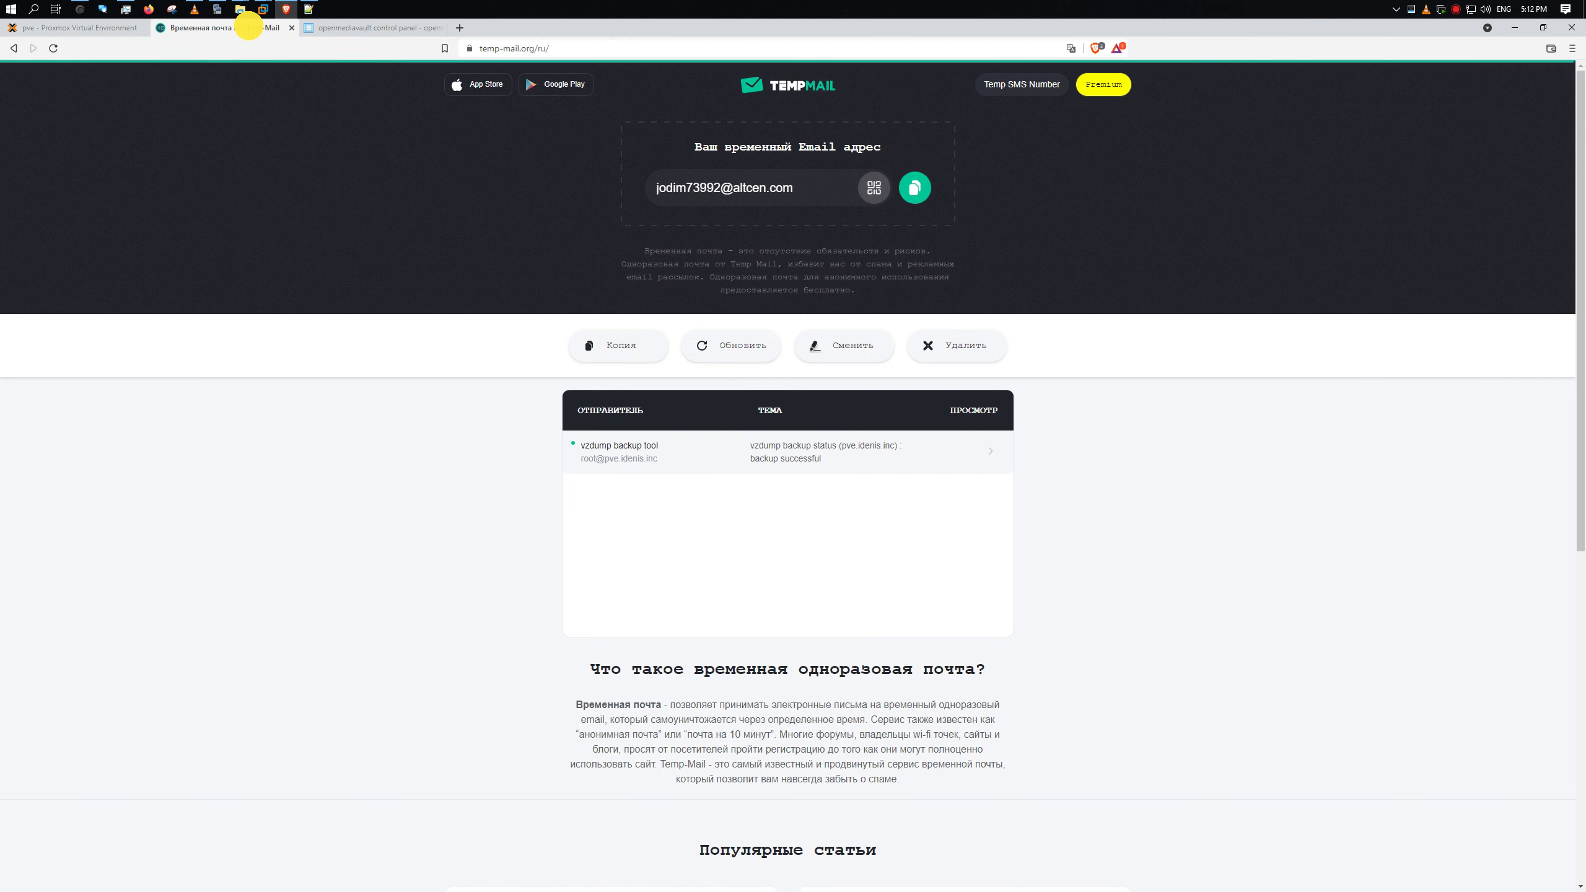
# - Open the vzdump backup-successful email and highlight its subject and vzdump command line
pyautogui.click(734, 457)
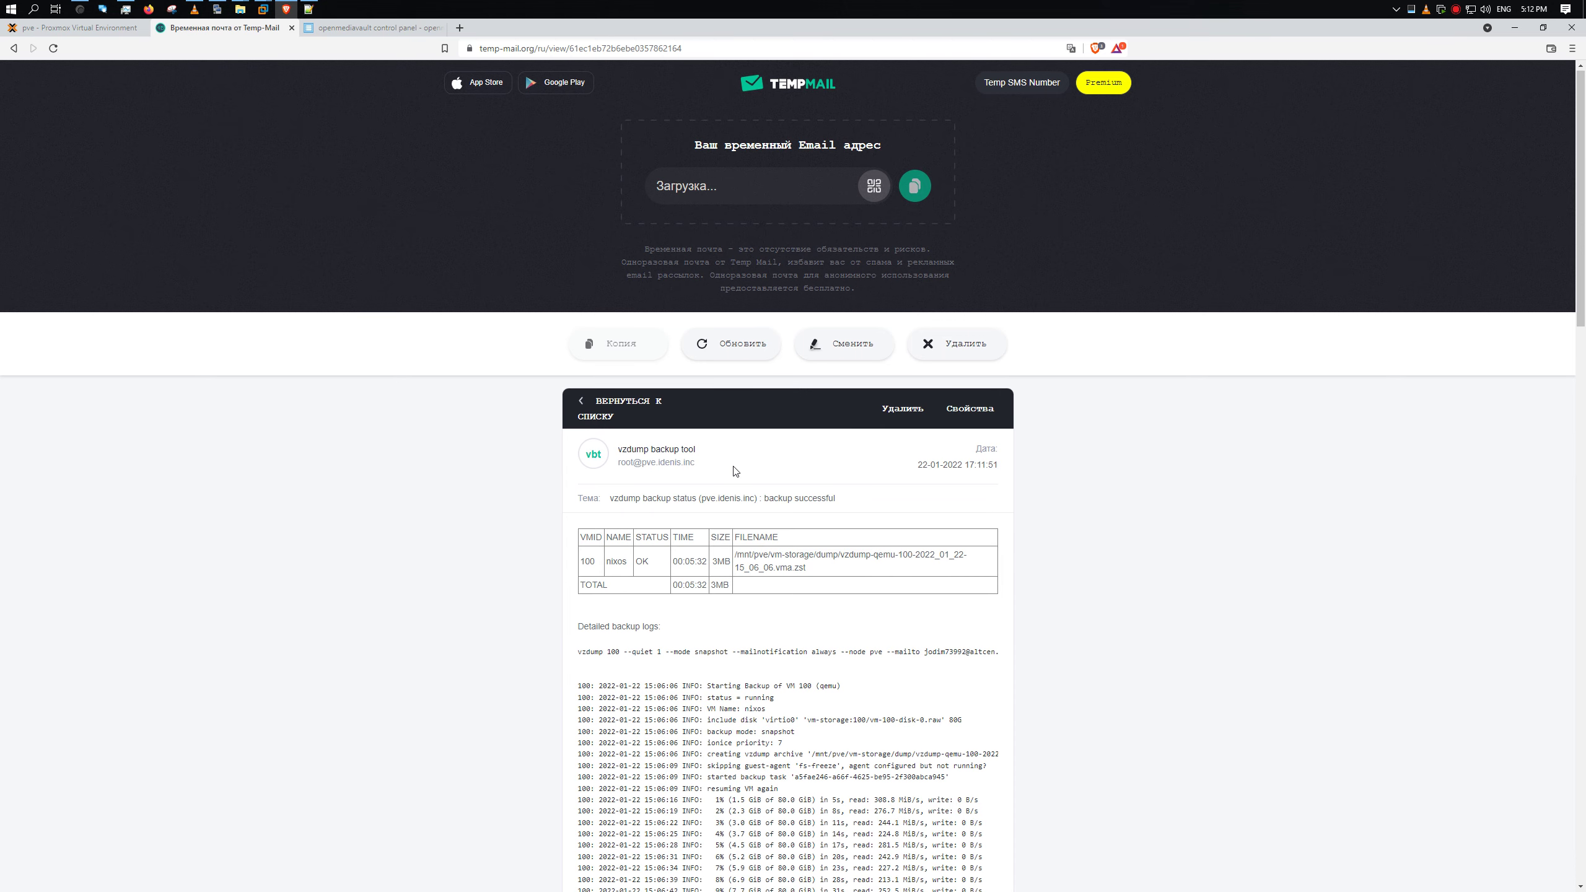
pyautogui.scroll(-4, 735, 473)
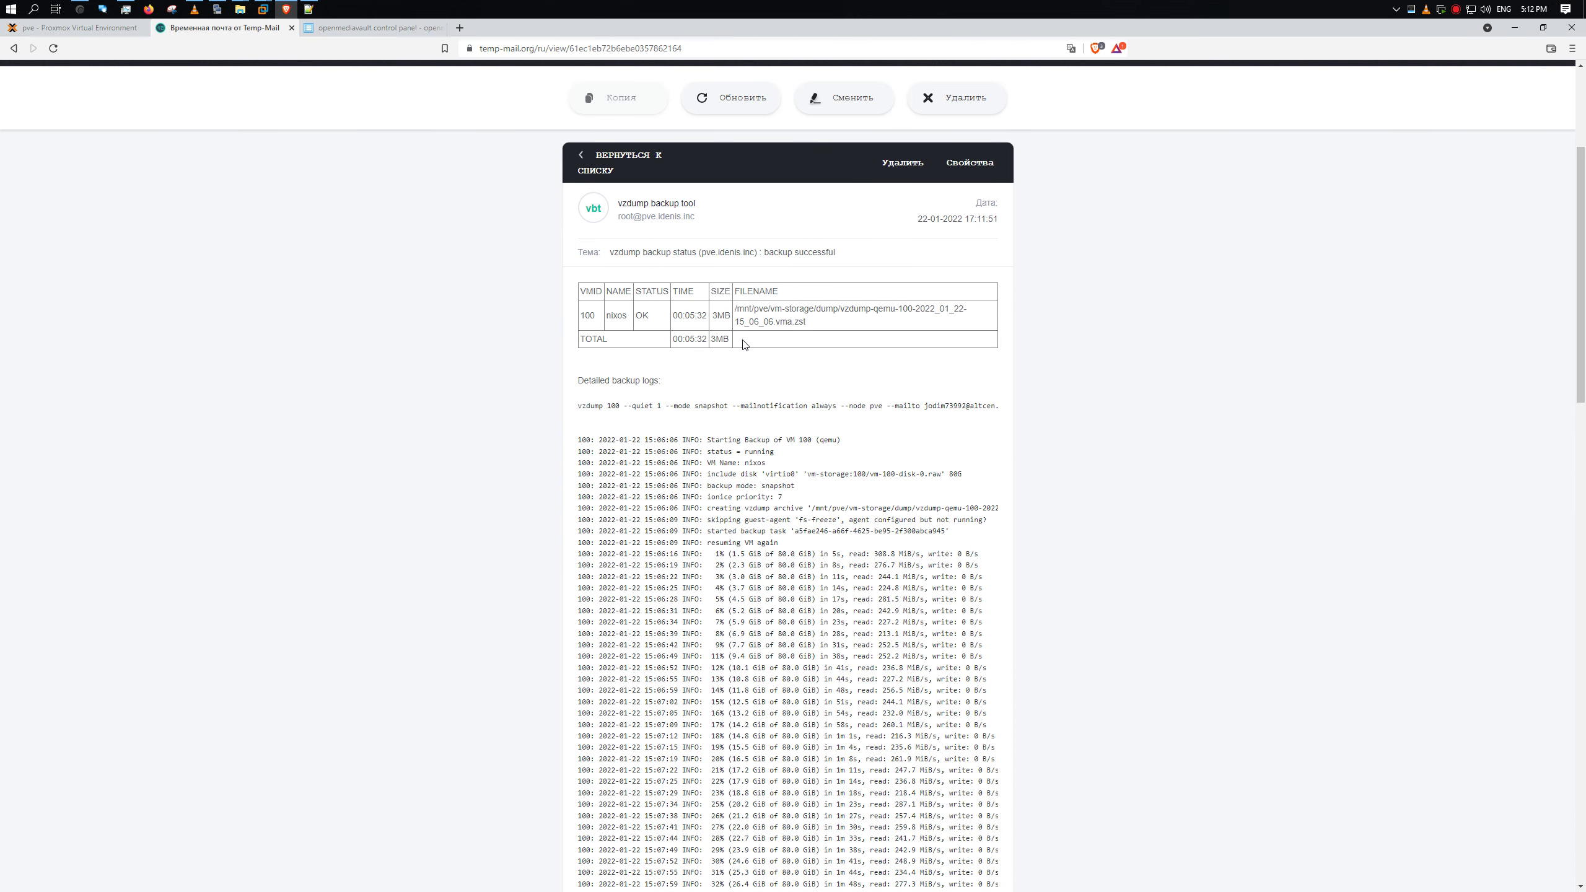
pyautogui.moveTo(615, 252); pyautogui.dragTo(850, 244)
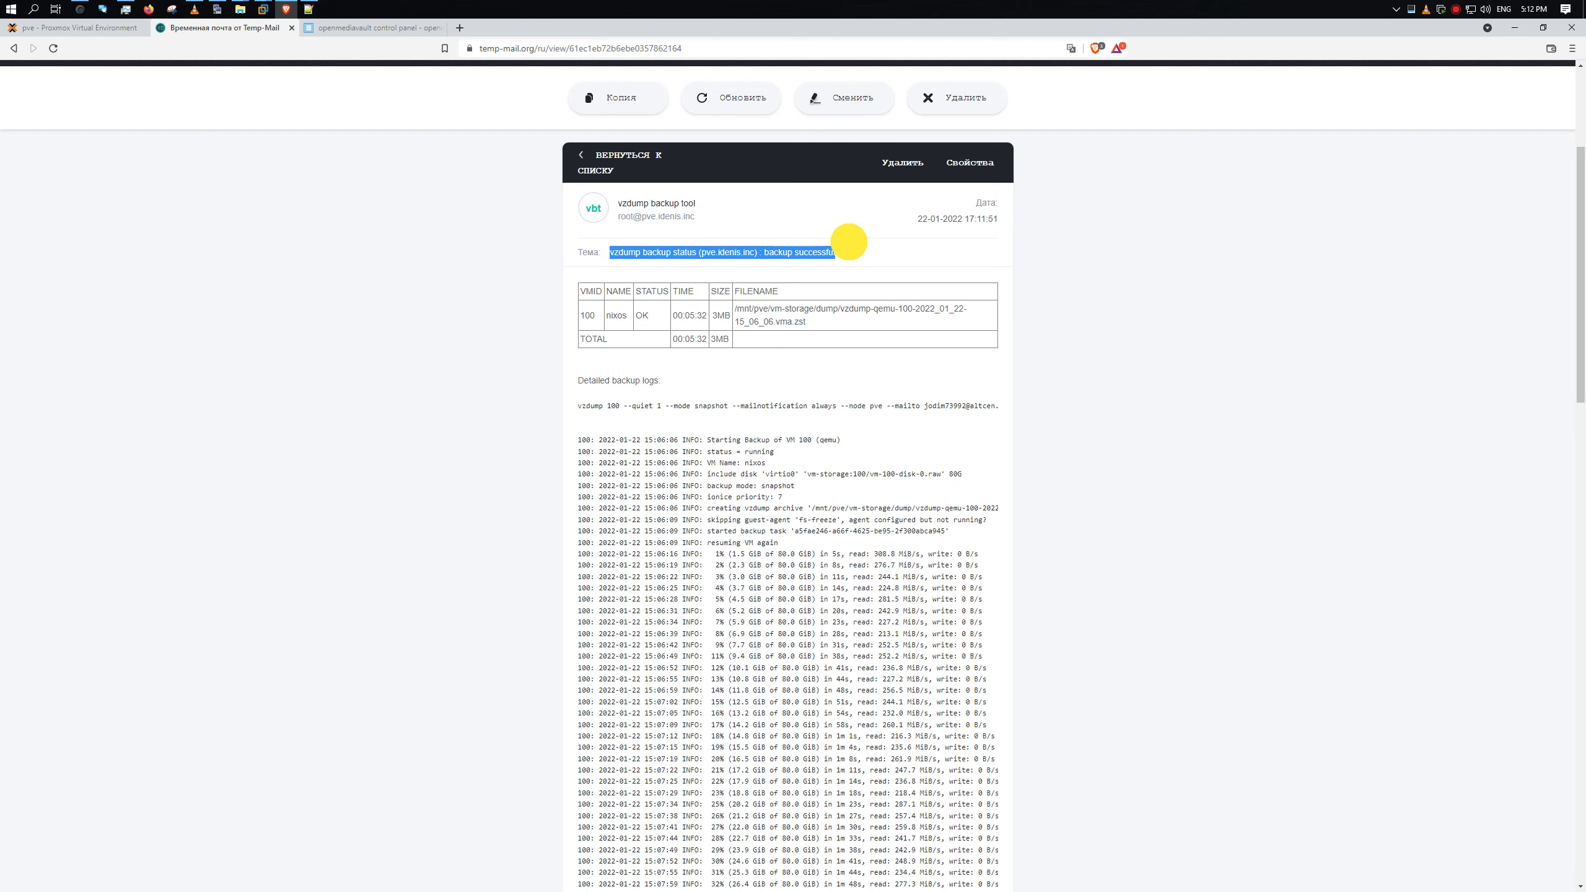
pyautogui.moveTo(735, 308); pyautogui.dragTo(809, 323)
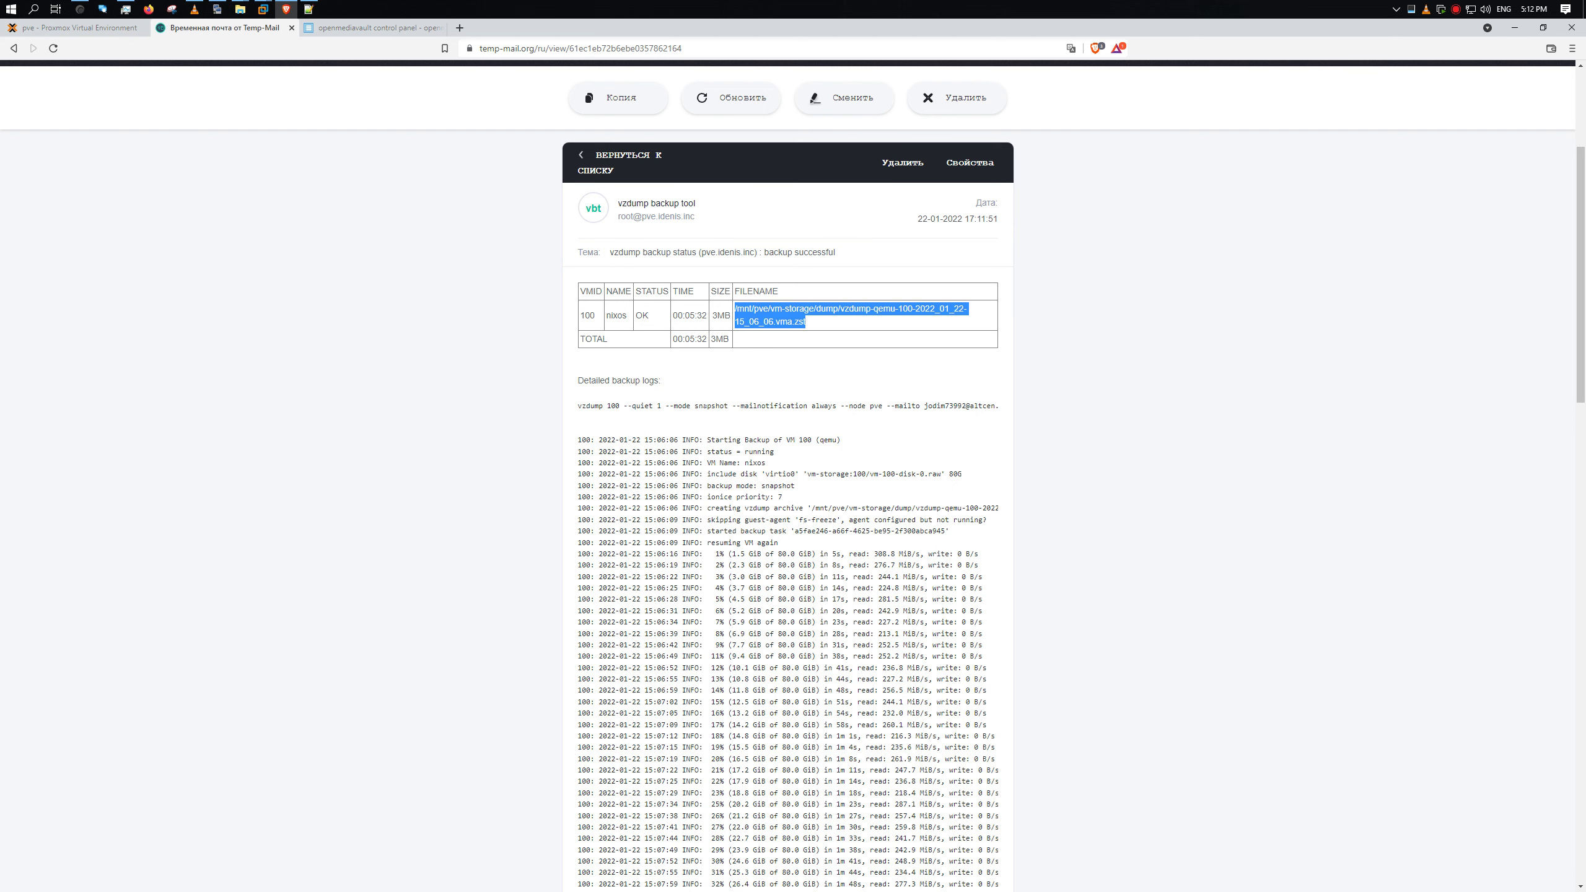
pyautogui.scroll(-2, 574, 286)
pyautogui.moveTo(574, 285); pyautogui.dragTo(818, 593)
pyautogui.moveTo(648, 284); pyautogui.dragTo(613, 302)
# - Scroll through the email's backup log, then refresh the inbox list
pyautogui.scroll(-10, 578, 305)
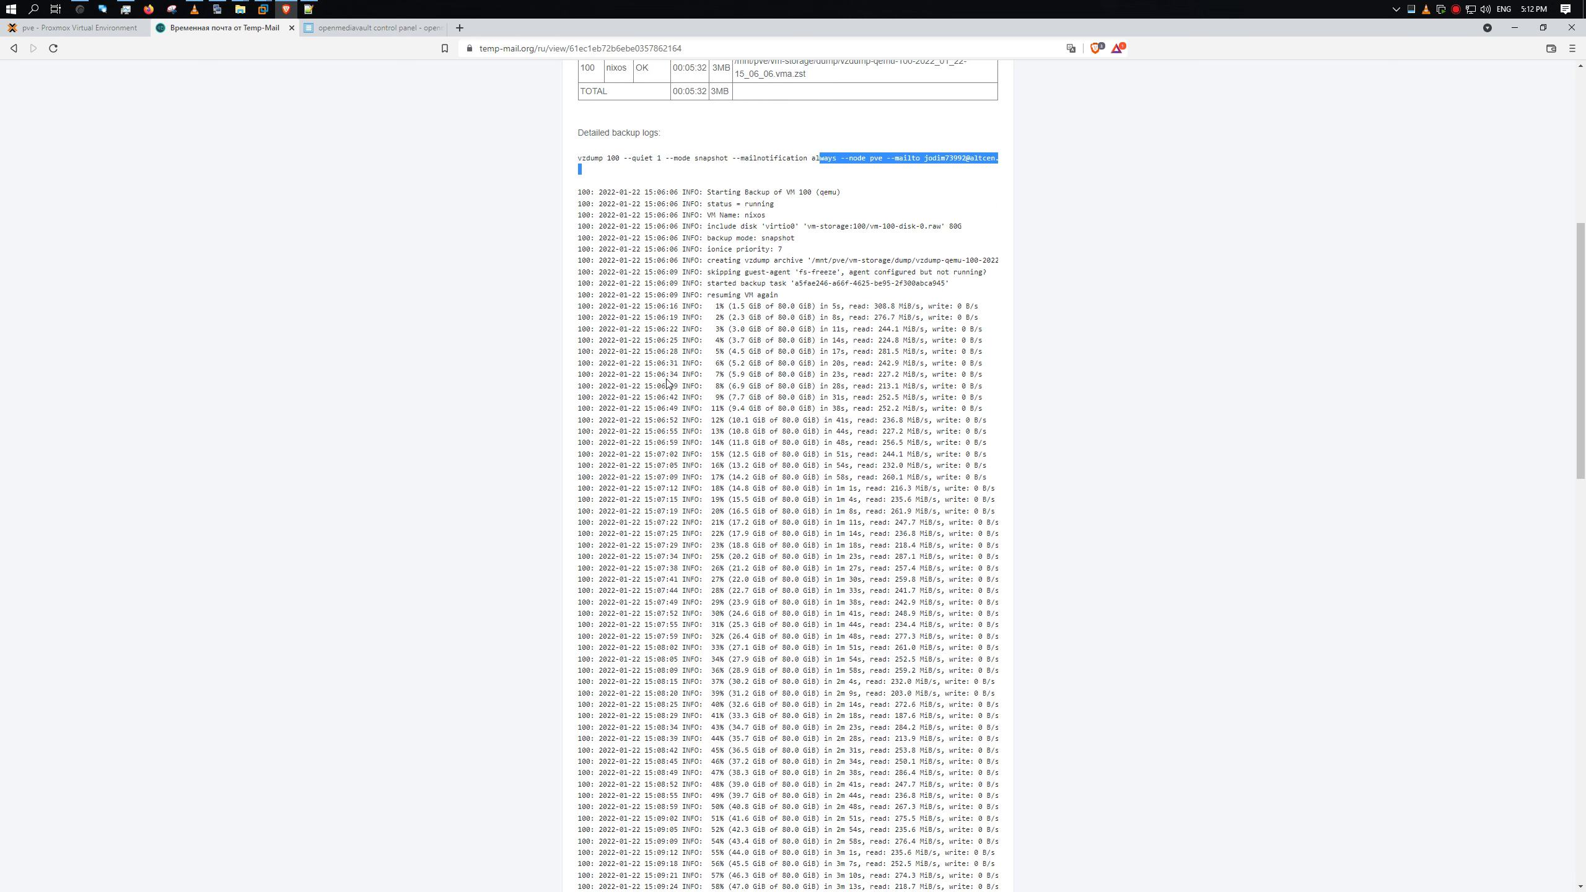
pyautogui.scroll(-9, 684, 377)
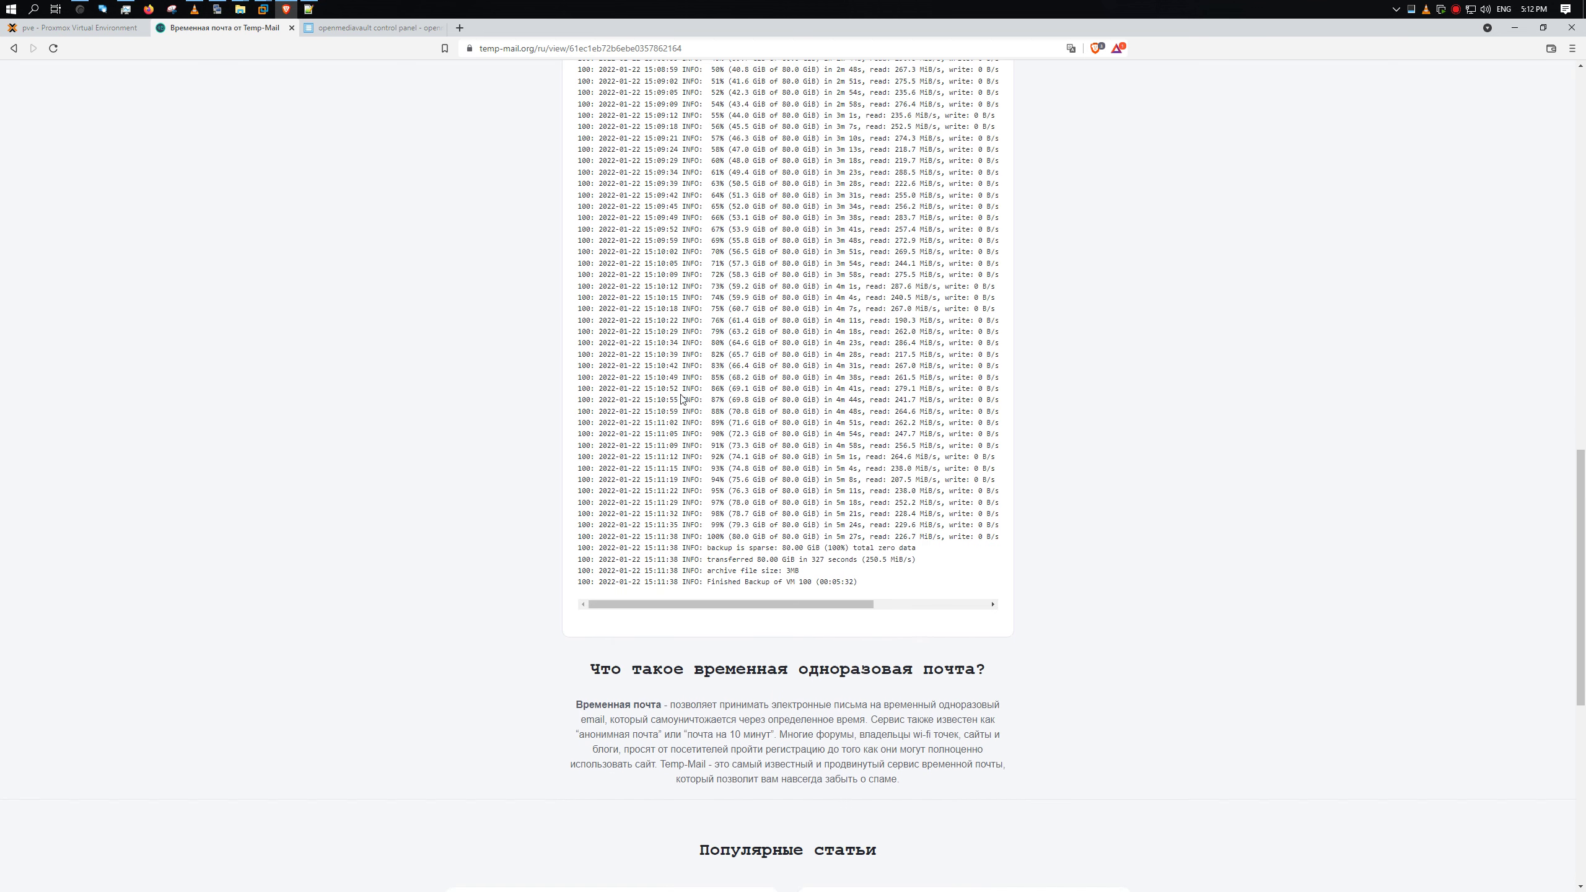
pyautogui.scroll(-2, 694, 375)
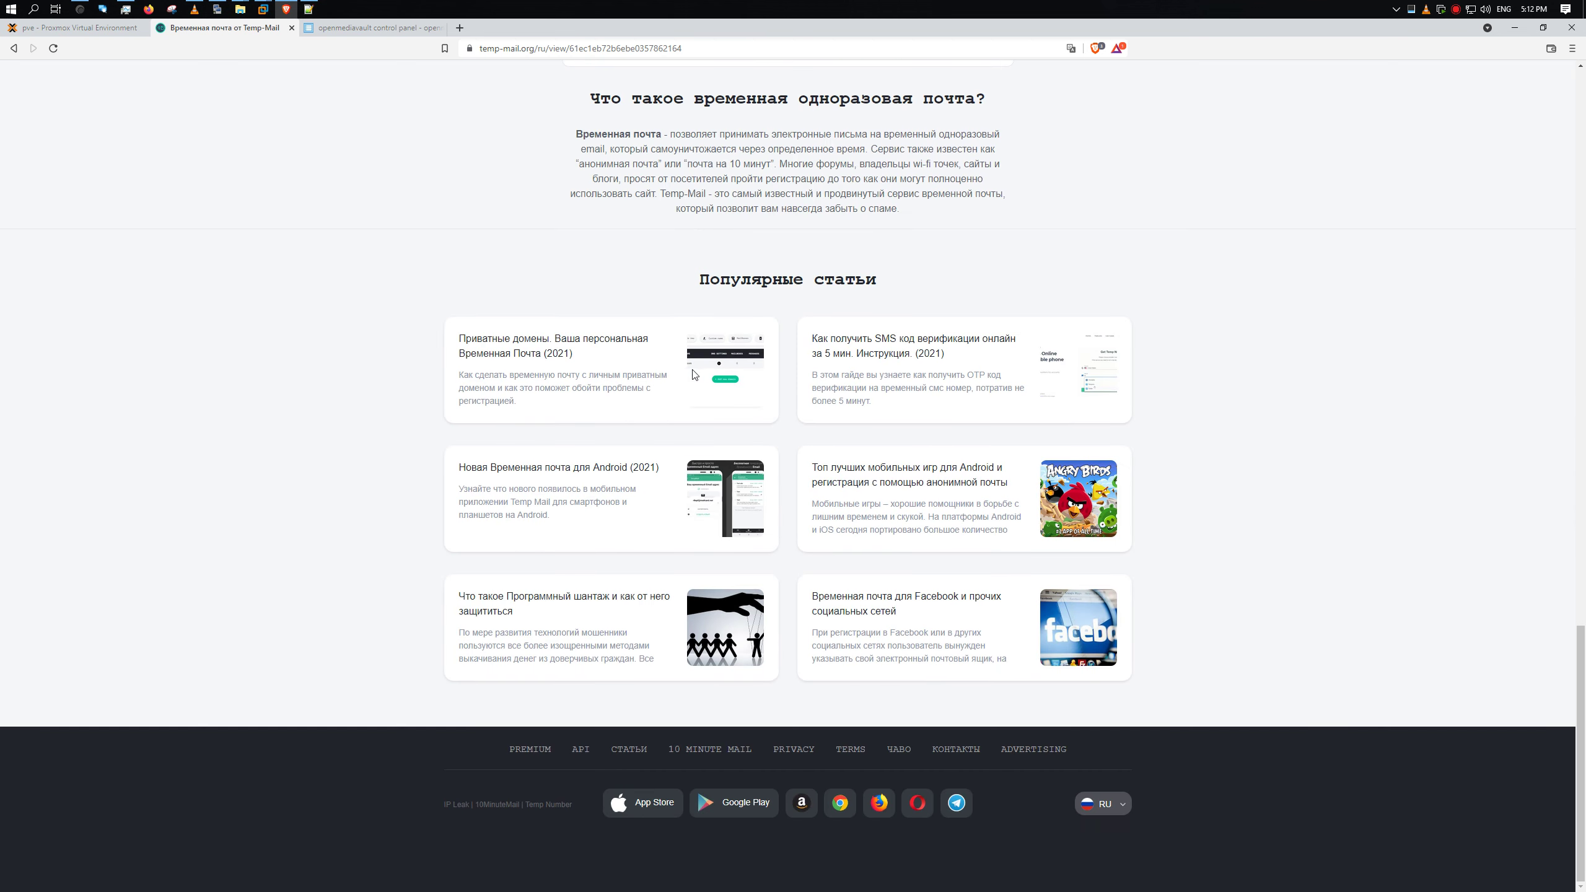
pyautogui.scroll(12, 697, 369)
pyautogui.scroll(16, 720, 358)
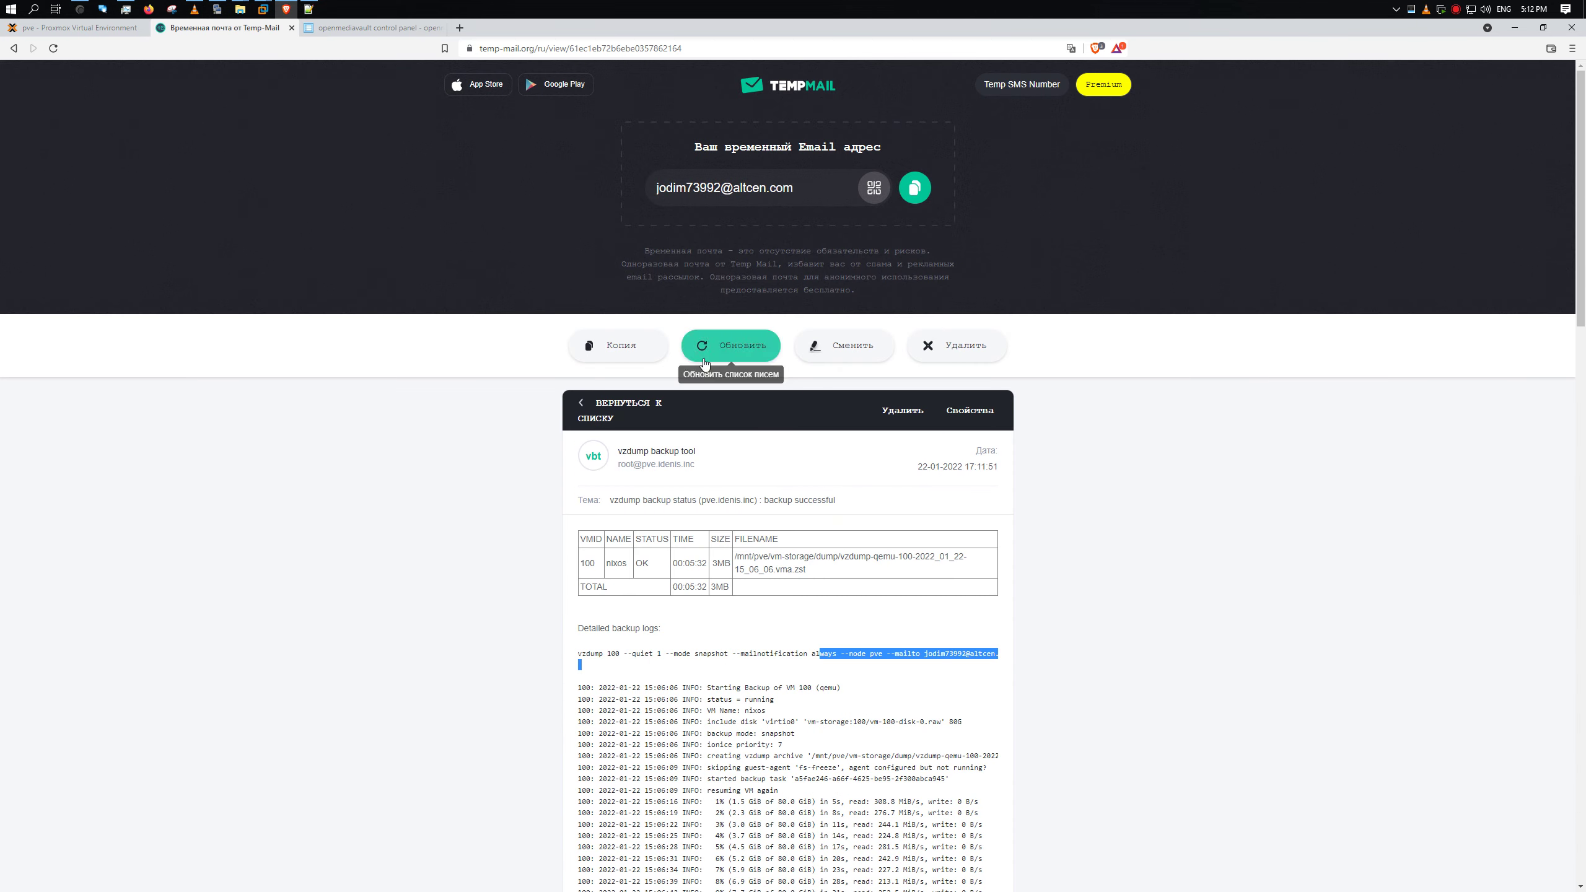
pyautogui.click(720, 357)
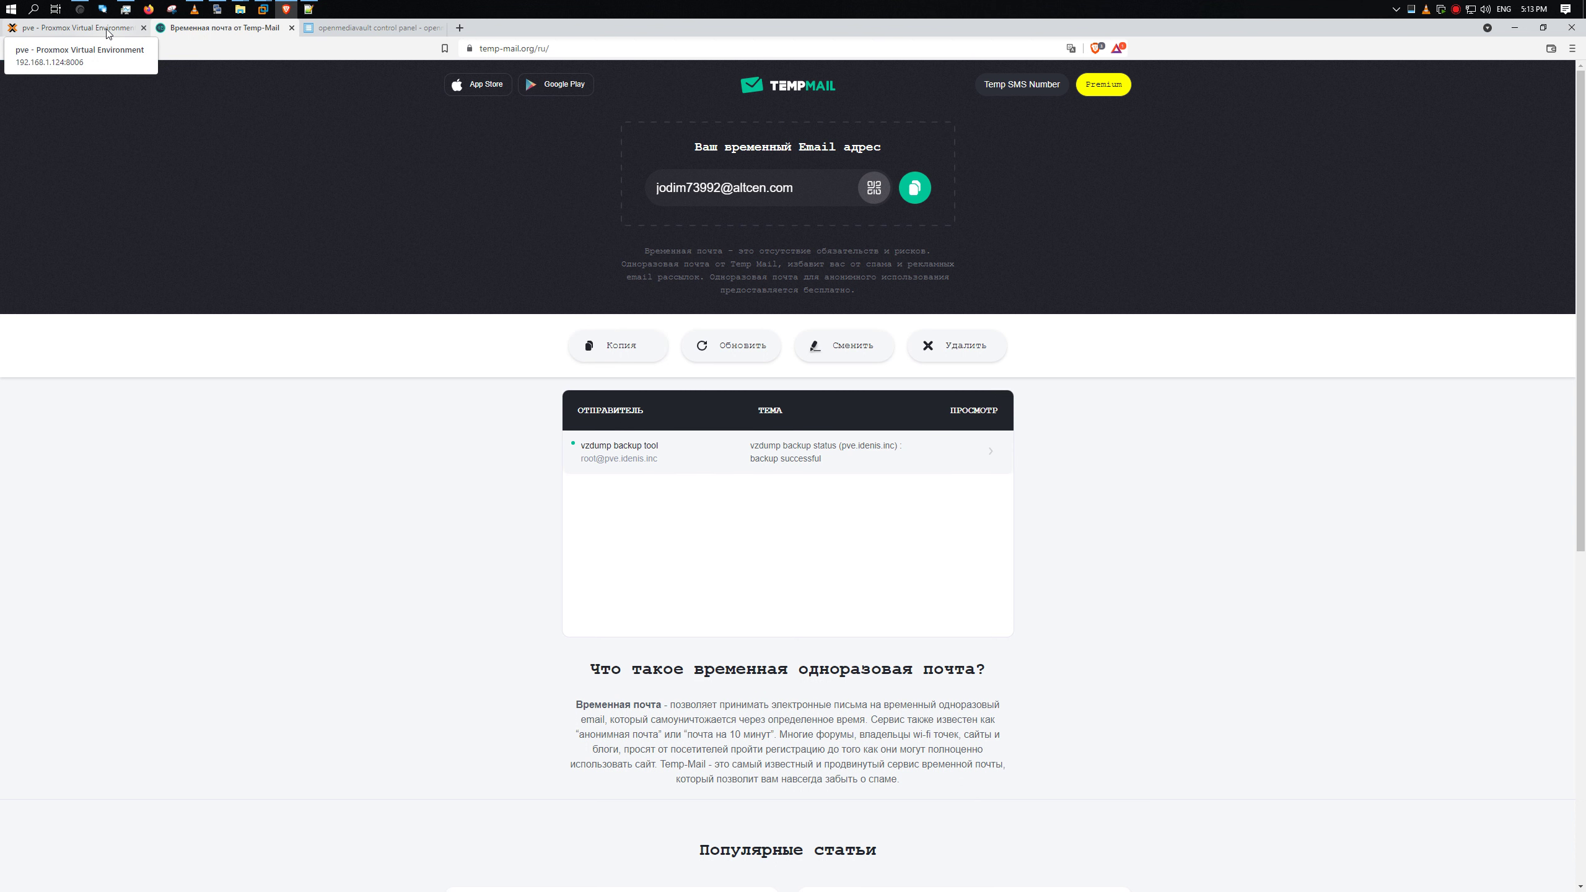
# - Change the VM 100 backup job's schedule to 'Every 30 minutes' (*/30) and save it
pyautogui.click(75, 27)
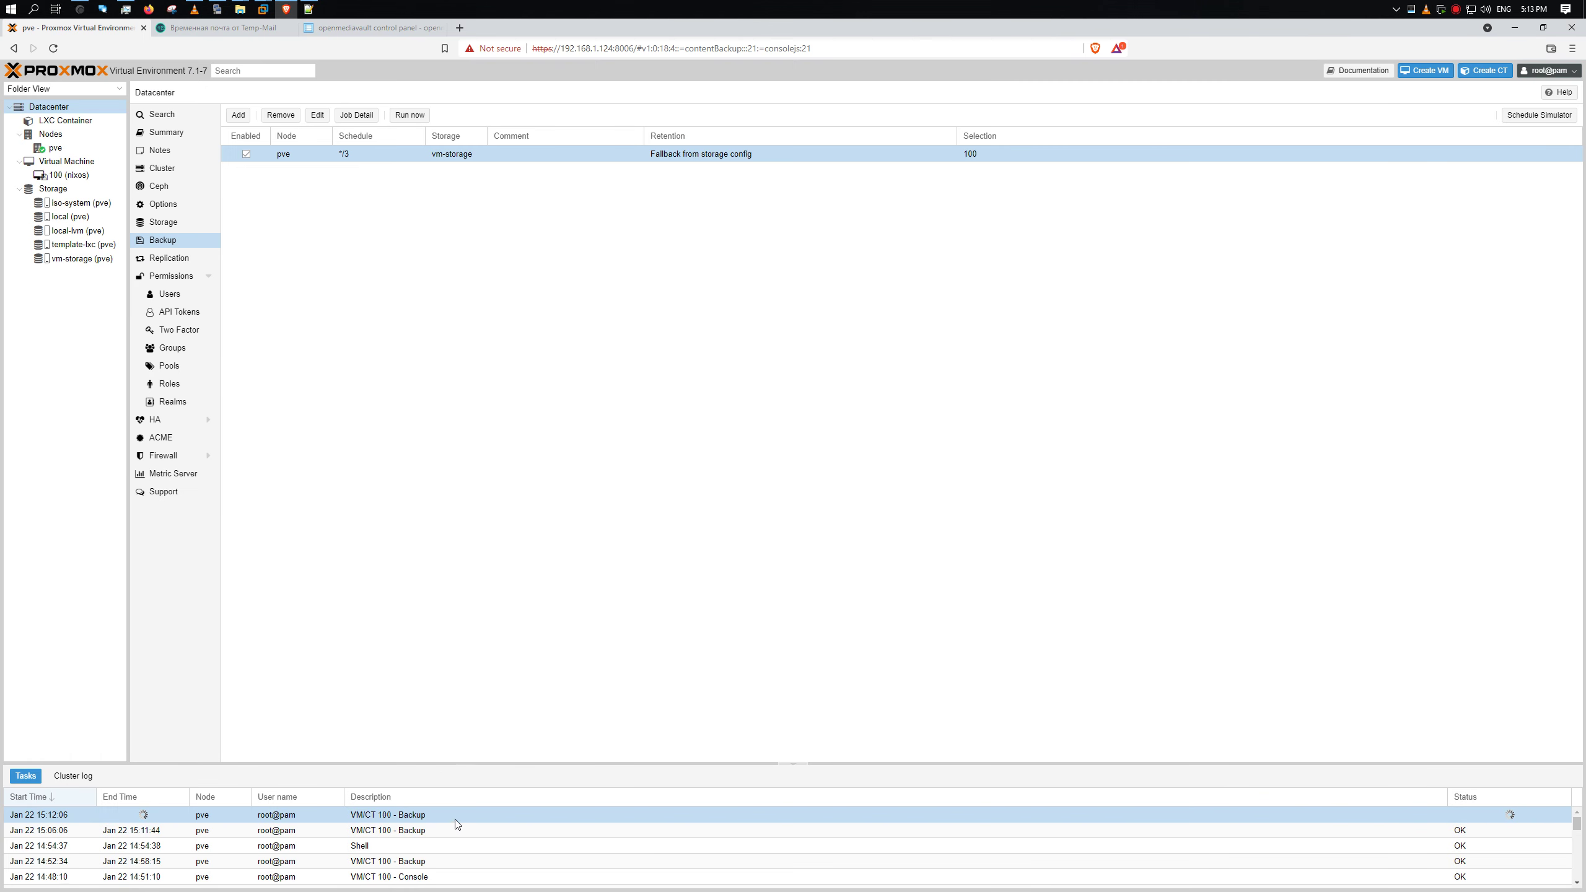
pyautogui.click(314, 115)
pyautogui.click(702, 380)
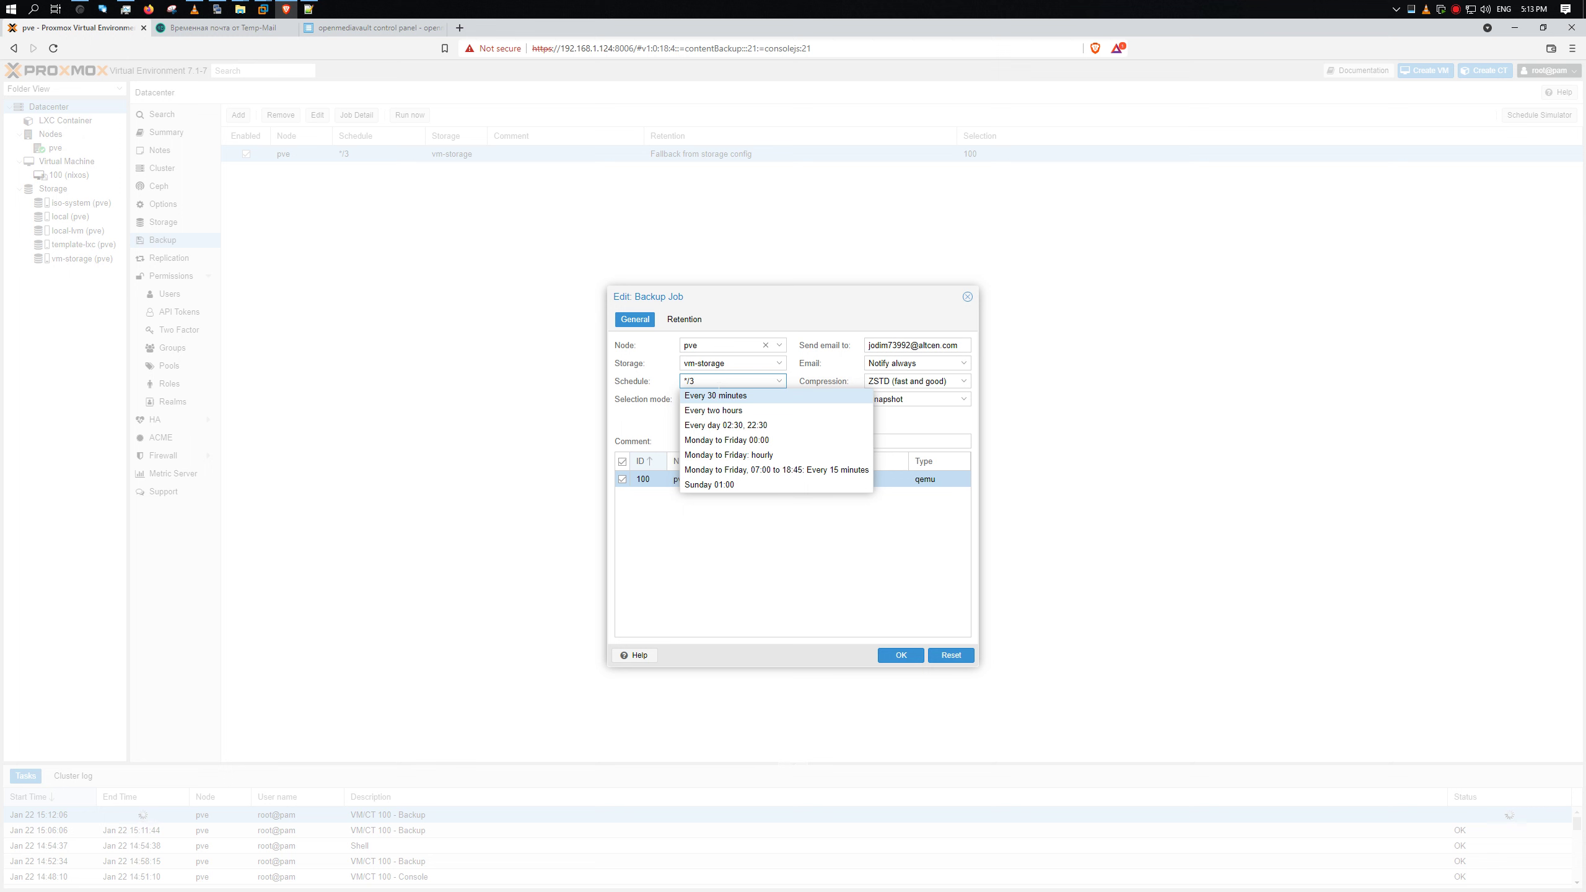
pyautogui.click(760, 396)
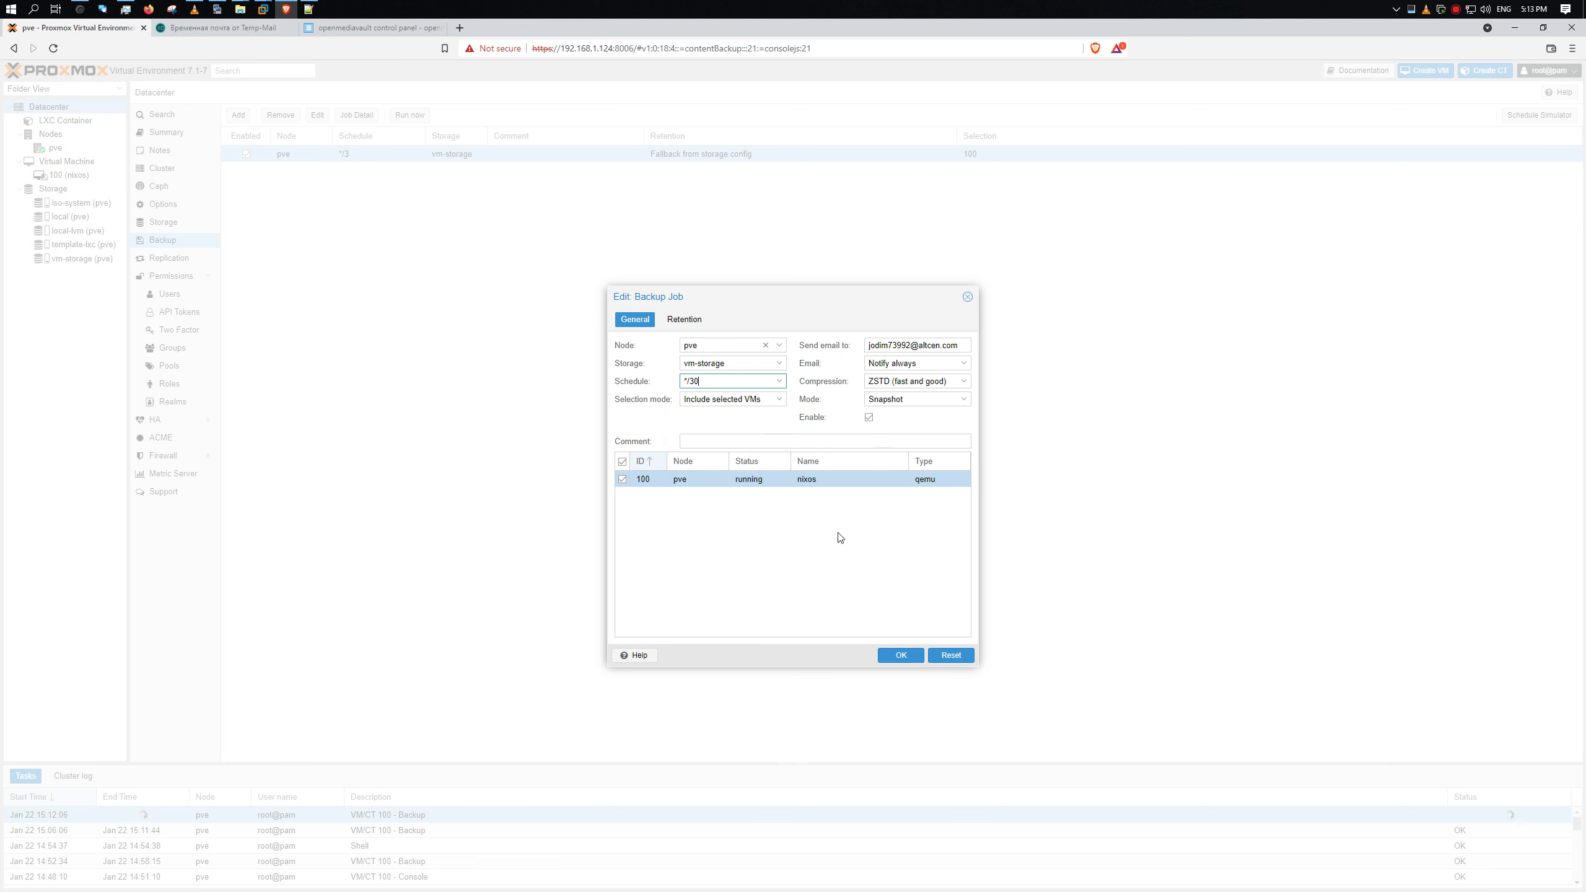
pyautogui.click(899, 656)
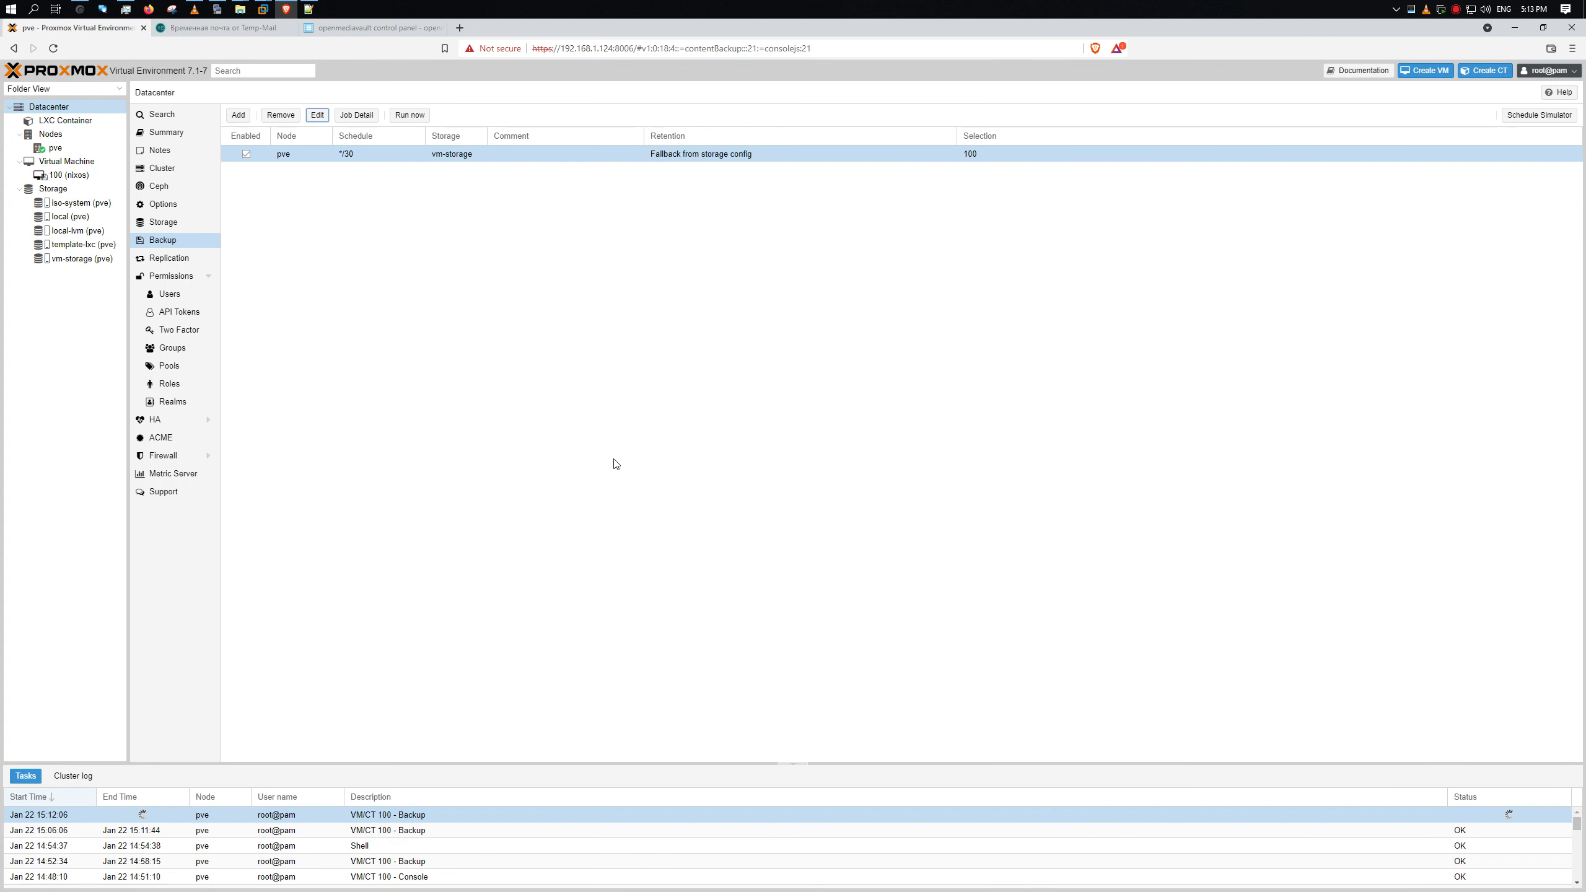
# - Open the running VM 100 backup task's log and enlarge its window
pyautogui.click(322, 813)
pyautogui.doubleClick(418, 814)
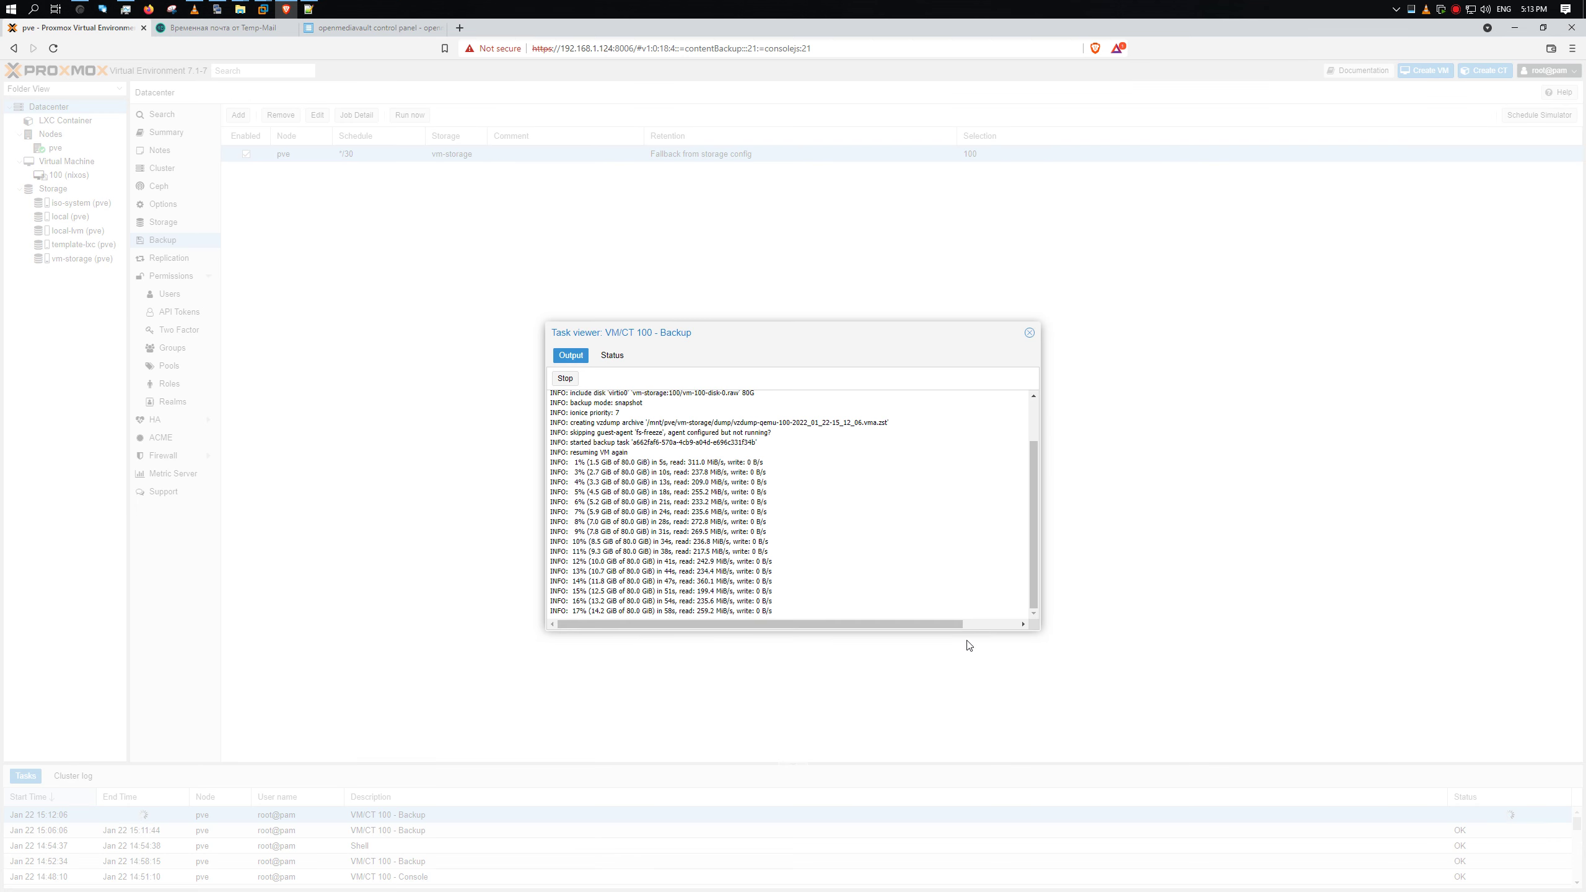
pyautogui.moveTo(693, 332); pyautogui.dragTo(379, 185)
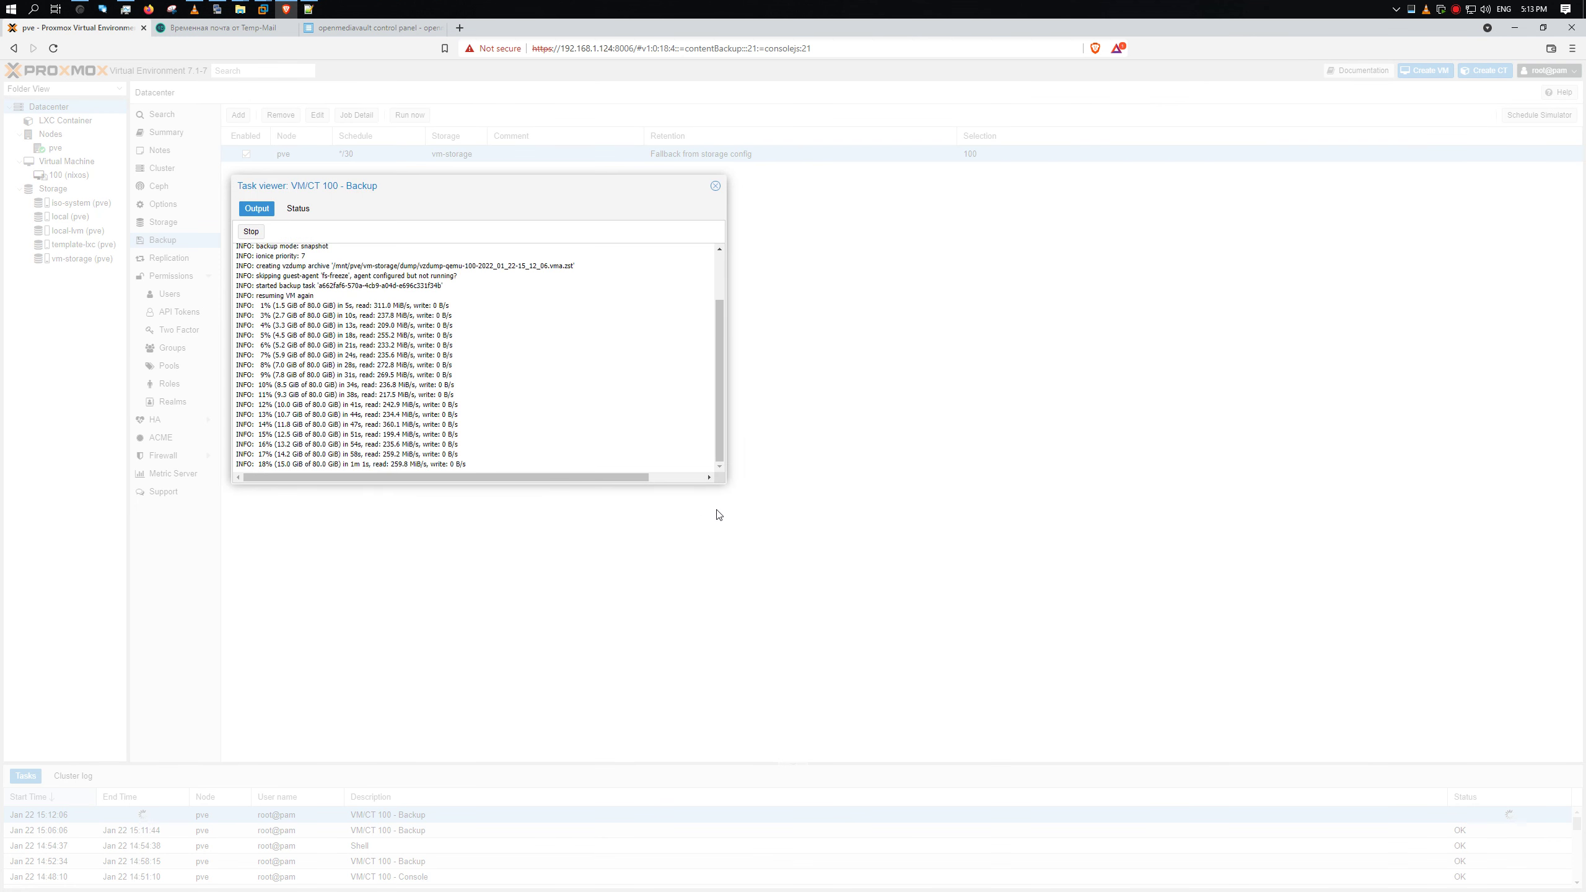
pyautogui.click(726, 478)
pyautogui.moveTo(727, 481); pyautogui.dragTo(1025, 730)
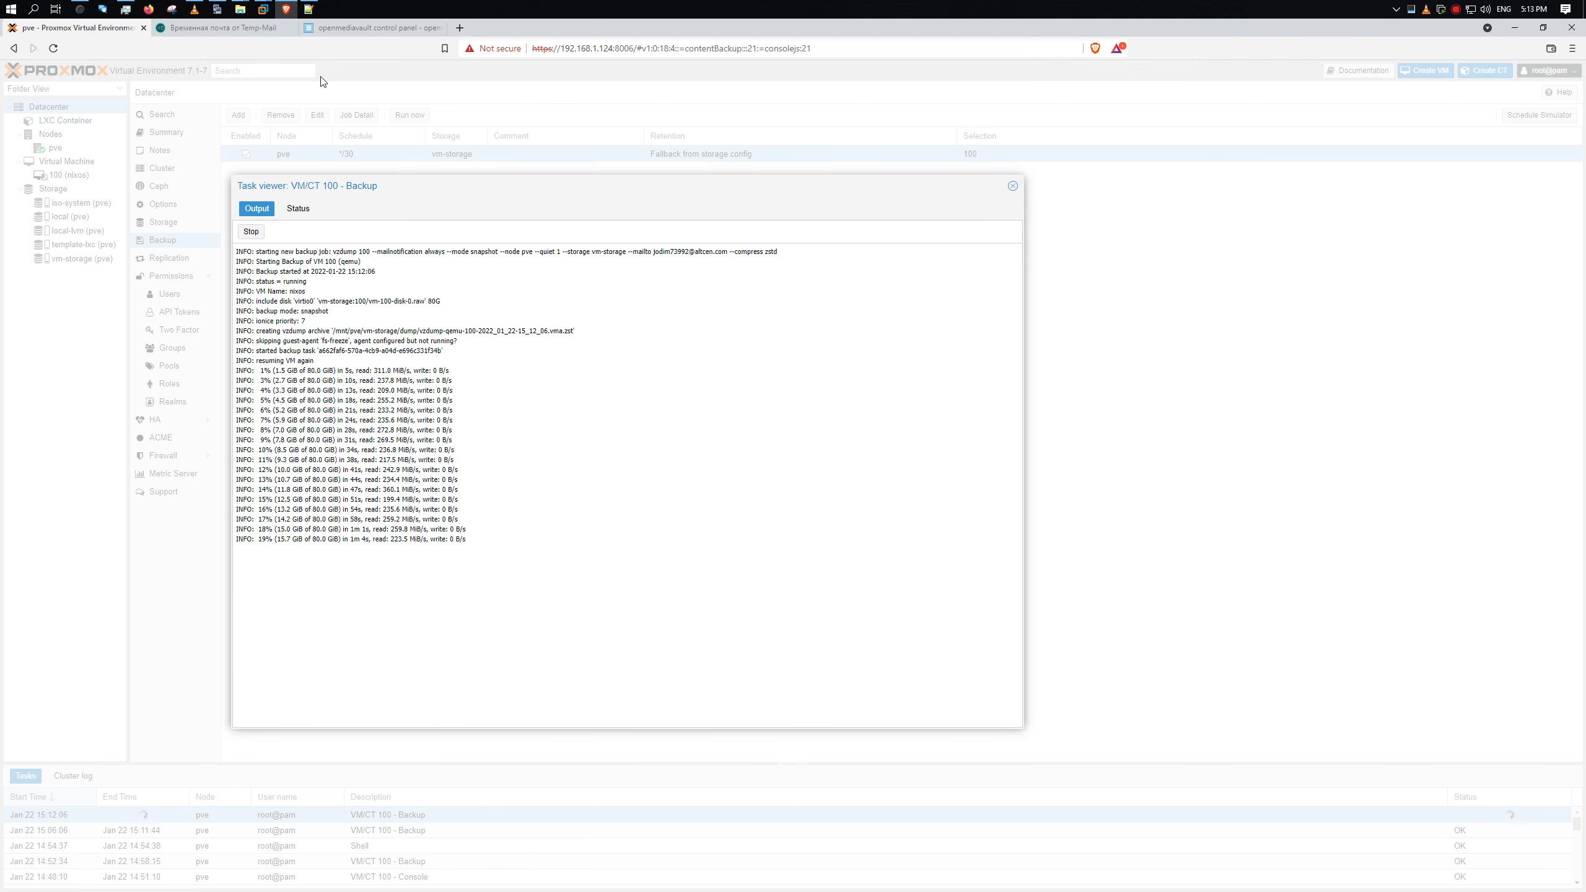
# - Alternate between the KiTTY nload monitor (~2 GBit/s out) and the backup log, then restore and minimize Task Manager
pyautogui.click(217, 9)
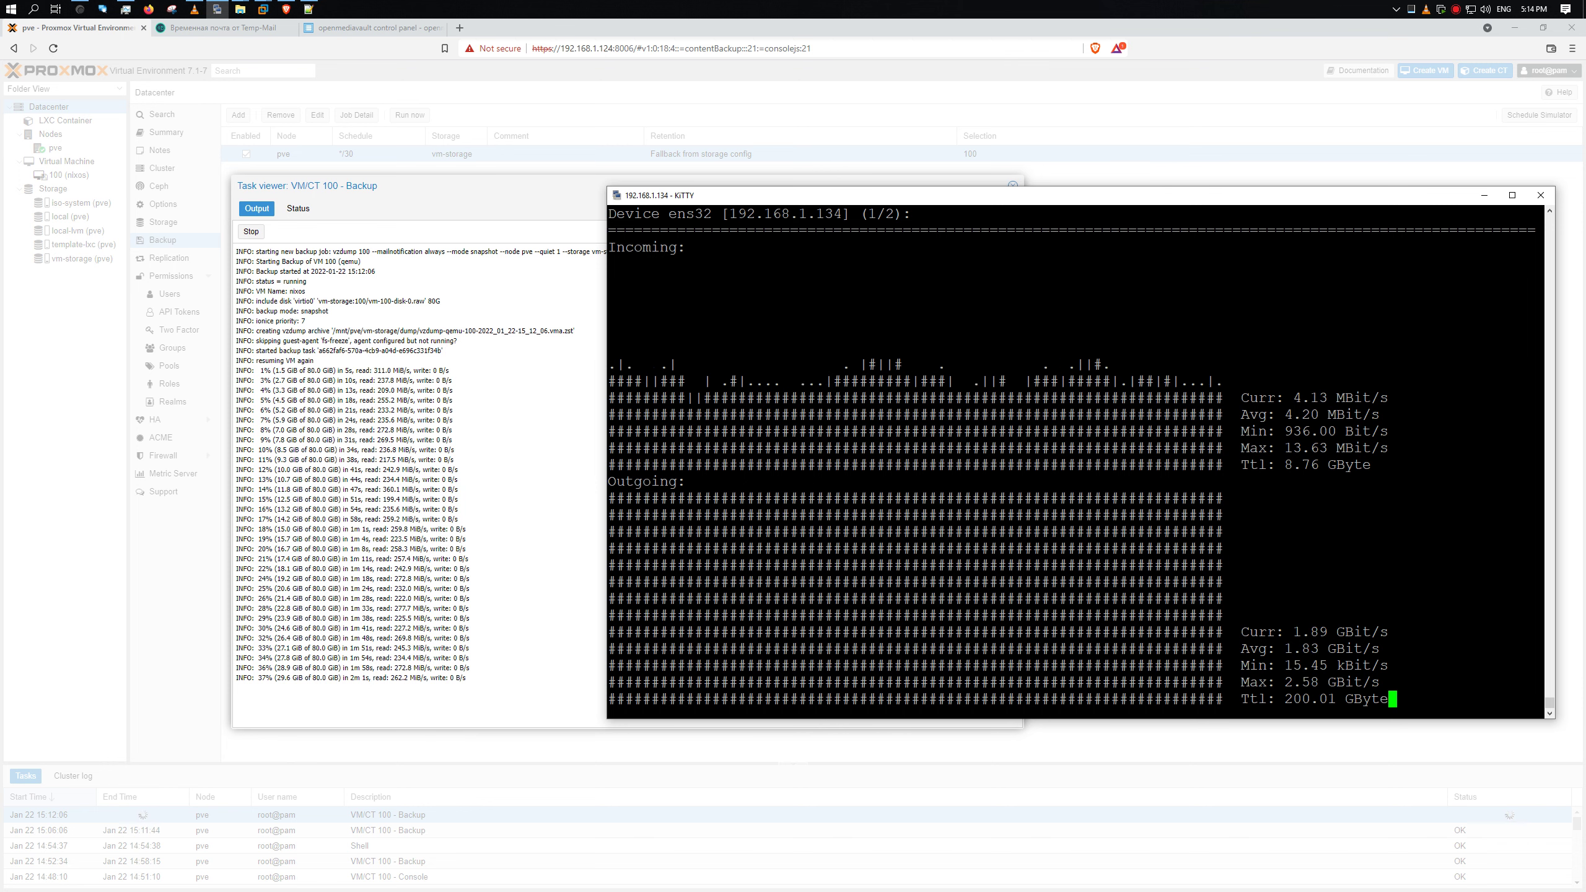
pyautogui.hotkey('alt', 'Tab')
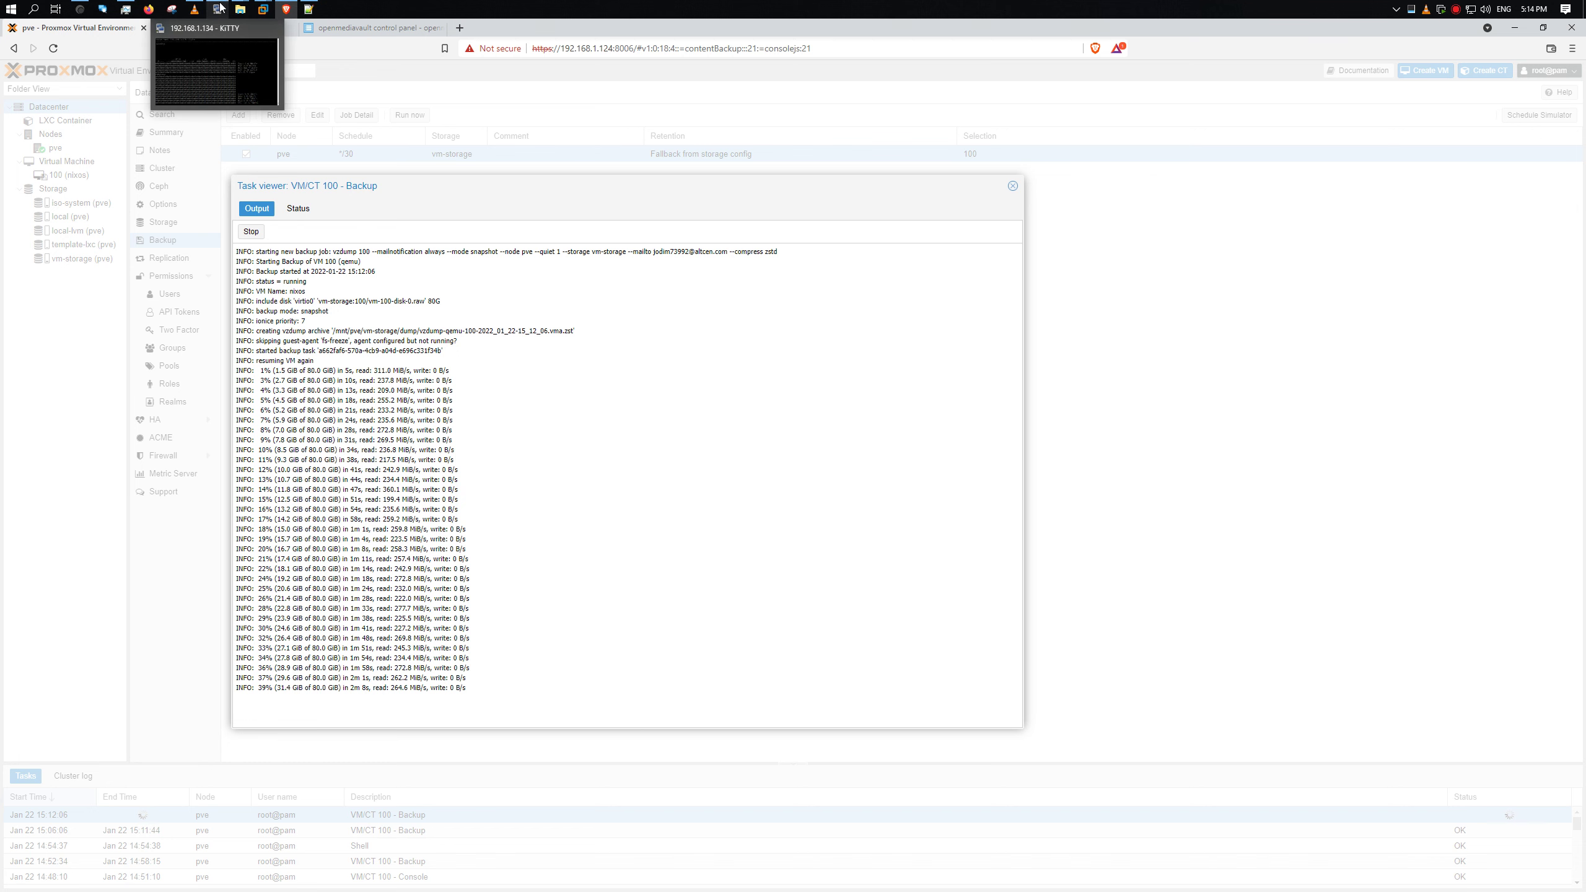
pyautogui.click(219, 9)
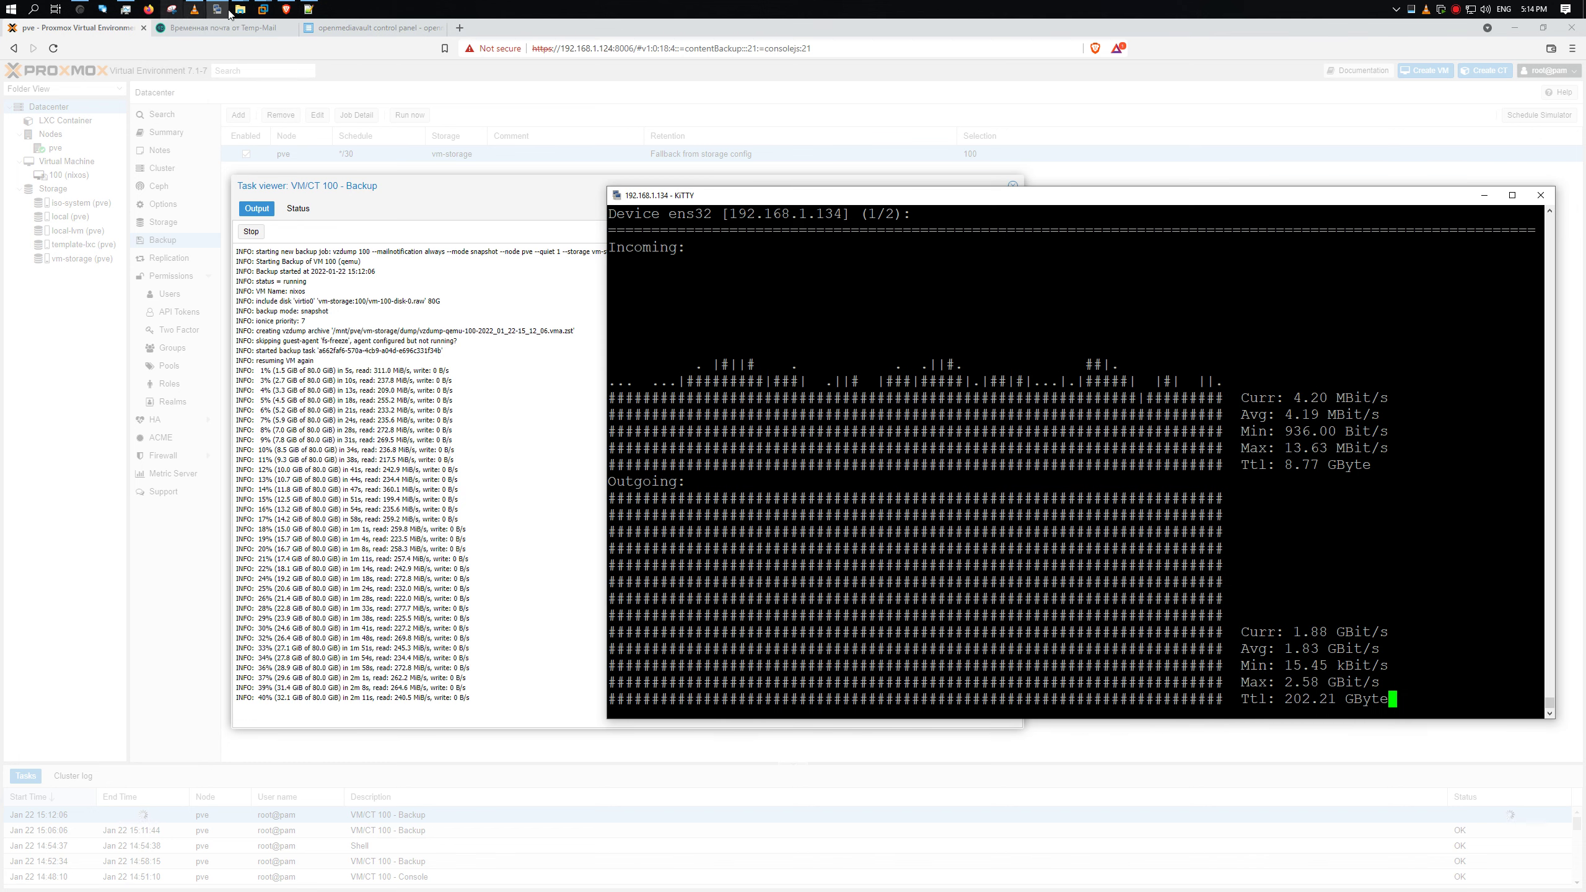
pyautogui.click(240, 8)
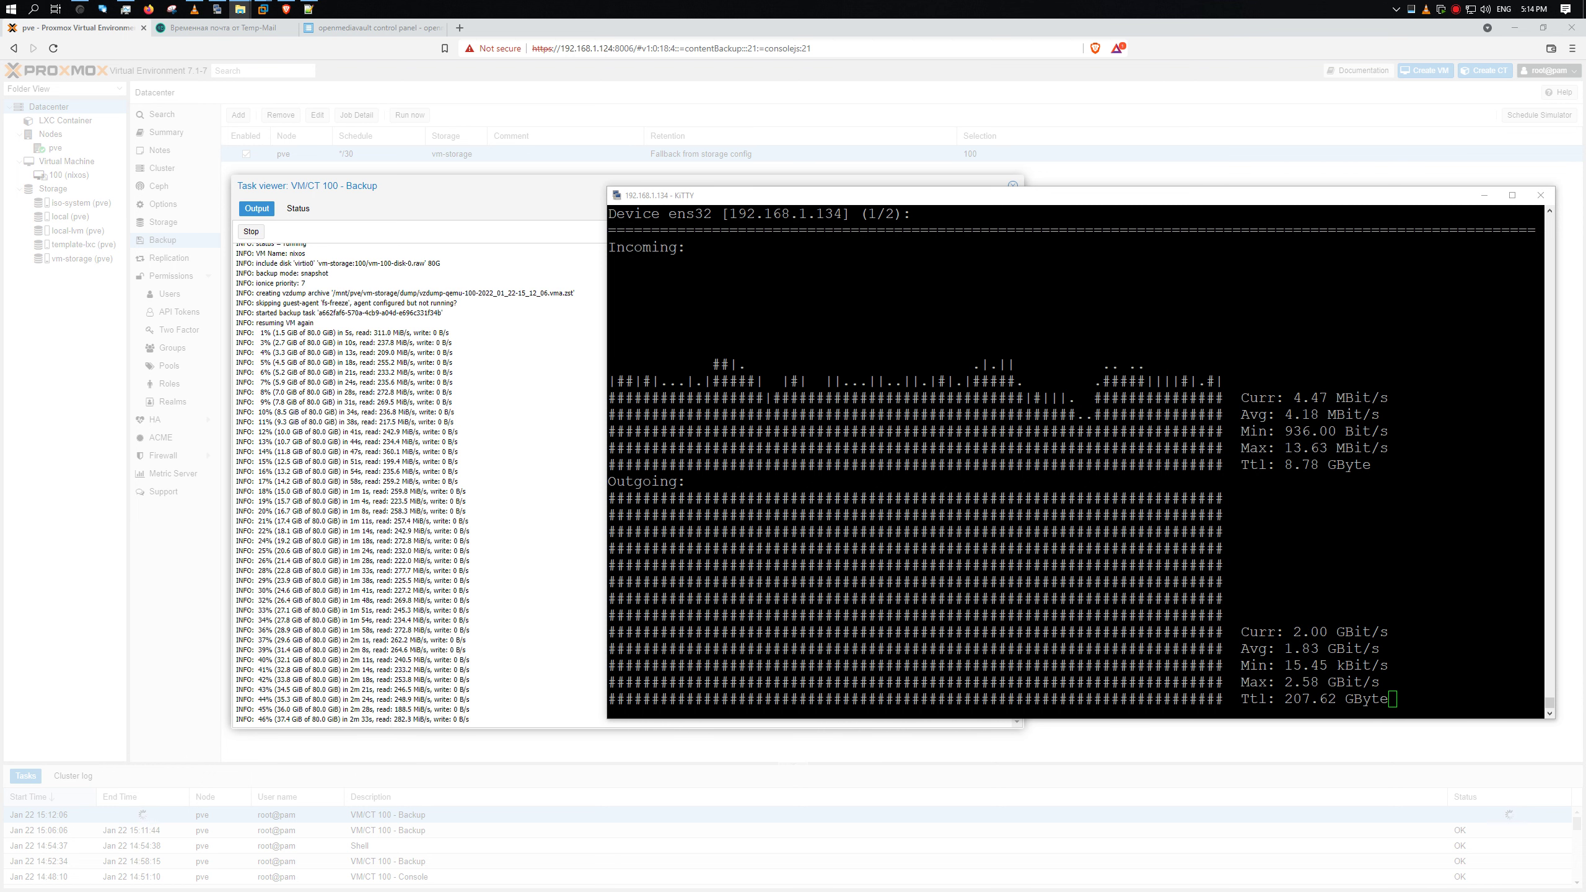
pyautogui.moveTo(391, 720); pyautogui.dragTo(441, 715)
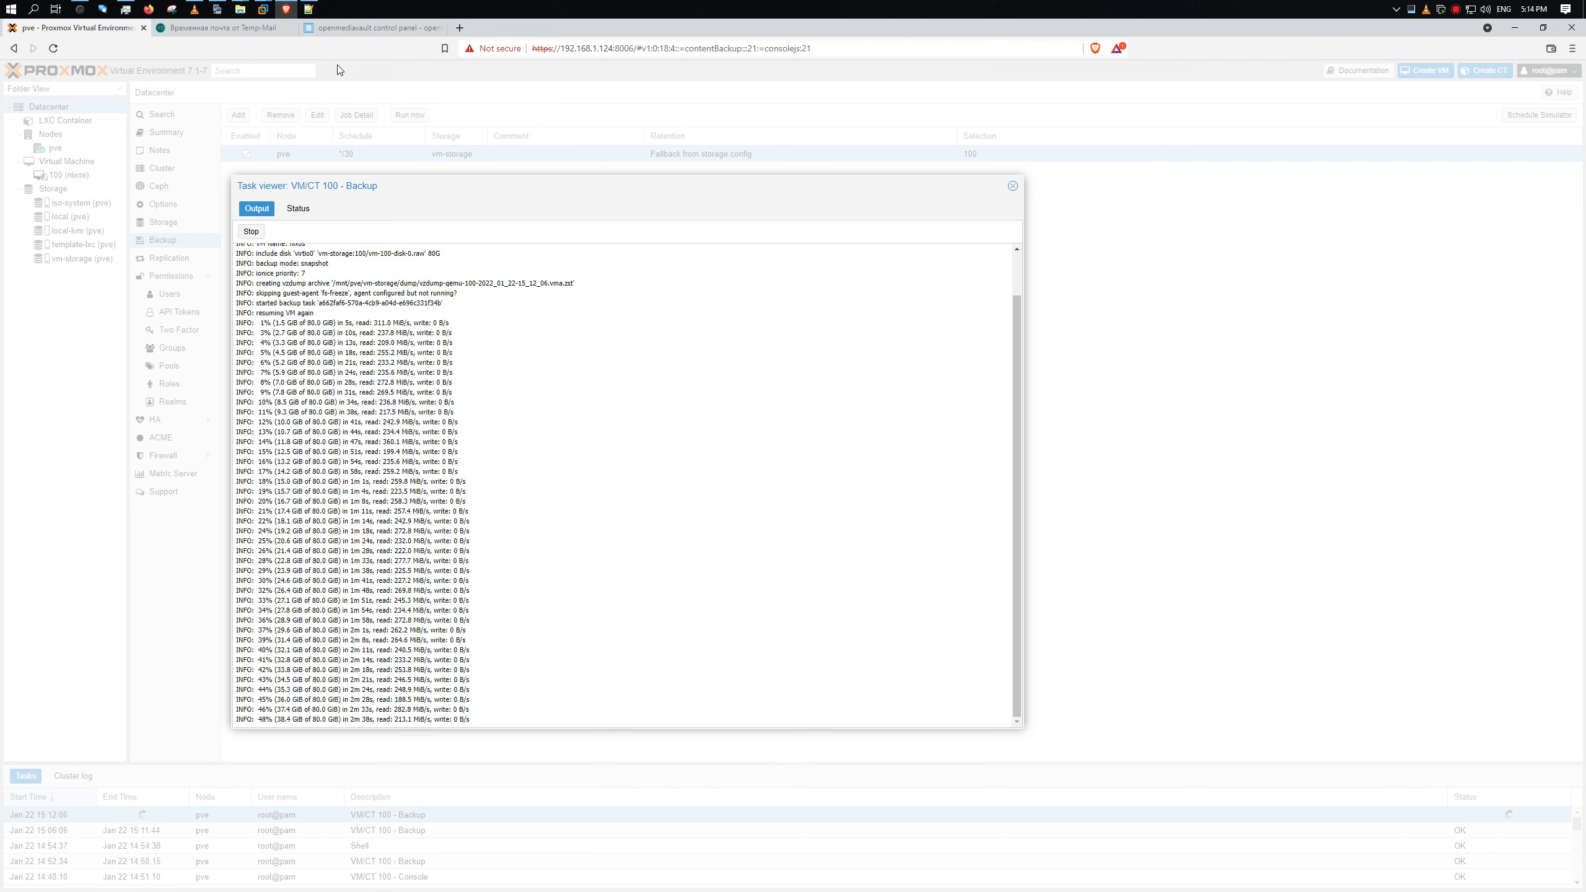
pyautogui.click(235, 32)
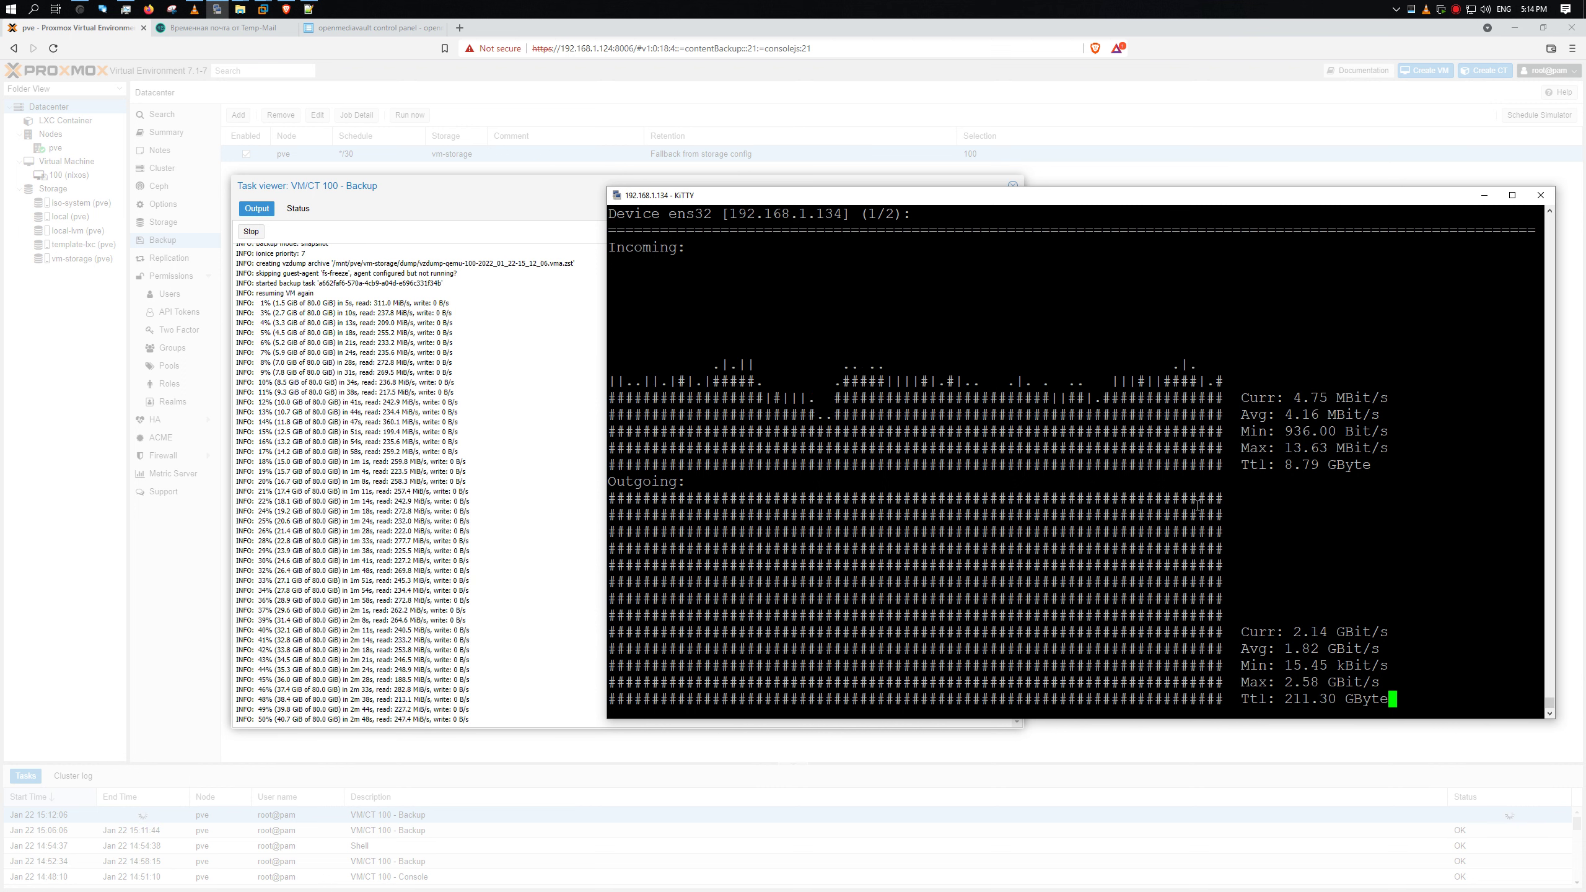
pyautogui.click(215, 12)
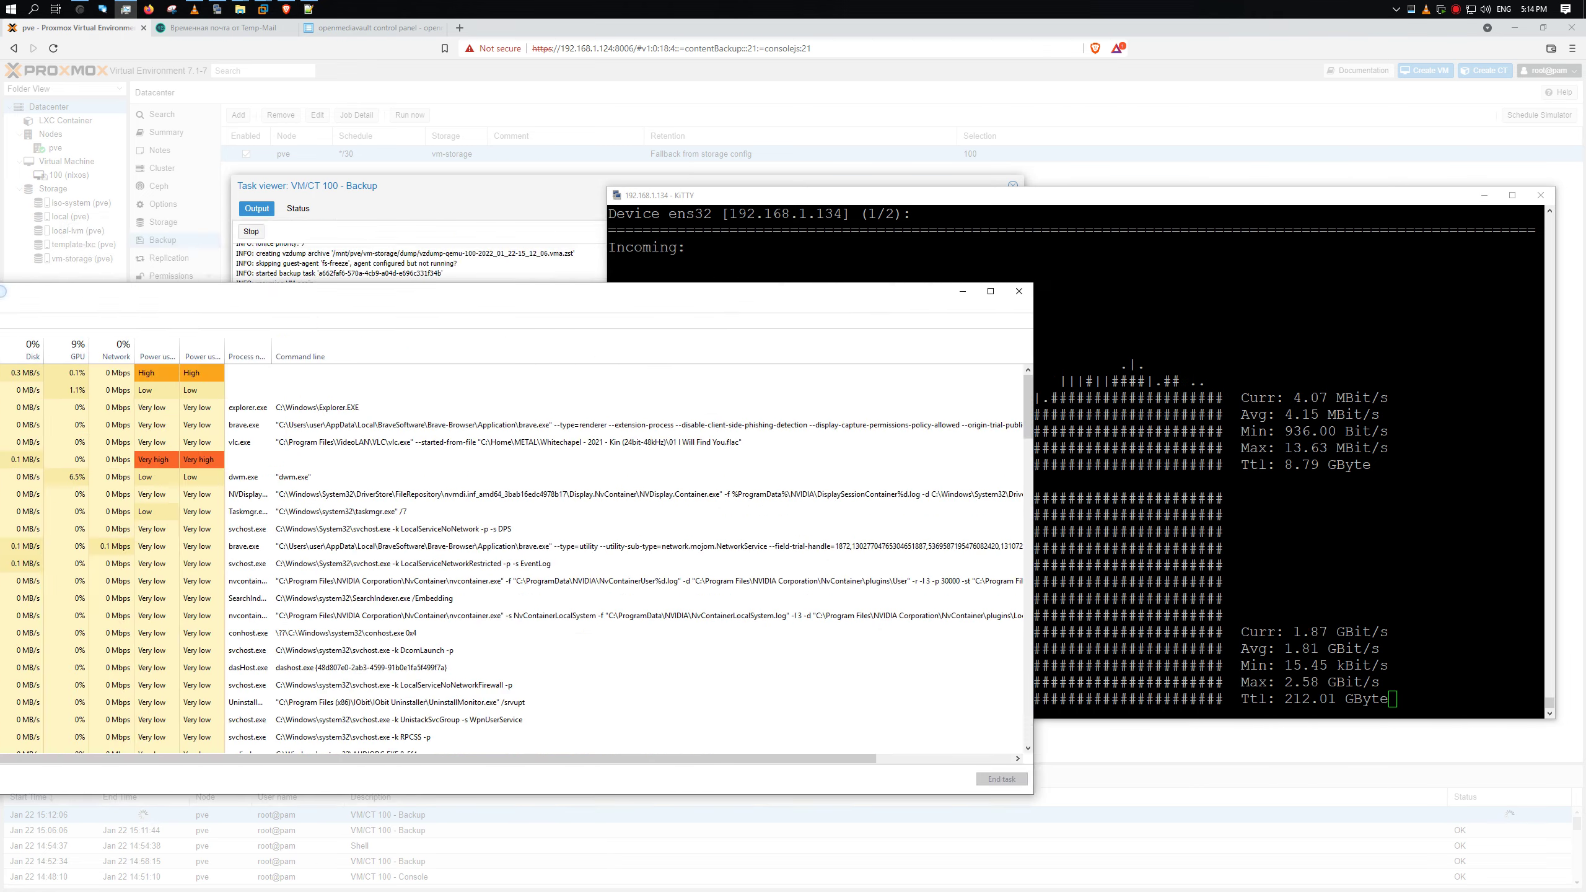
pyautogui.click(214, 12)
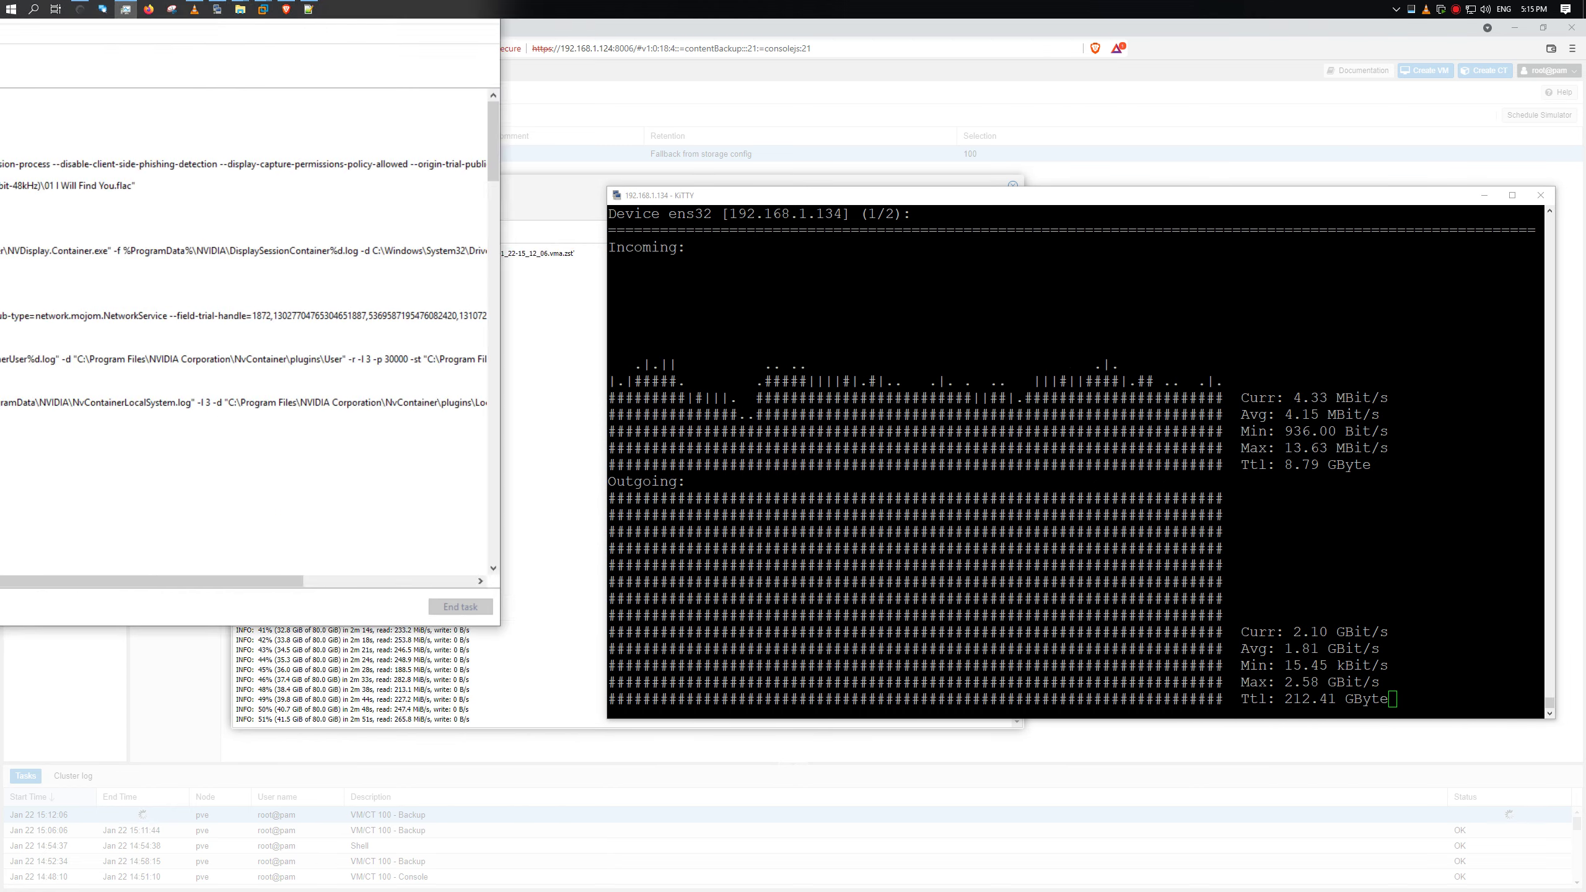